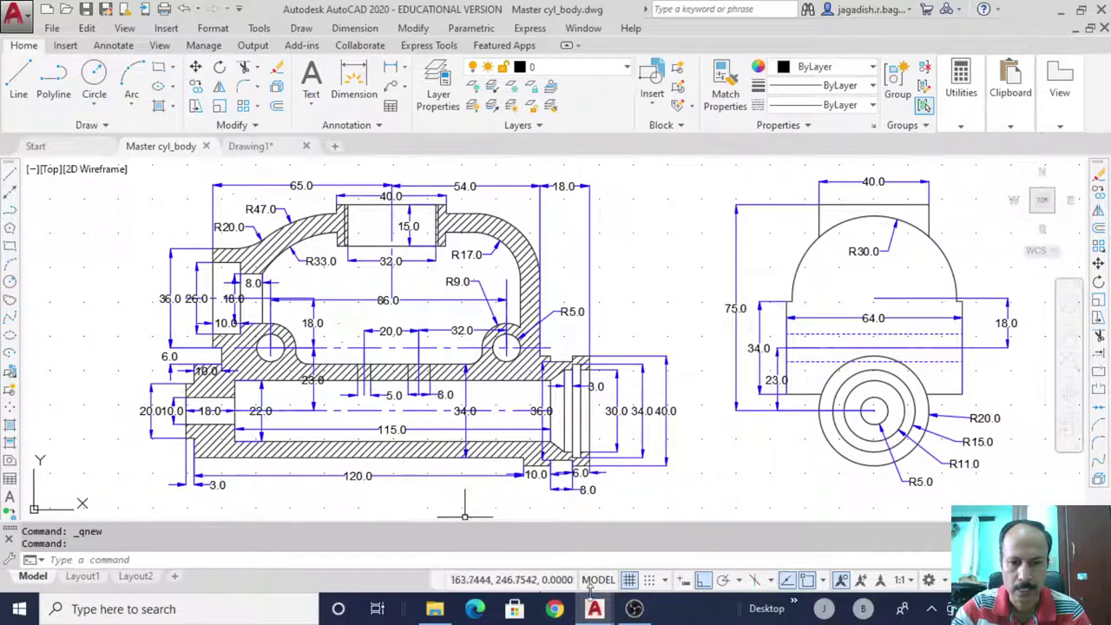
Set the limits of Drawing1 from 0,0 to 500,500 and zoom to show the entire drawing area
{"action": "mouse_move", "coordinate": [594, 608]}
{"action": "left_click", "coordinate": [665, 546]}
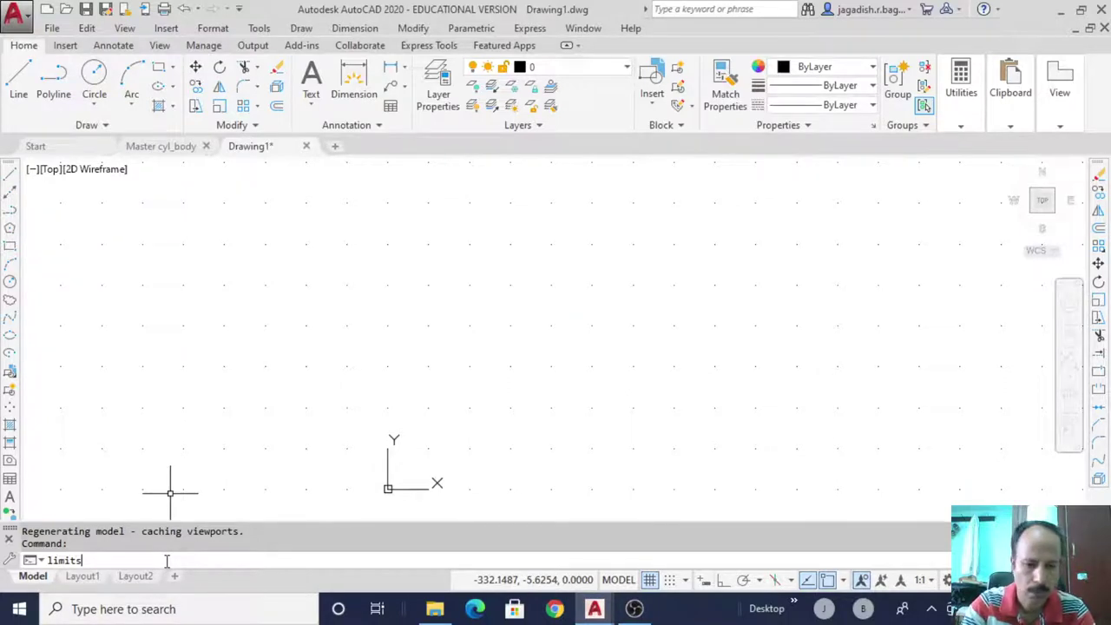
{"action": "type", "text": "limits"}
{"action": "key", "text": "Return"}
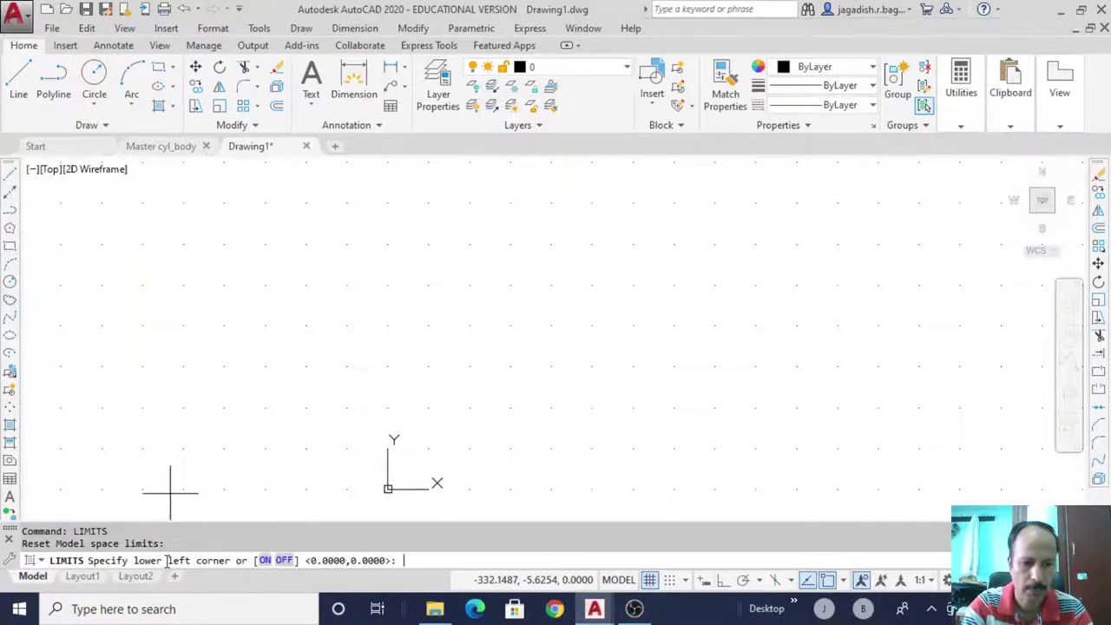
{"action": "key", "text": "Return"}
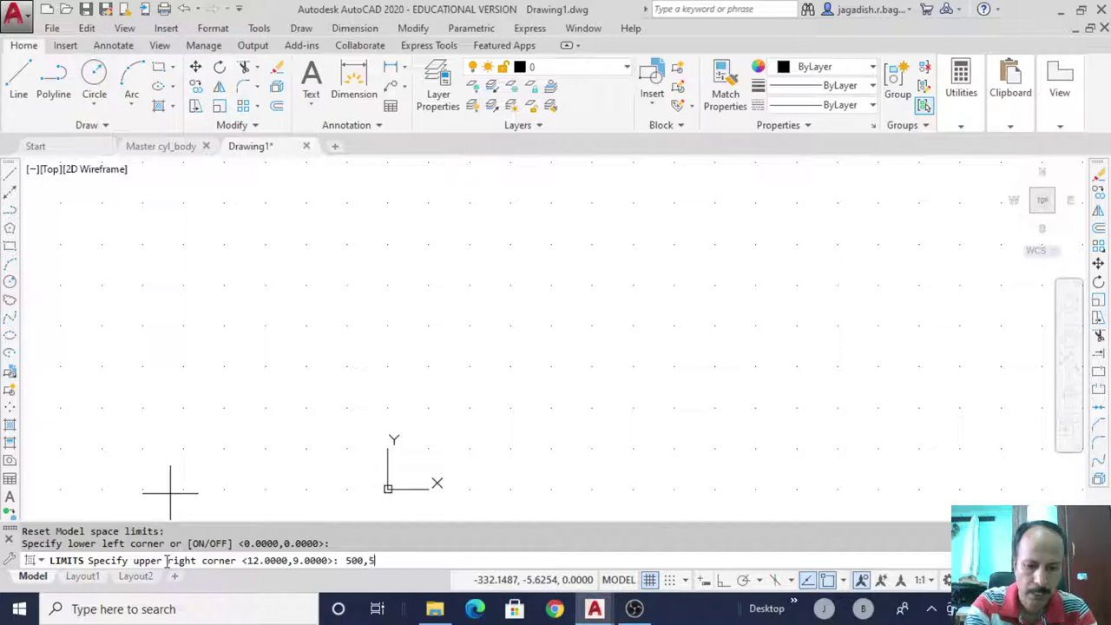
{"action": "key", "text": "Return"}
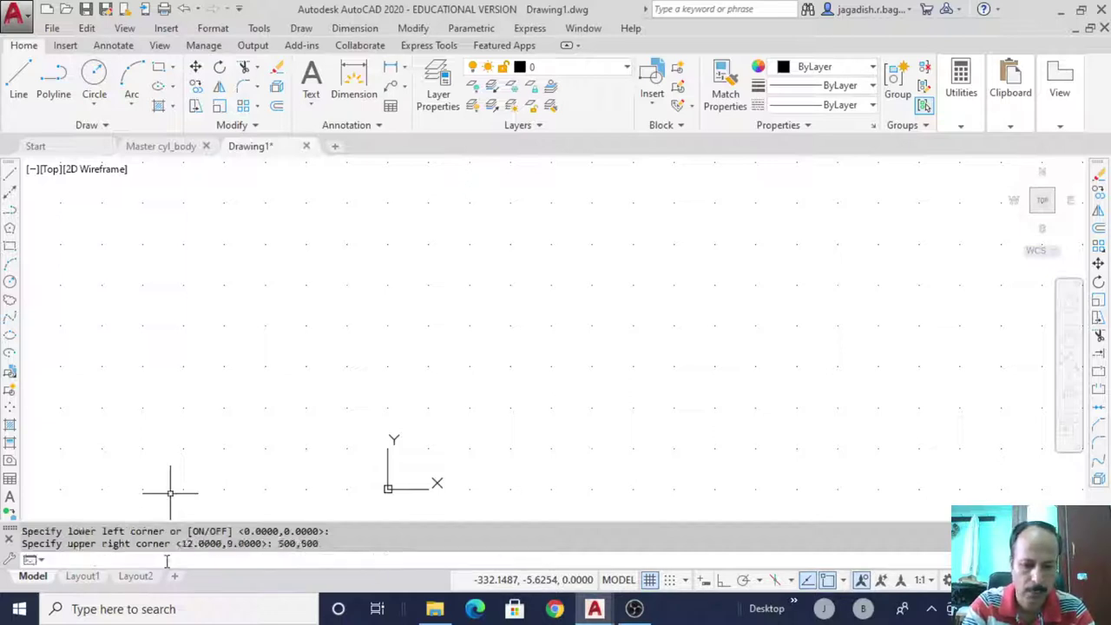
{"action": "type", "text": "zoom"}
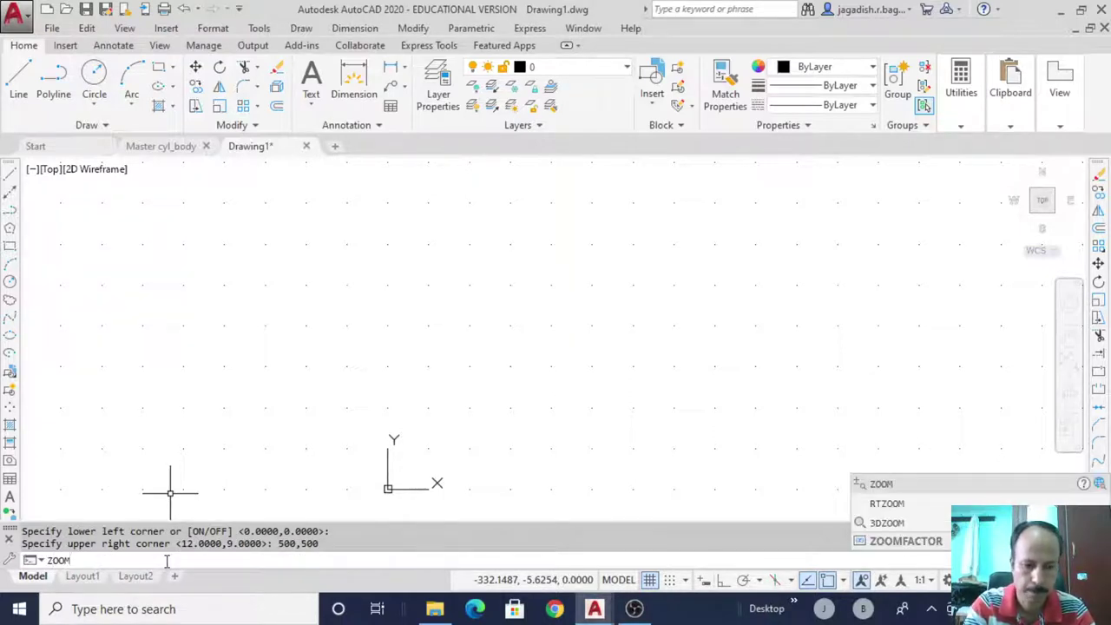
{"action": "key", "text": "Return"}
{"action": "type", "text": "a"}
{"action": "key", "text": "Return"}
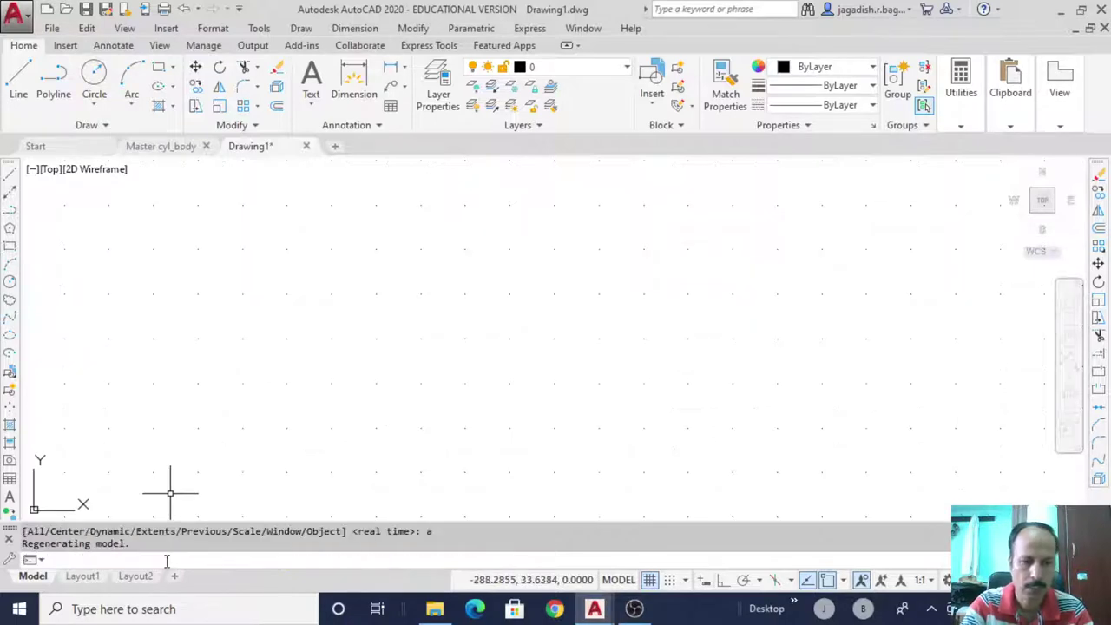
Draw a vertical line 20 units downward near the middle of the drawing area with Ortho mode on
{"action": "left_click", "coordinate": [10, 177]}
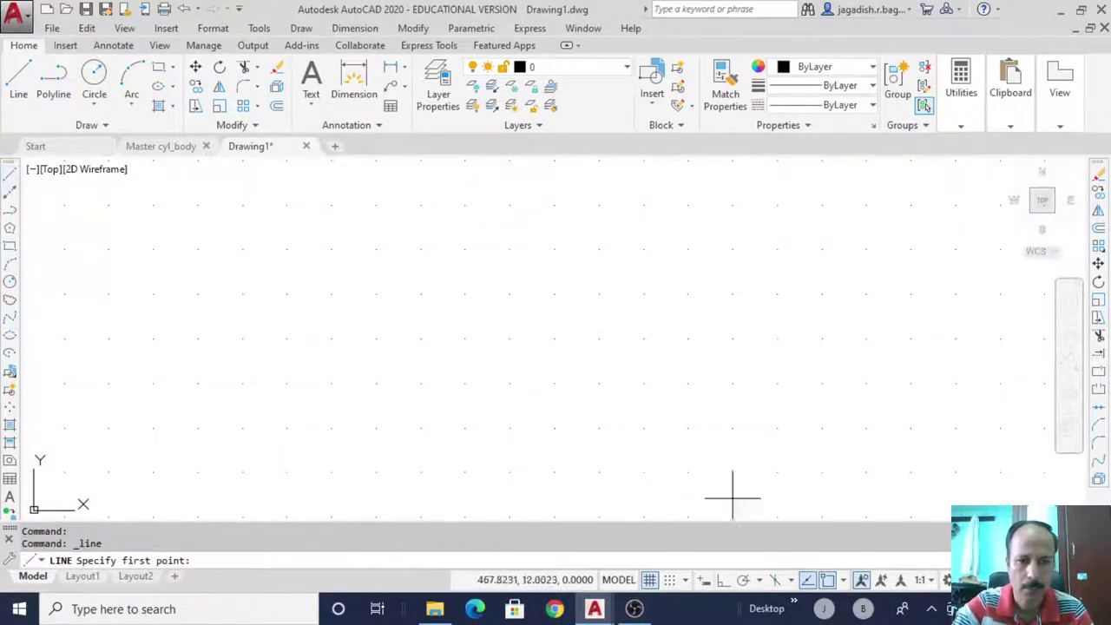
{"action": "left_click", "coordinate": [589, 336]}
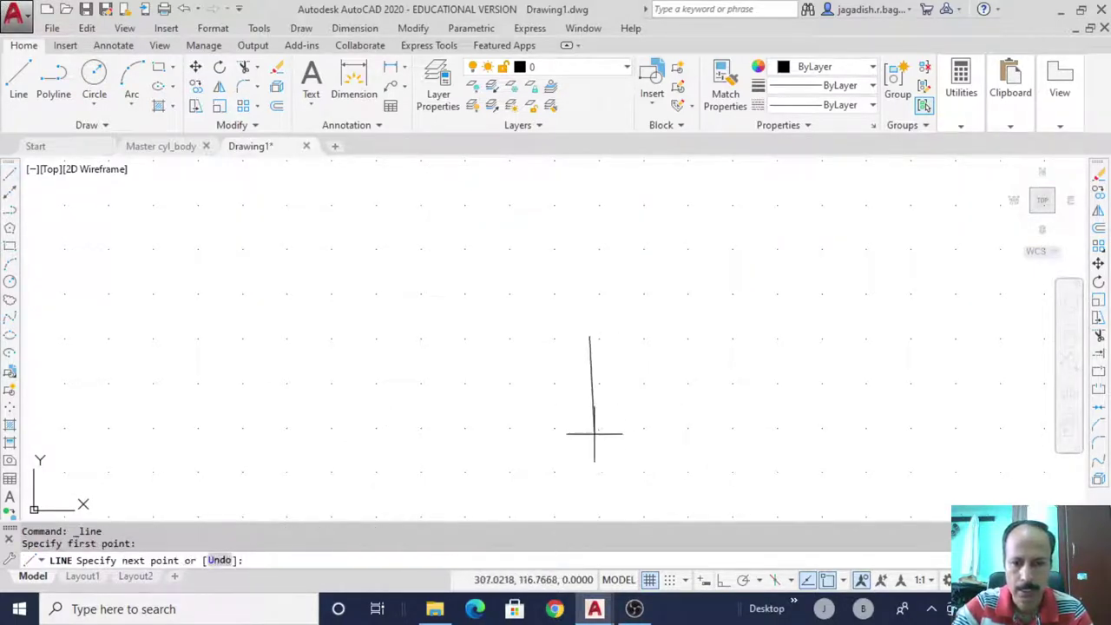
{"action": "left_click", "coordinate": [723, 580]}
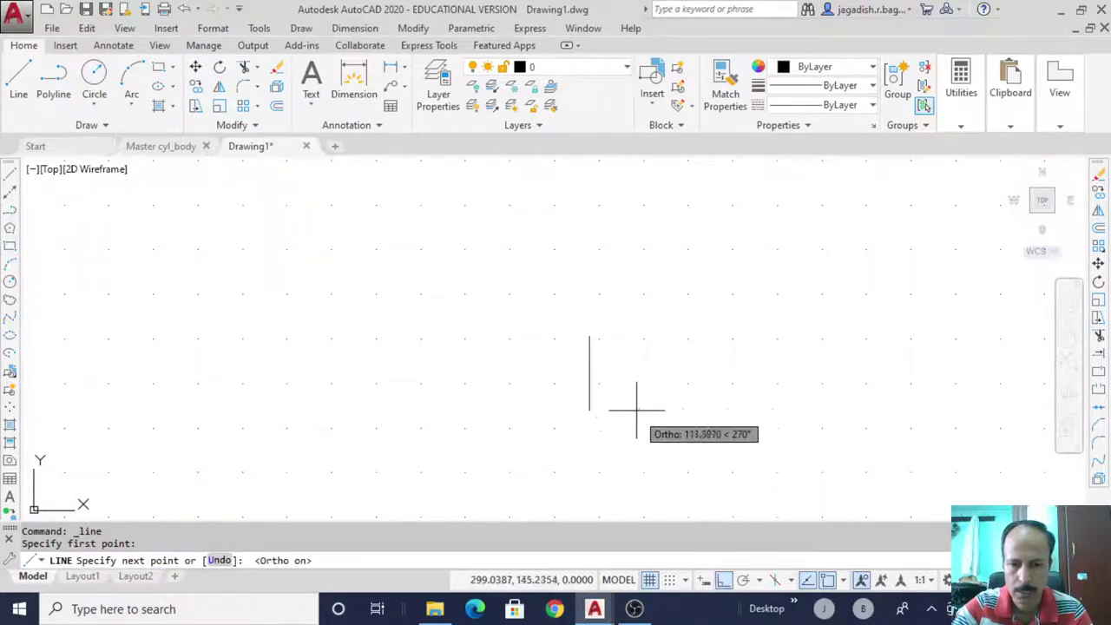
{"action": "type", "text": "20"}
{"action": "key", "text": "Return"}
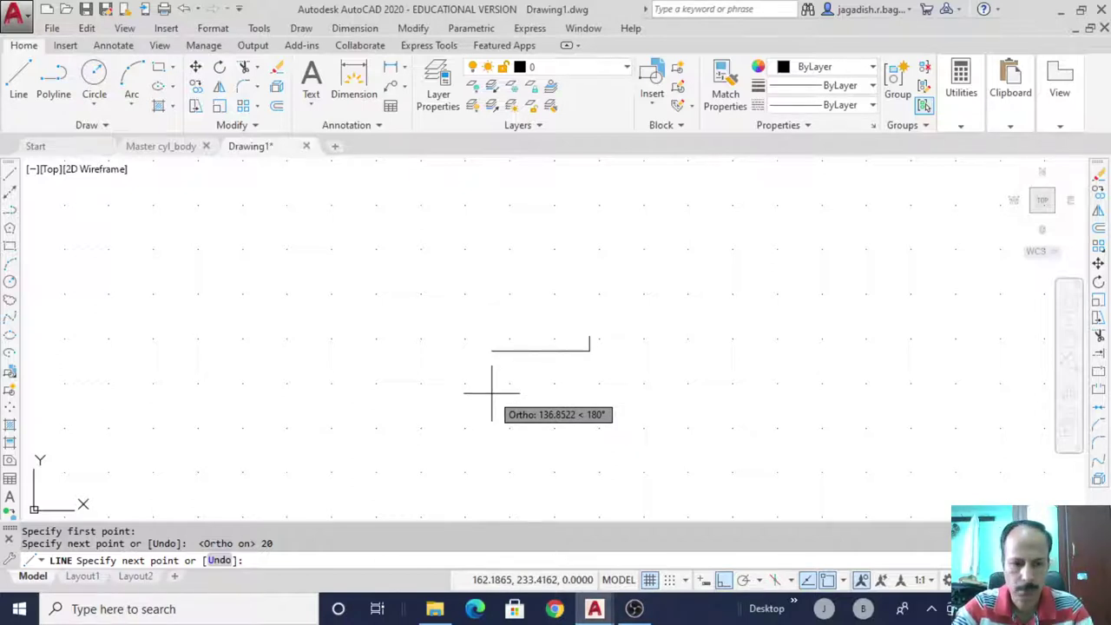
{"action": "key", "text": "Escape"}
Check the Master cyl_body reference drawing and draw connected lines from the vertical line's lower end: 6 left, 2 up and 8 left
{"action": "mouse_move", "coordinate": [594, 608]}
{"action": "left_click", "coordinate": [539, 534]}
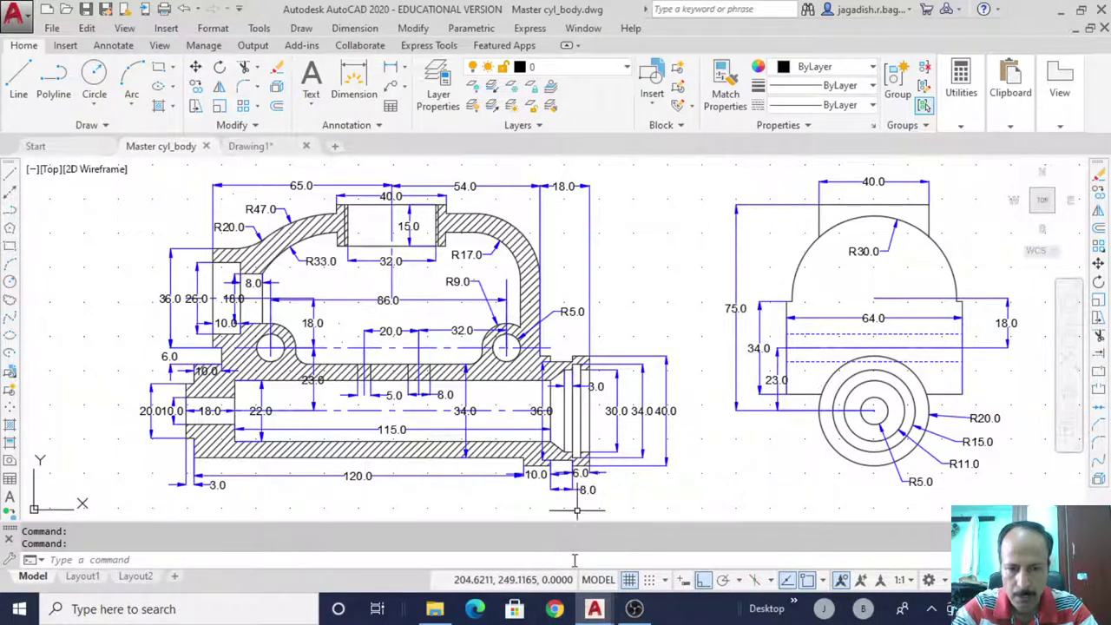
{"action": "mouse_move", "coordinate": [593, 609]}
{"action": "left_click", "coordinate": [677, 531]}
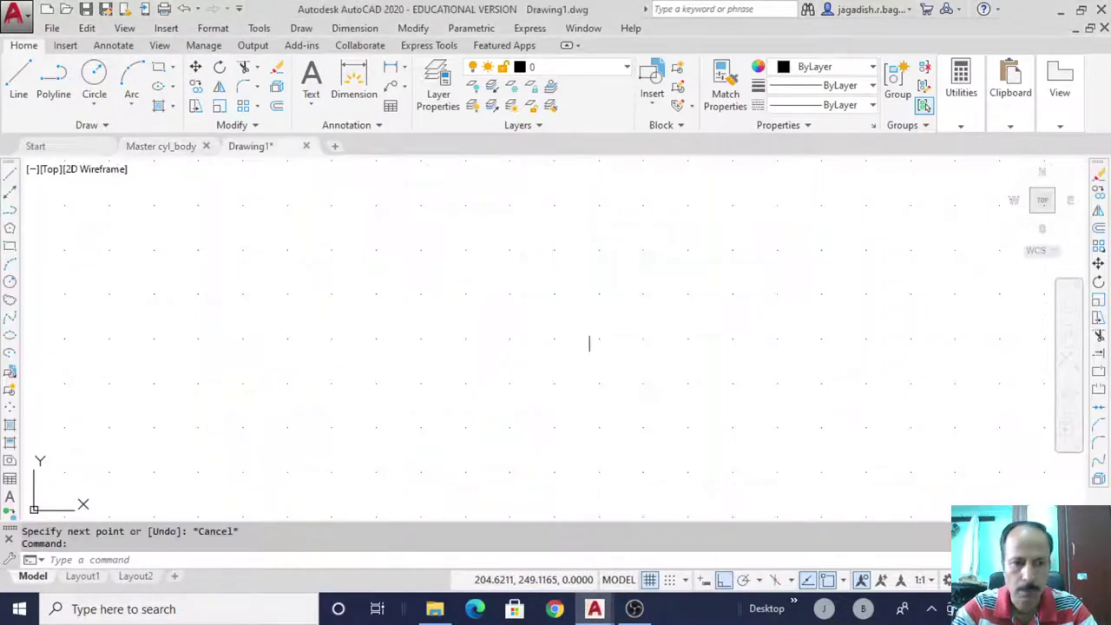
{"action": "left_click", "coordinate": [9, 177]}
{"action": "scroll", "coordinate": [642, 399], "scroll_direction": "up", "scroll_amount": 2}
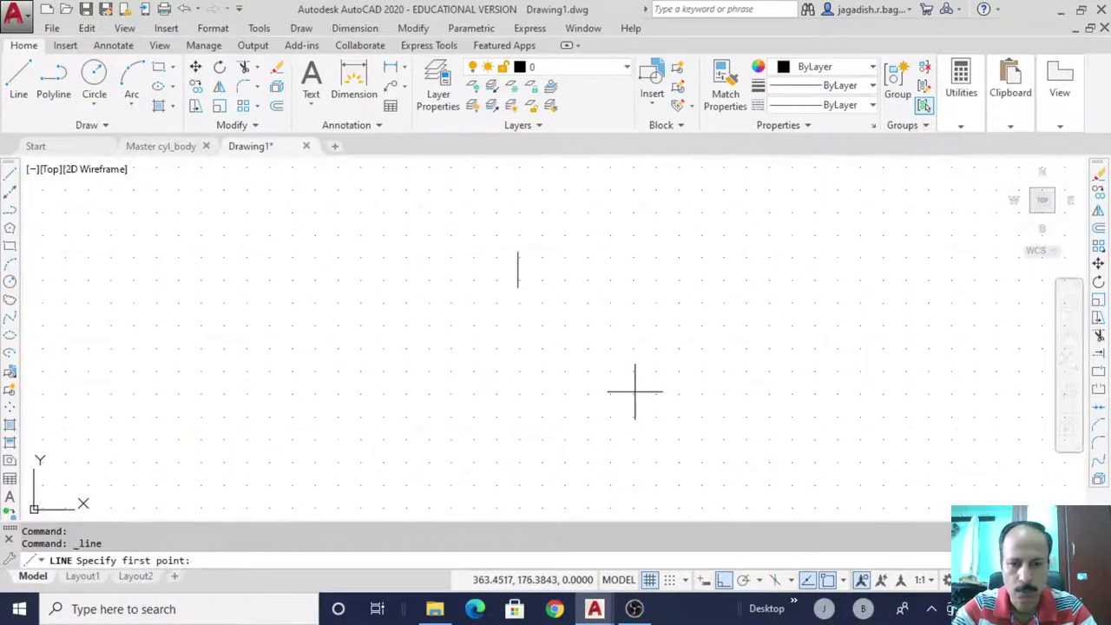
{"action": "left_click", "coordinate": [518, 287]}
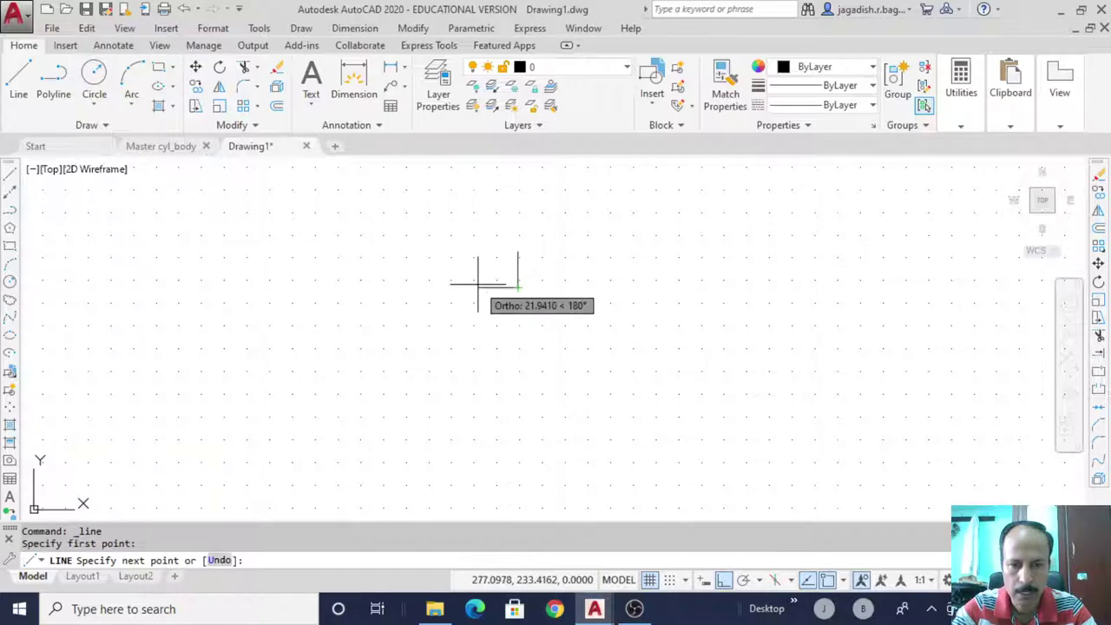
{"action": "type", "text": "6"}
{"action": "key", "text": "Return"}
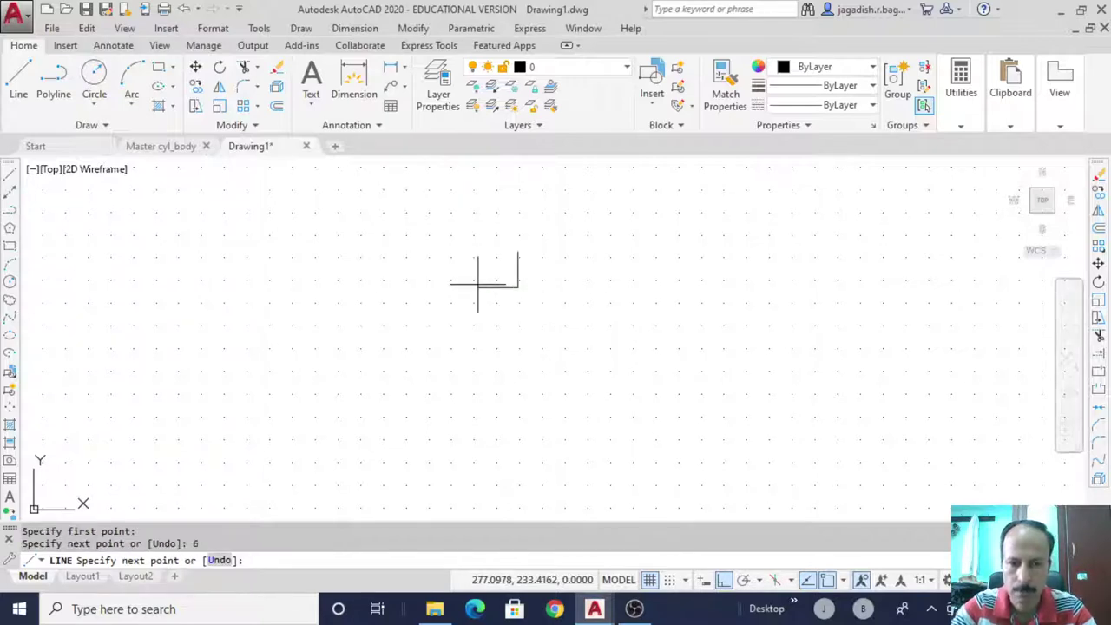
{"action": "type", "text": "2"}
{"action": "key", "text": "Return"}
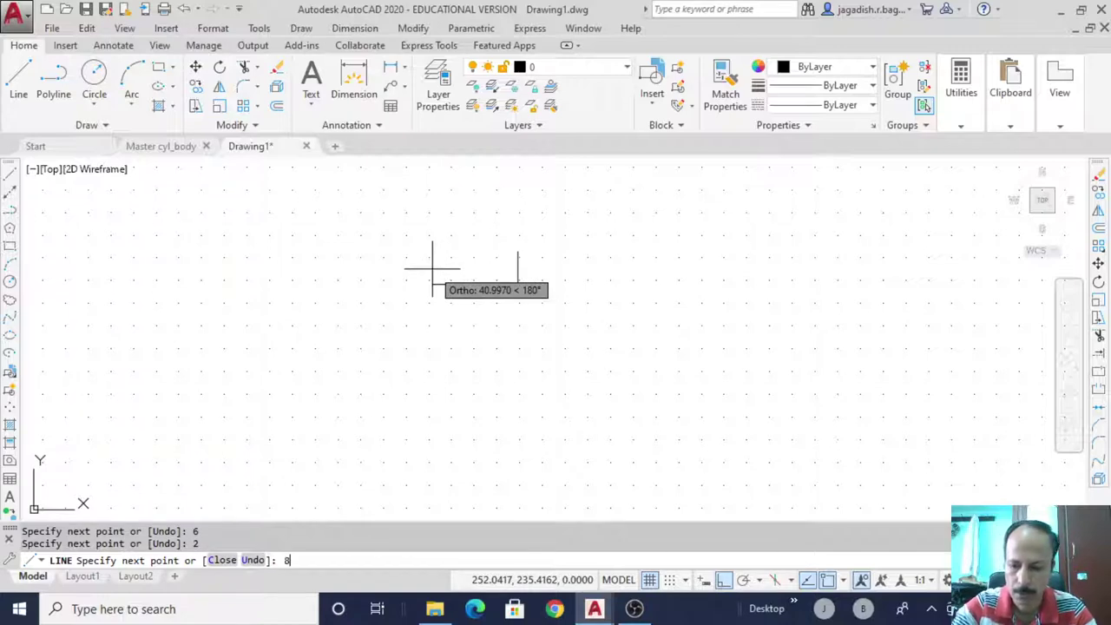
{"action": "type", "text": "8"}
{"action": "key", "text": "Return"}
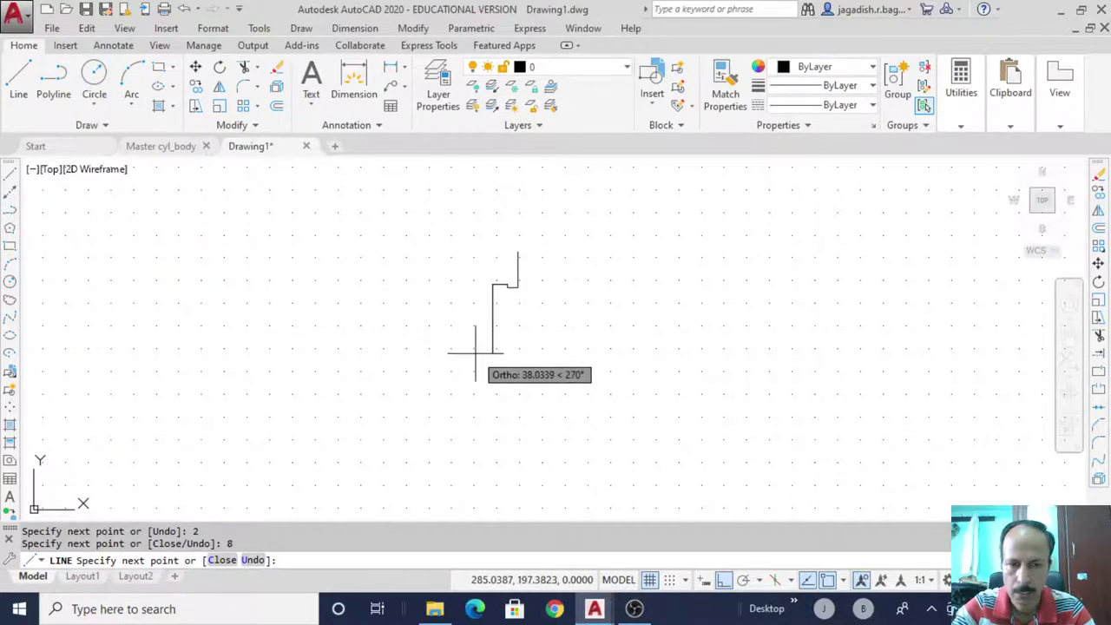
Continue the bottom profile with lines 2 down, 10 left, 3 up and 120 left, and end the Line command
{"action": "key", "text": "Return"}
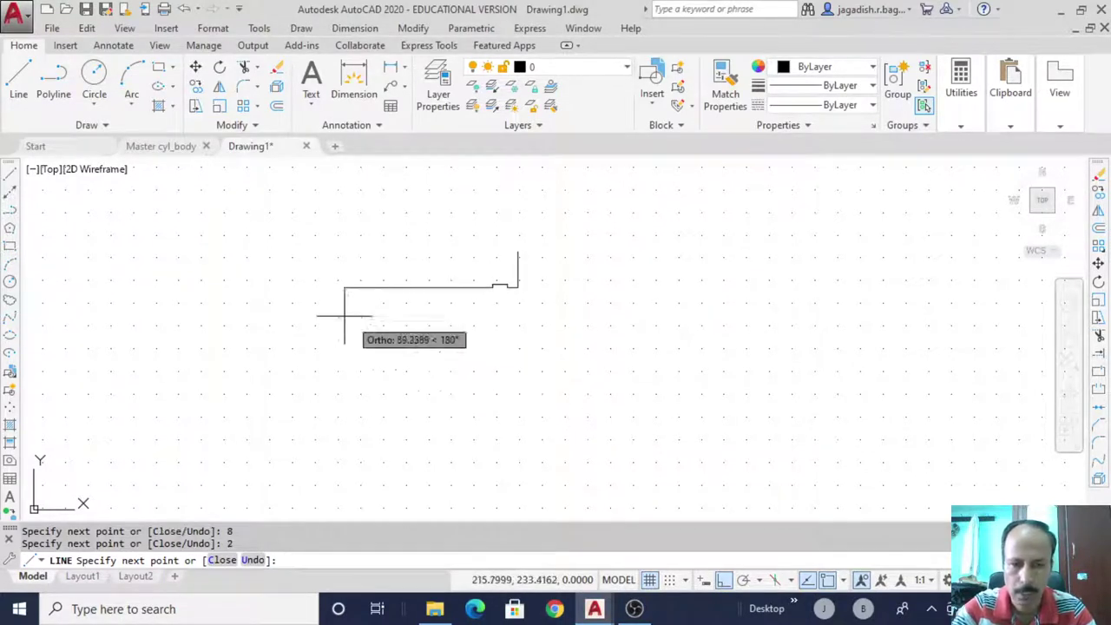
{"action": "type", "text": "10"}
{"action": "key", "text": "Return"}
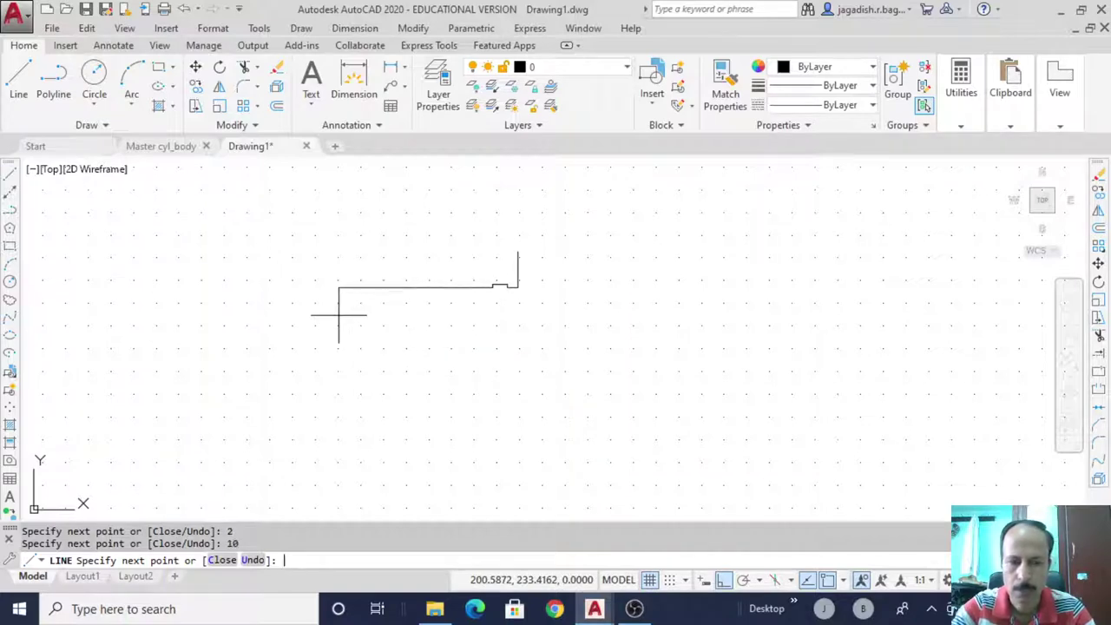
{"action": "key", "text": "Return"}
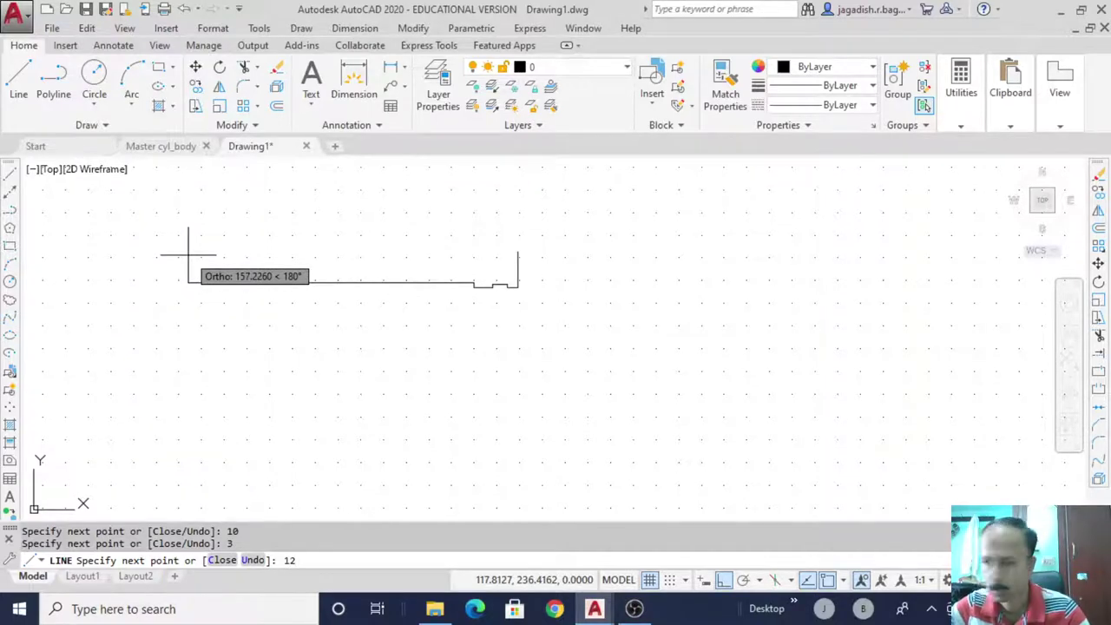
{"action": "key", "text": "Return"}
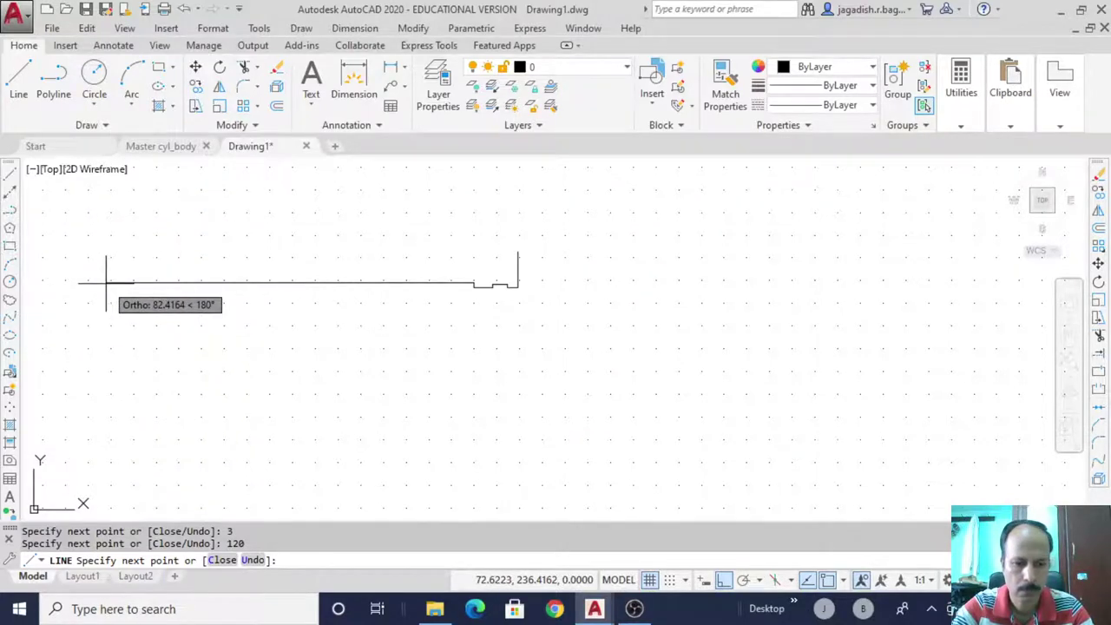
{"action": "middle_click_drag", "start_coordinate": [106, 283], "coordinate": [274, 318]}
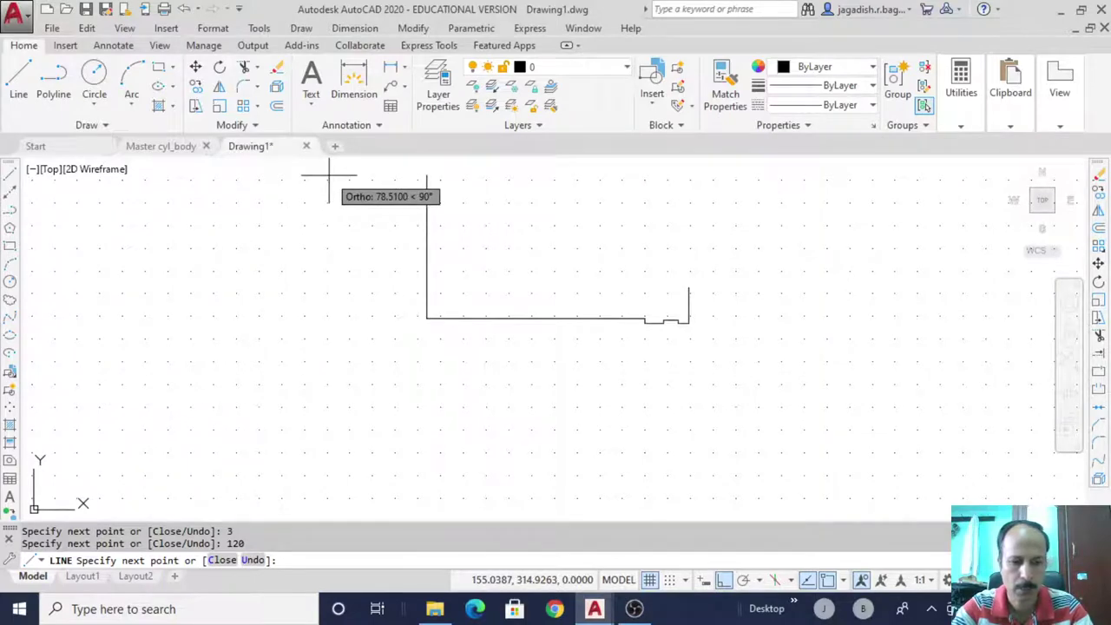
{"action": "key", "text": "Escape"}
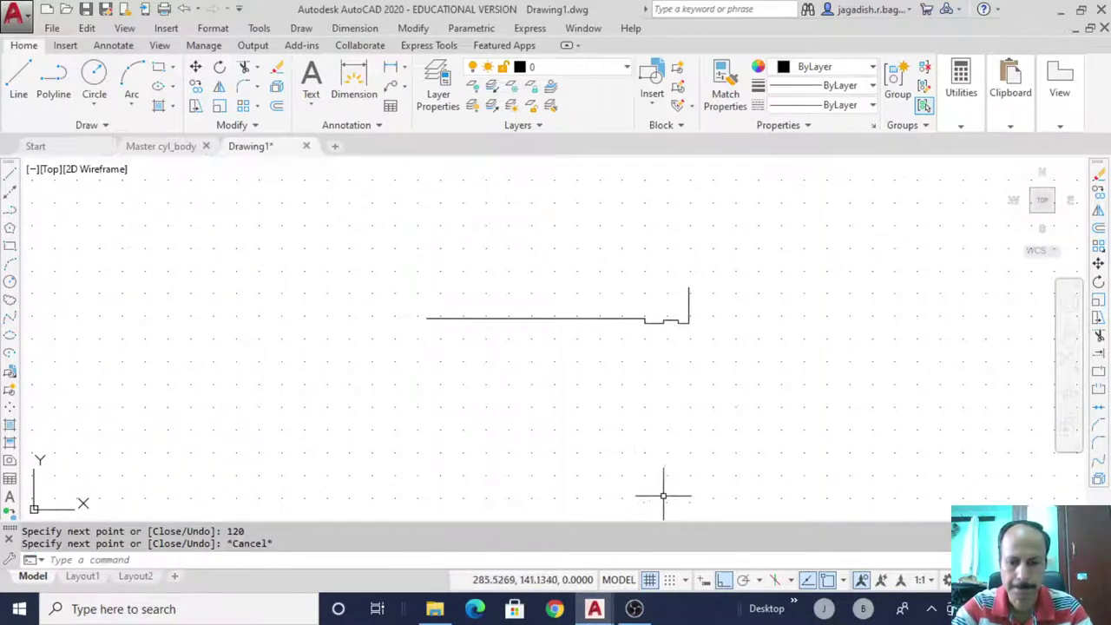
Check the Master cyl_body reference drawing and draw lines 7 up and 2 left from the left end of the 120-unit line
{"action": "mouse_move", "coordinate": [597, 610]}
{"action": "left_click", "coordinate": [495, 531]}
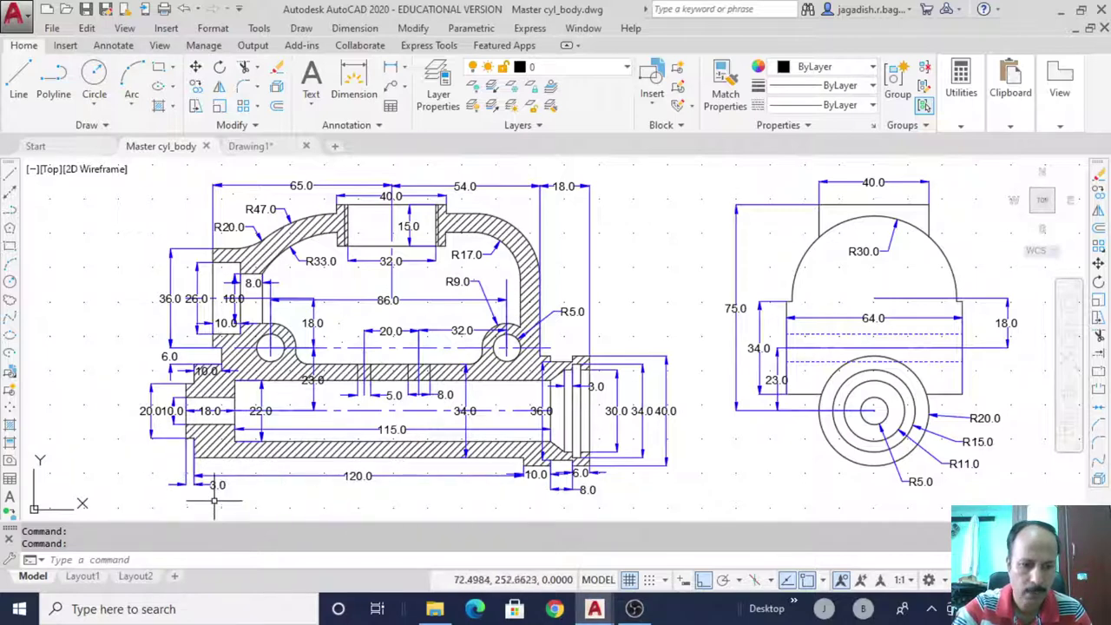
{"action": "mouse_move", "coordinate": [590, 607]}
{"action": "left_click", "coordinate": [665, 547]}
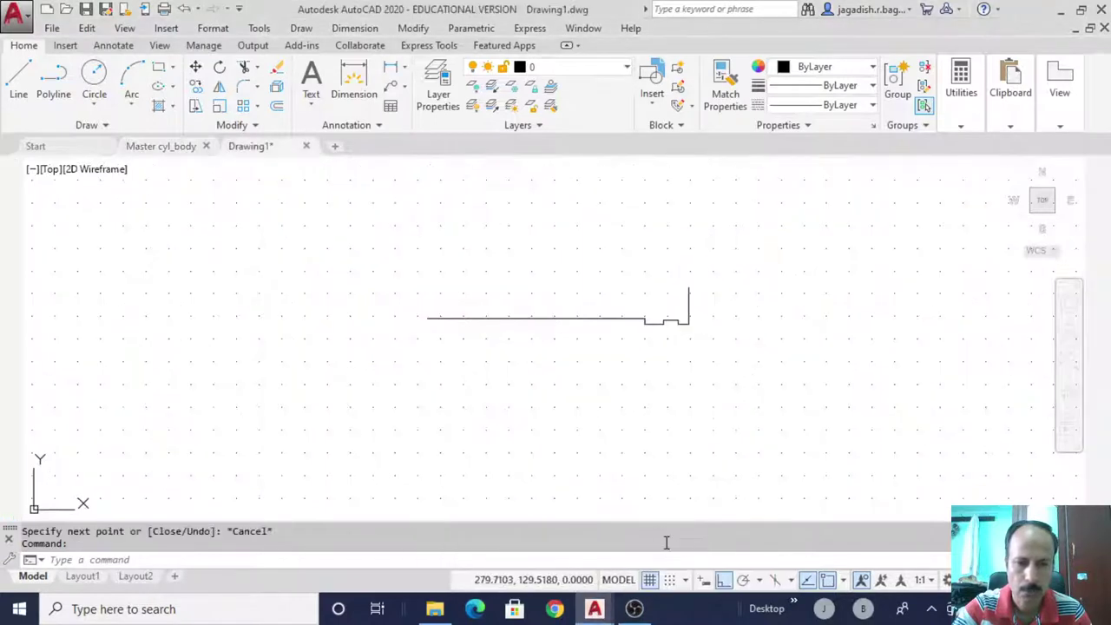
{"action": "left_click", "coordinate": [10, 174]}
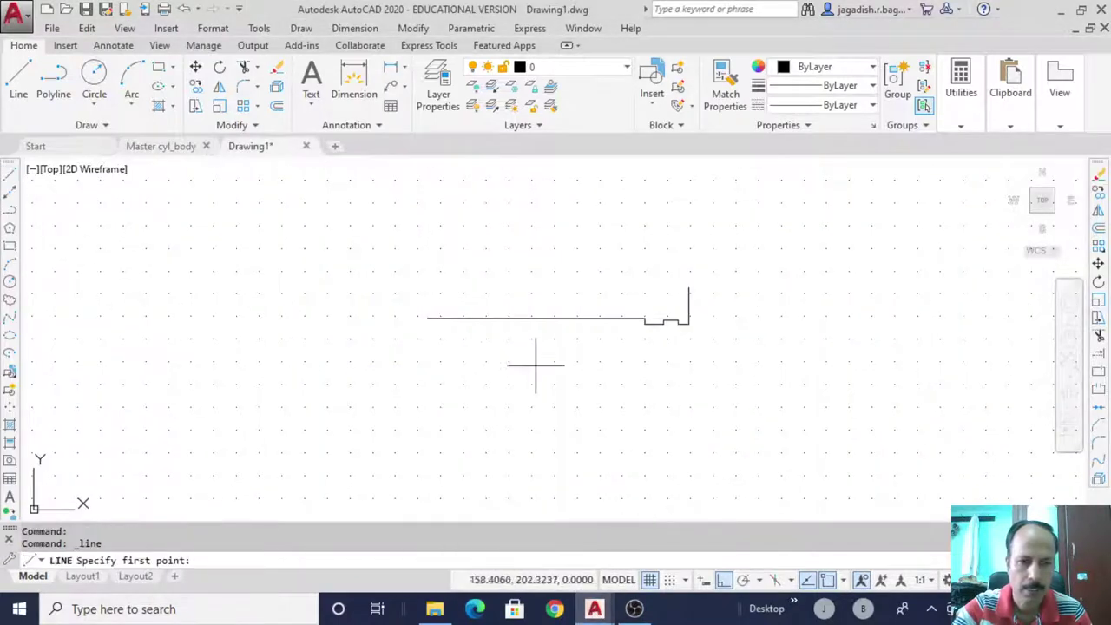
{"action": "left_click", "coordinate": [427, 318]}
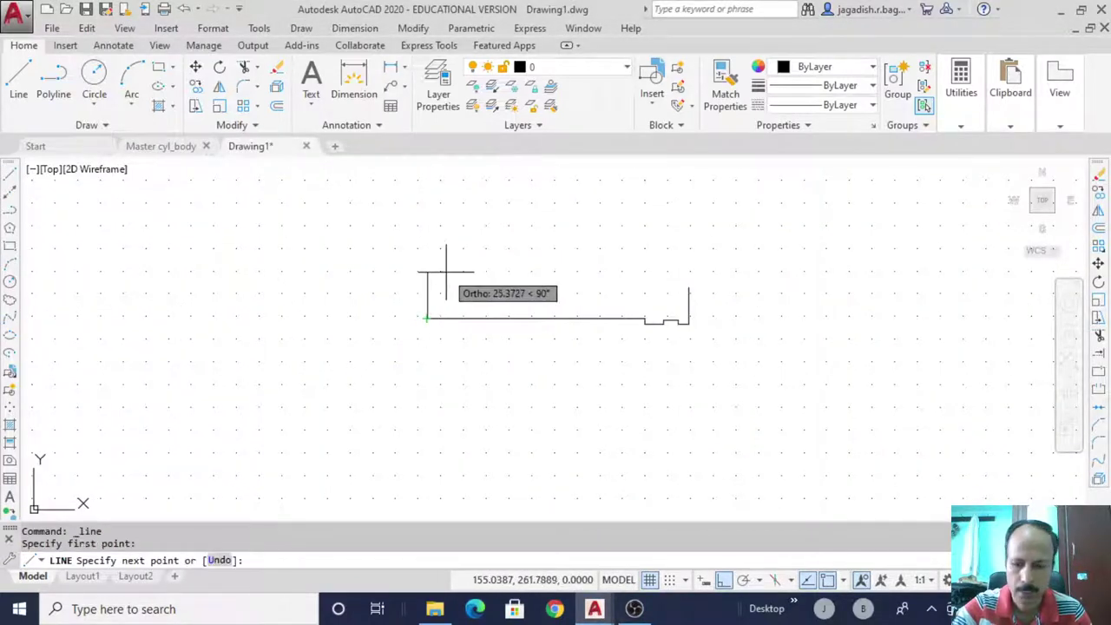
{"action": "type", "text": "7"}
{"action": "key", "text": "Return"}
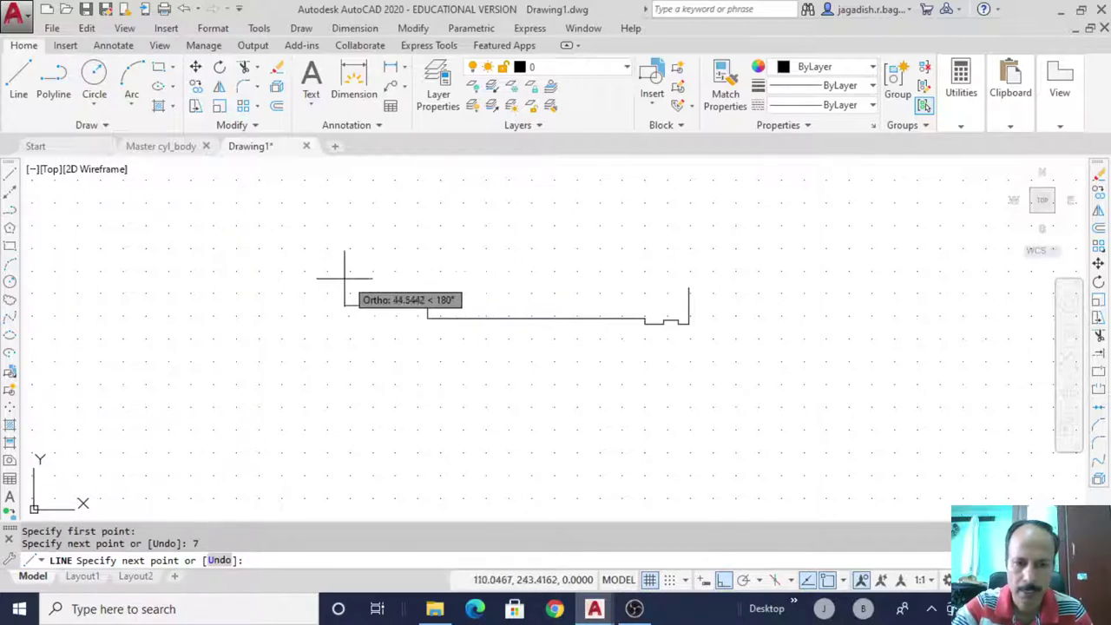
{"action": "type", "text": "2"}
{"action": "key", "text": "Return"}
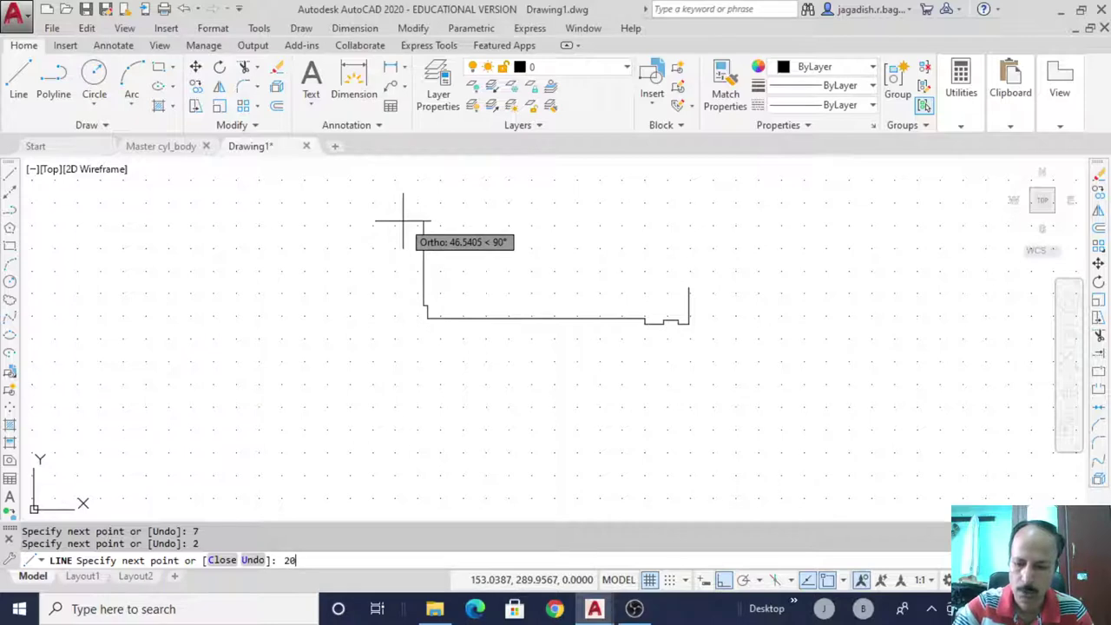
Try extending the left end of the profile with lines 20 up and 2 right, and erase both segments
{"action": "type", "text": "20"}
{"action": "key", "text": "Return"}
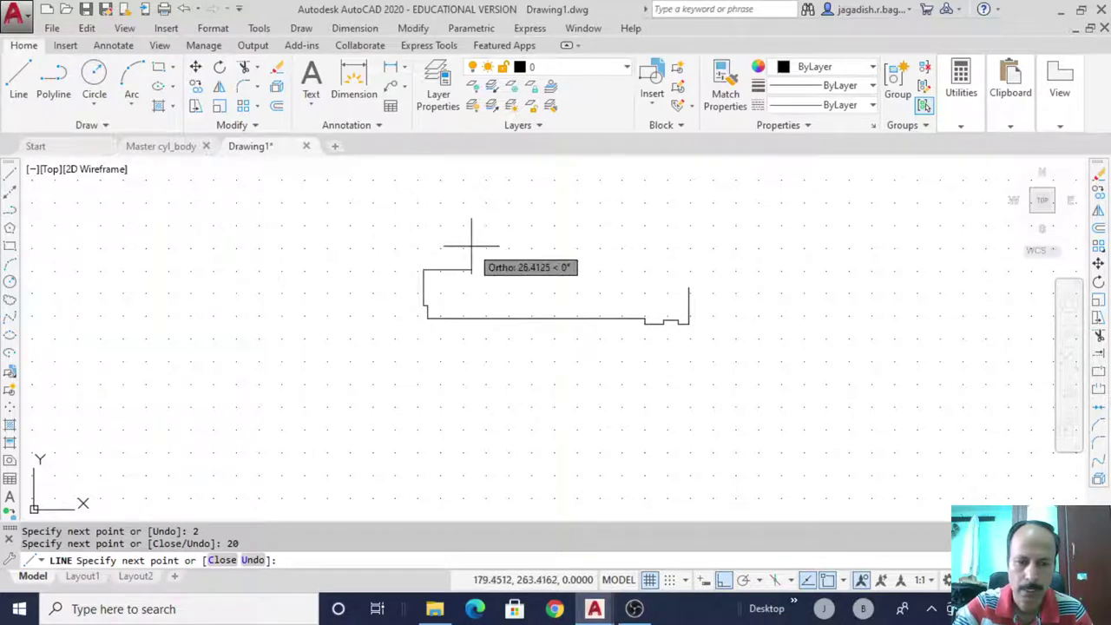
{"action": "type", "text": "2"}
{"action": "key", "text": "Return"}
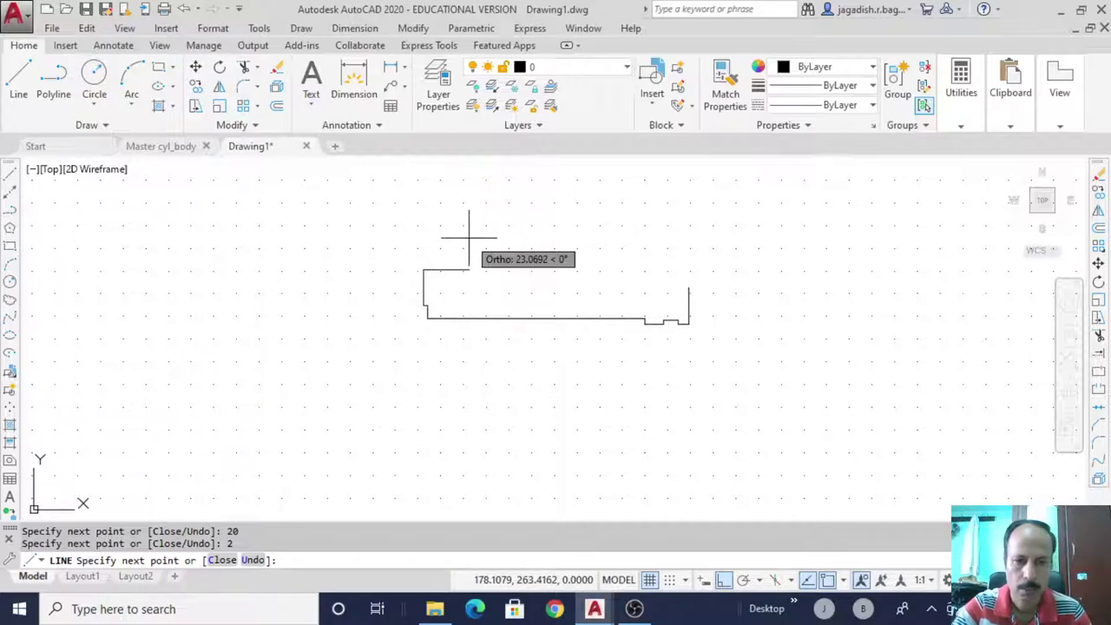
{"action": "key", "text": "Escape"}
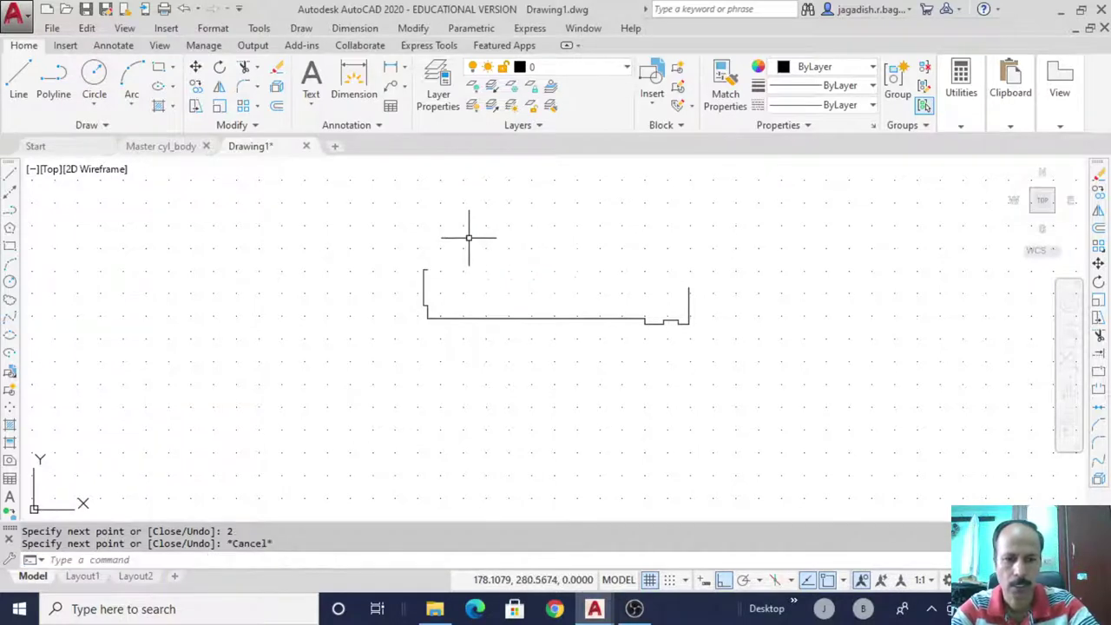
{"action": "left_click", "coordinate": [423, 276]}
{"action": "key", "text": "Delete"}
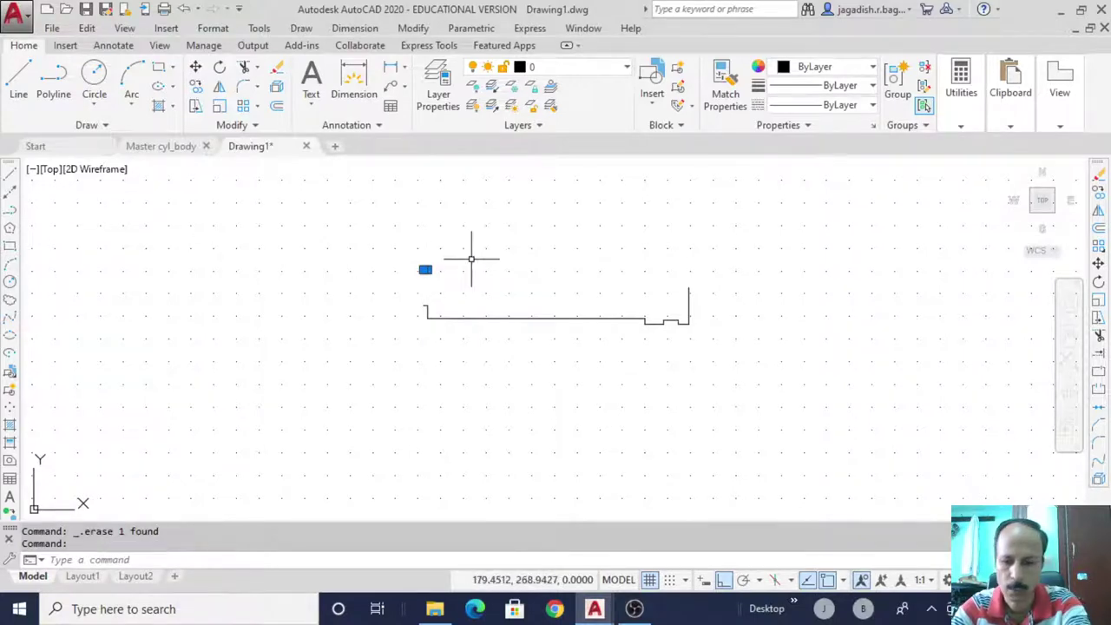
Try drawing a line 10 units up from the left end of the 2-unit horizontal segment, and end the Line command
{"action": "left_click", "coordinate": [10, 174]}
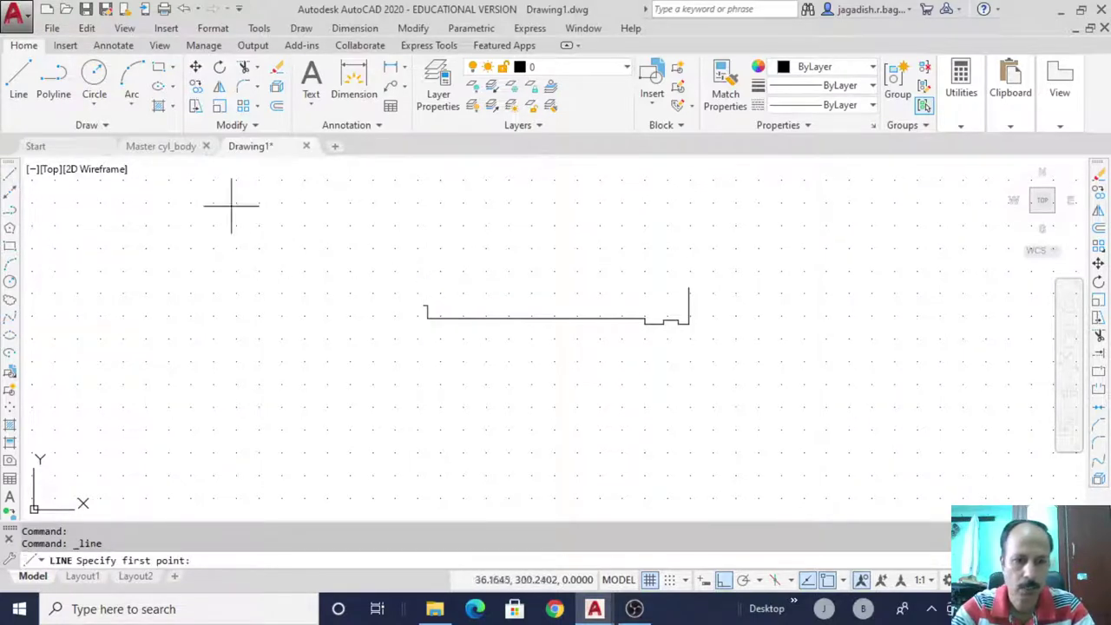
{"action": "left_click", "coordinate": [420, 305]}
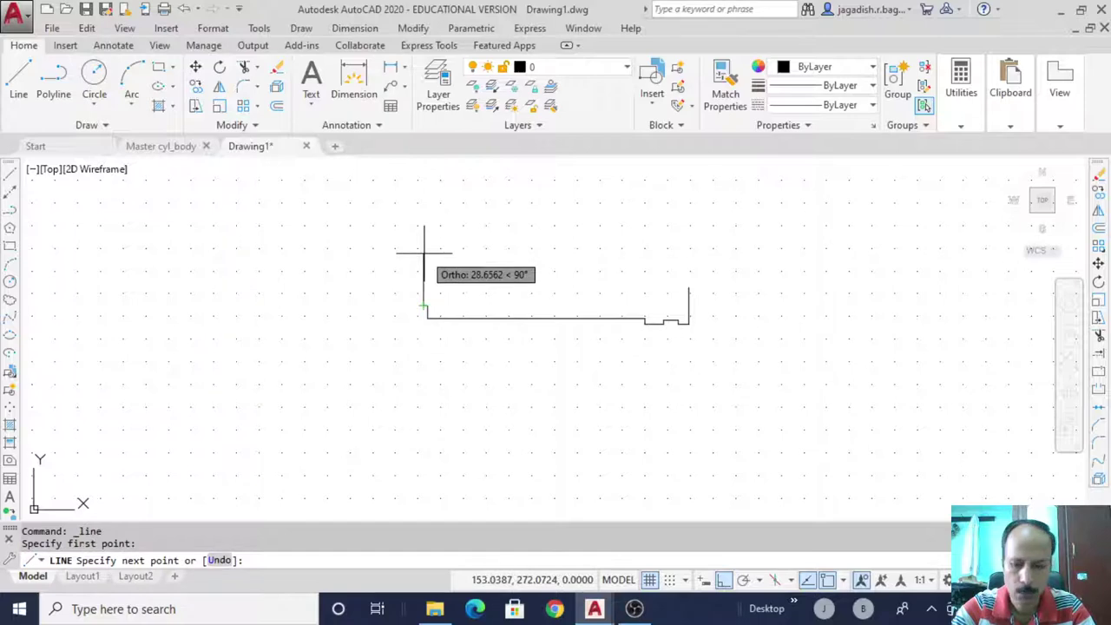
{"action": "type", "text": "10"}
{"action": "key", "text": "Return"}
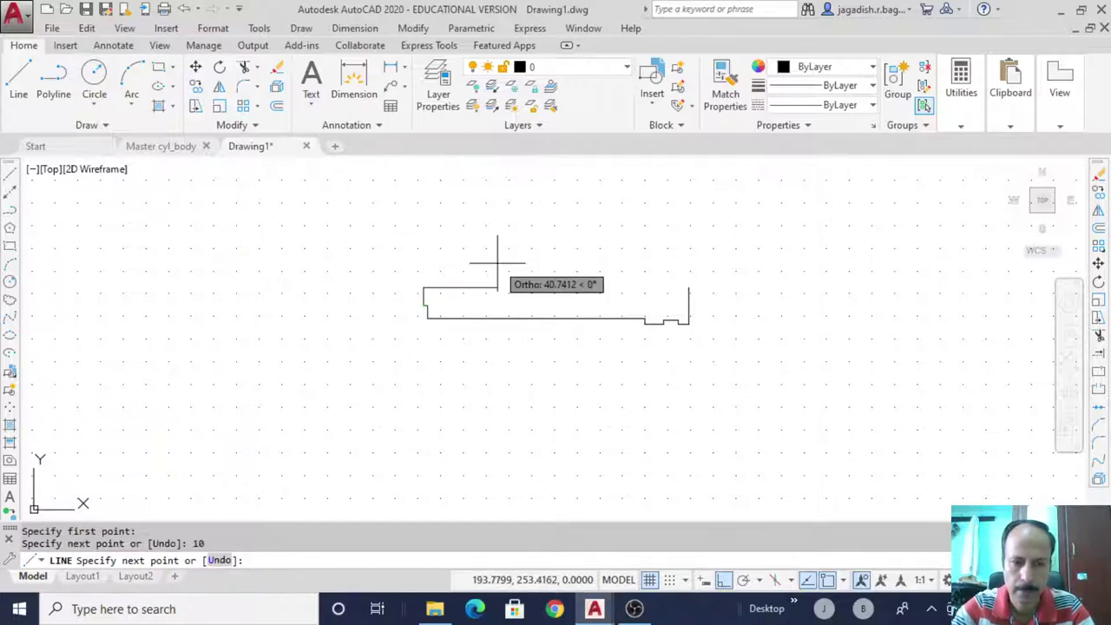
{"action": "key", "text": "Escape"}
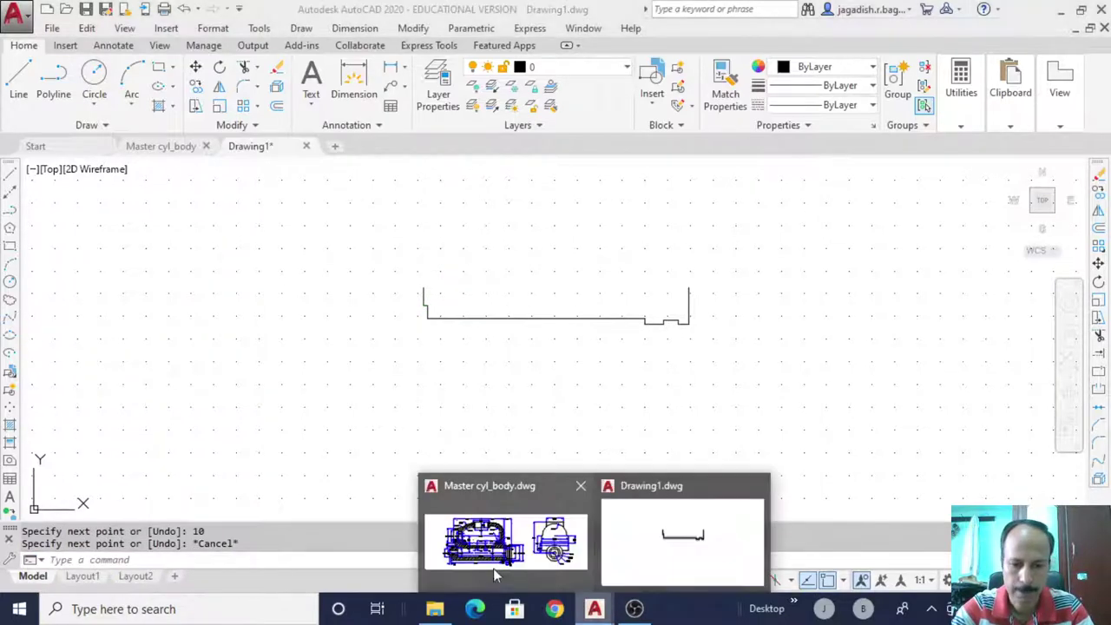
Check the Master cyl_body reference drawing and erase the 10-unit vertical and 2-unit horizontal segments at the profile's left end
{"action": "key", "text": "ctrl+Tab"}
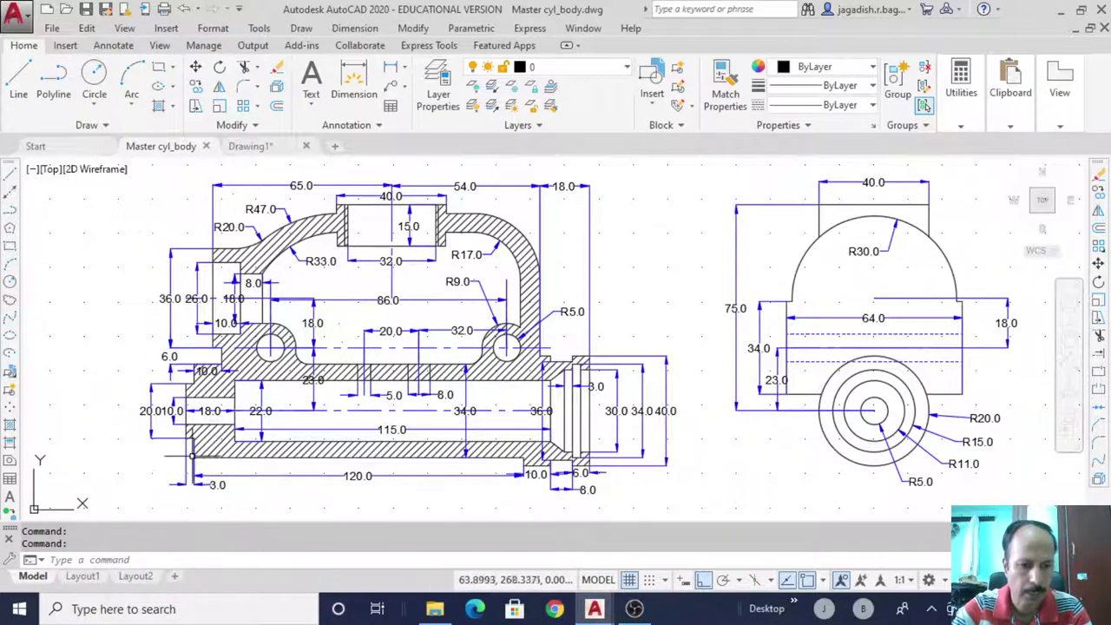
{"action": "mouse_move", "coordinate": [594, 609]}
{"action": "left_click", "coordinate": [677, 547]}
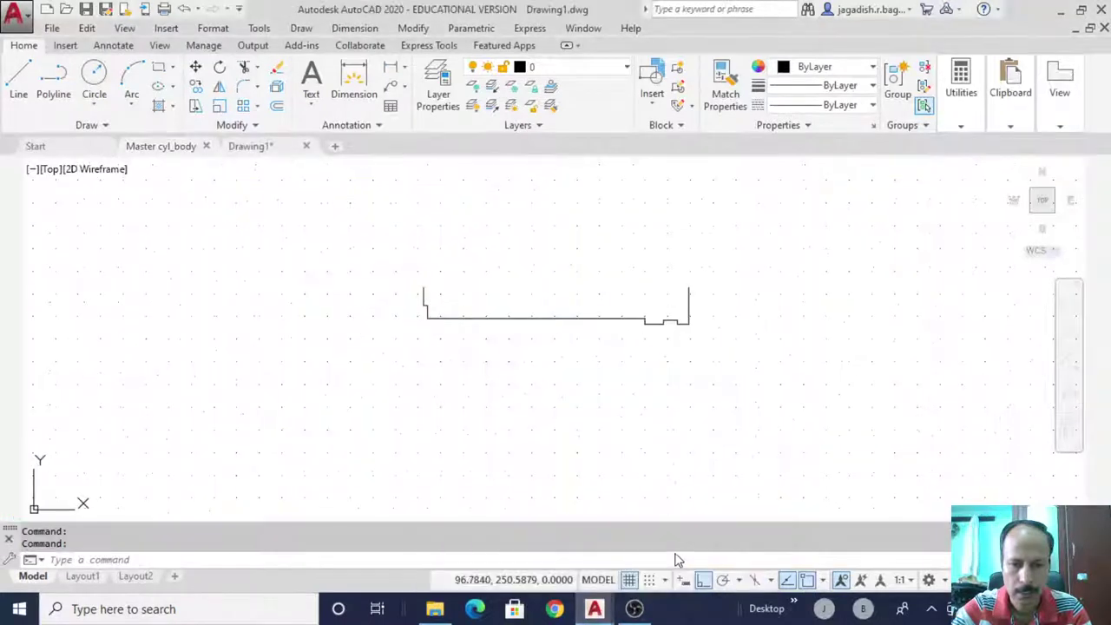
{"action": "left_click", "coordinate": [422, 295]}
{"action": "key", "text": "Delete"}
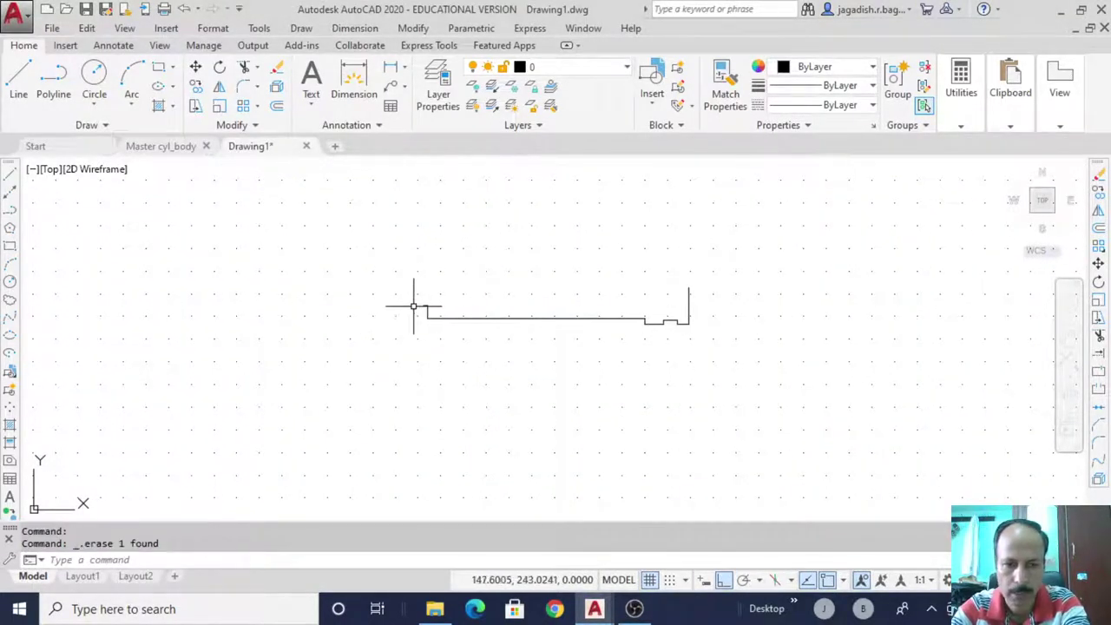
Draw lines 3 left and 10 up from the upper end of the 7-unit vertical segment, and end the Line command
{"action": "left_click", "coordinate": [10, 172]}
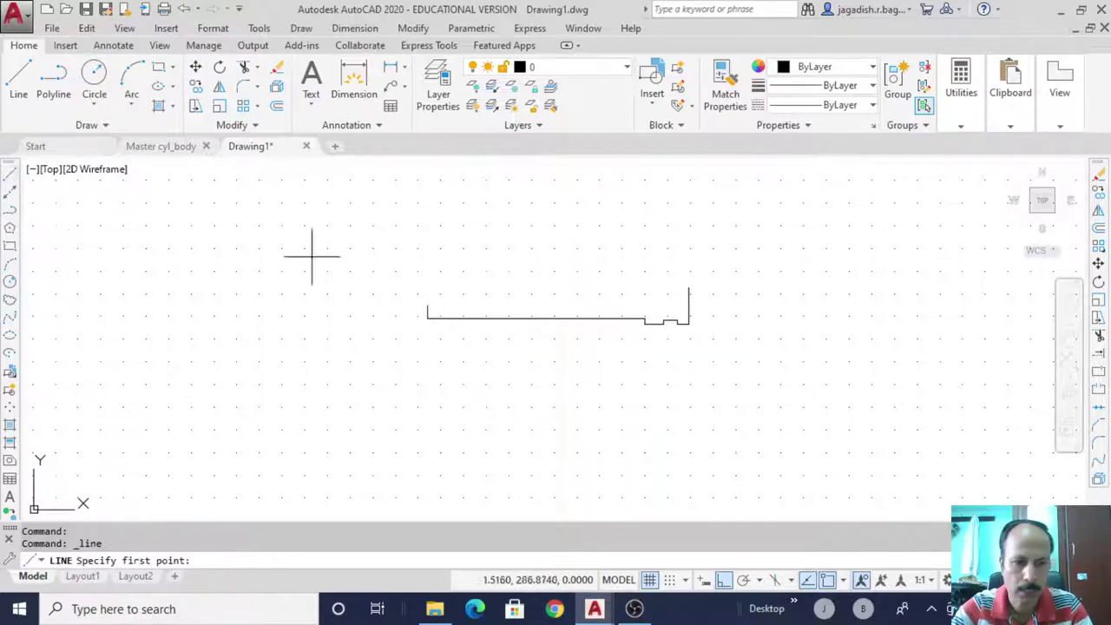
{"action": "left_click", "coordinate": [427, 305]}
{"action": "type", "text": "3"}
{"action": "key", "text": "Return"}
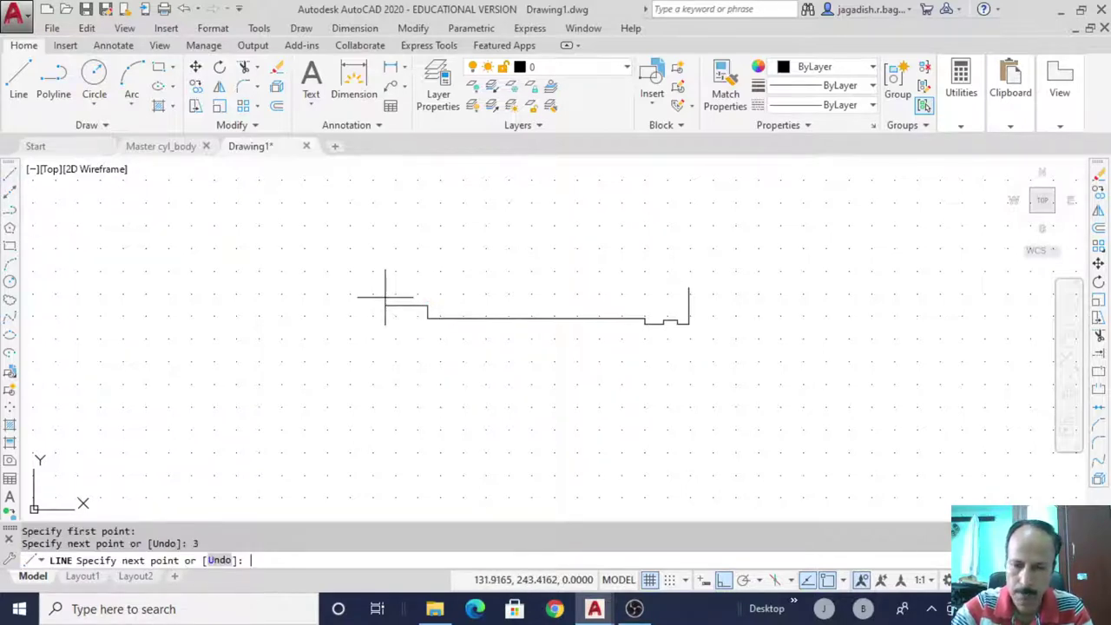
{"action": "type", "text": "10"}
{"action": "key", "text": "Return"}
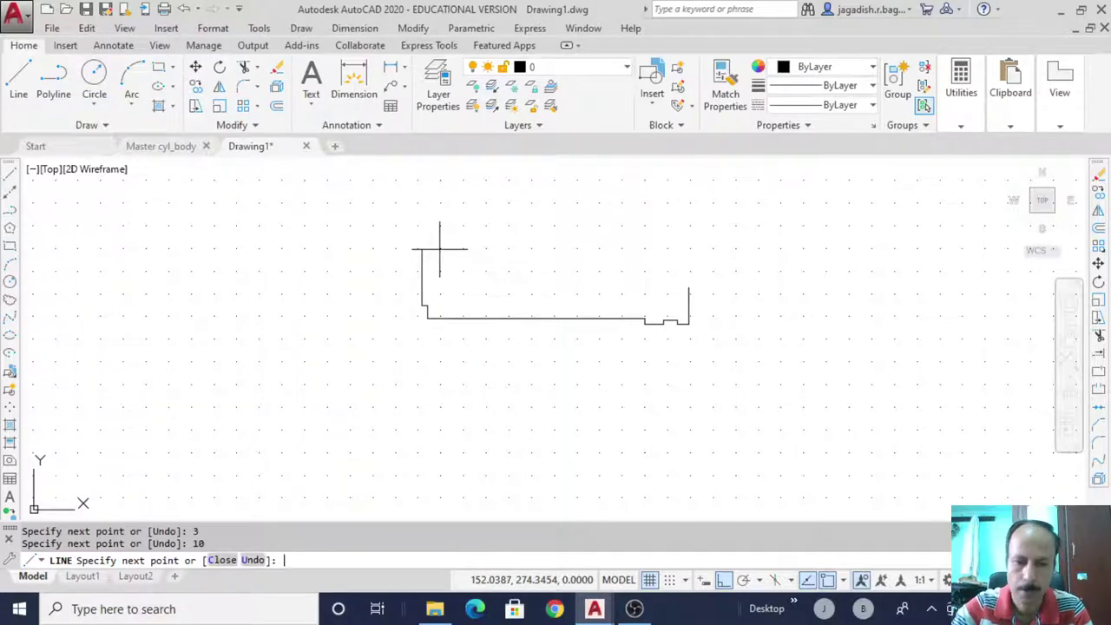
{"action": "key", "text": "Escape"}
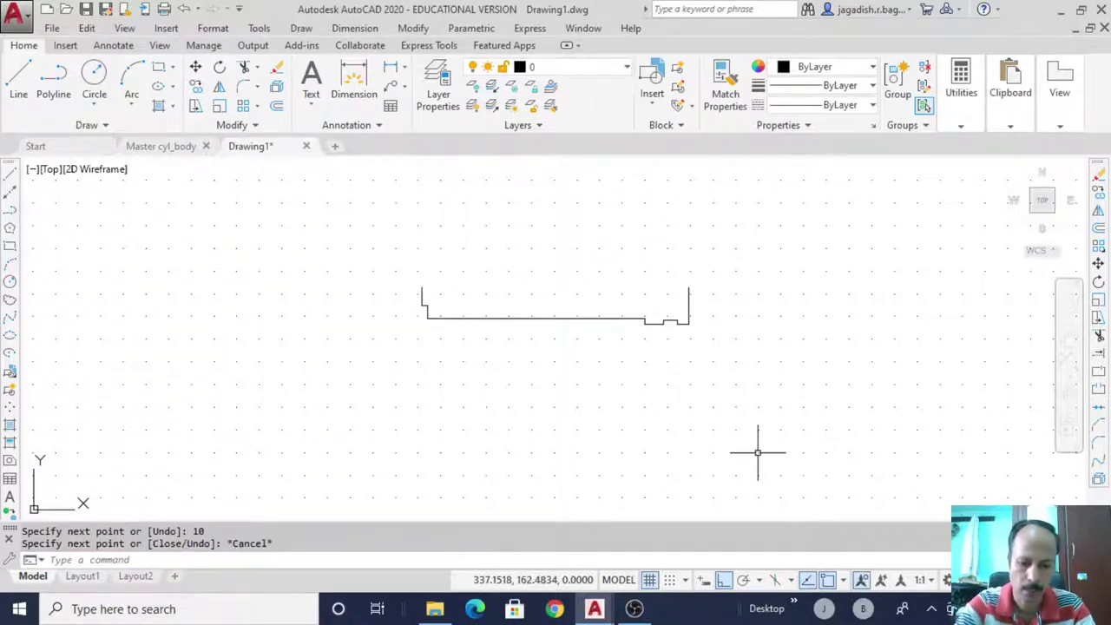
Mirror the whole lower profile about the horizontal line through the upper ends of its left and right verticals, keeping the source objects
{"action": "type", "text": "mirror"}
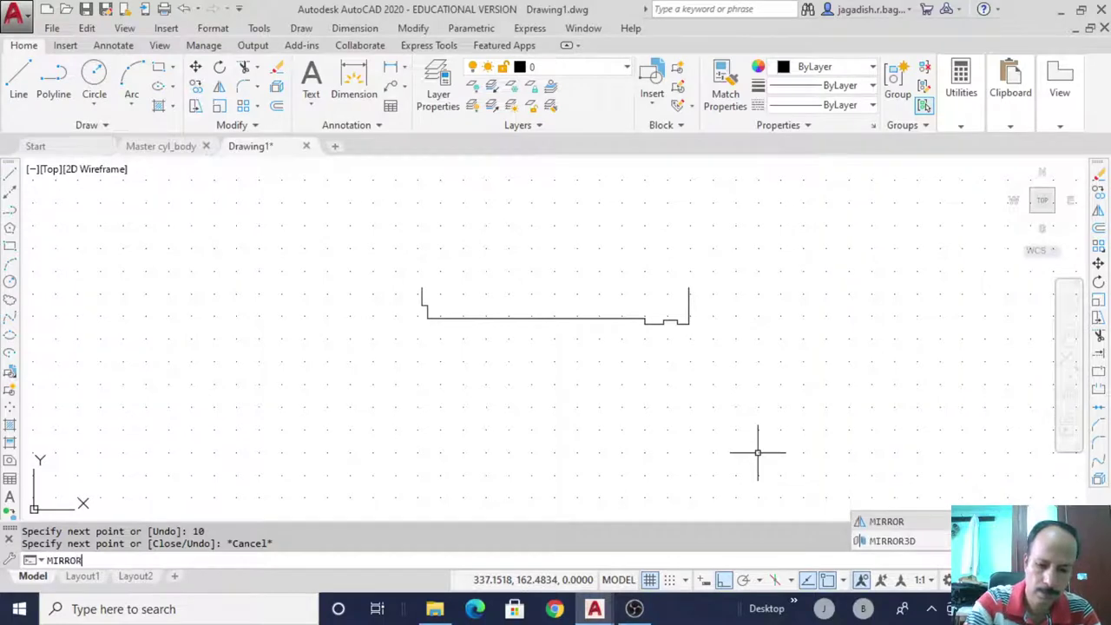
{"action": "key", "text": "Return"}
{"action": "mouse_move", "coordinate": [419, 354]}
{"action": "left_mouse_down"}
{"action": "mouse_move", "coordinate": [861, 245]}
{"action": "mouse_move", "coordinate": [458, 242]}
{"action": "mouse_move", "coordinate": [326, 265]}
{"action": "left_mouse_up"}
{"action": "key", "text": "Return"}
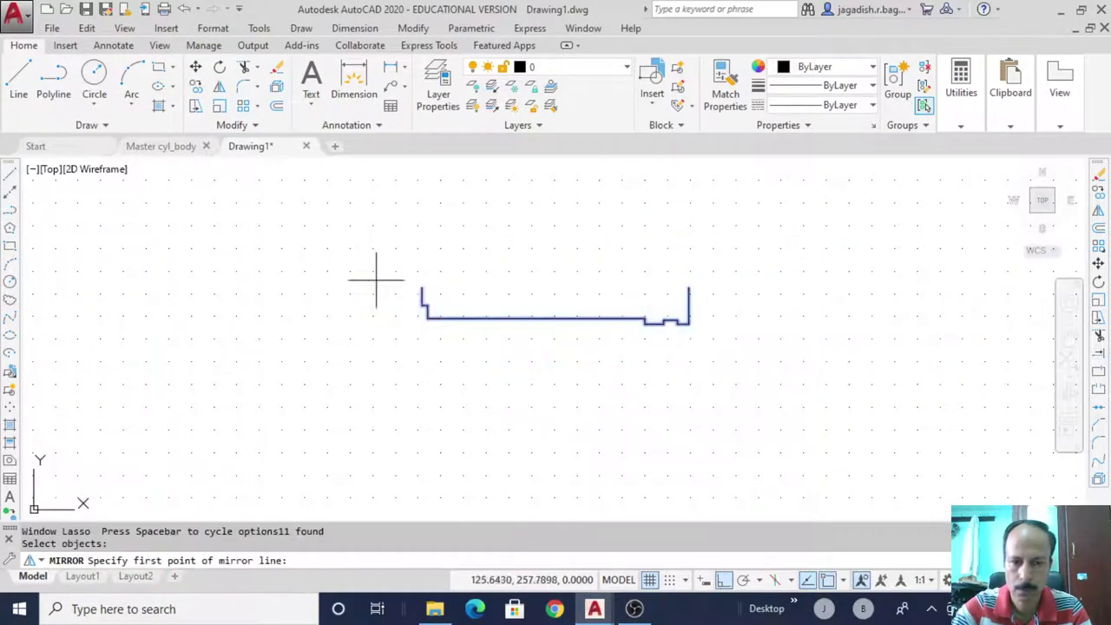
{"action": "left_click", "coordinate": [422, 287]}
{"action": "left_click", "coordinate": [688, 287]}
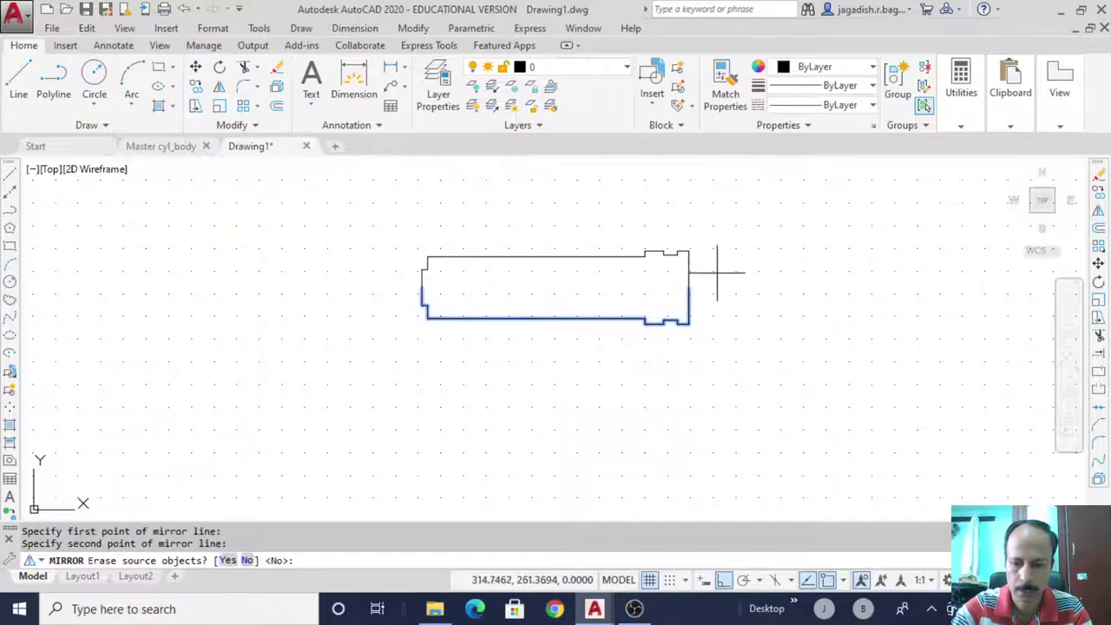
{"action": "key", "text": "Return"}
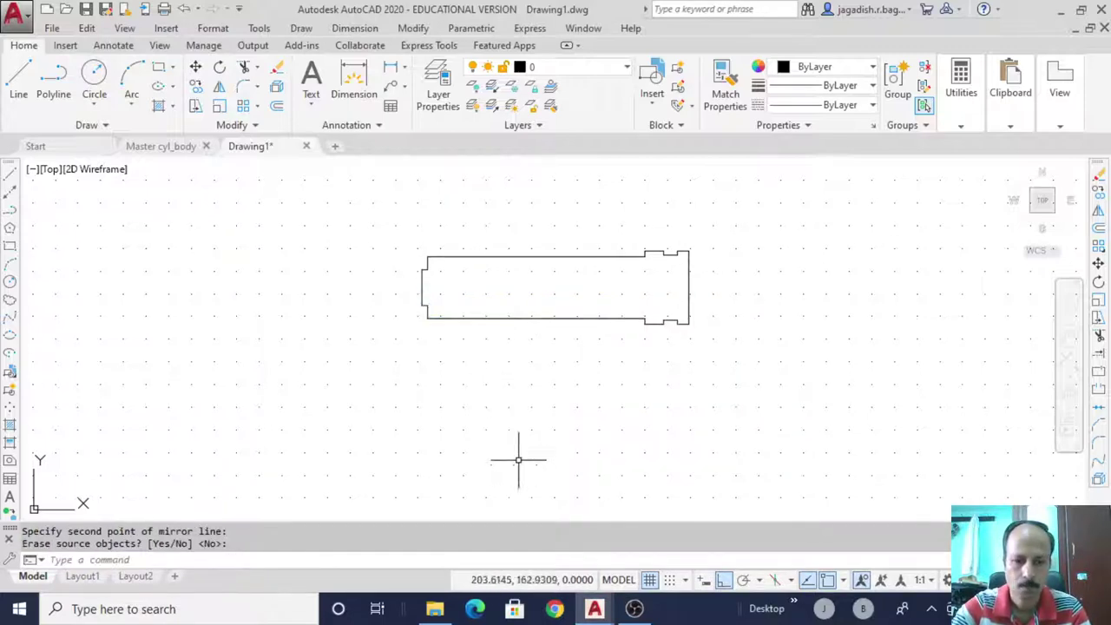
Check the Master cyl_body reference drawing and draw a line 18 right, starting 5 units below the midpoint of the body's left end
{"action": "mouse_move", "coordinate": [595, 613]}
{"action": "left_click", "coordinate": [524, 534]}
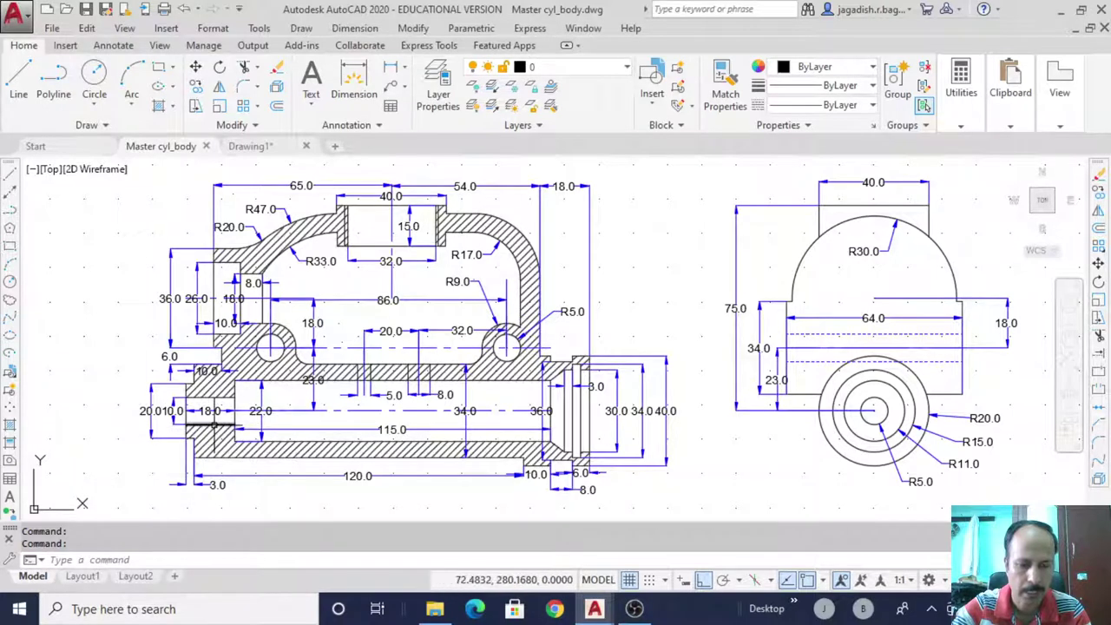
{"action": "mouse_move", "coordinate": [594, 609]}
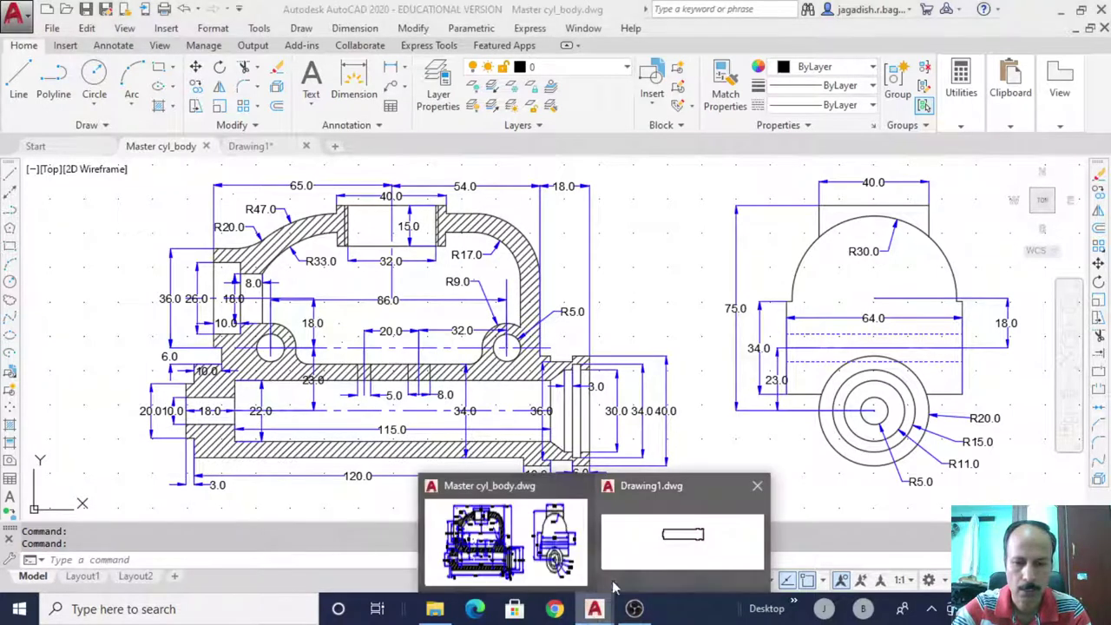
{"action": "left_click", "coordinate": [668, 556]}
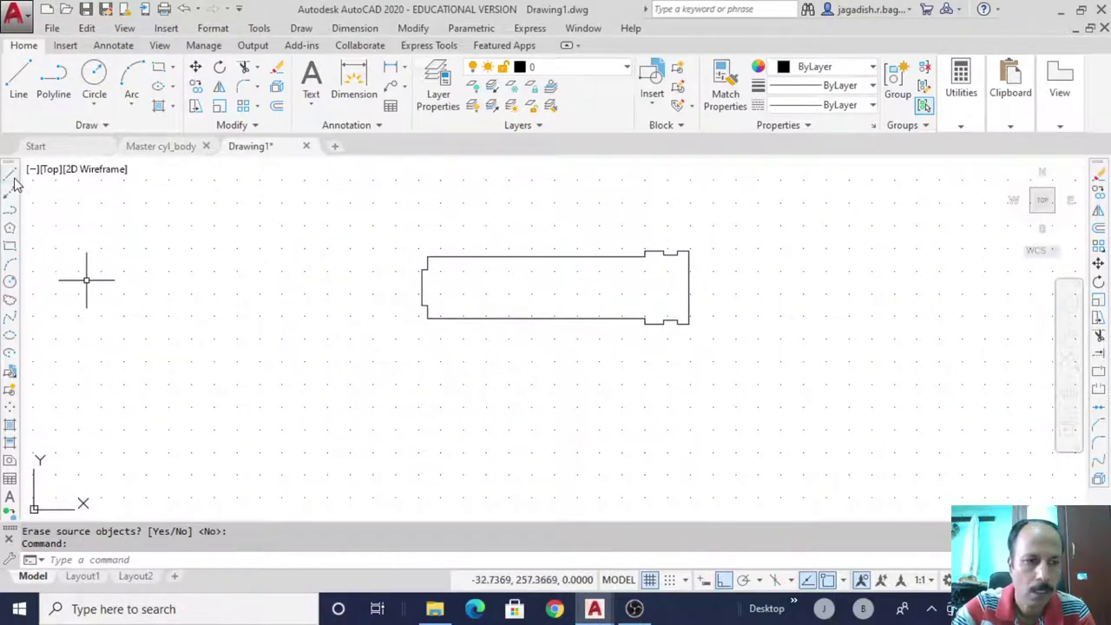
{"action": "left_click", "coordinate": [11, 176]}
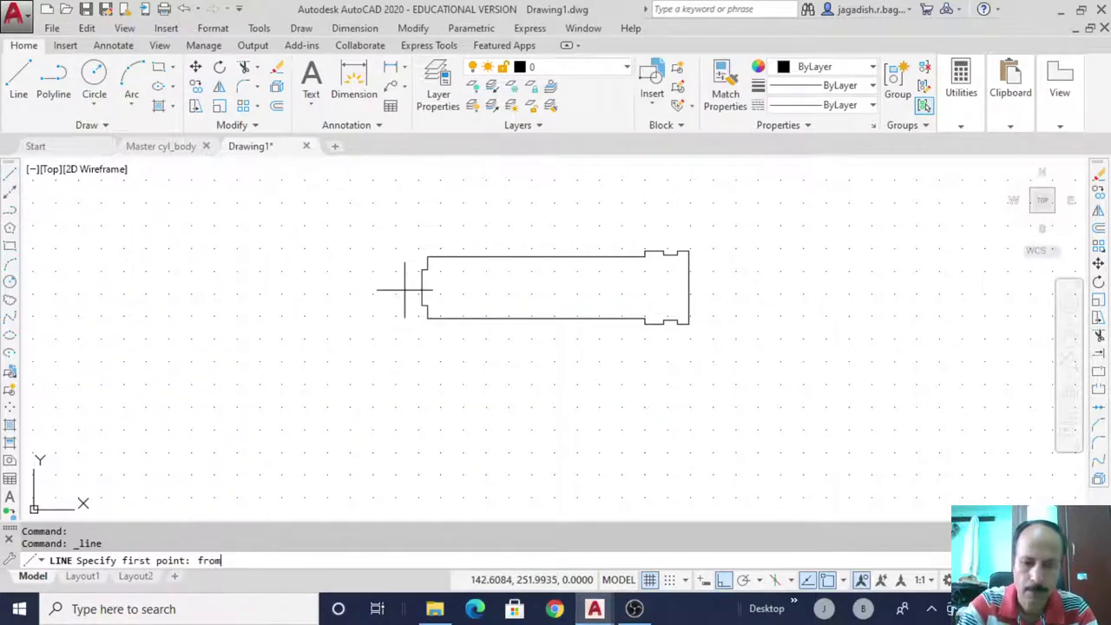
{"action": "key", "text": "Return"}
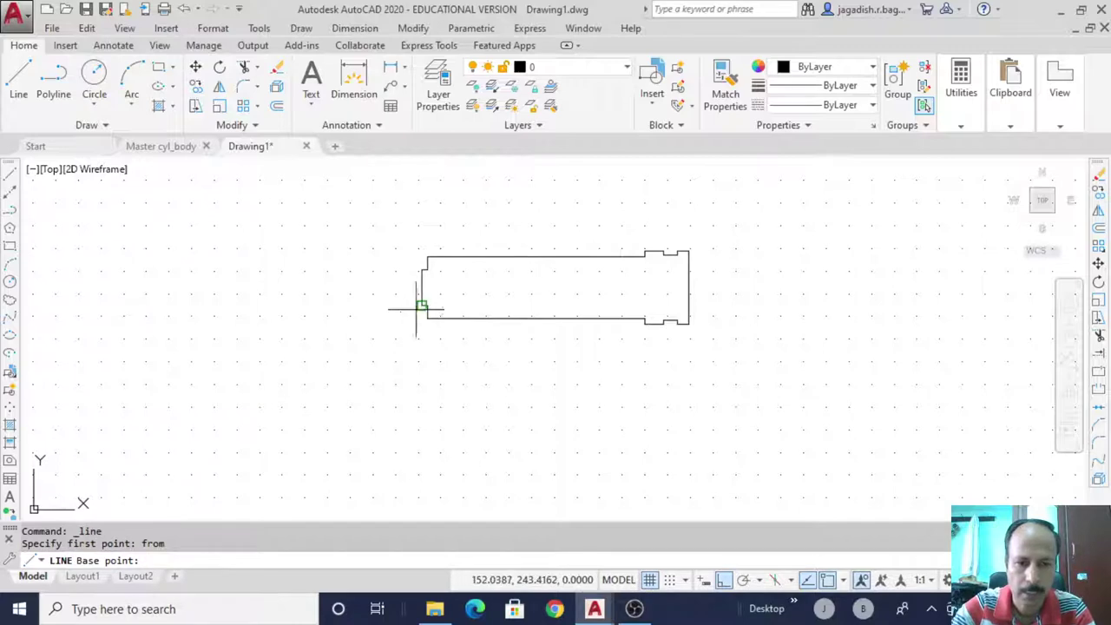
{"action": "left_click", "coordinate": [422, 287]}
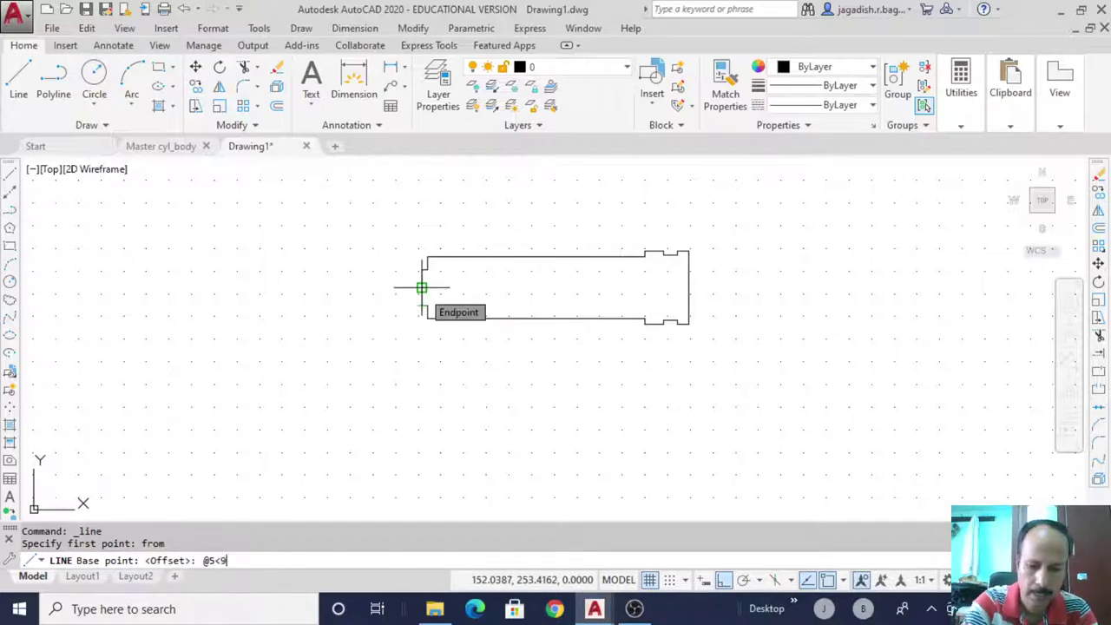
{"action": "type", "text": "@5<90"}
{"action": "key", "text": "Return"}
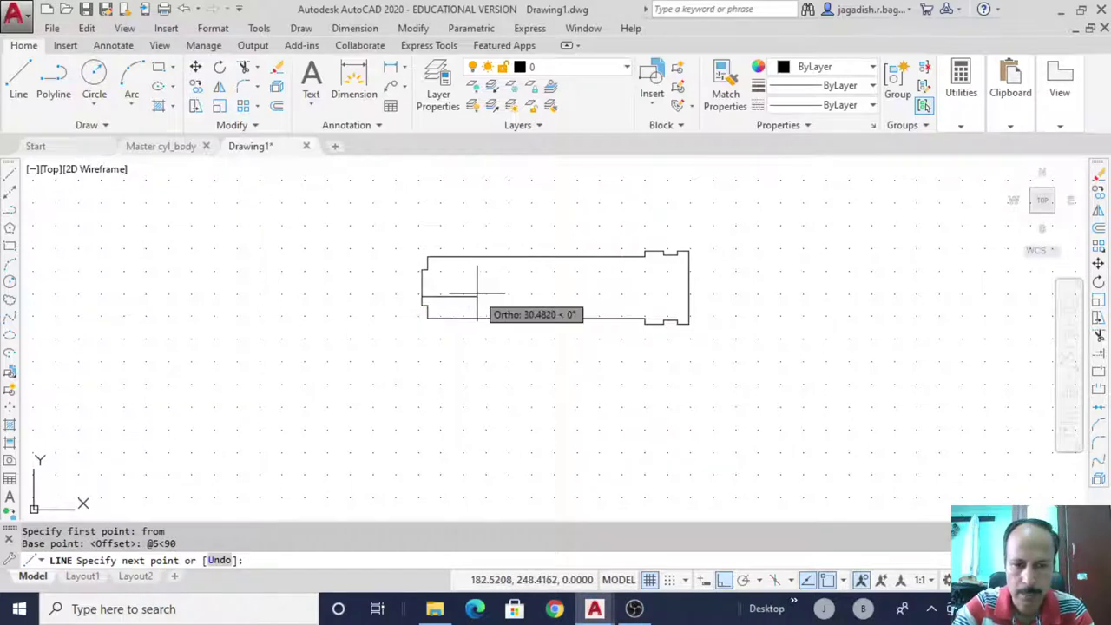
{"action": "key", "text": "Return"}
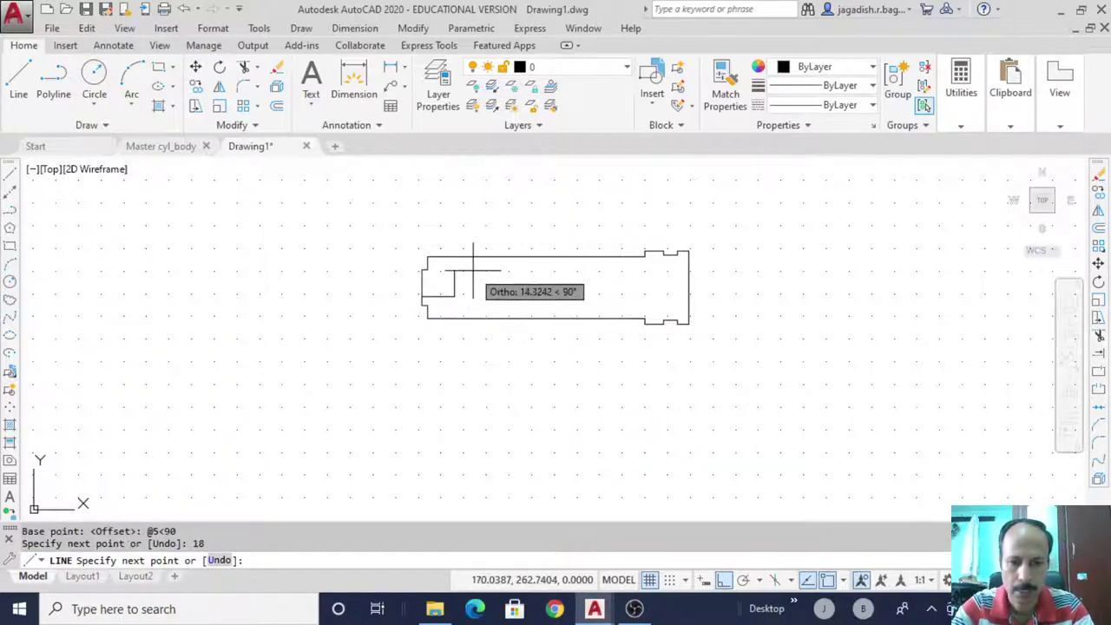
Complete the small left bore with a line 10 up and a horizontal line back to the body's left edge
{"action": "type", "text": "10"}
{"action": "key", "text": "Return"}
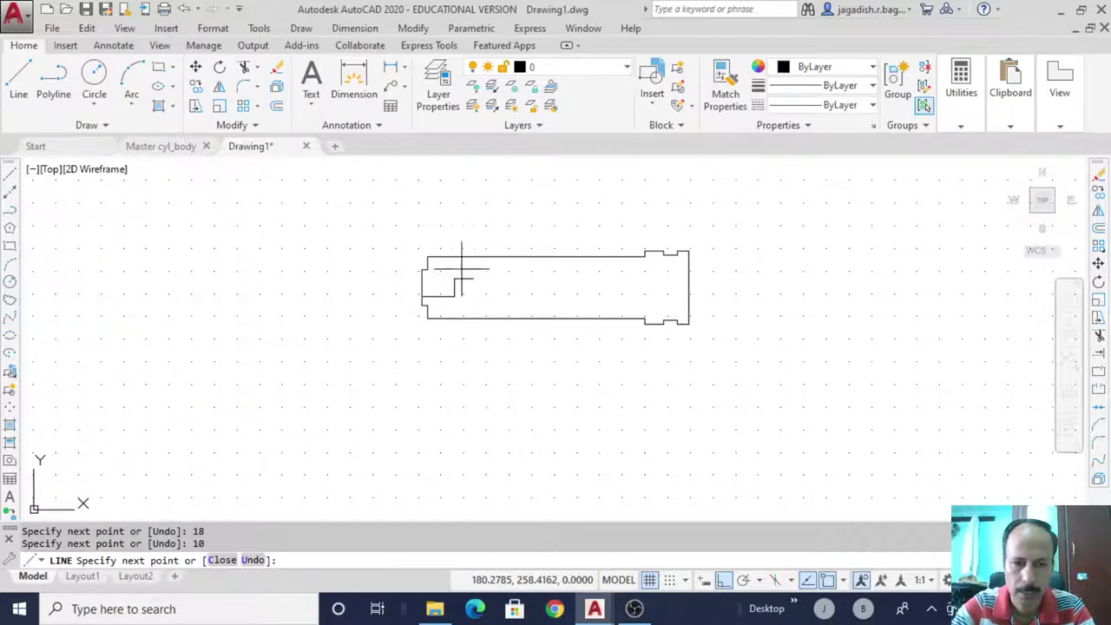
{"action": "left_click", "coordinate": [422, 278]}
{"action": "key", "text": "Escape"}
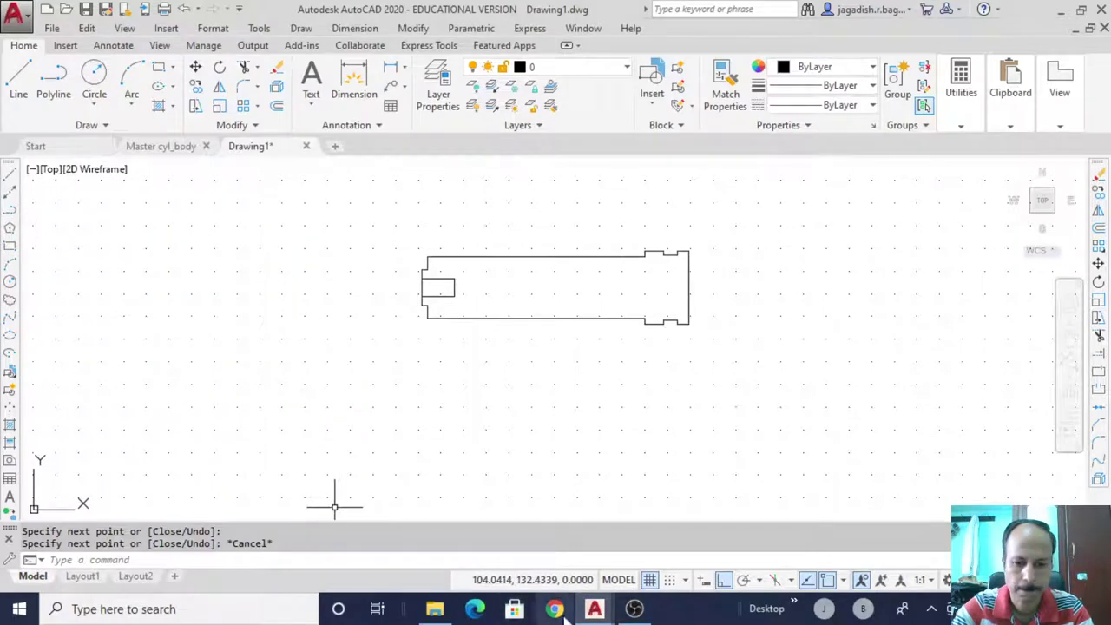
Check the Master cyl_body reference drawing and draw lines 6 up and 115 right from the small bore's upper right corner
{"action": "mouse_move", "coordinate": [595, 609]}
{"action": "left_click", "coordinate": [506, 540]}
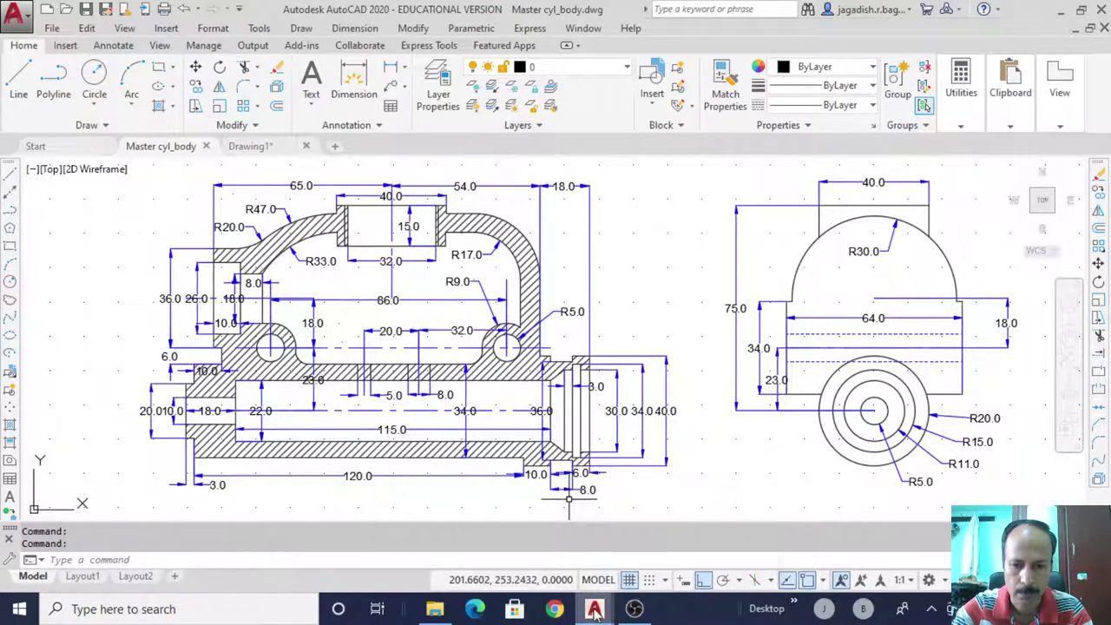
{"action": "mouse_move", "coordinate": [595, 609]}
{"action": "left_click", "coordinate": [647, 557]}
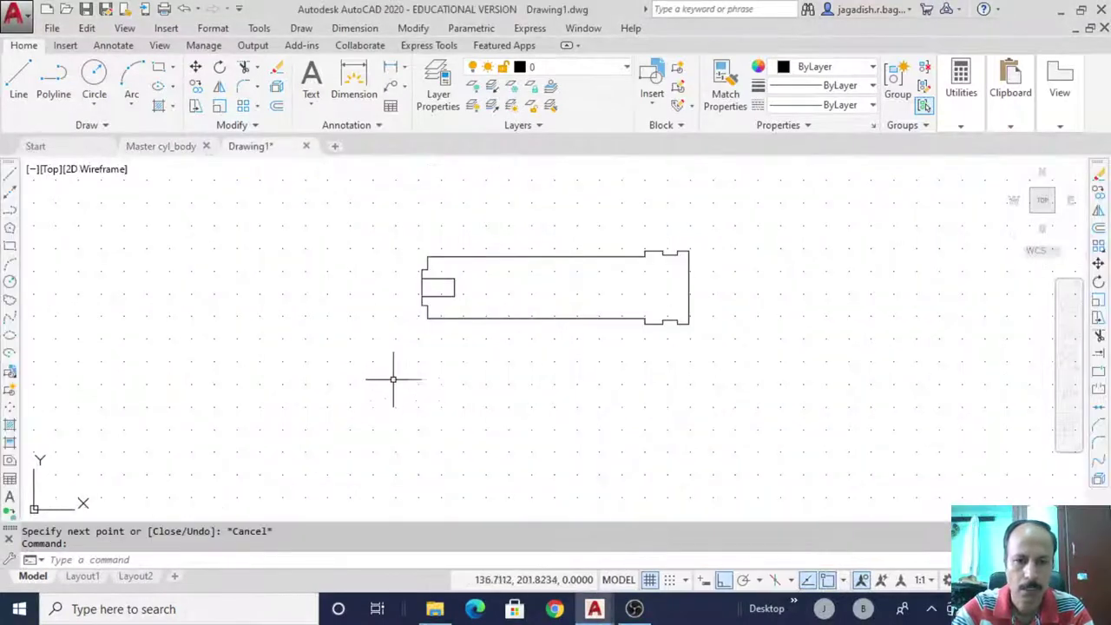
{"action": "left_click", "coordinate": [10, 174]}
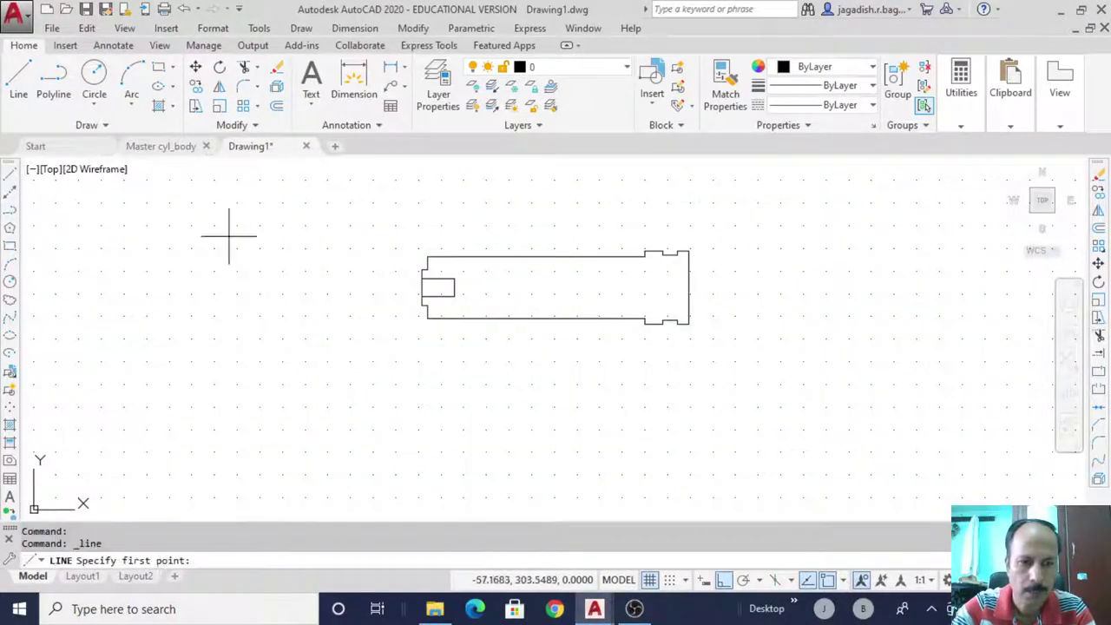
{"action": "left_click", "coordinate": [454, 277]}
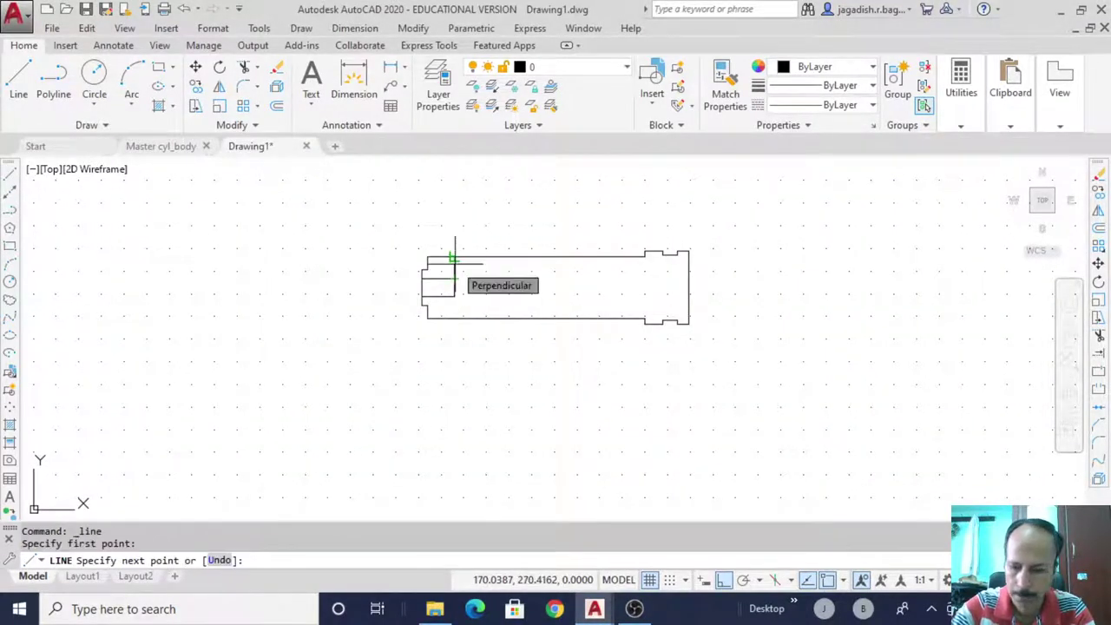
{"action": "type", "text": "6"}
{"action": "key", "text": "Return"}
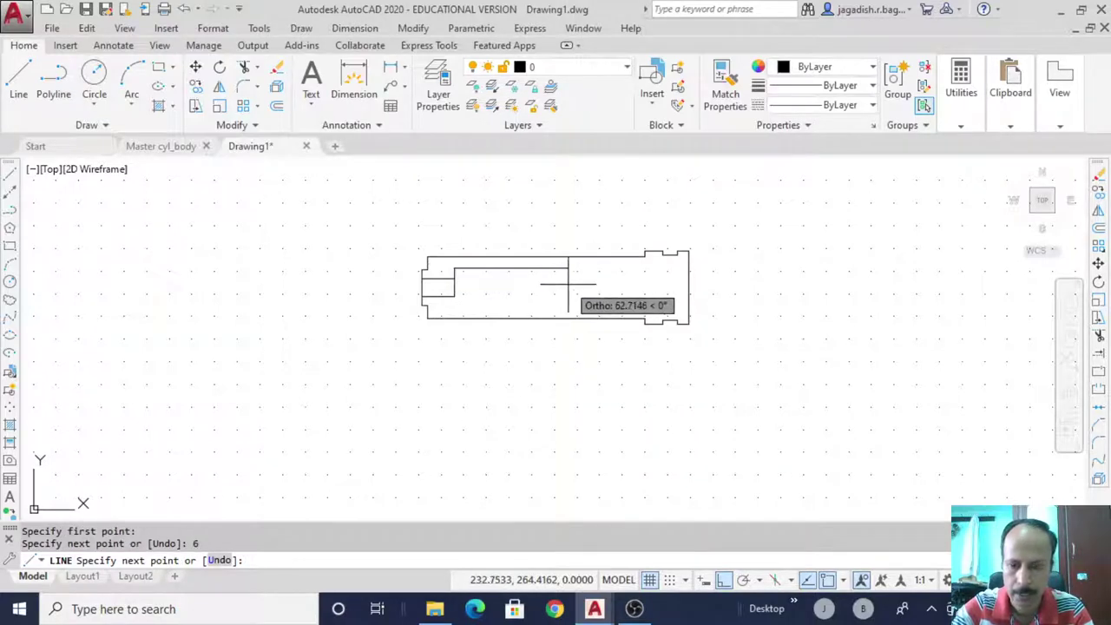
{"action": "type", "text": "115"}
{"action": "key", "text": "Return"}
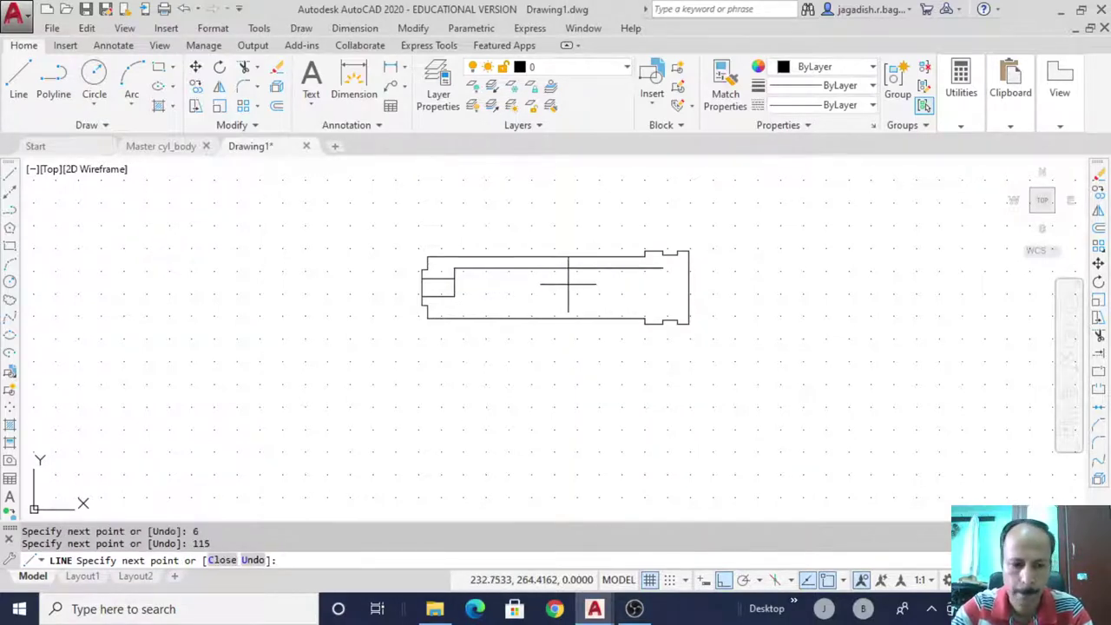
{"action": "key", "text": "Return"}
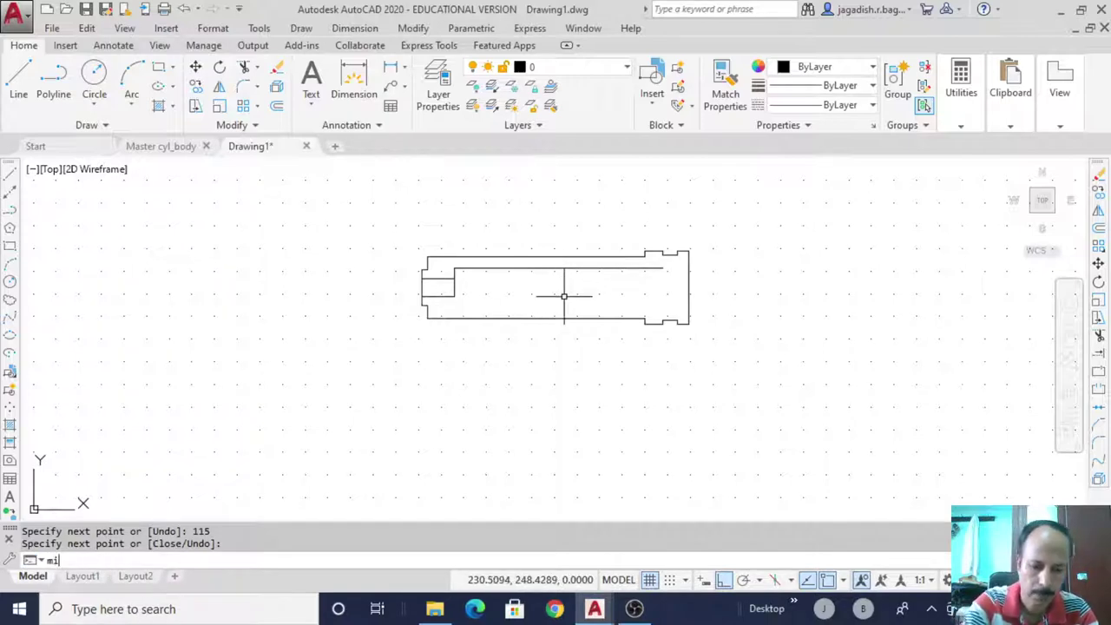
Mirror the main bore's short vertical and long upper line about the horizontal axis through the small bore's midpoint, keeping the source objects
{"action": "type", "text": "mirro"}
{"action": "key", "text": "Return"}
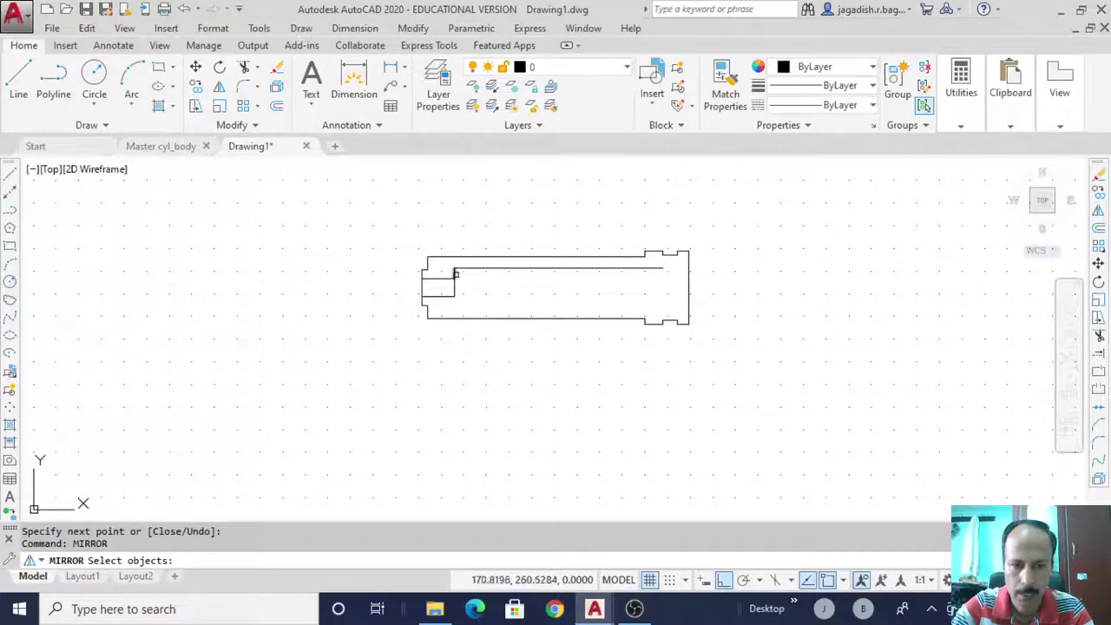
{"action": "left_click", "coordinate": [456, 275]}
{"action": "left_click", "coordinate": [484, 269]}
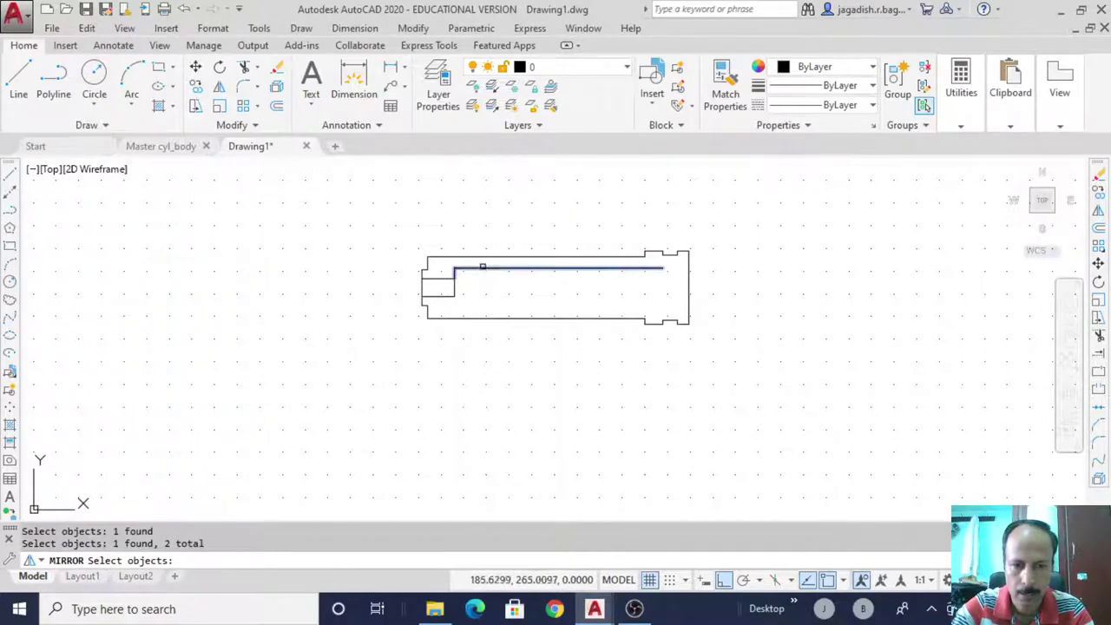
{"action": "key", "text": "Return"}
{"action": "left_click", "coordinate": [454, 287]}
{"action": "left_click", "coordinate": [515, 287]}
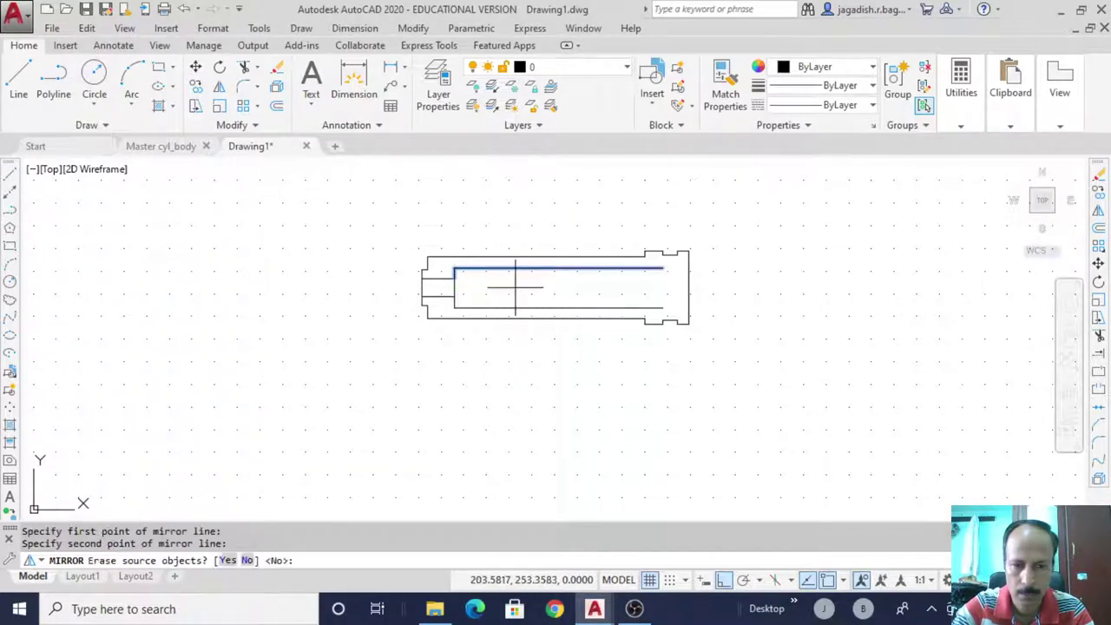
{"action": "key", "text": "Return"}
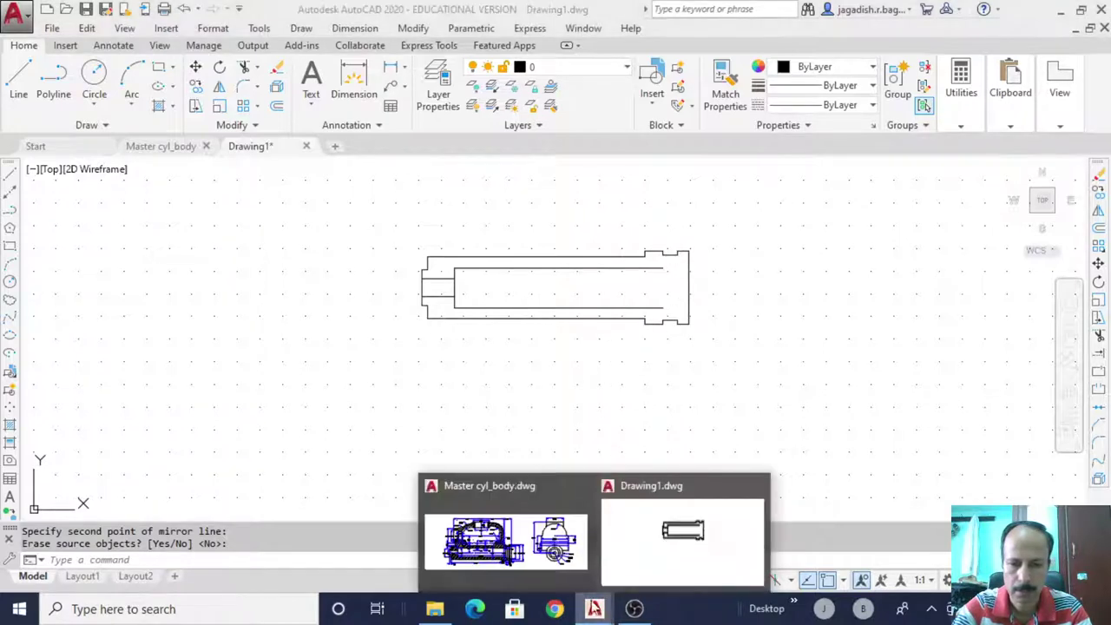
Check the right-end bore dimensions in the Master cyl_body reference drawing and turn on polar tracking
{"action": "key", "text": "ctrl+Tab"}
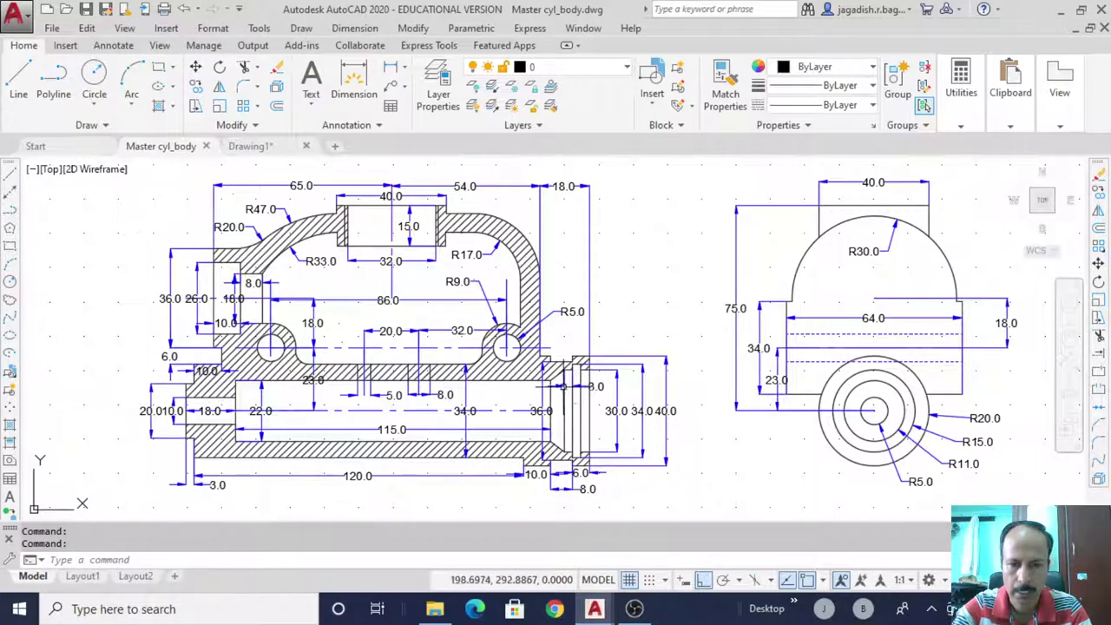
{"action": "mouse_move", "coordinate": [599, 612]}
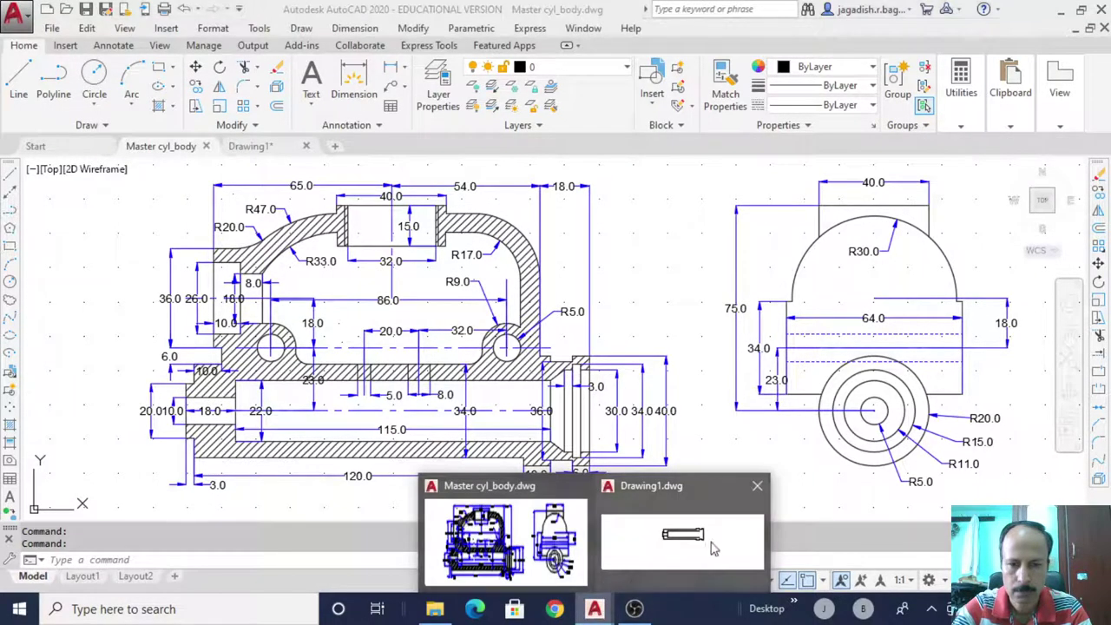
{"action": "left_click", "coordinate": [681, 529]}
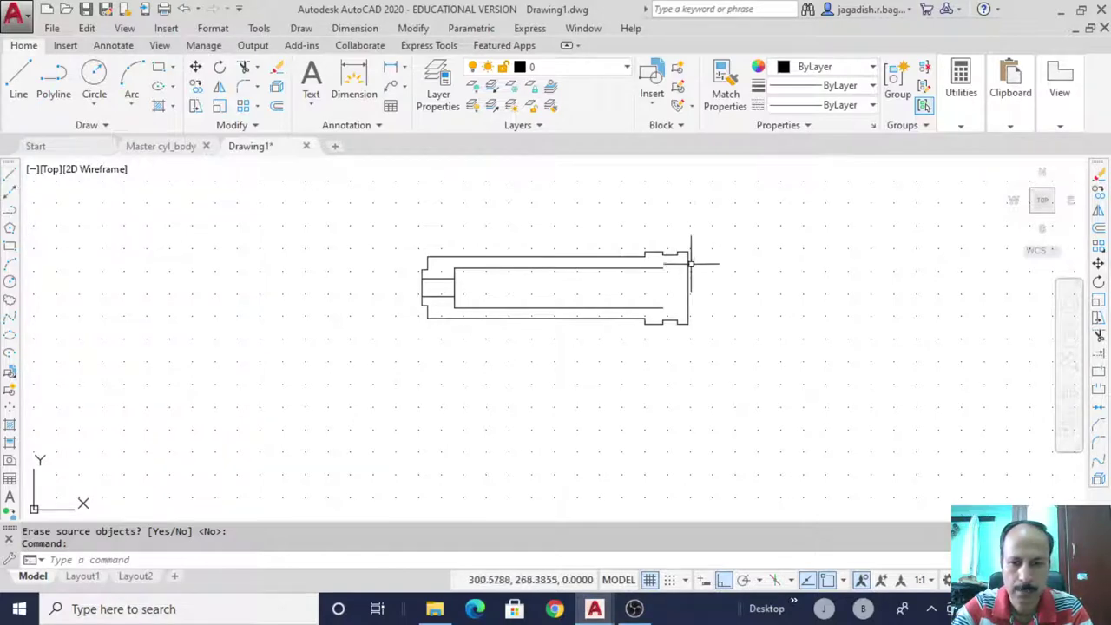
{"action": "mouse_move", "coordinate": [595, 609]}
{"action": "left_click", "coordinate": [524, 540]}
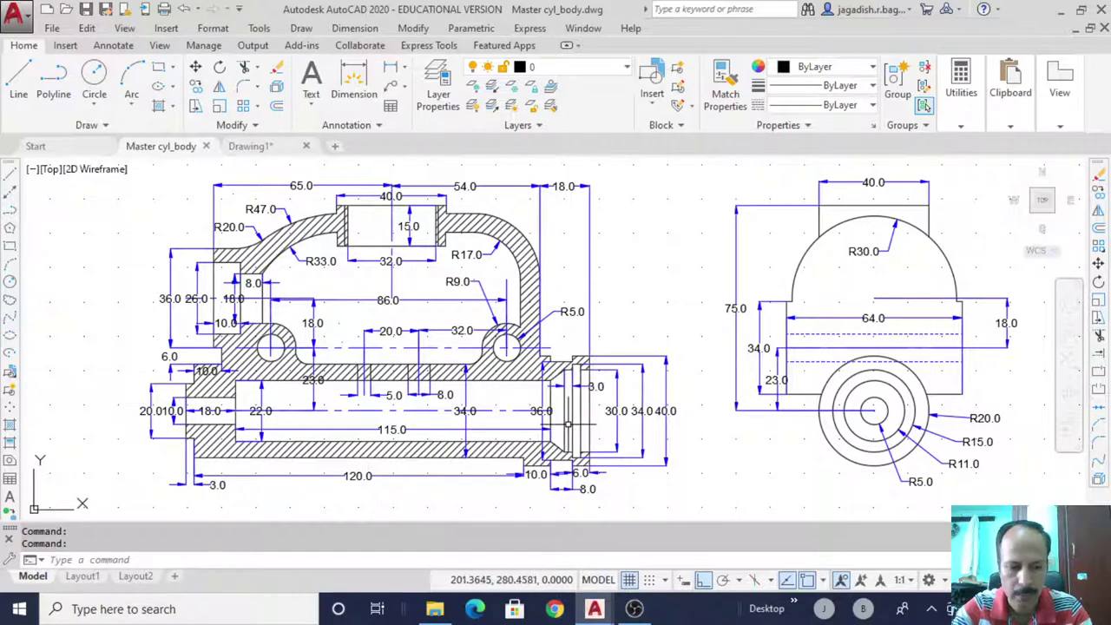
{"action": "key", "text": "F10"}
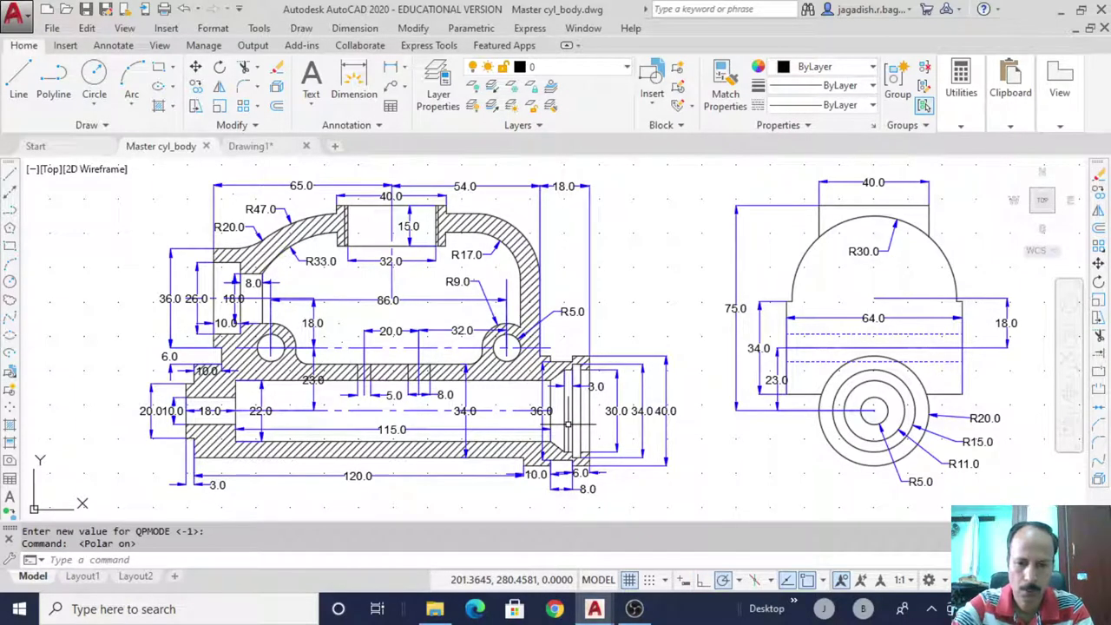
{"action": "mouse_move", "coordinate": [595, 608]}
{"action": "left_click", "coordinate": [655, 544]}
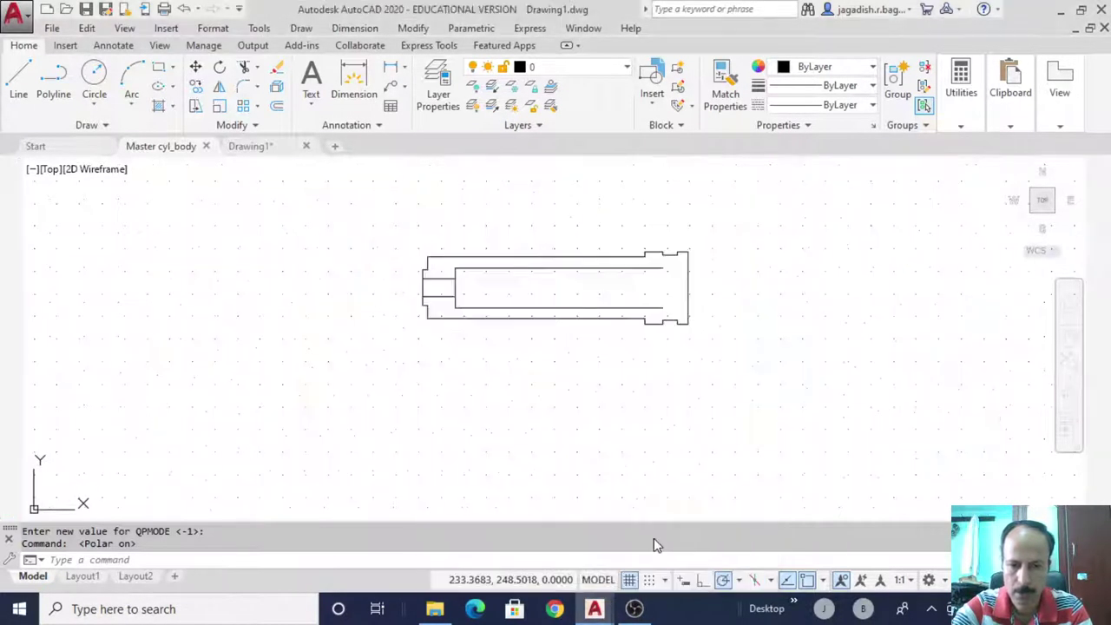
In Drawing1, draw a line 3 to the left, starting 5 units below the body's upper right corner
{"action": "scroll", "coordinate": [721, 324], "scroll_direction": "up", "scroll_amount": 5}
{"action": "middle_click_drag", "start_coordinate": [715, 286], "coordinate": [865, 471]}
{"action": "left_click", "coordinate": [9, 174]}
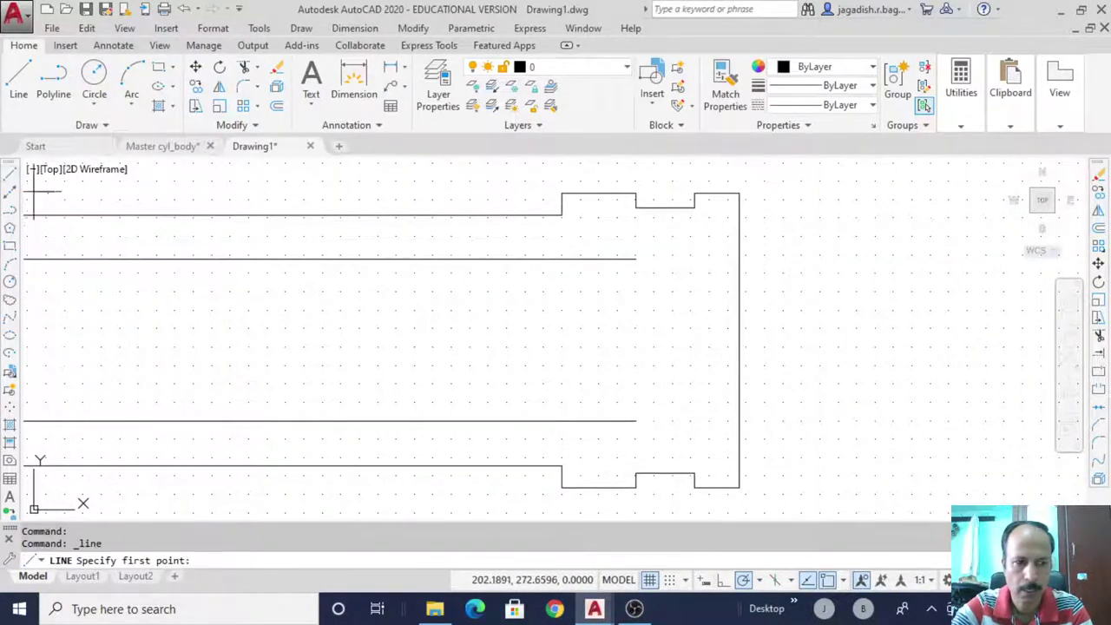
{"action": "type", "text": "fro"}
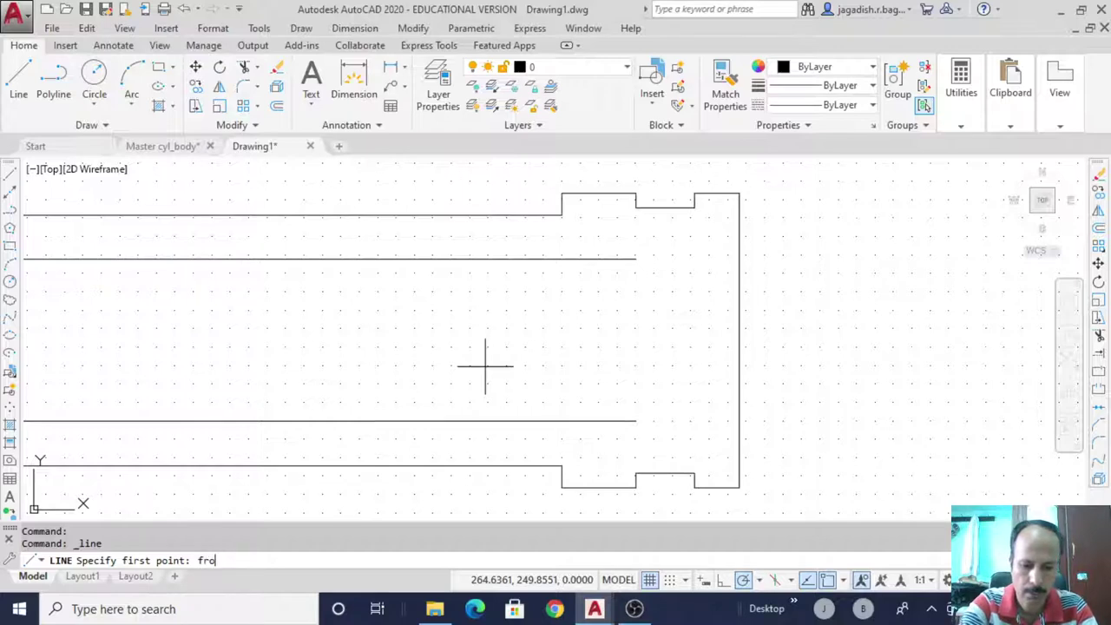
{"action": "type", "text": "m"}
{"action": "key", "text": "Return"}
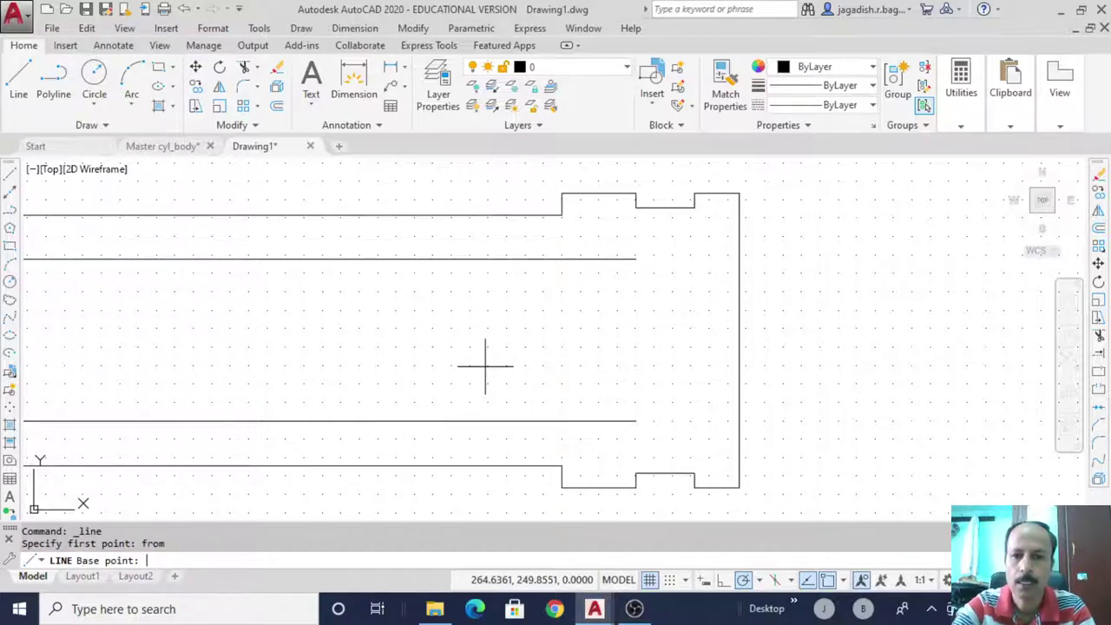
{"action": "left_click", "coordinate": [739, 192]}
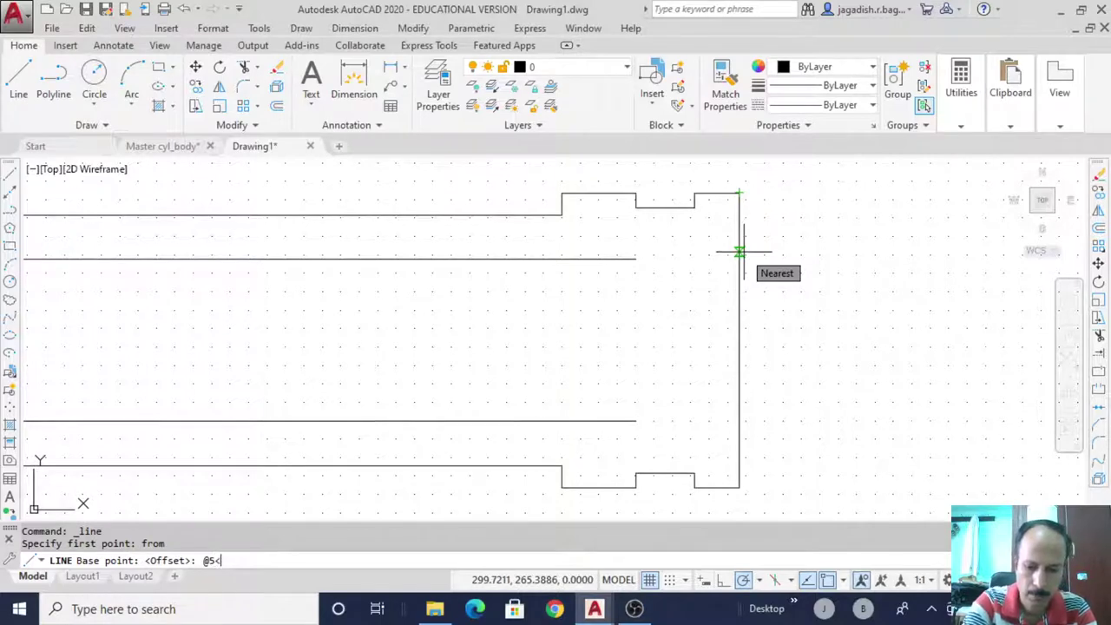
{"action": "key", "text": "Return"}
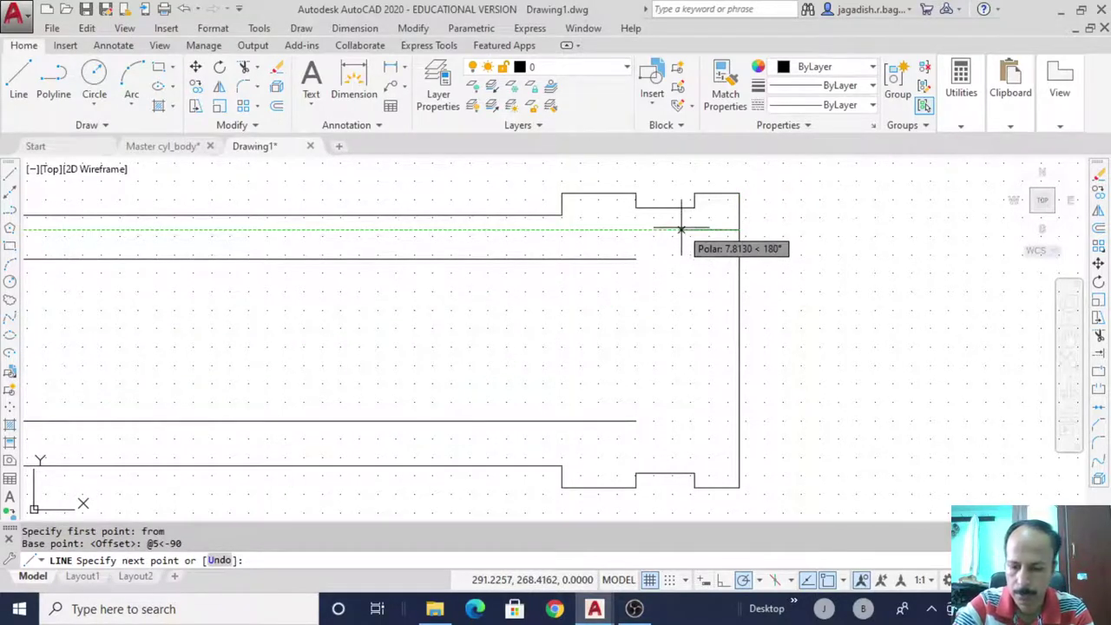
{"action": "type", "text": "3"}
{"action": "key", "text": "Return"}
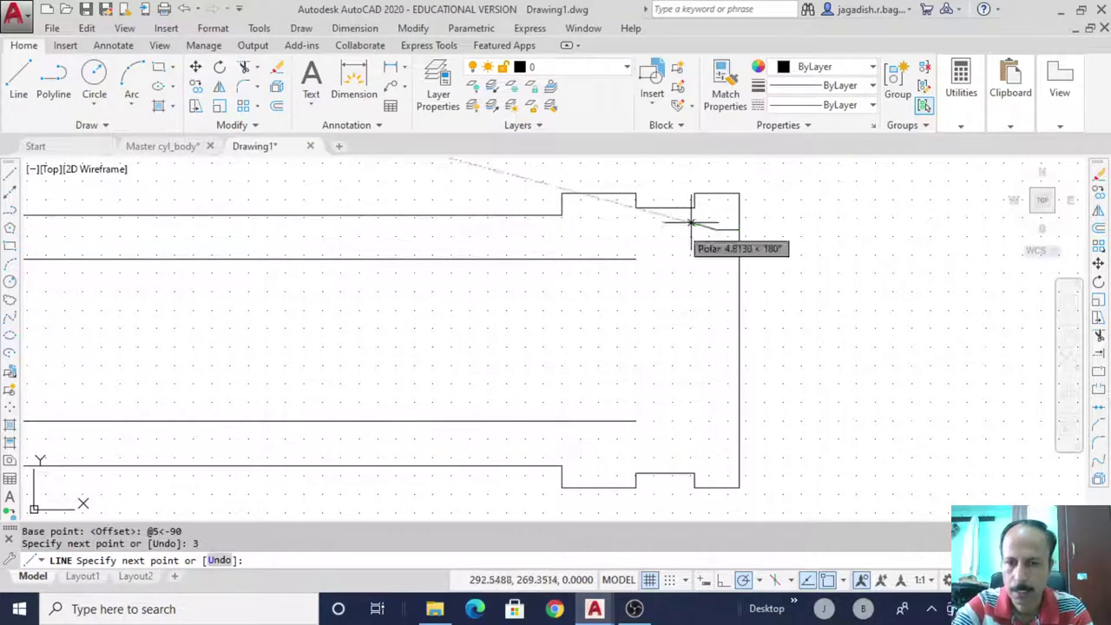
{"action": "key", "text": "Escape"}
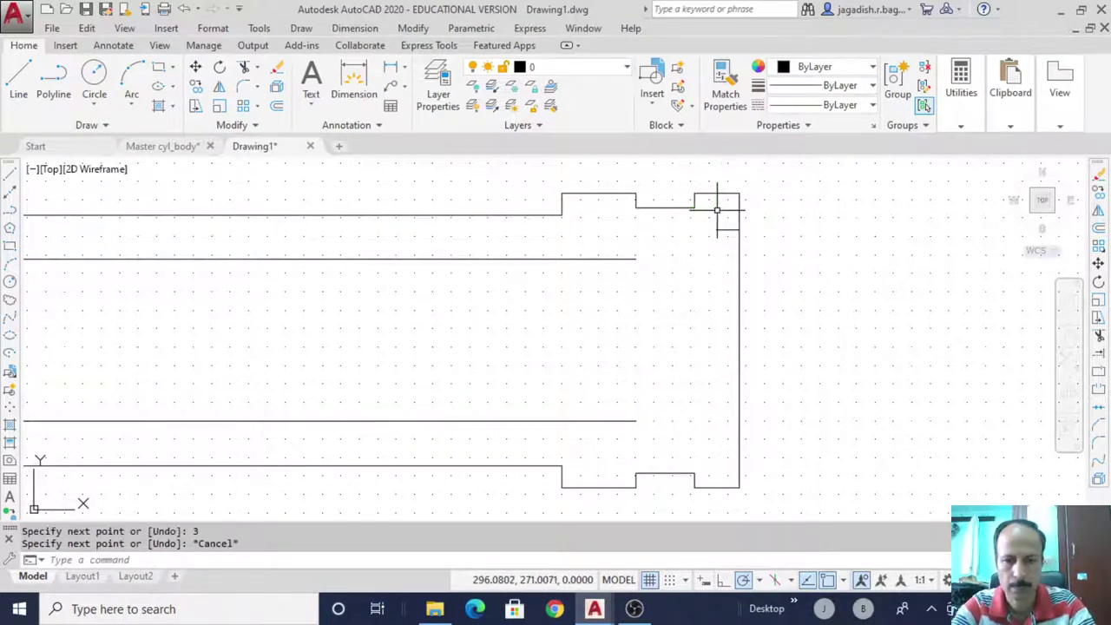
Examine the groove and stepped bore at the right end of the body in the Master cyl_body reference drawing
{"action": "mouse_move", "coordinate": [597, 610]}
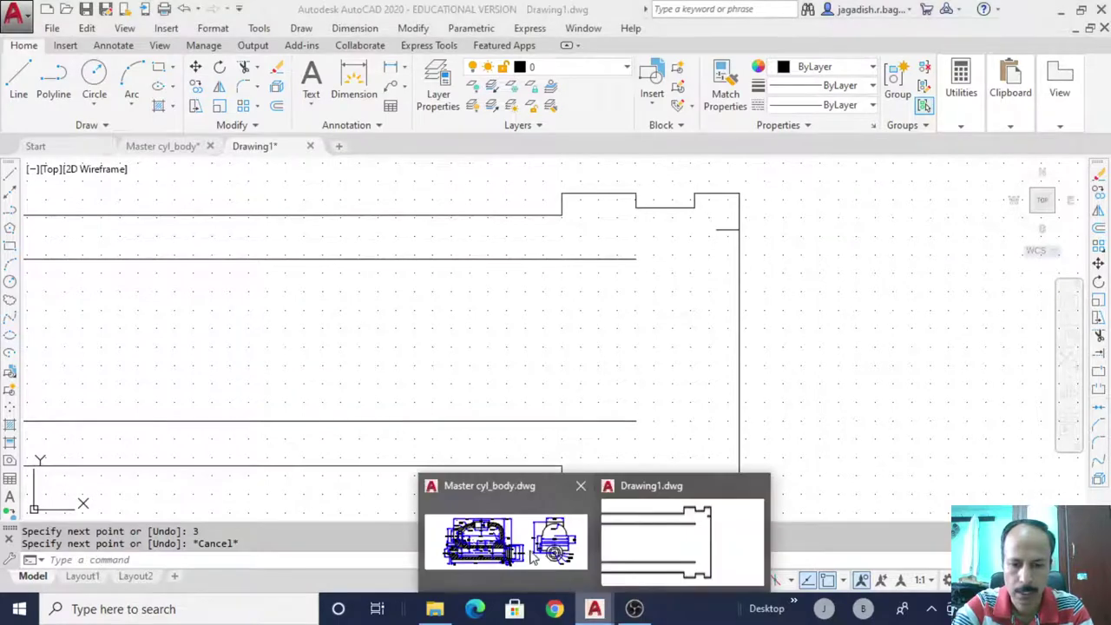
{"action": "left_click", "coordinate": [508, 545]}
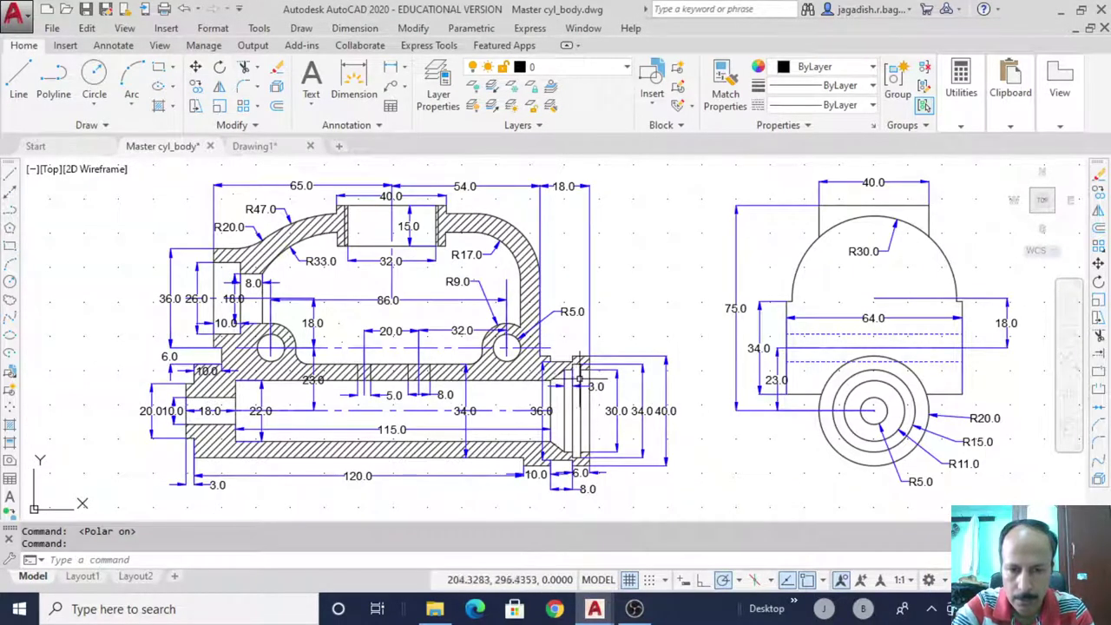
{"action": "scroll", "coordinate": [580, 373], "scroll_direction": "up", "scroll_amount": 5}
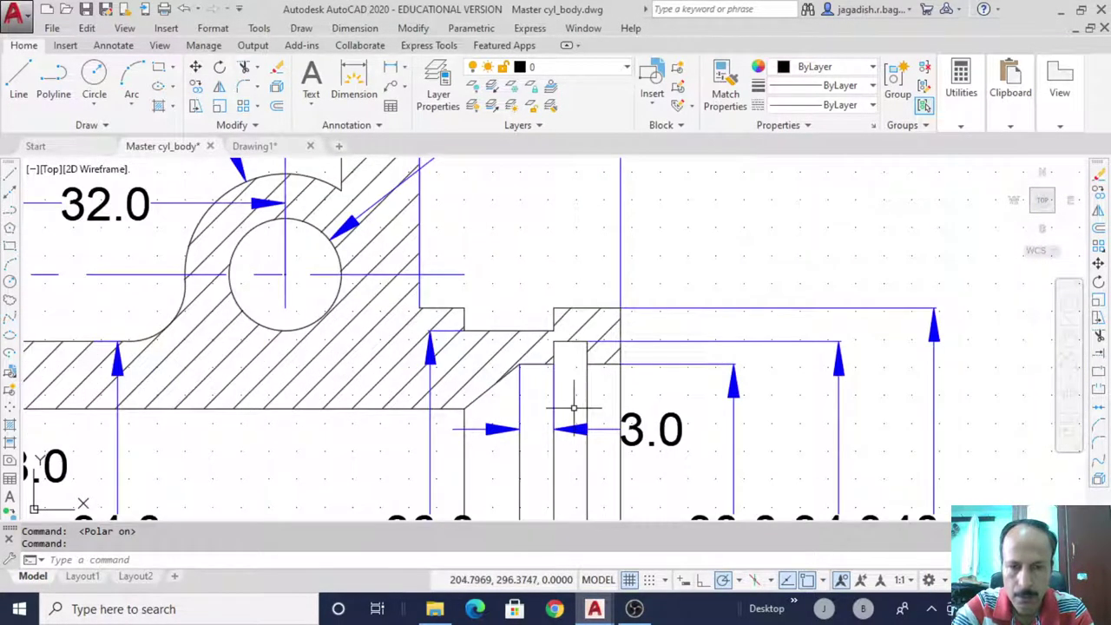
{"action": "middle_click_drag", "start_coordinate": [576, 373], "coordinate": [665, 254]}
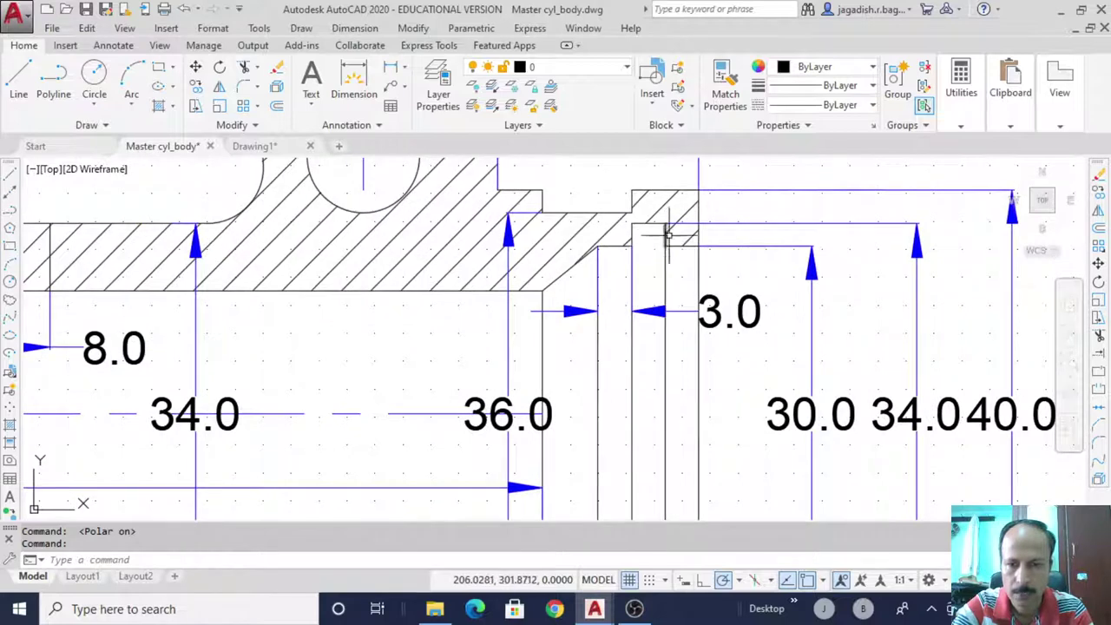
{"action": "scroll", "coordinate": [673, 247], "scroll_direction": "down", "scroll_amount": 2}
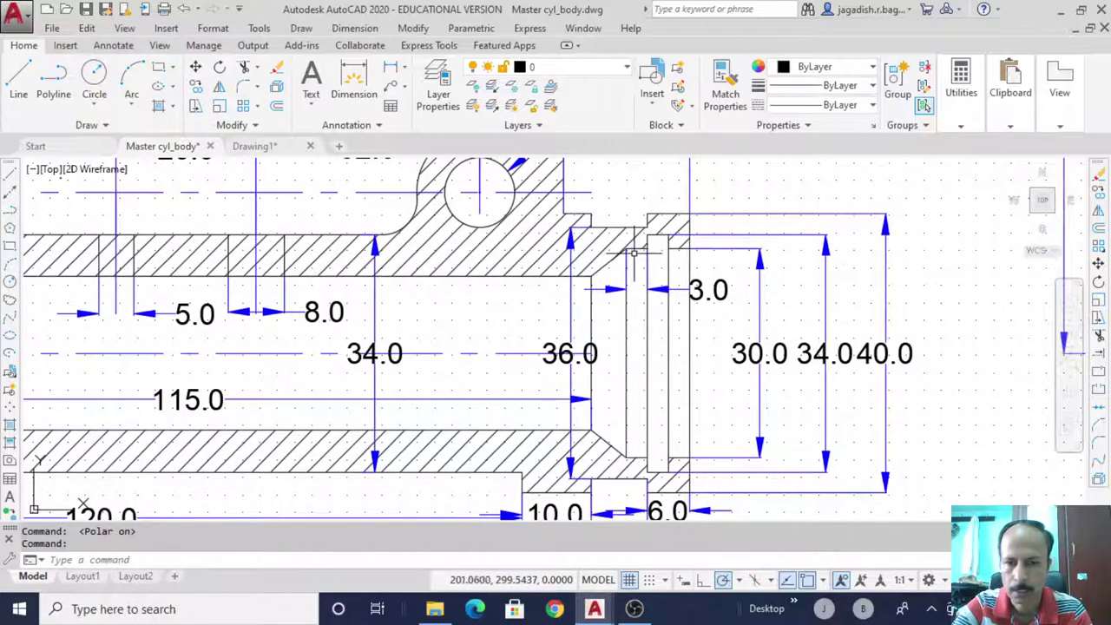
{"action": "mouse_move", "coordinate": [595, 609]}
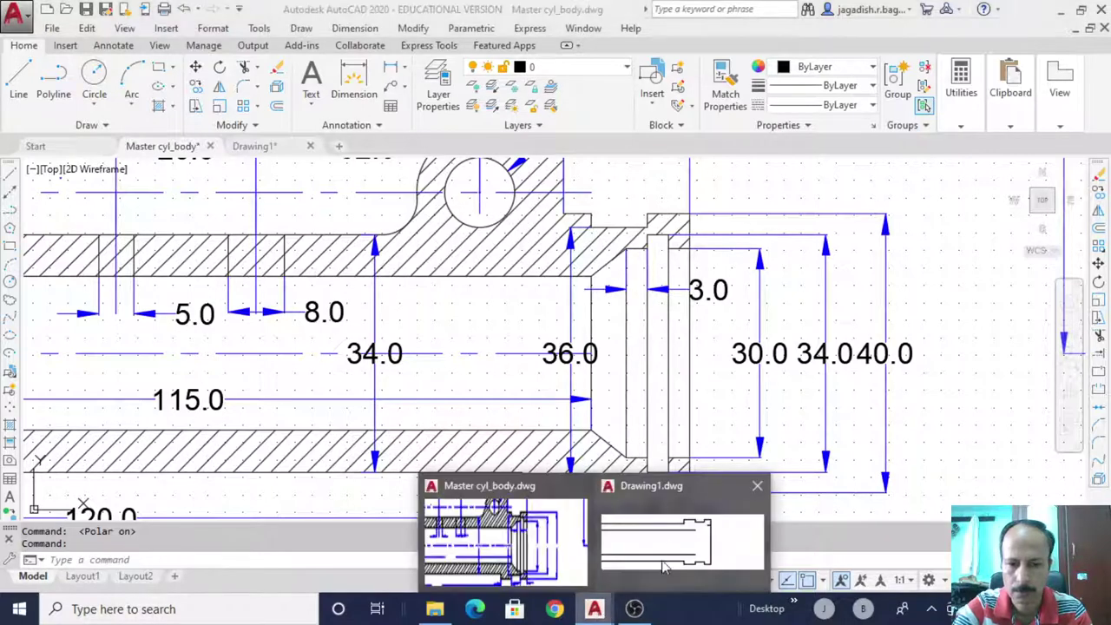
{"action": "left_click", "coordinate": [673, 548]}
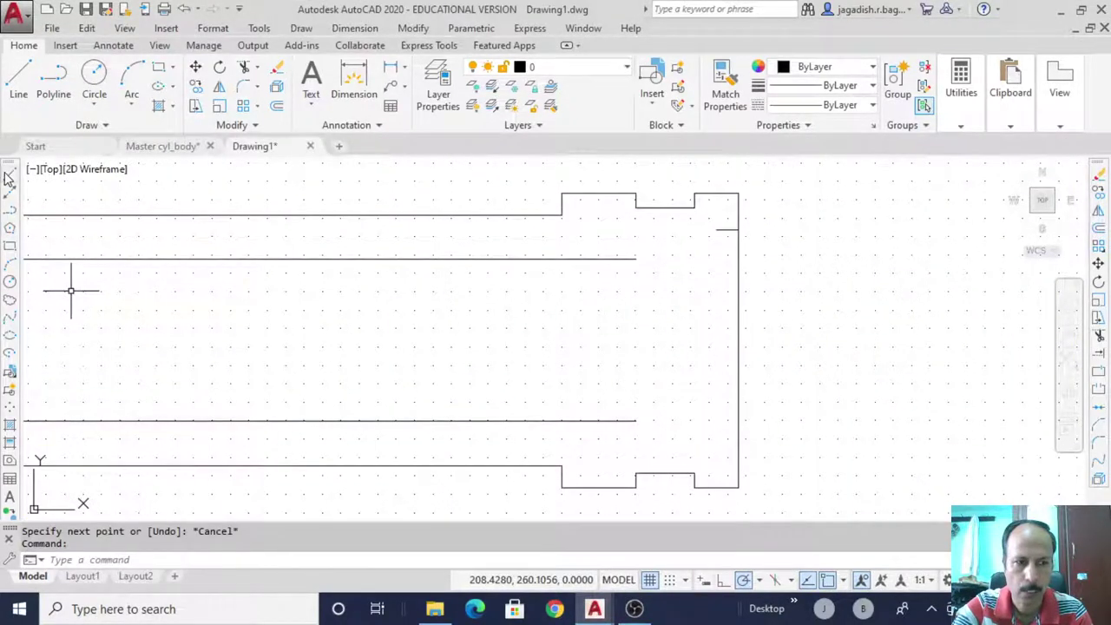
Draw connected lines 2 up, 3 left, 2 down and 3 left from the left end of the short line inside the body's right end
{"action": "left_click", "coordinate": [9, 176]}
{"action": "left_click", "coordinate": [716, 230]}
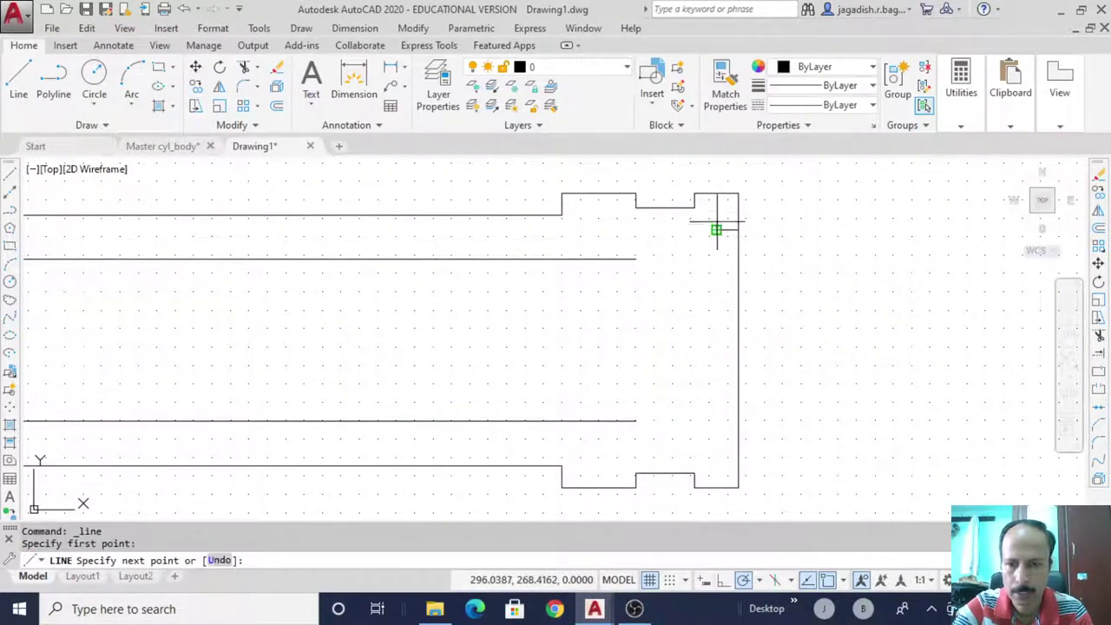
{"action": "type", "text": "2"}
{"action": "key", "text": "Return"}
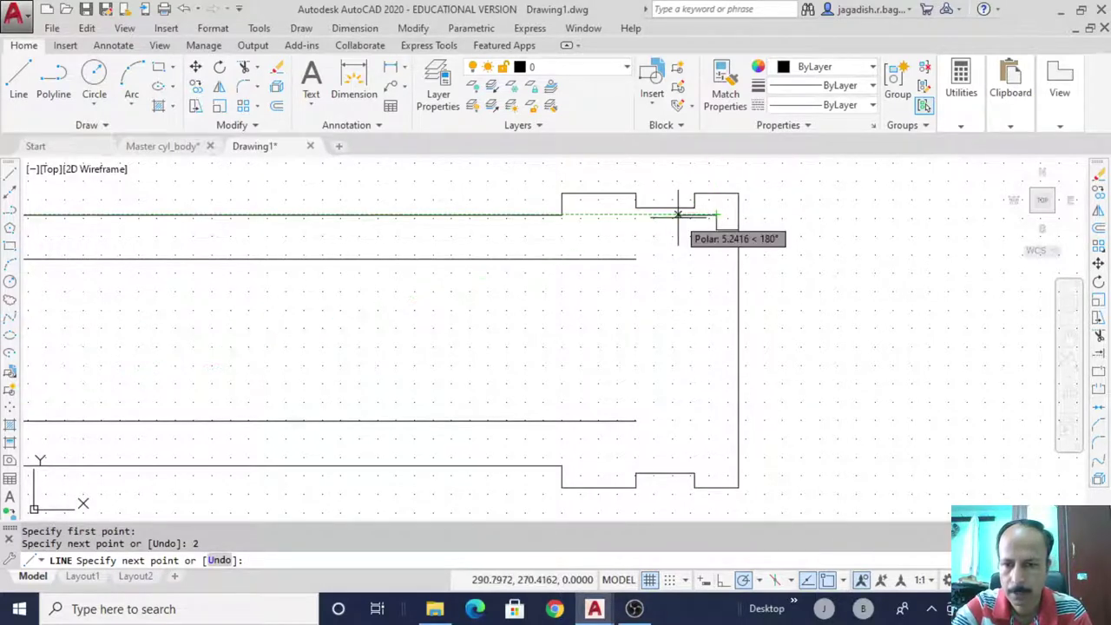
{"action": "type", "text": "3"}
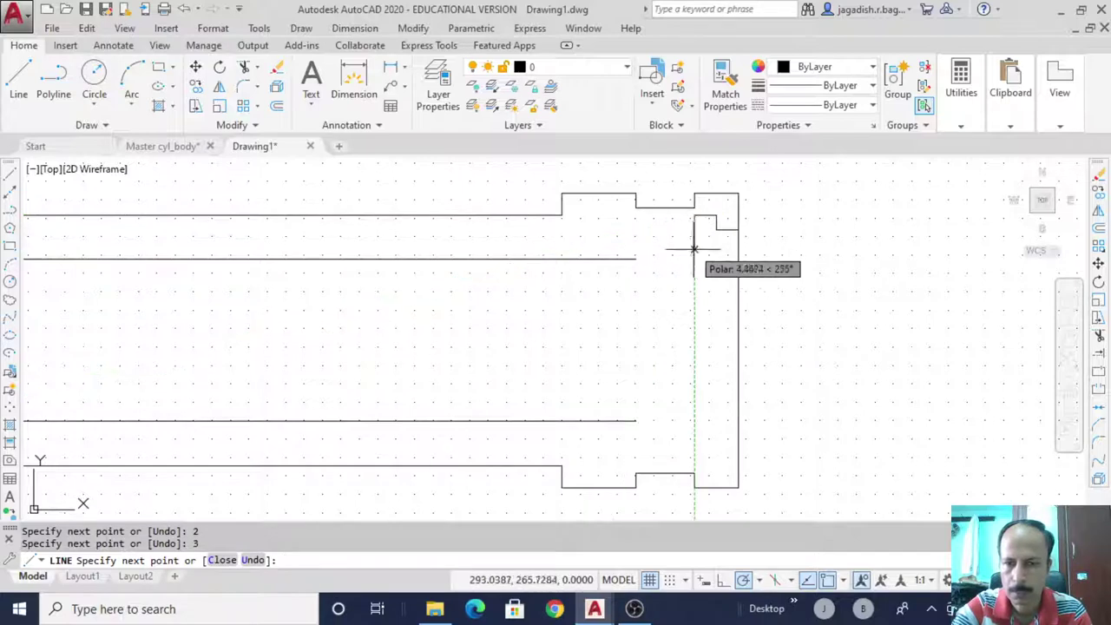
{"action": "type", "text": "2"}
{"action": "key", "text": "Return"}
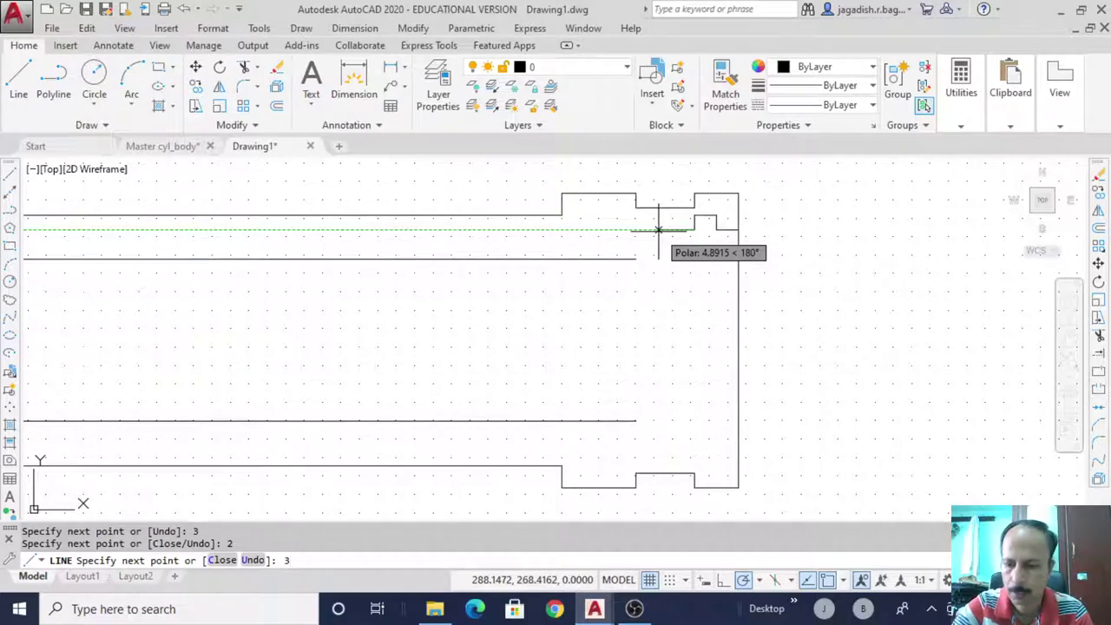
{"action": "key", "text": "Return"}
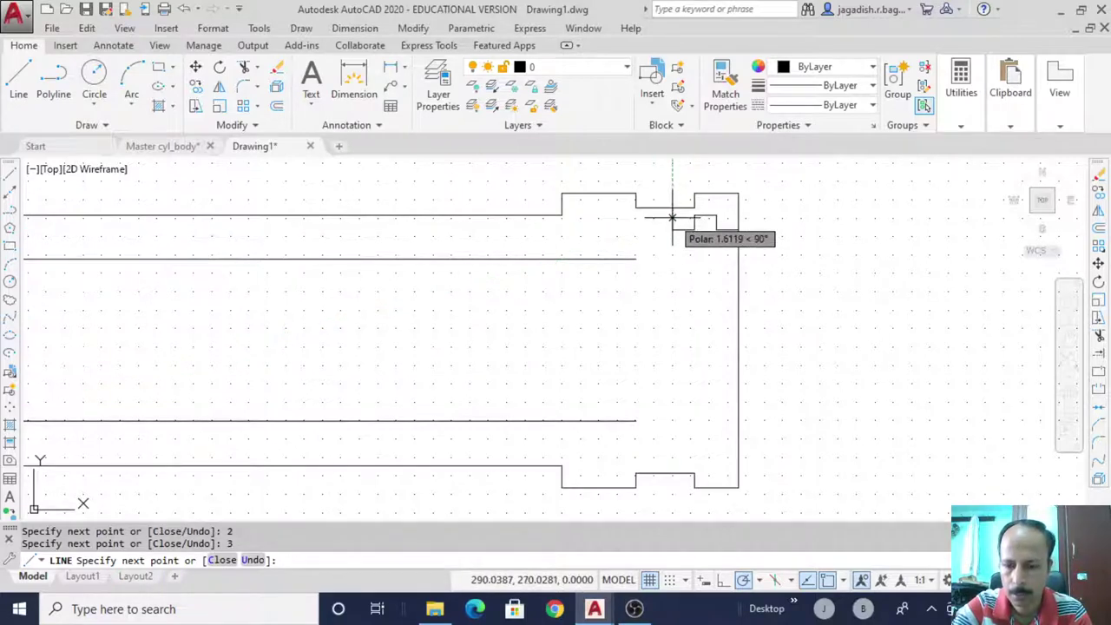
Continue the inner profile 2 up and 3 left with Ortho on, and connect it by a sloping line to the upper bore line's right end
{"action": "type", "text": "2"}
{"action": "key", "text": "Return"}
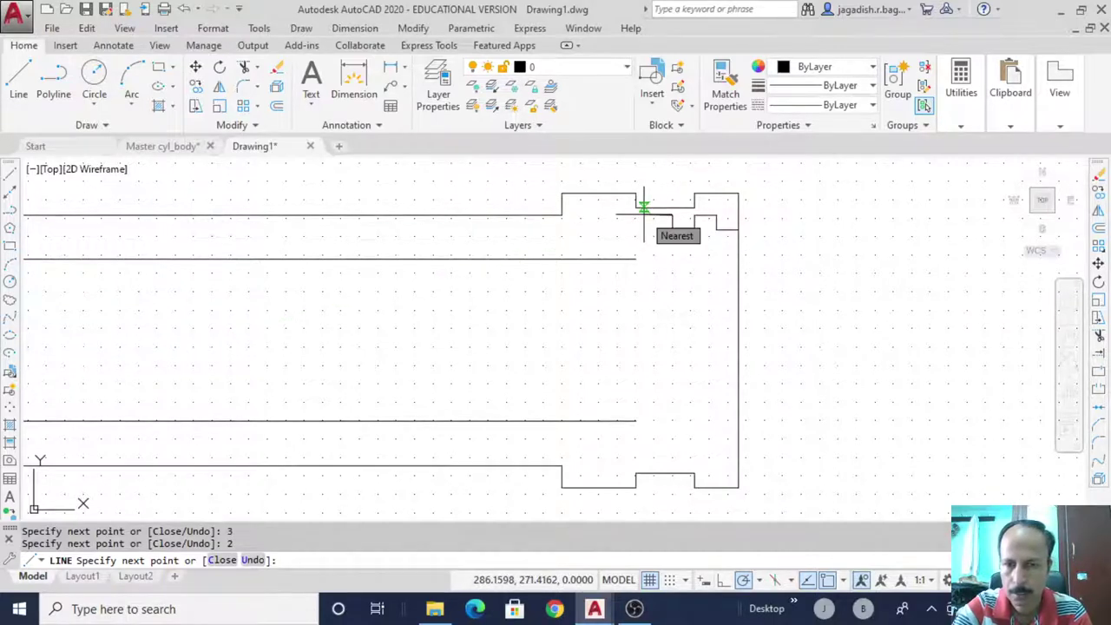
{"action": "type", "text": "3"}
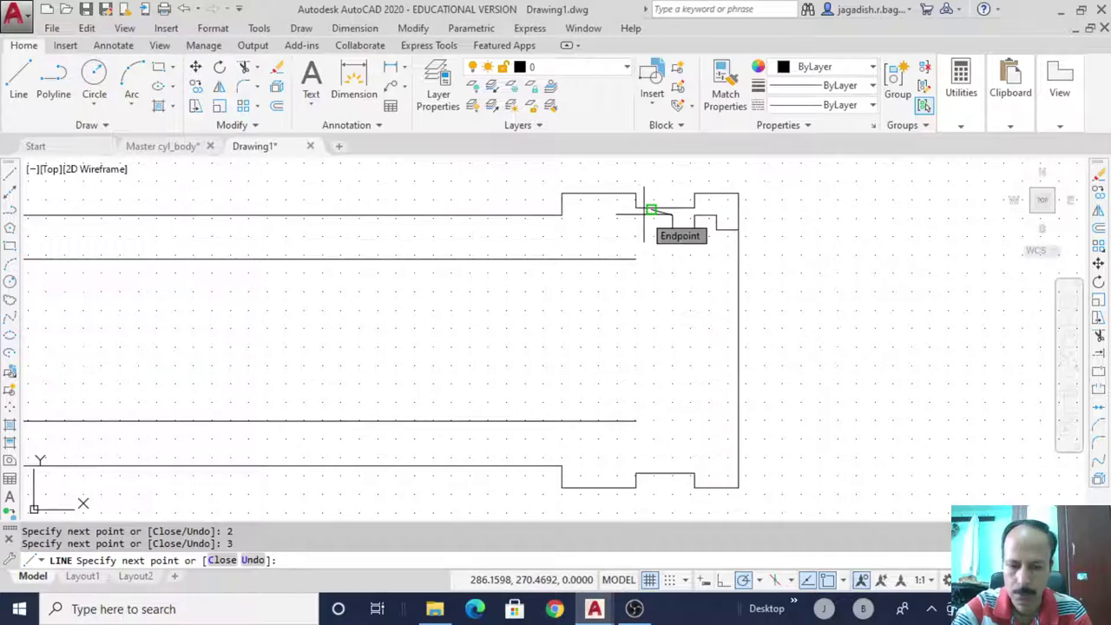
{"action": "type", "text": "u"}
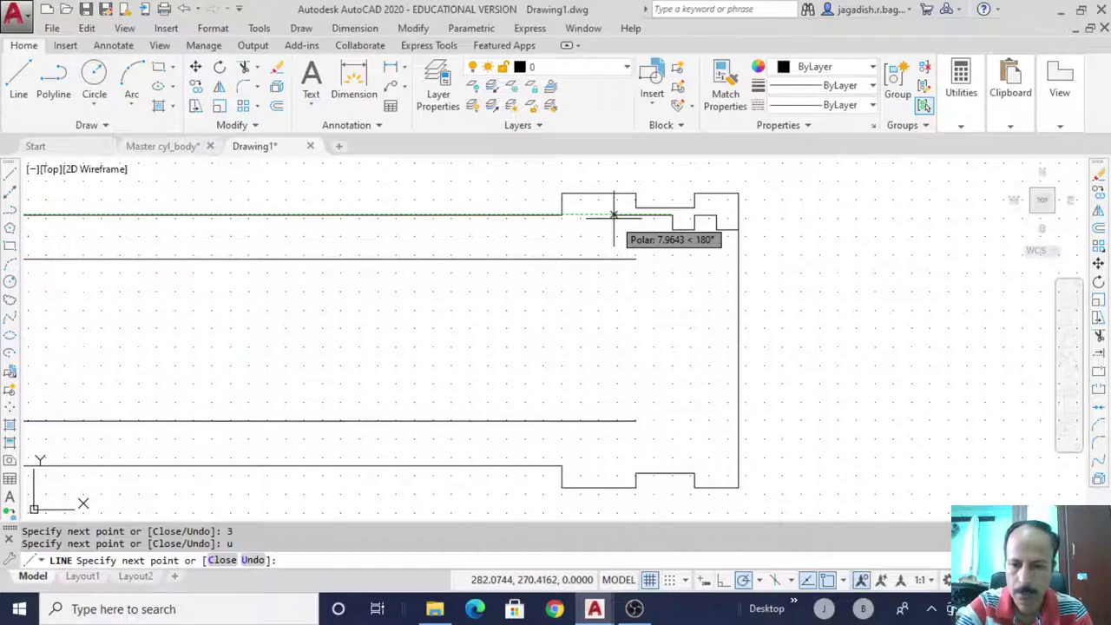
{"action": "left_click", "coordinate": [723, 579]}
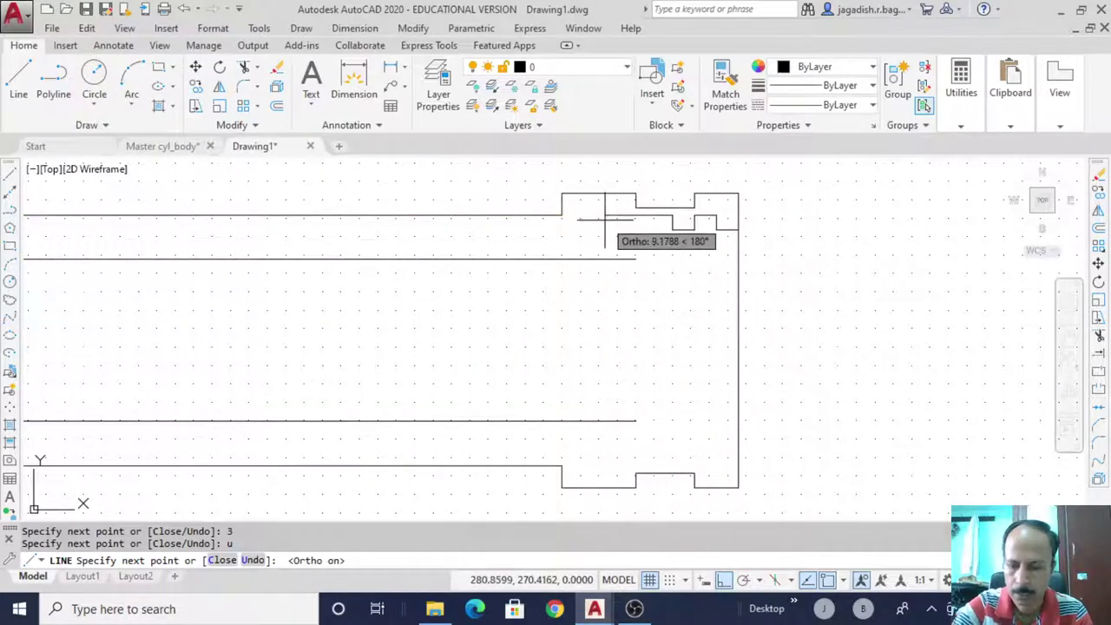
{"action": "type", "text": "3"}
{"action": "key", "text": "Return"}
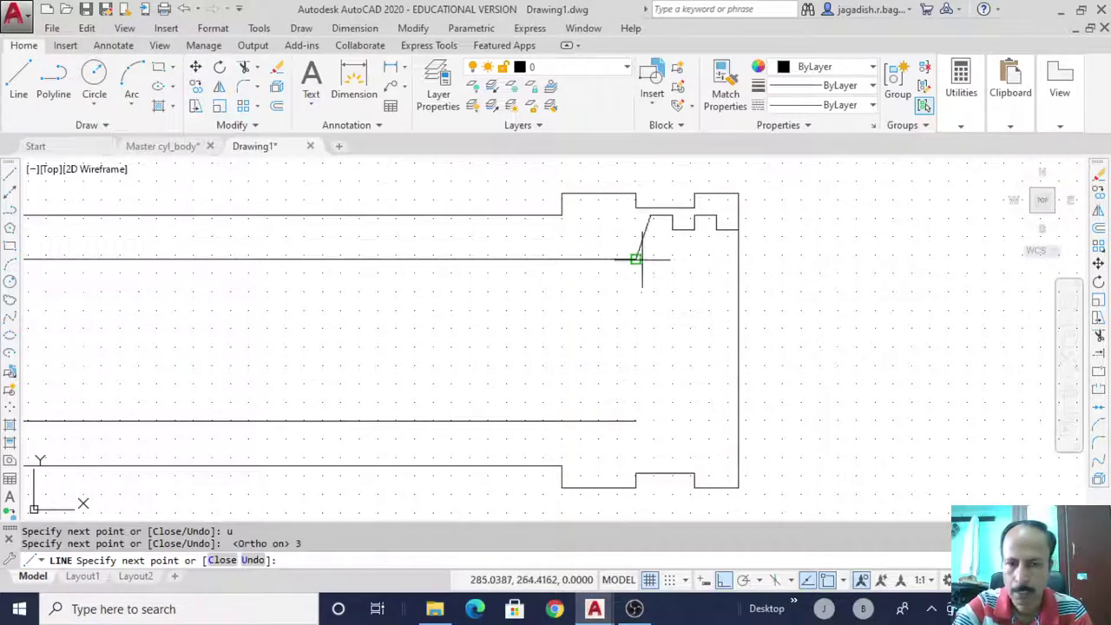
{"action": "left_click", "coordinate": [635, 258]}
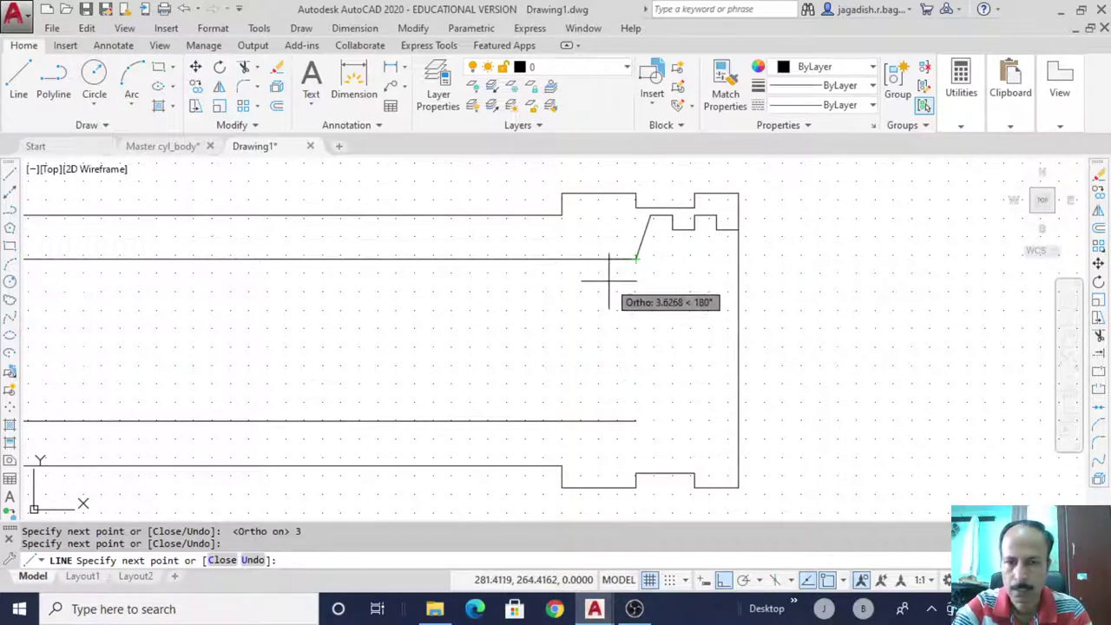
Compare with the Master cyl_body drawing, and in Drawing1 erase the sloping line and the 2-unit vertical and 3-unit horizontal lines adjoining it
{"action": "key", "text": "Escape"}
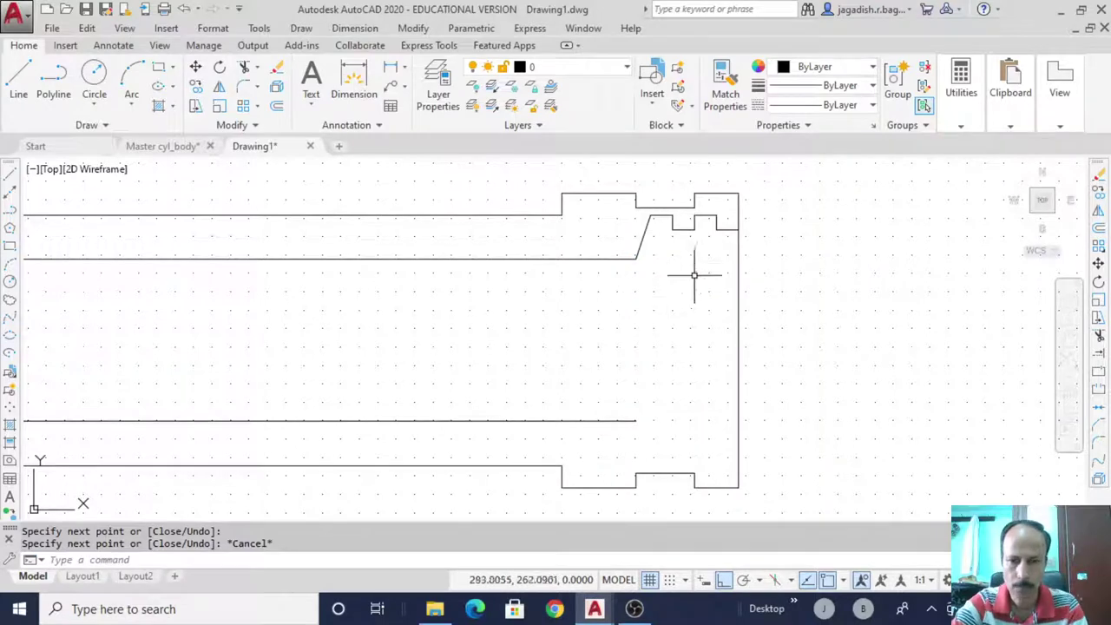
{"action": "mouse_move", "coordinate": [595, 609]}
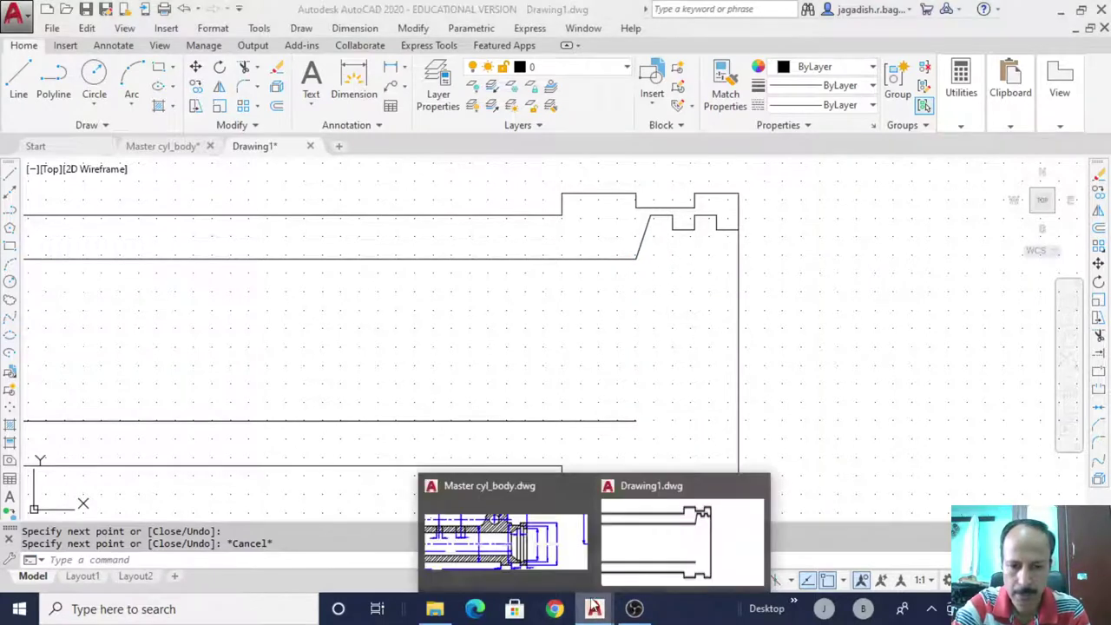
{"action": "left_click", "coordinate": [532, 560]}
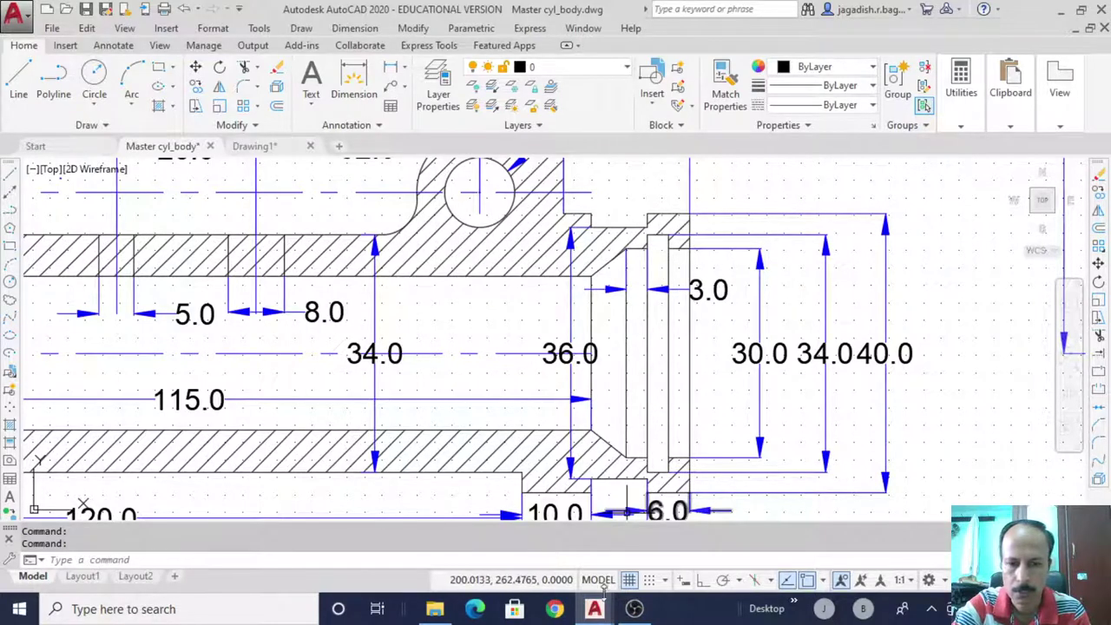
{"action": "left_click", "coordinate": [594, 609]}
{"action": "left_click", "coordinate": [682, 534]}
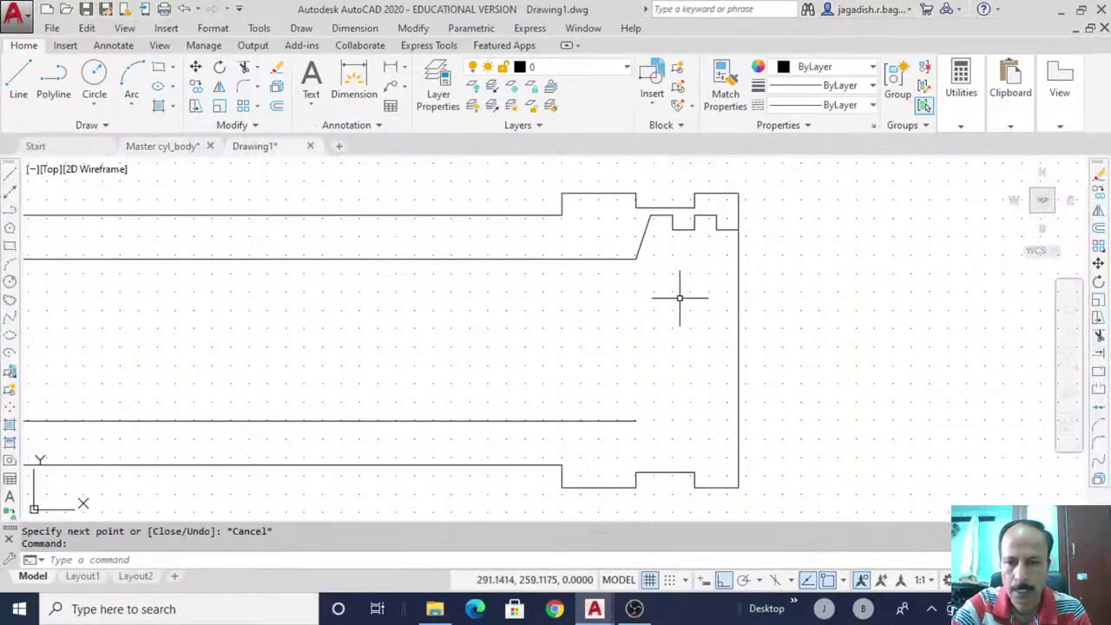
{"action": "left_click", "coordinate": [673, 224]}
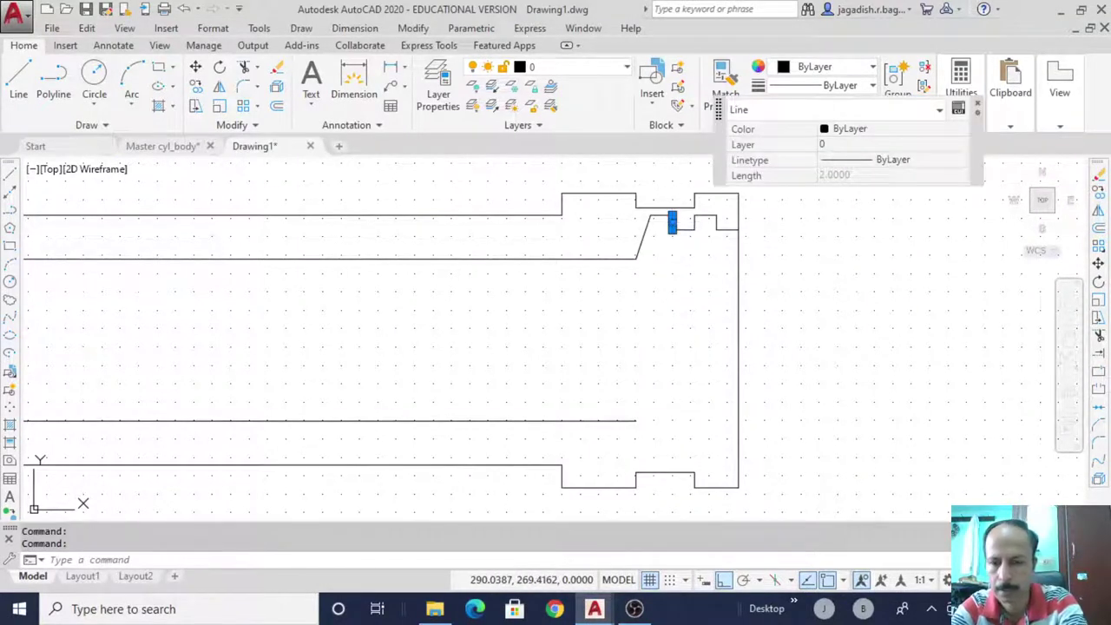
{"action": "key", "text": "Delete"}
{"action": "left_click", "coordinate": [659, 215]}
{"action": "key", "text": "Delete"}
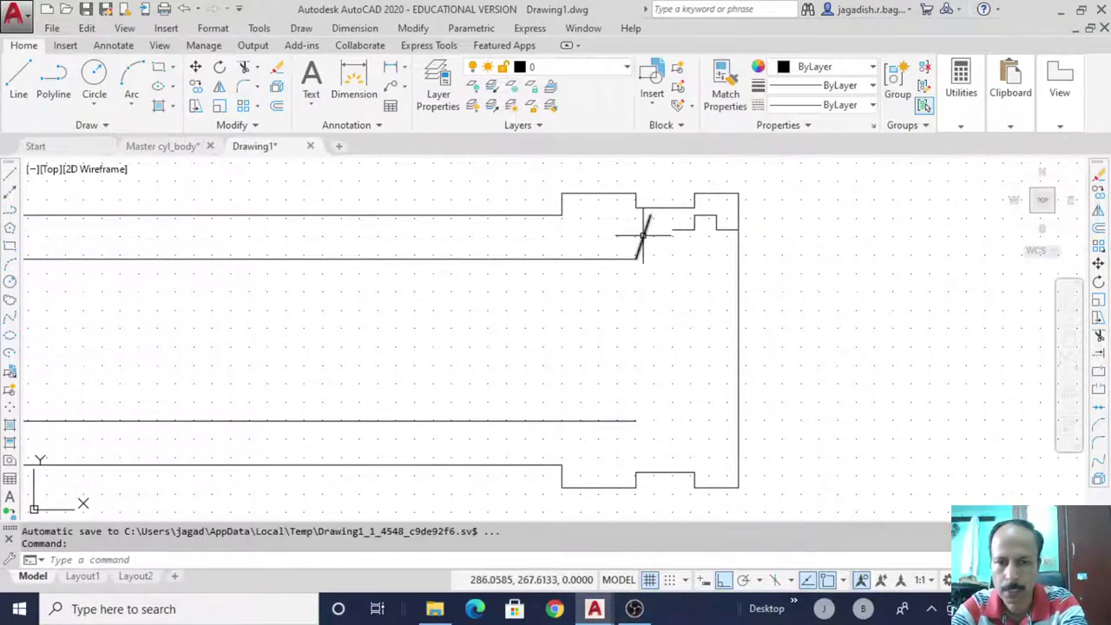
{"action": "left_click", "coordinate": [643, 234]}
{"action": "key", "text": "Delete"}
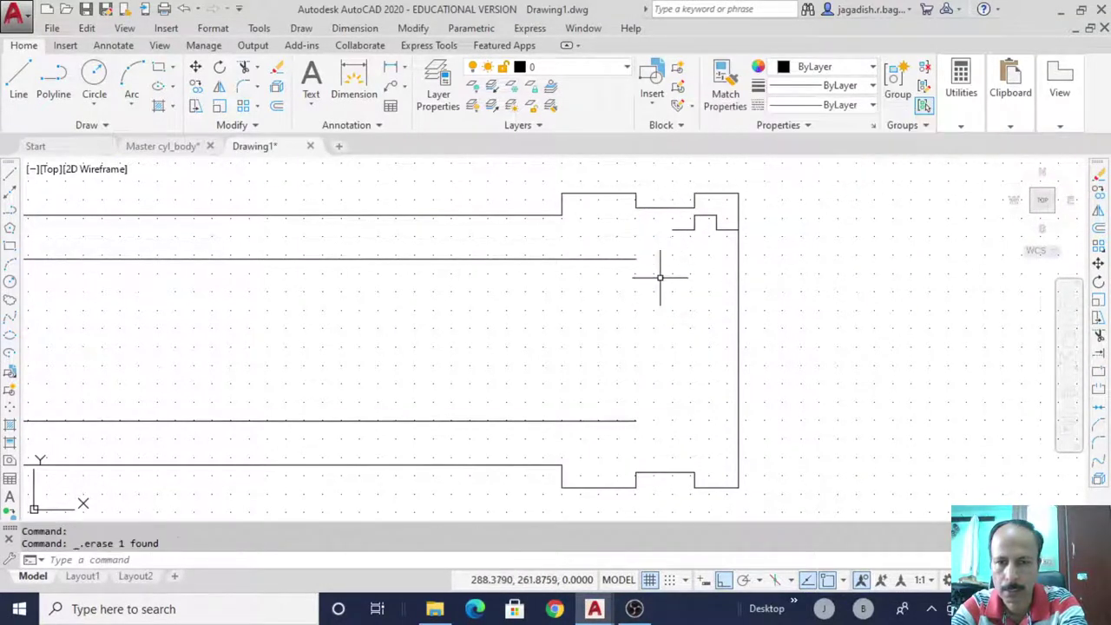
Draw a sloping line from the upper bore line's right end to the left end of the groove profile's short horizontal line
{"action": "left_click", "coordinate": [11, 177]}
{"action": "left_click", "coordinate": [636, 258]}
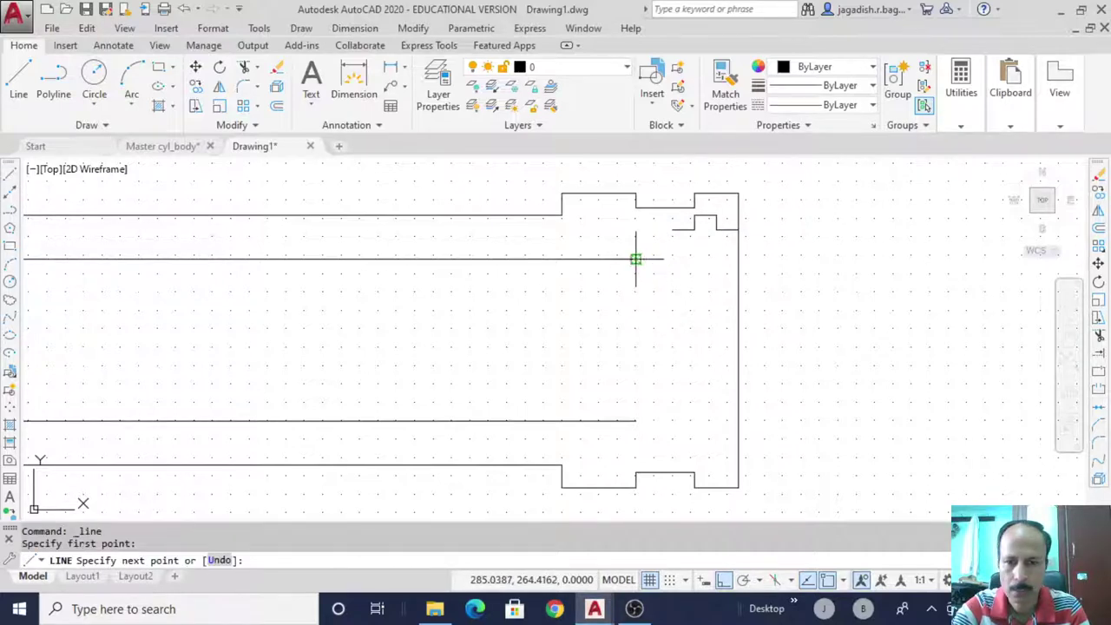
{"action": "left_click", "coordinate": [672, 231]}
{"action": "key", "text": "Escape"}
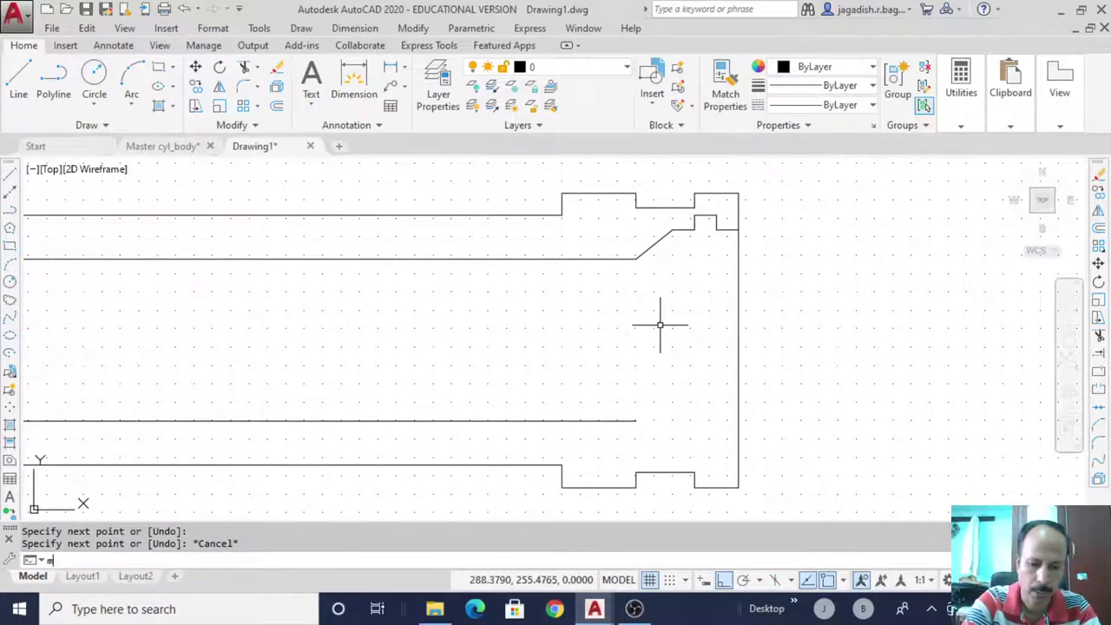
Mirror the six upper lines of the right-end inner profile about a horizontal axis through the right edge's midpoint, keeping the originals
{"action": "type", "text": "mirro"}
{"action": "key", "text": "Return"}
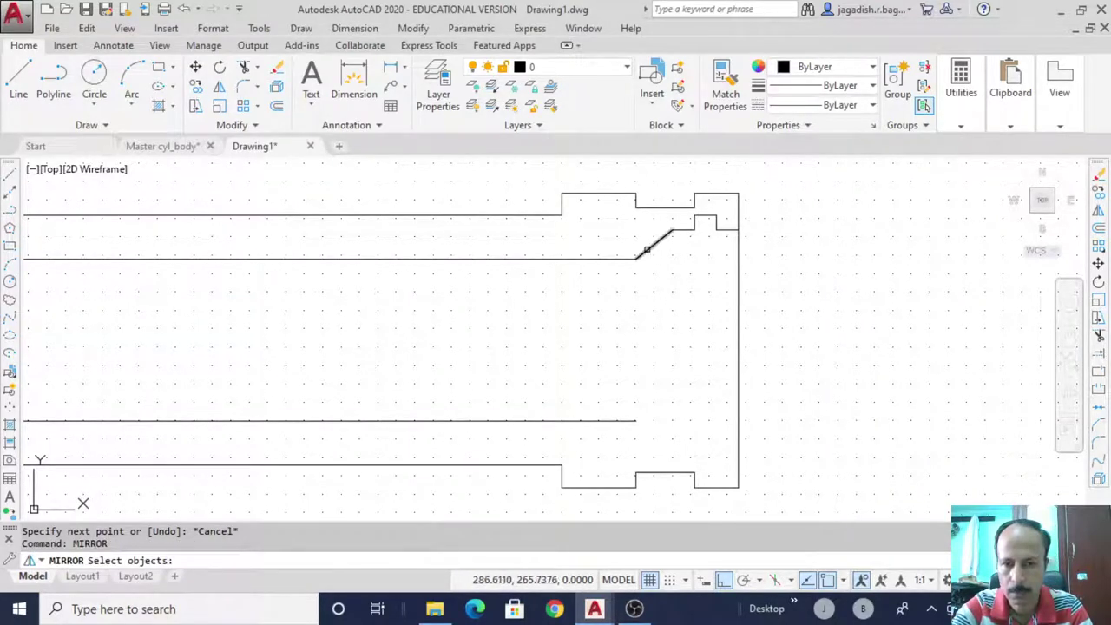
{"action": "left_click", "coordinate": [647, 250]}
{"action": "left_click", "coordinate": [683, 231]}
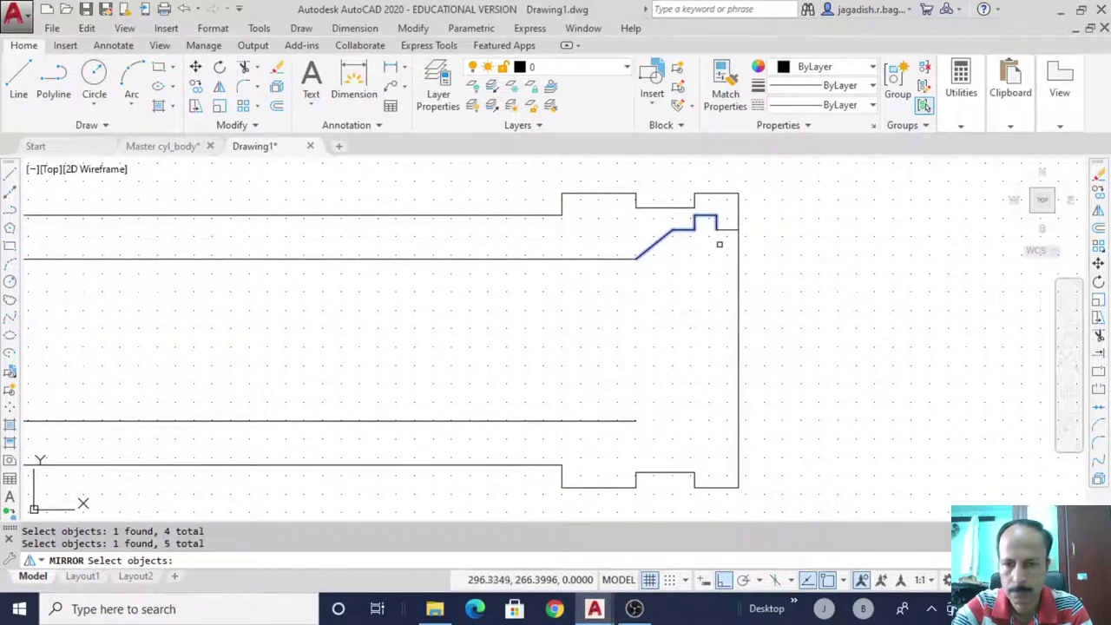
{"action": "key", "text": "Return"}
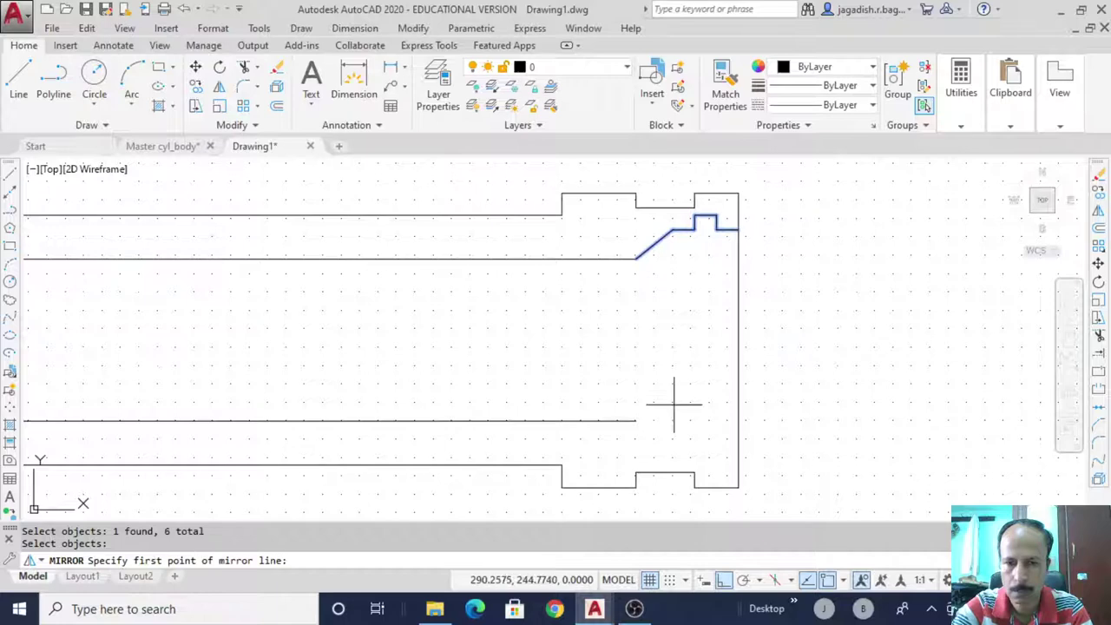
{"action": "left_click", "coordinate": [739, 340]}
{"action": "left_click", "coordinate": [712, 335]}
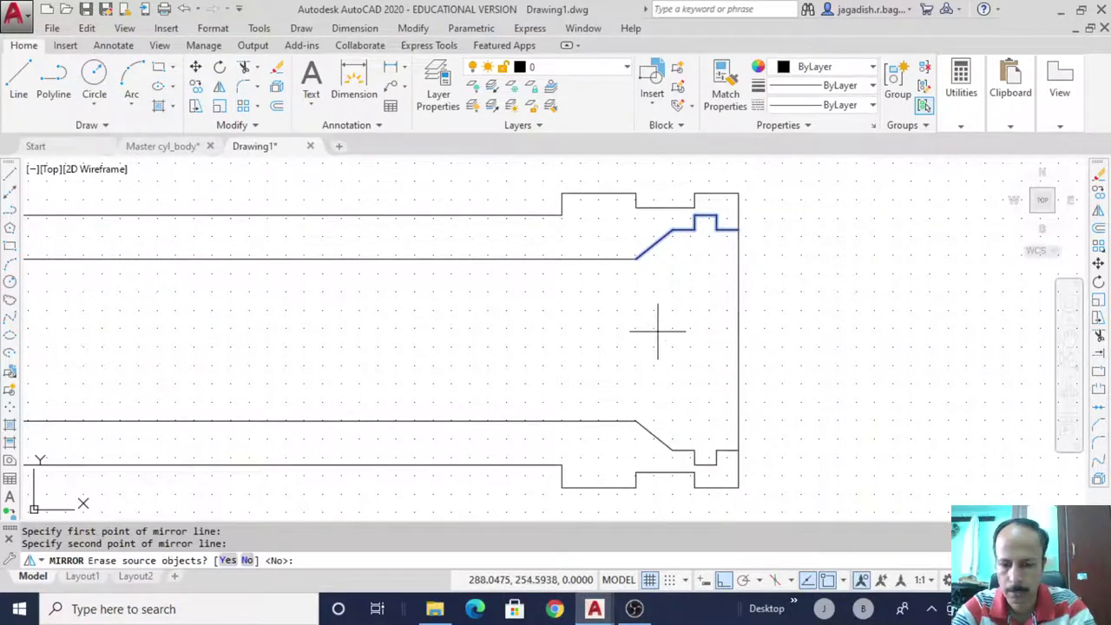
{"action": "key", "text": "Return"}
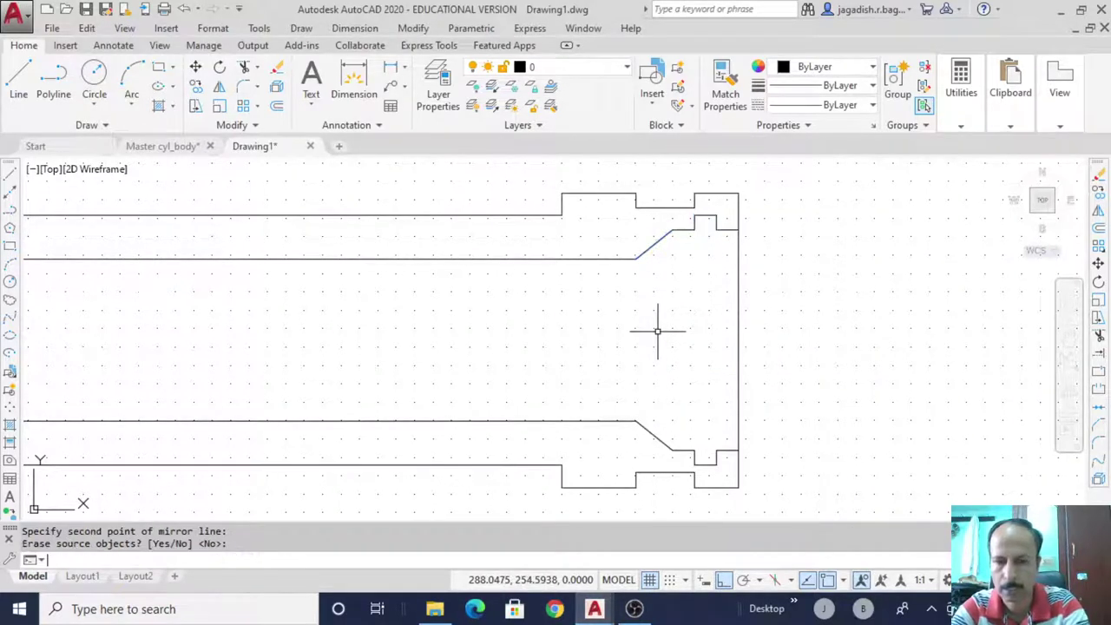
Draw two vertical lines joining the upper and lower corners of the groove along its right and left sides
{"action": "left_click", "coordinate": [10, 173]}
{"action": "left_click", "coordinate": [716, 230]}
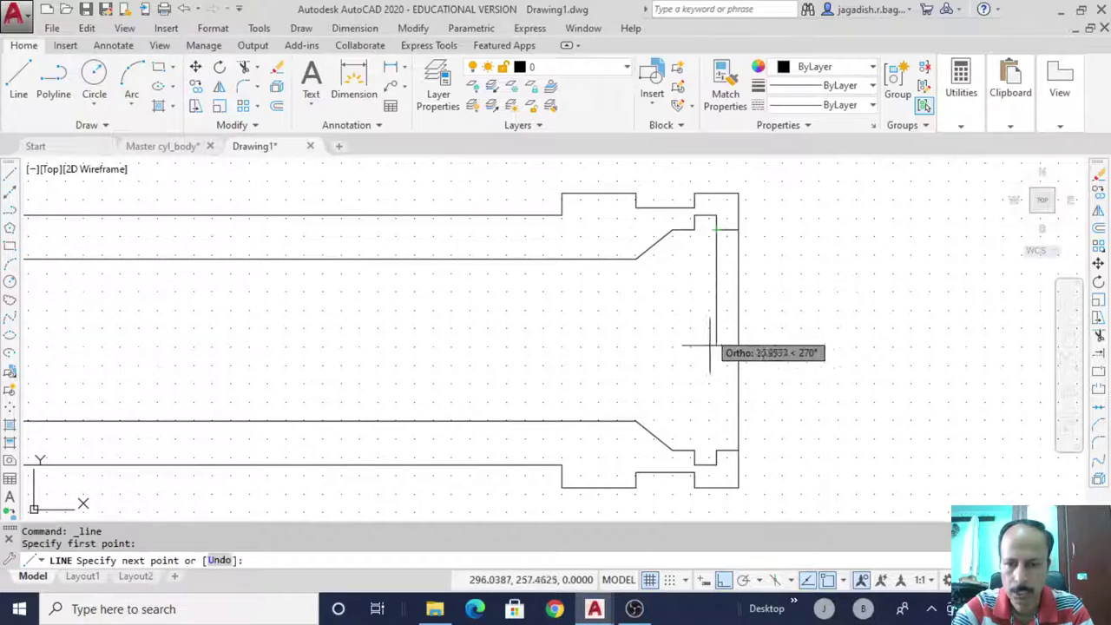
{"action": "left_click", "coordinate": [716, 462]}
{"action": "key", "text": "Escape"}
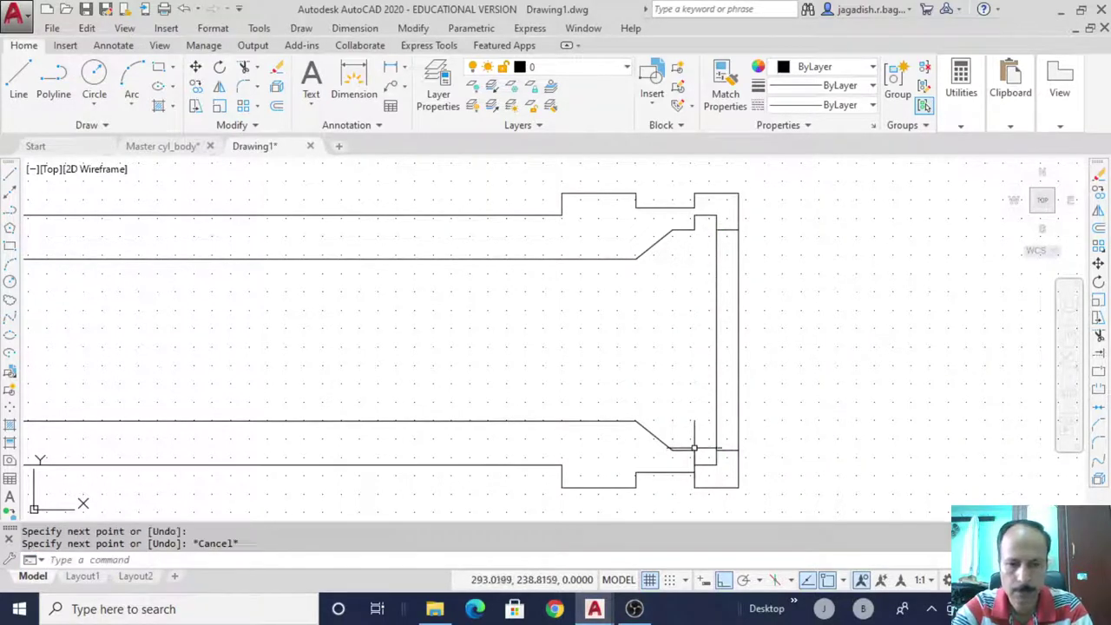
{"action": "left_click", "coordinate": [9, 175]}
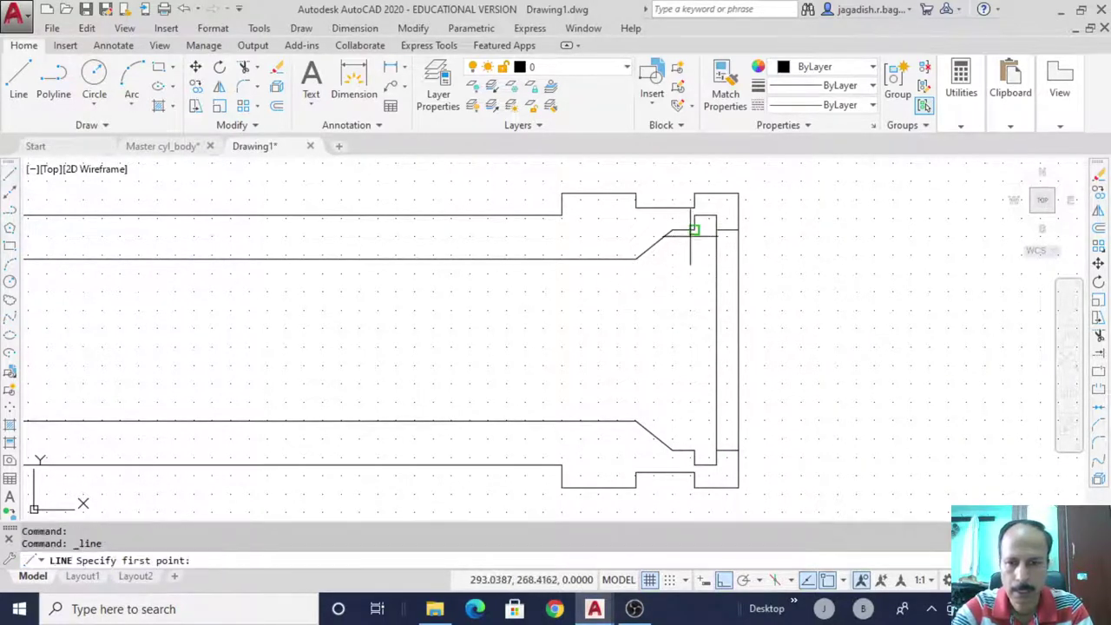
{"action": "left_click", "coordinate": [695, 230]}
{"action": "left_click", "coordinate": [694, 450]}
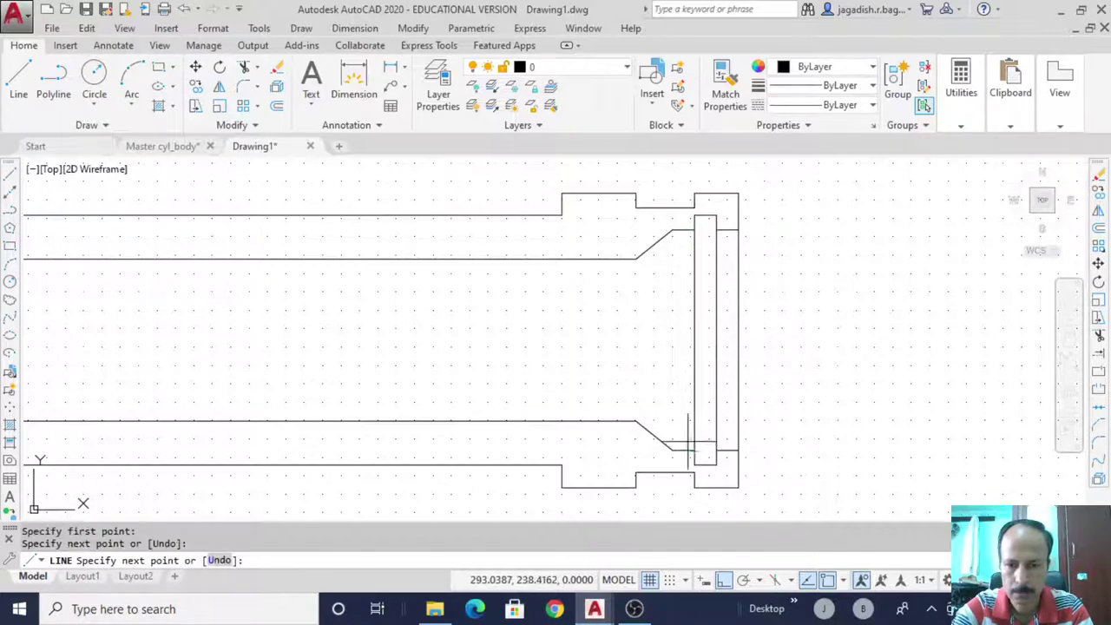
{"action": "key", "text": "Escape"}
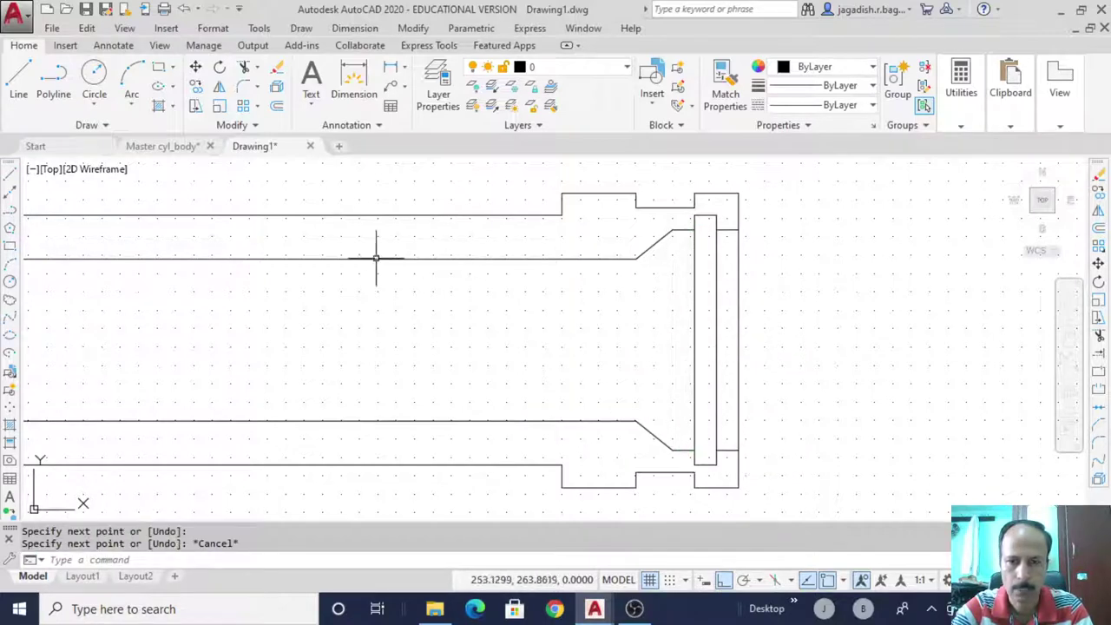
Draw vertical lines joining the upper and lower sloping lines at their right ends and at their left ends
{"action": "left_click", "coordinate": [9, 177]}
{"action": "left_click", "coordinate": [671, 230]}
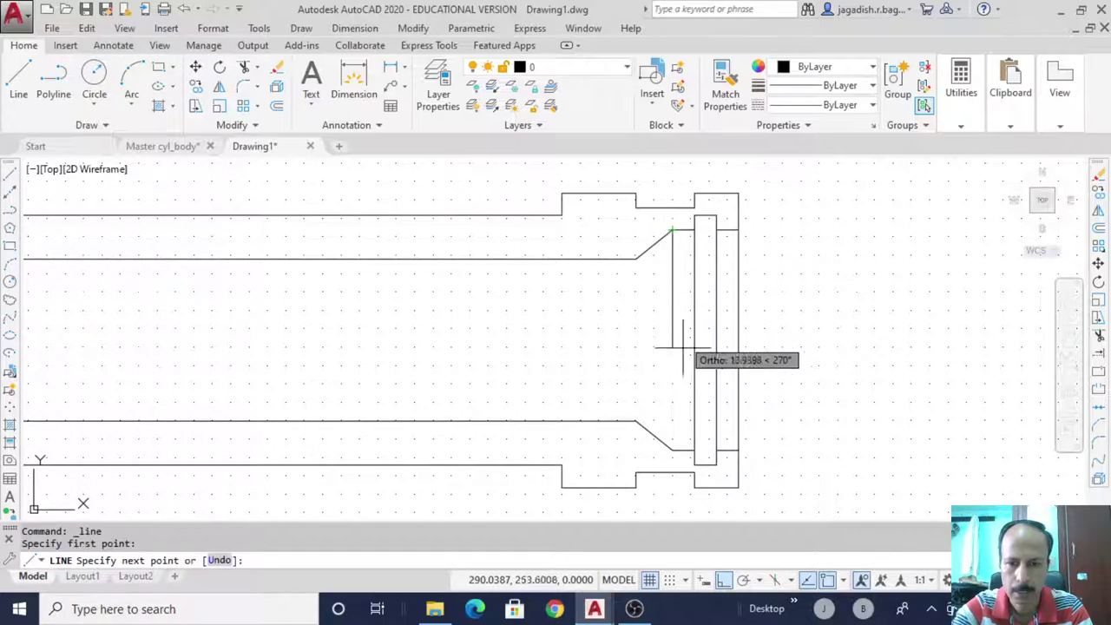
{"action": "left_click", "coordinate": [672, 451]}
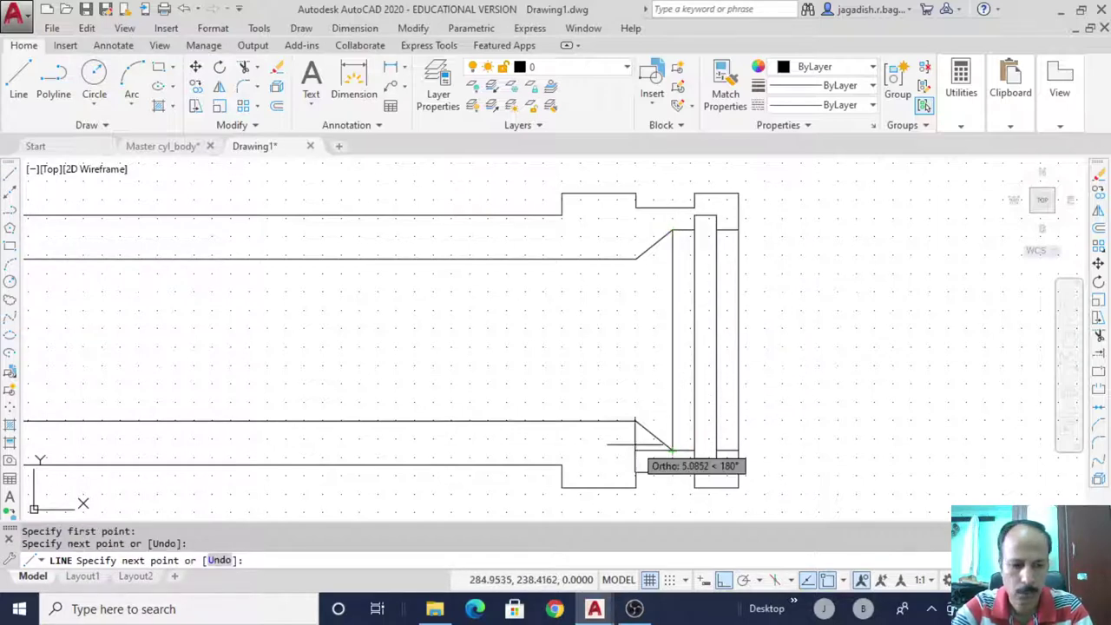
{"action": "key", "text": "Escape"}
{"action": "left_click", "coordinate": [7, 177]}
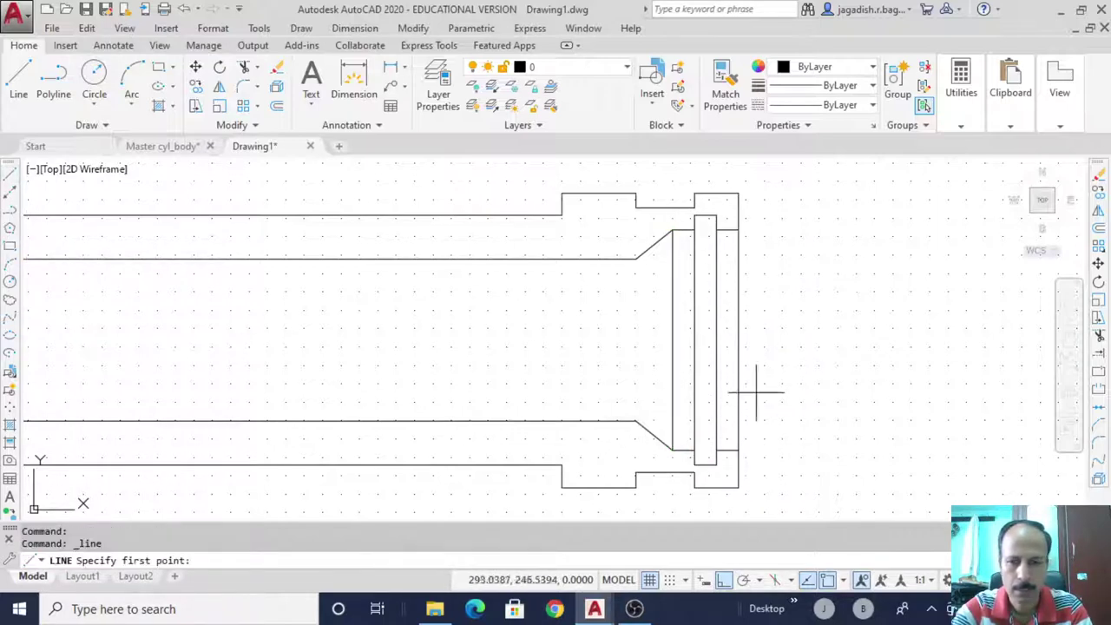
{"action": "left_click", "coordinate": [636, 258]}
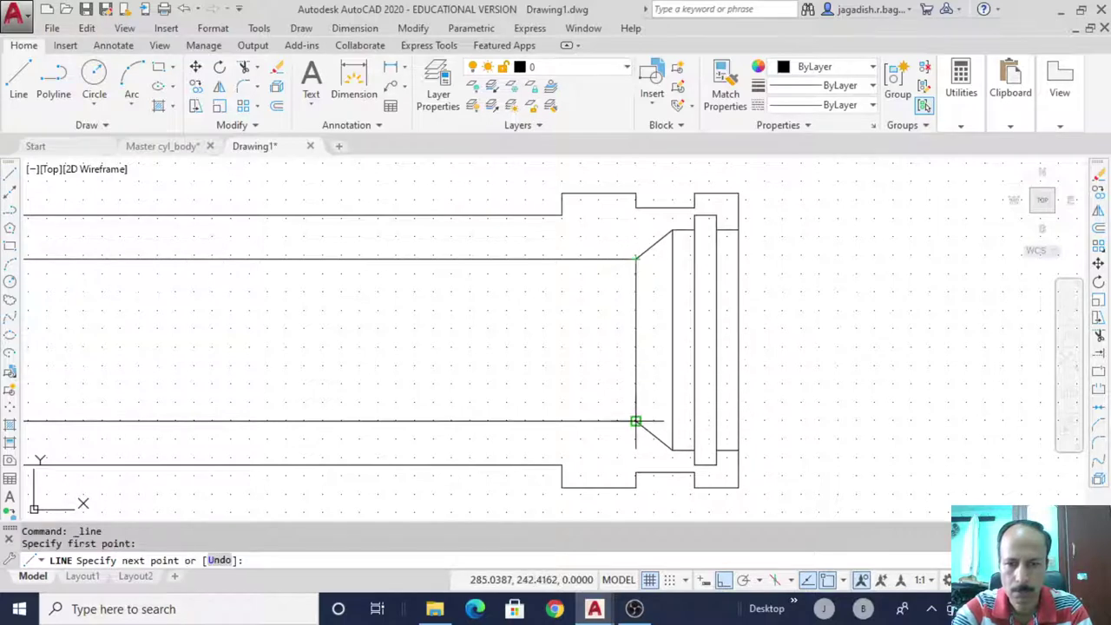
{"action": "left_click", "coordinate": [636, 422]}
{"action": "key", "text": "Escape"}
Compare the finished bore outline with the Master cyl_body reference drawing and examine the dimensions of its reservoir, bosses and ports
{"action": "scroll", "coordinate": [867, 383], "scroll_direction": "down", "scroll_amount": 2}
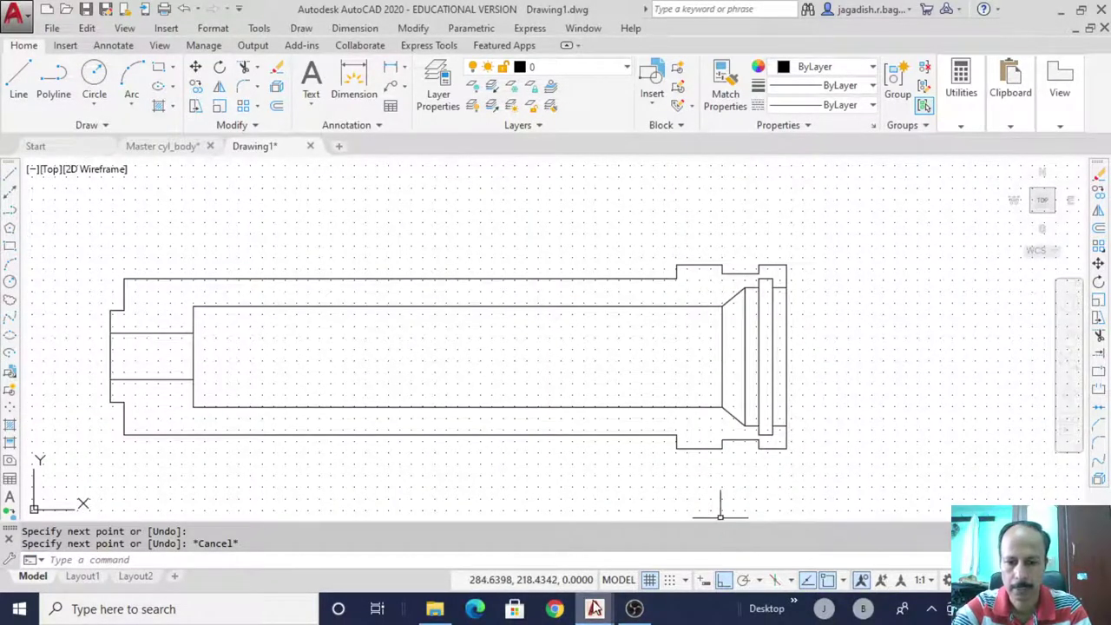
{"action": "mouse_move", "coordinate": [593, 593]}
{"action": "left_click", "coordinate": [504, 538]}
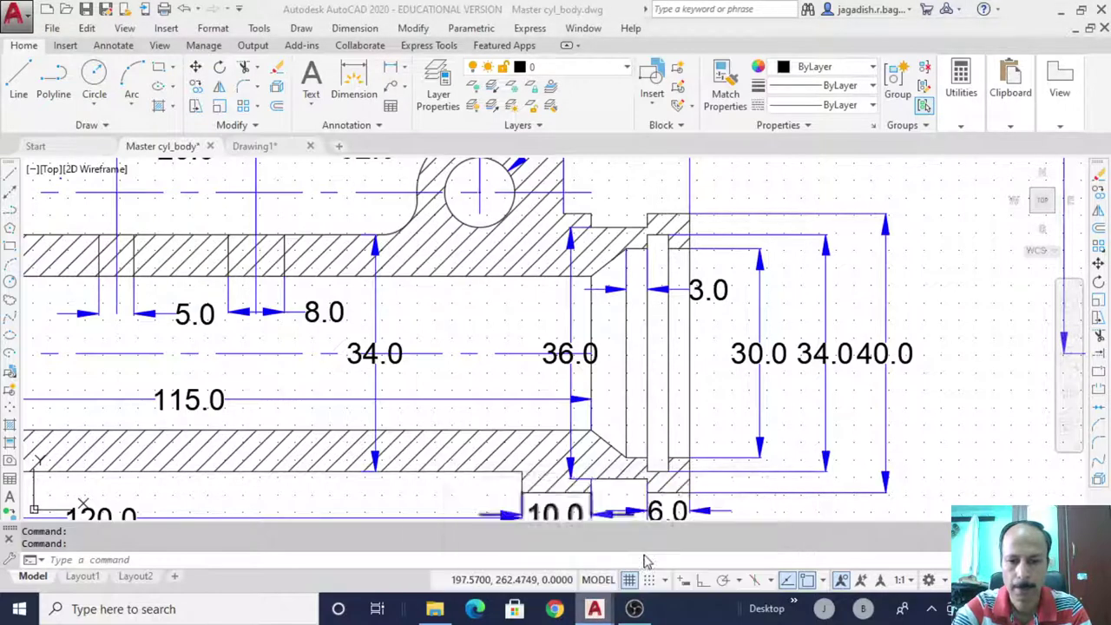
{"action": "key", "text": "ctrl+Tab"}
{"action": "mouse_move", "coordinate": [595, 609]}
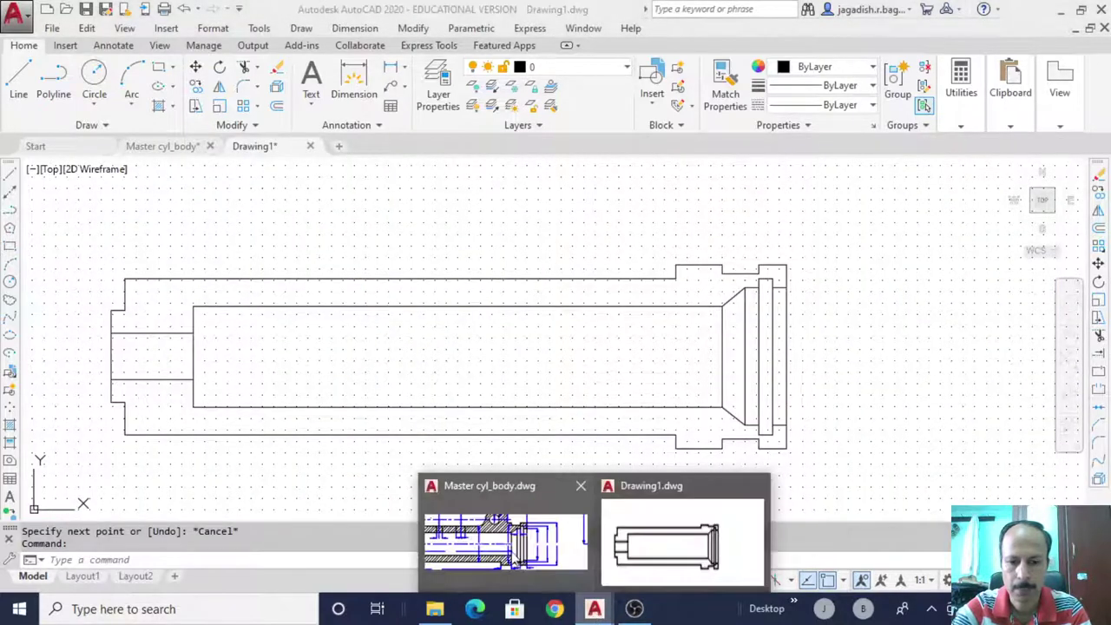
{"action": "left_click", "coordinate": [505, 540]}
{"action": "scroll", "coordinate": [332, 387], "scroll_direction": "down", "scroll_amount": 5}
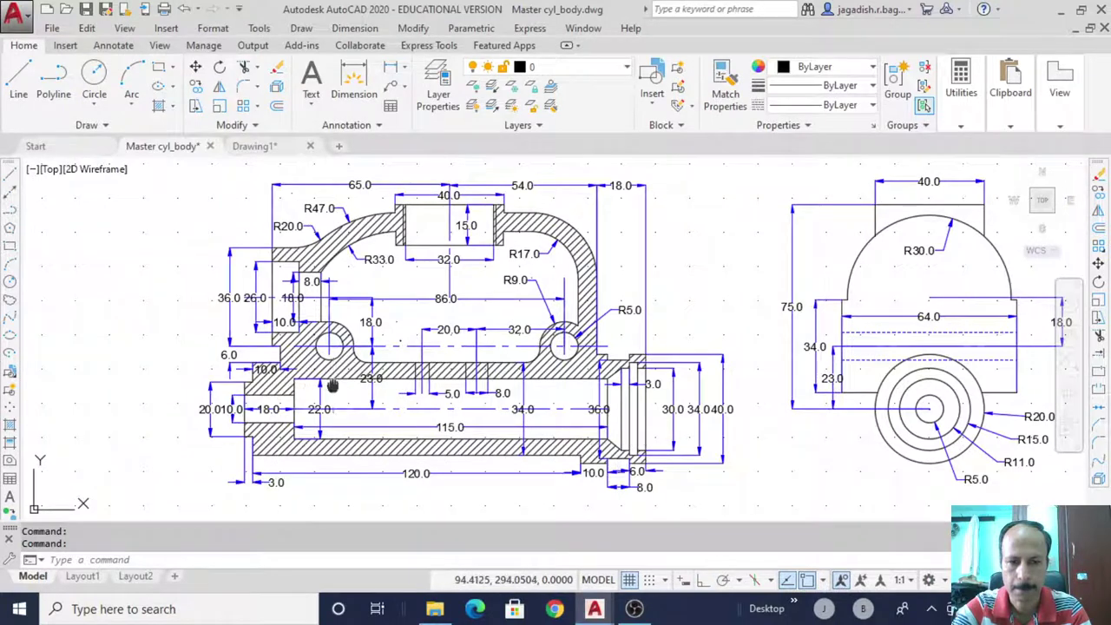
{"action": "mouse_move", "coordinate": [332, 386]}
{"action": "middle_mouse_down"}
{"action": "mouse_move", "coordinate": [589, 381]}
{"action": "mouse_move", "coordinate": [522, 378]}
{"action": "middle_mouse_up"}
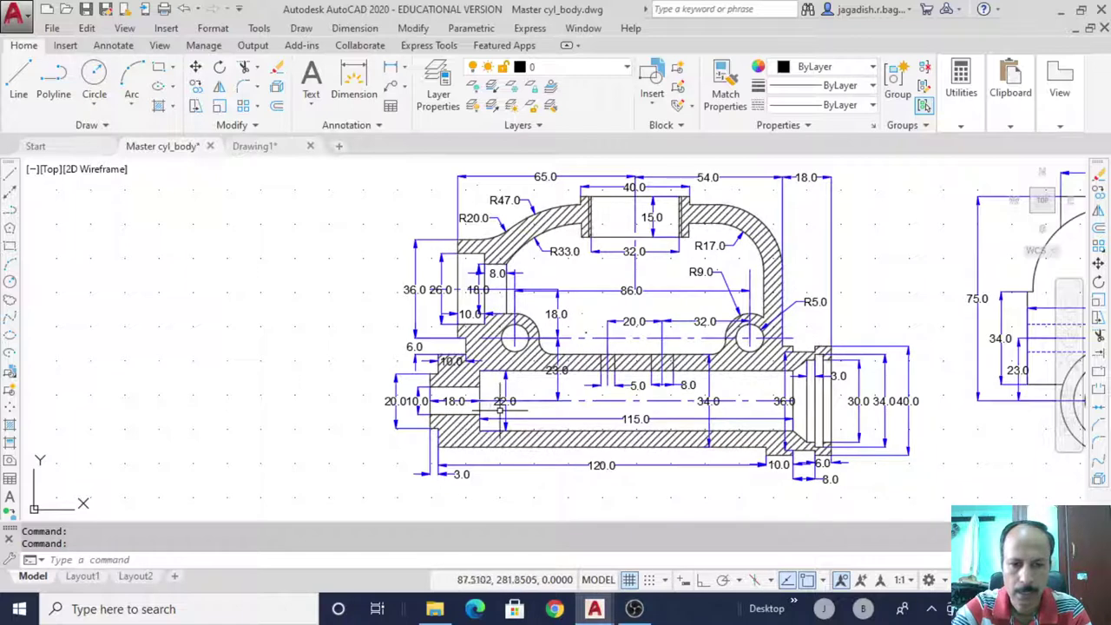
{"action": "middle_click_drag", "start_coordinate": [955, 379], "coordinate": [808, 372]}
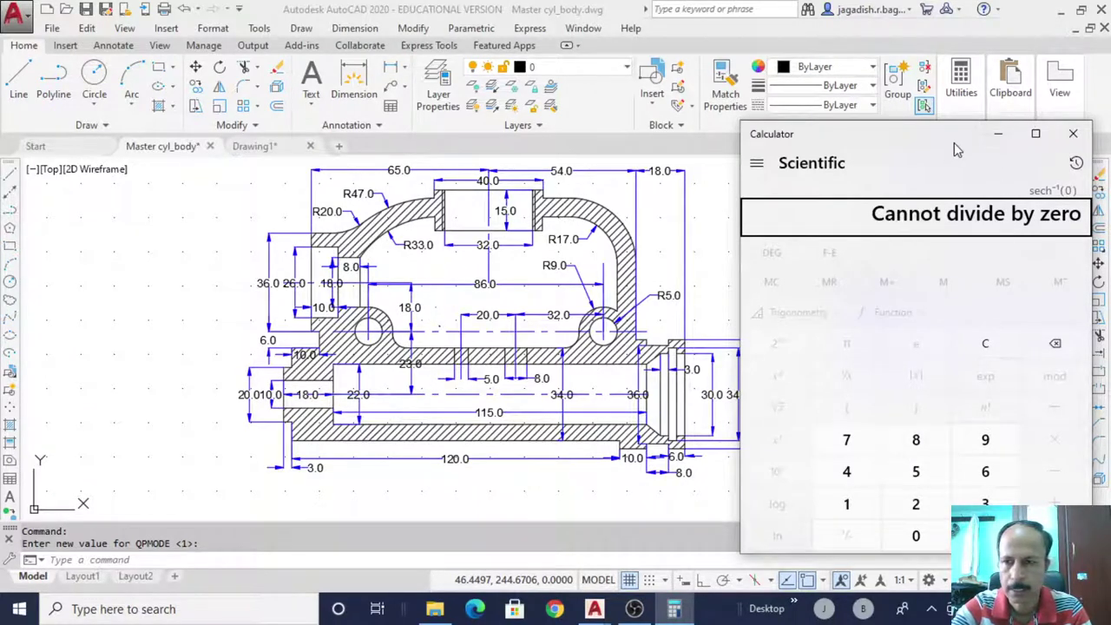
Close the Calculator showing the error and reopen a fresh one
{"action": "left_click", "coordinate": [1075, 162]}
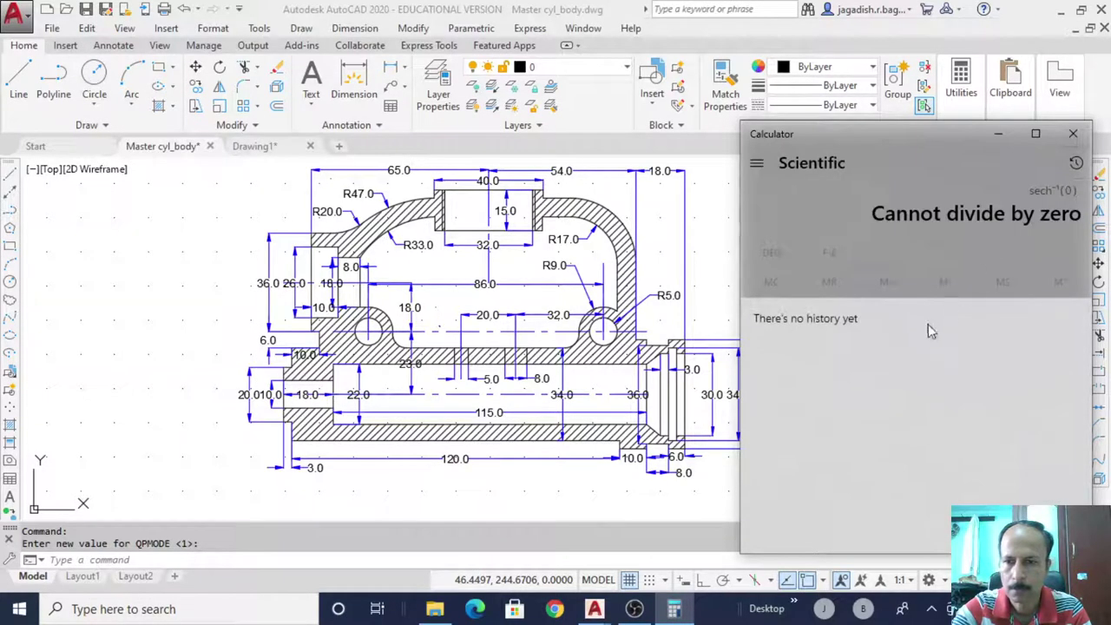
{"action": "left_click", "coordinate": [1073, 133]}
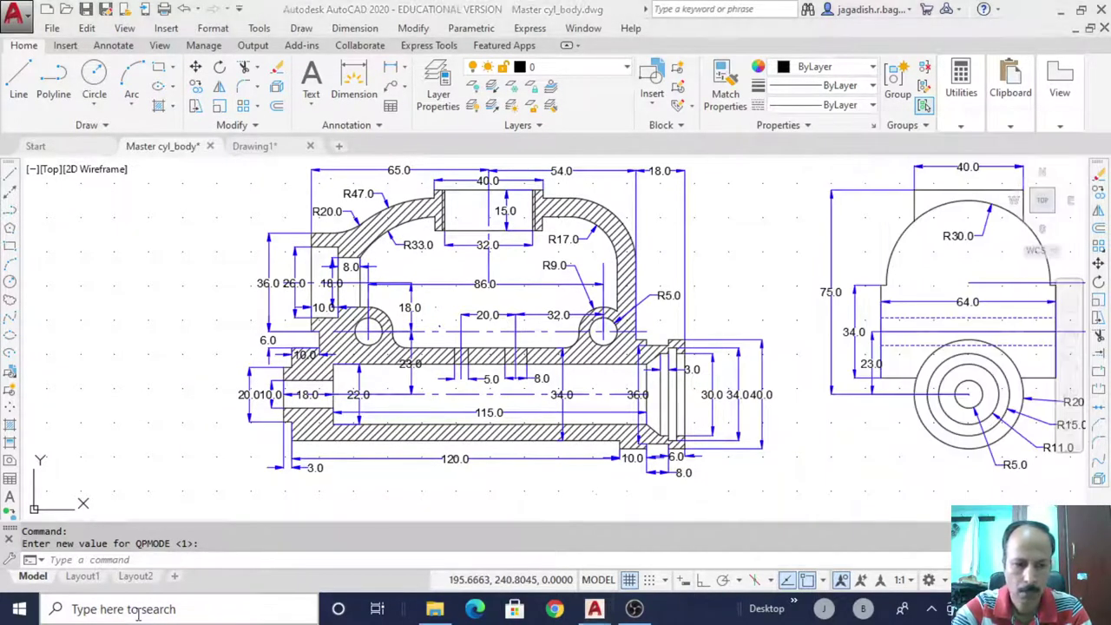
{"action": "left_click", "coordinate": [137, 610]}
{"action": "type", "text": "cal"}
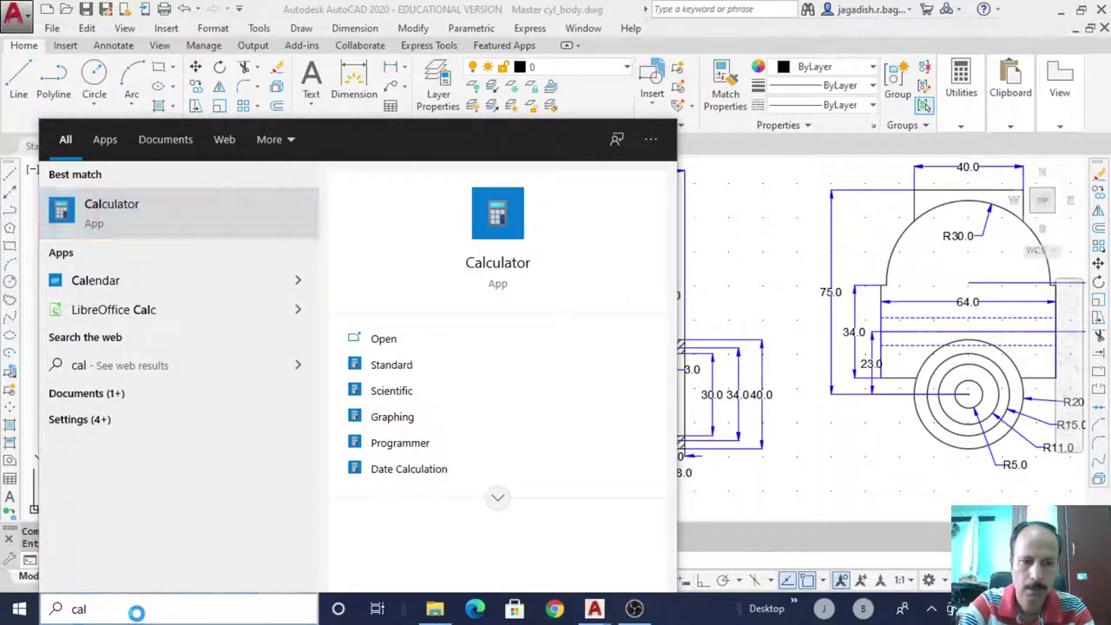
{"action": "key", "text": "Return"}
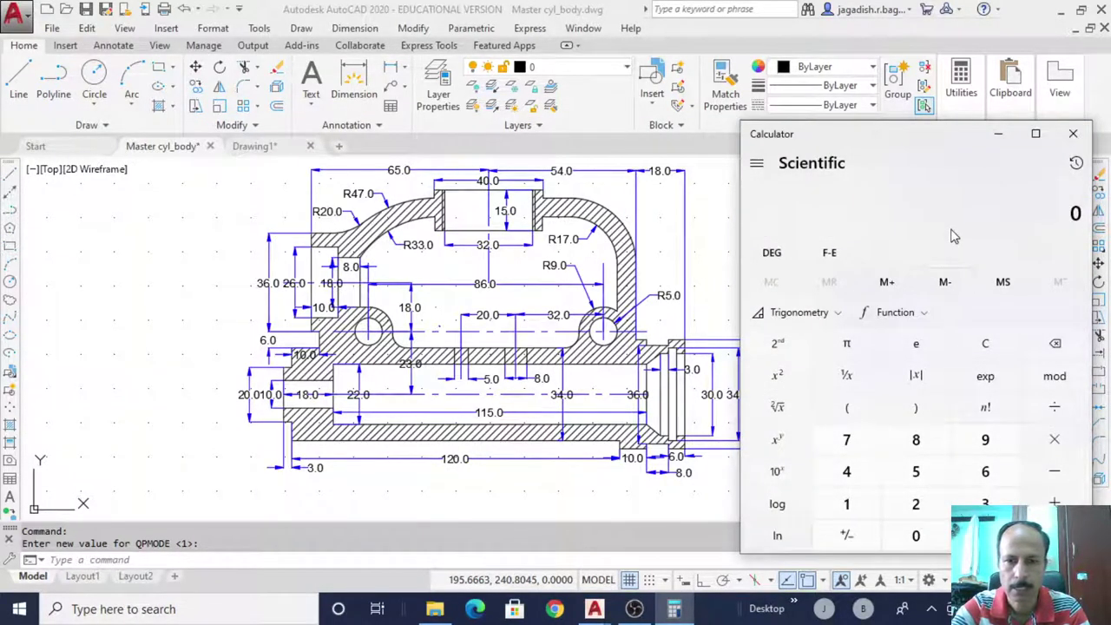
Calculate the sum of the reference drawing's horizontal dimensions 18, 54 and 65 in Calculator
{"action": "left_click", "coordinate": [848, 507]}
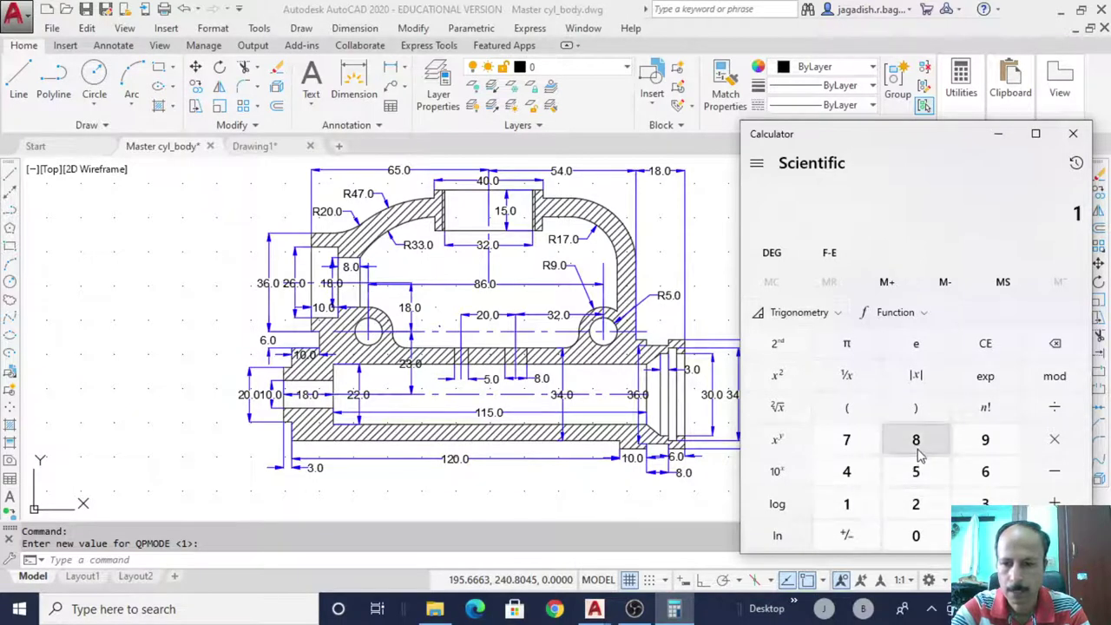
{"action": "left_click", "coordinate": [918, 444]}
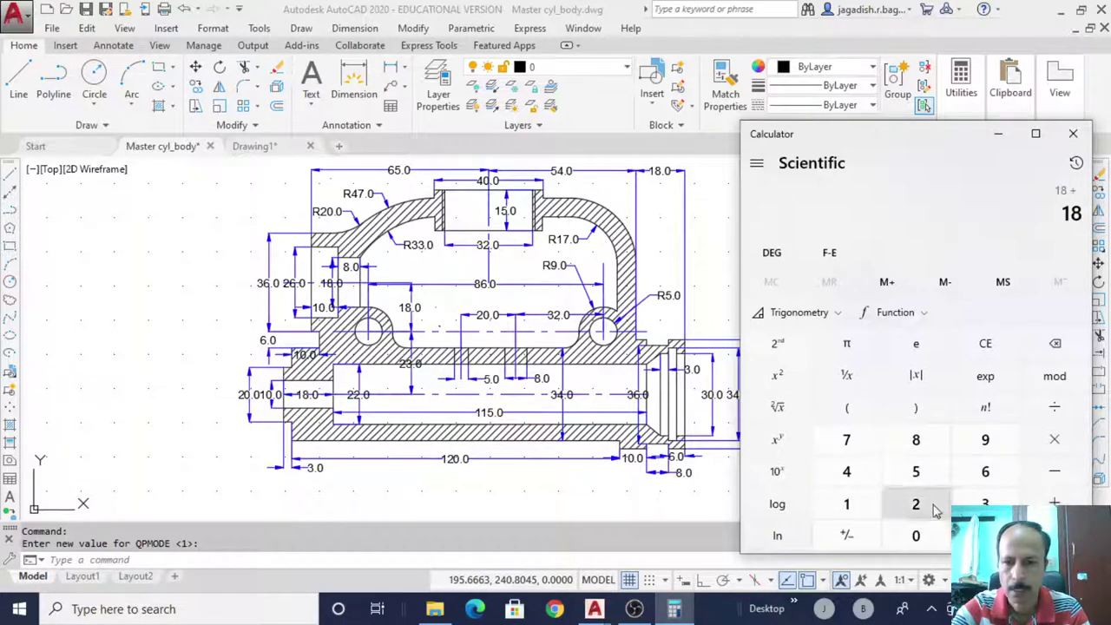
{"action": "left_click", "coordinate": [915, 471]}
{"action": "left_click", "coordinate": [848, 471]}
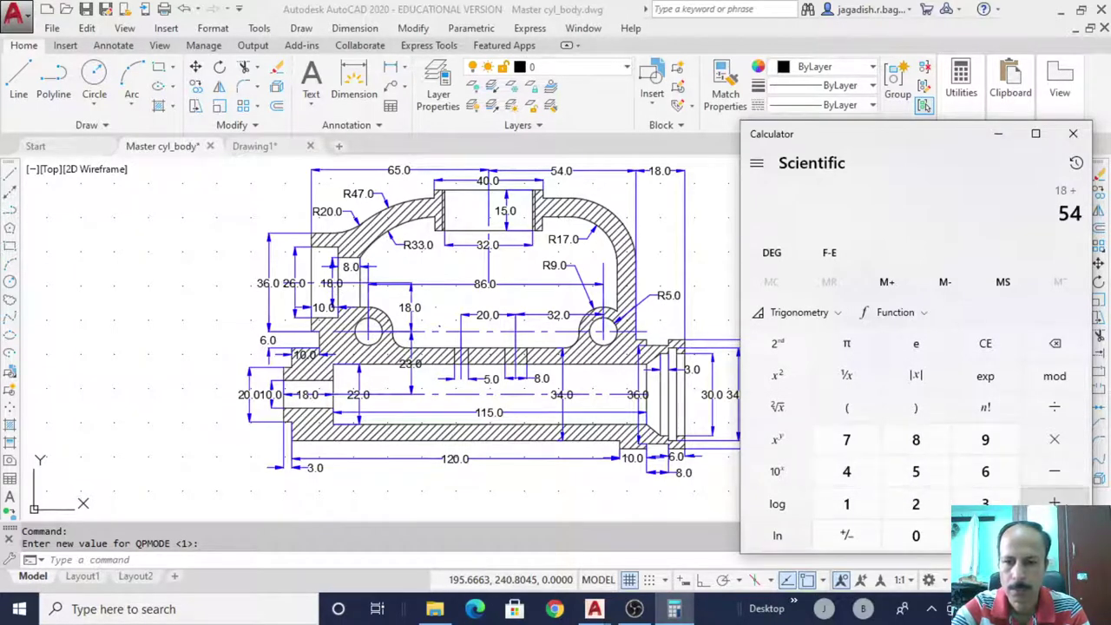
{"action": "left_click", "coordinate": [1054, 501]}
{"action": "left_click", "coordinate": [985, 472]}
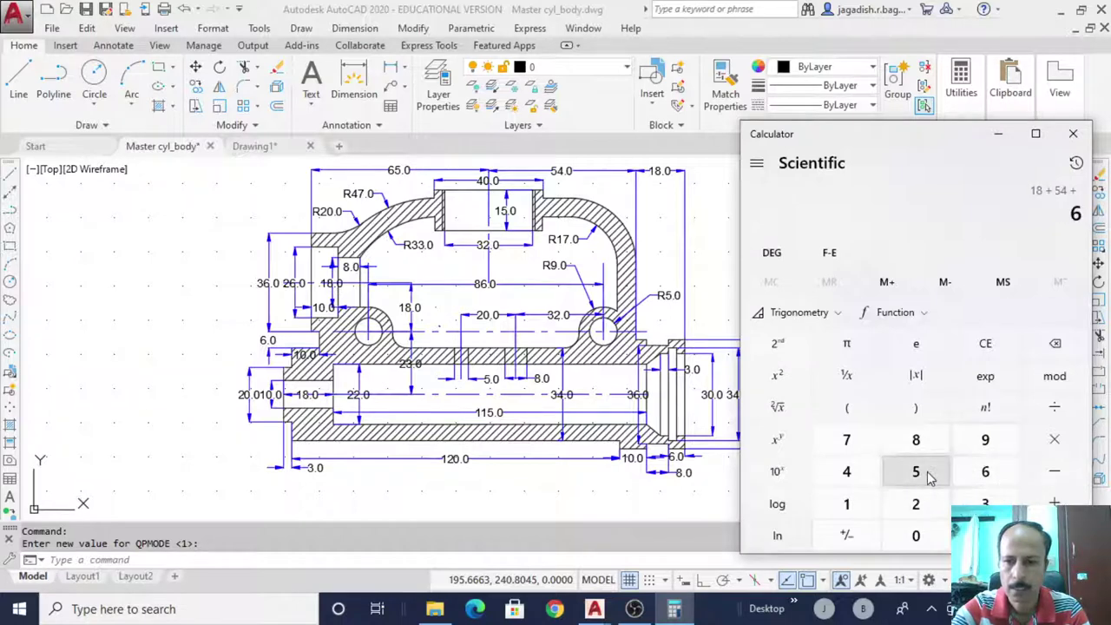
{"action": "left_click", "coordinate": [915, 471]}
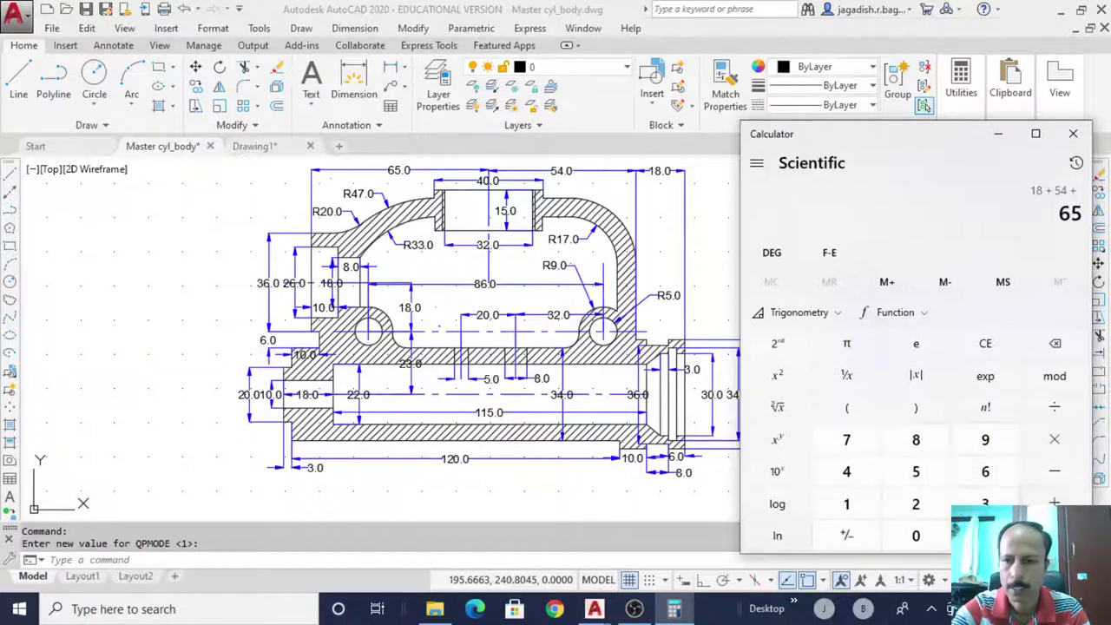
{"action": "key", "text": "Return"}
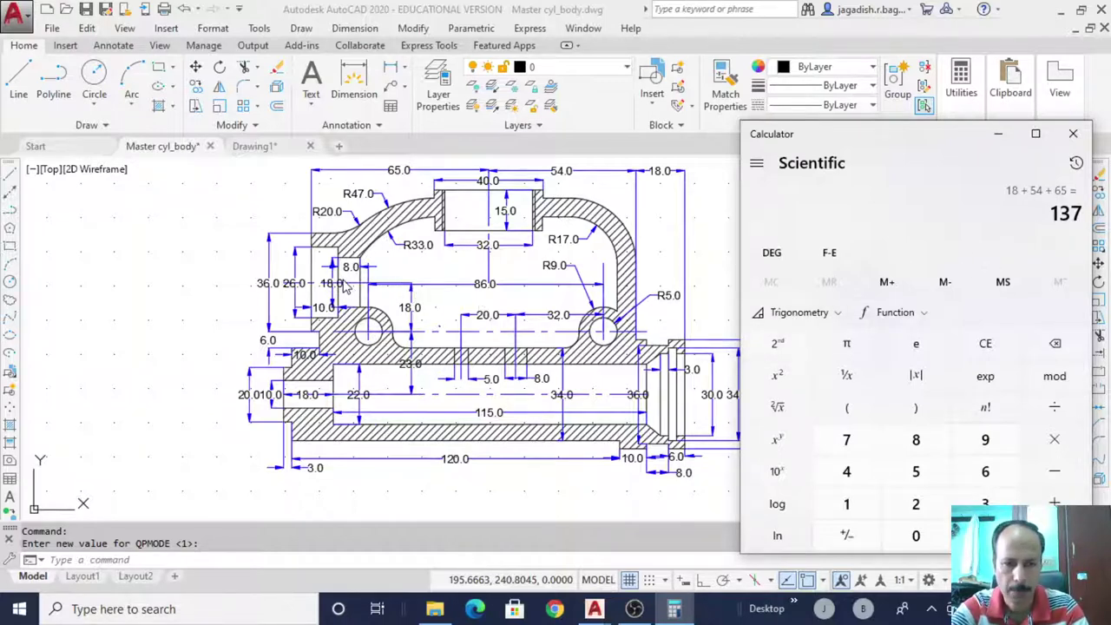
Switch to Drawing1 and draw a horizontal line from the left edge's midpoint to the left end of the main bore
{"action": "left_click", "coordinate": [594, 609]}
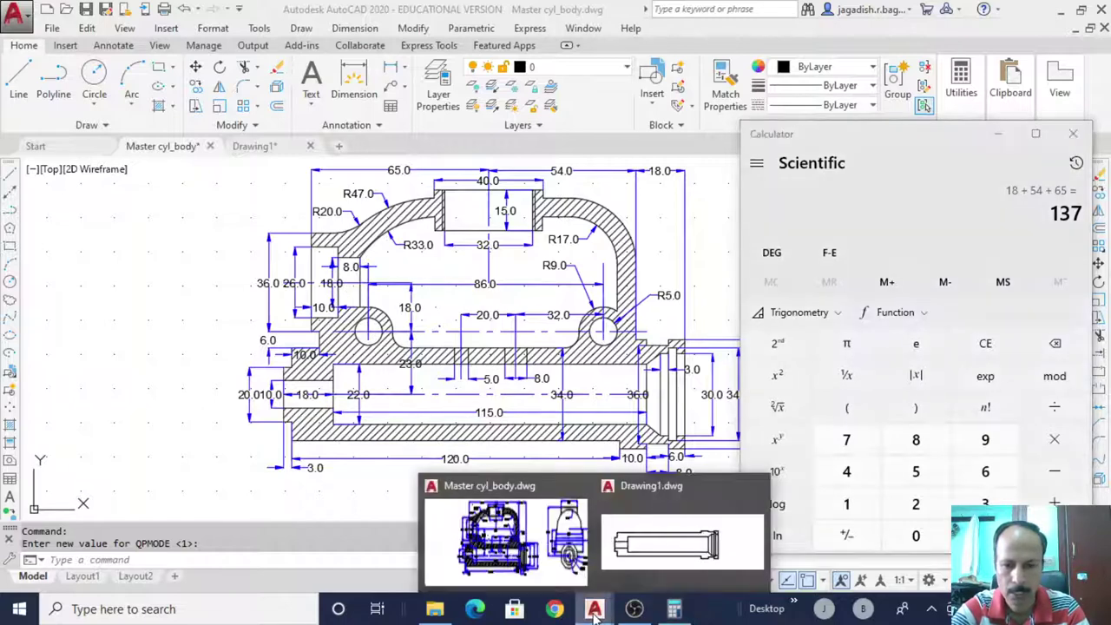
{"action": "left_click", "coordinate": [678, 563]}
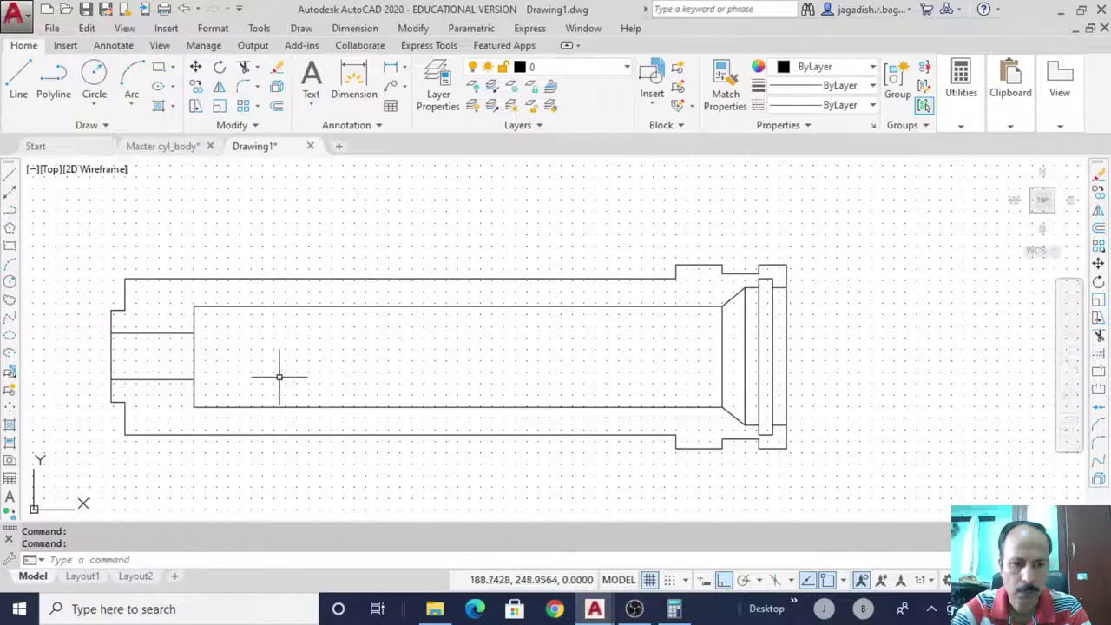
{"action": "left_click", "coordinate": [9, 174]}
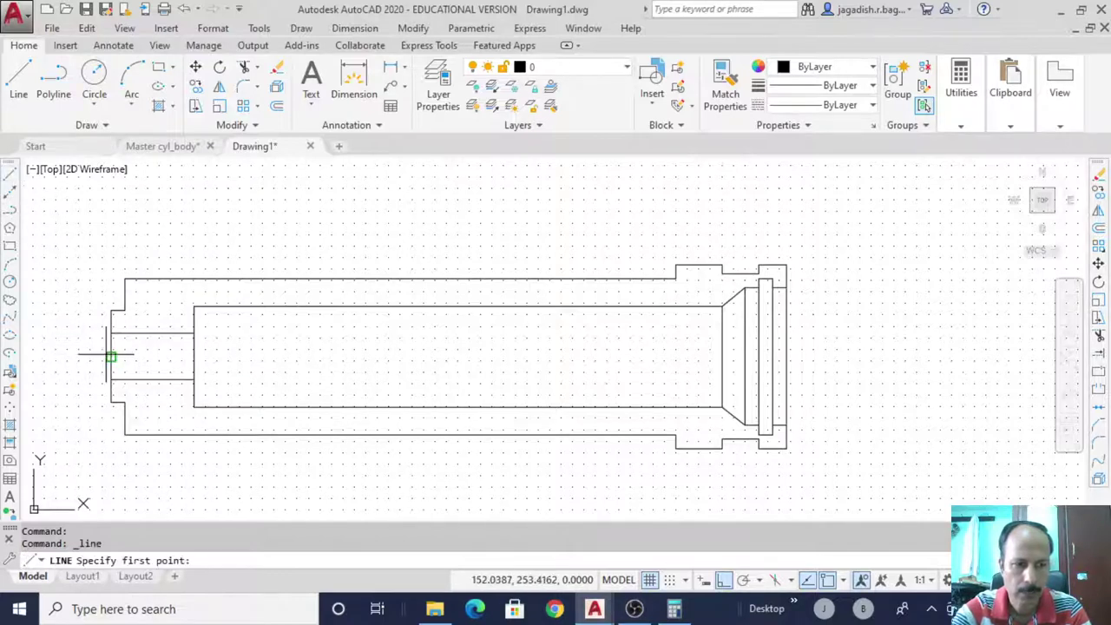
{"action": "left_click", "coordinate": [110, 357]}
{"action": "left_click", "coordinate": [193, 357]}
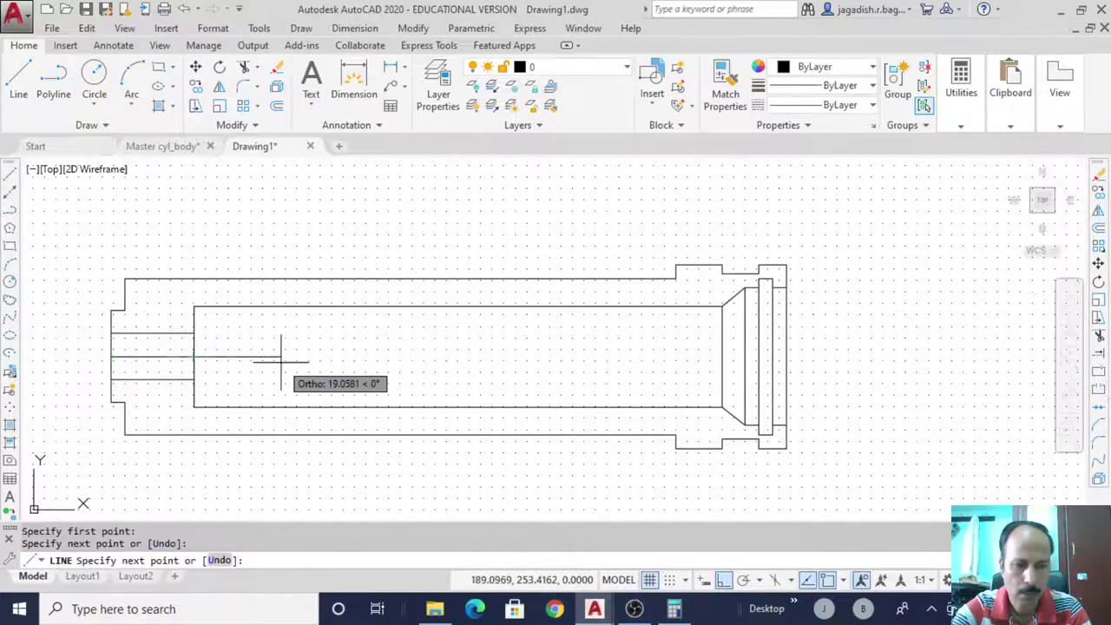
{"action": "key", "text": "Escape"}
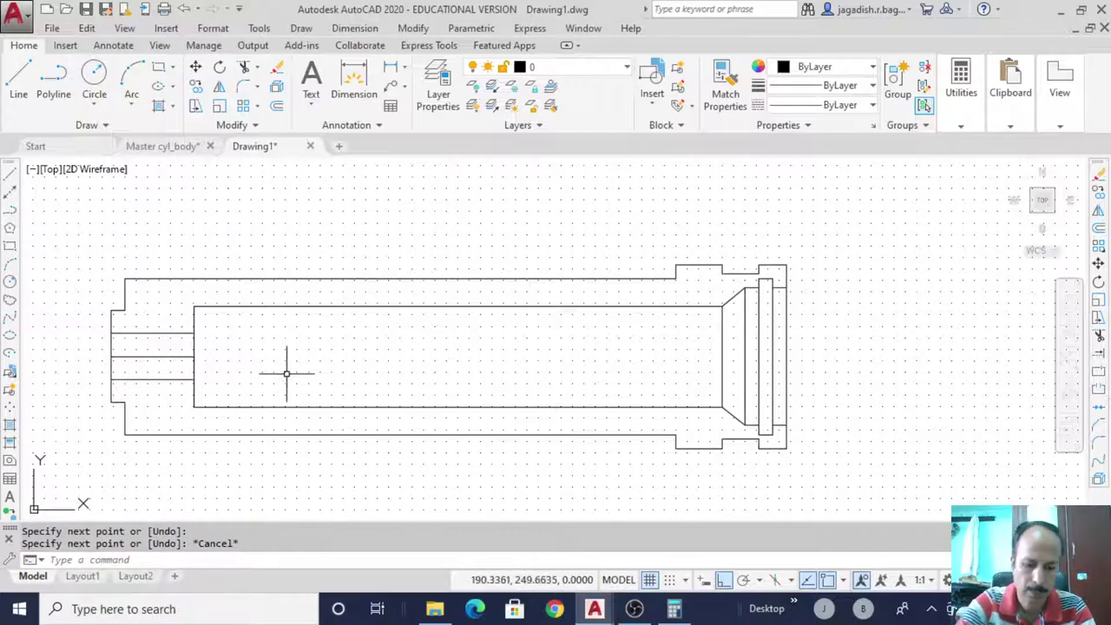
Offset the short horizontal line in the left-end hole 41 units upward
{"action": "type", "text": "t"}
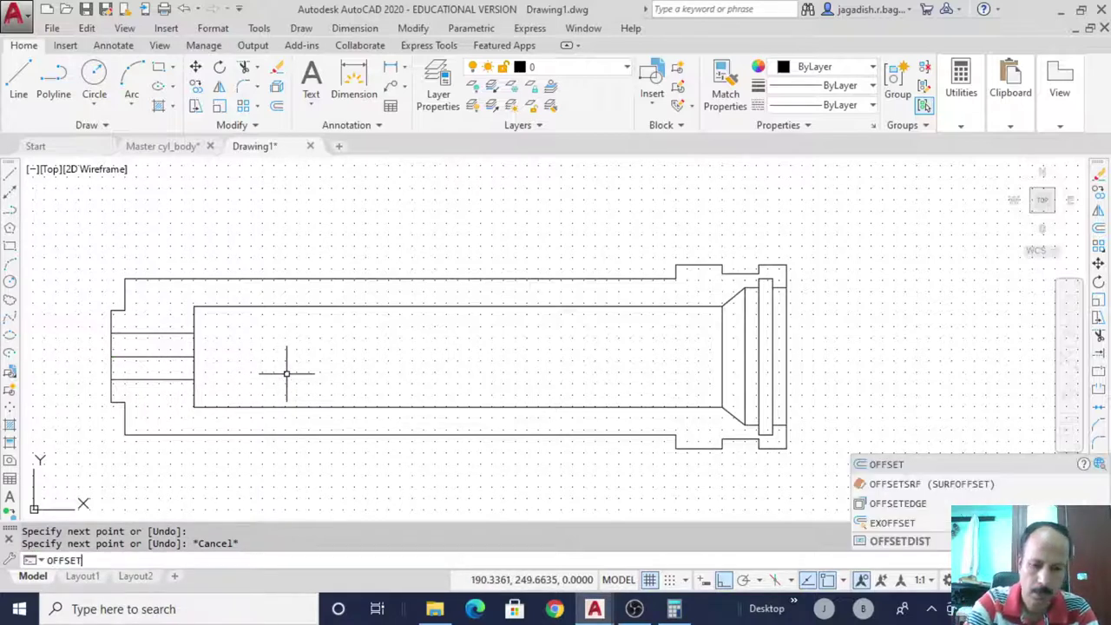
{"action": "key", "text": "Return"}
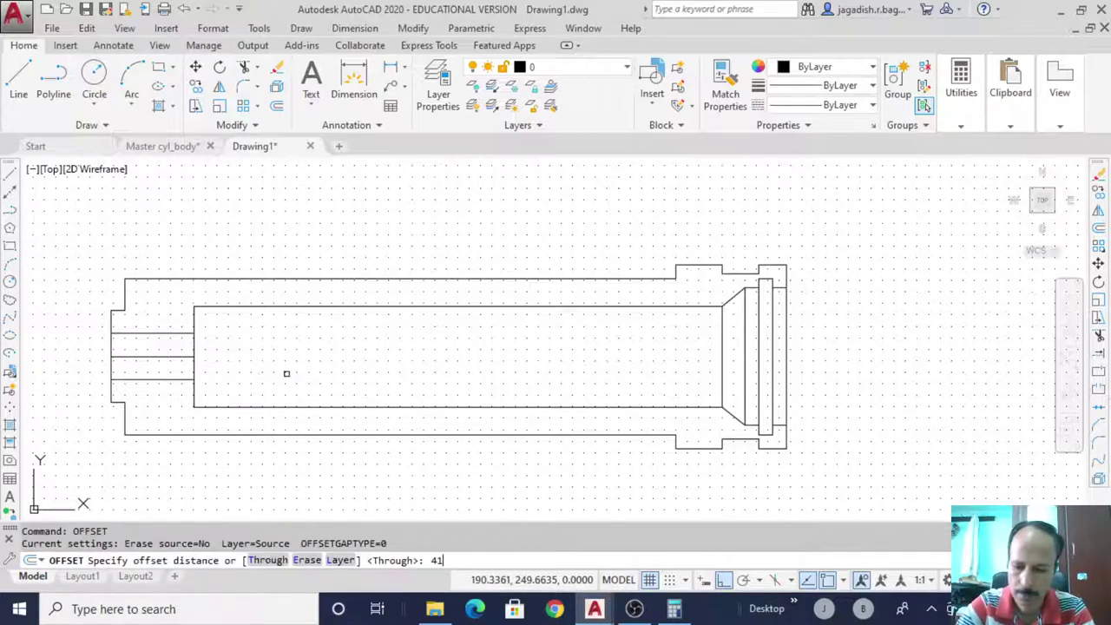
{"action": "type", "text": "41"}
{"action": "key", "text": "Return"}
{"action": "left_click", "coordinate": [146, 356]}
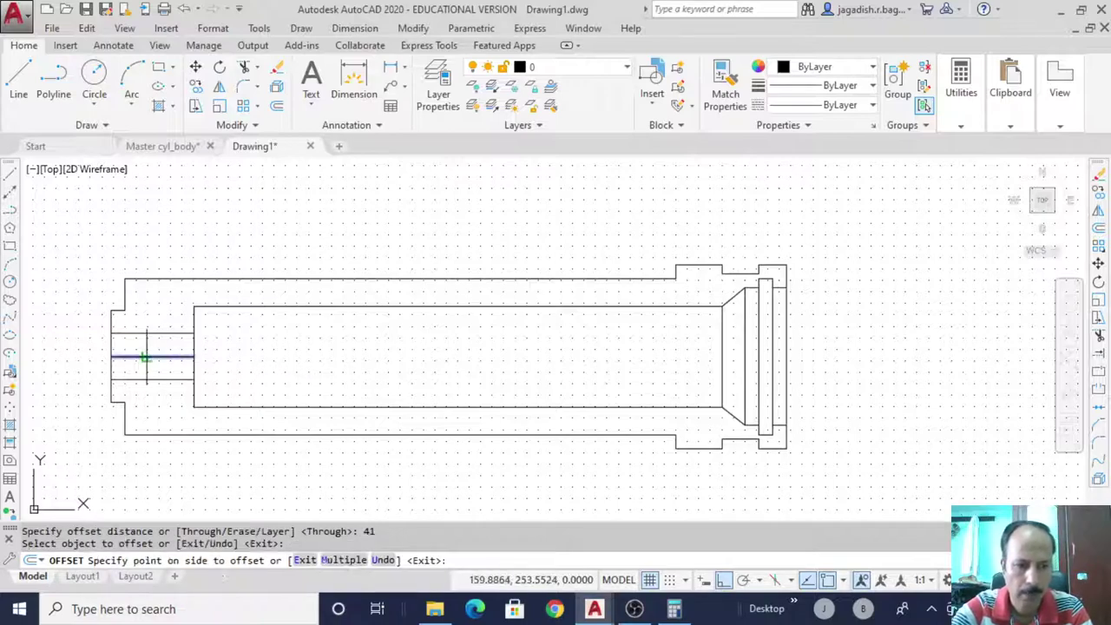
{"action": "left_click", "coordinate": [167, 243]}
{"action": "right_click", "coordinate": [228, 233]}
{"action": "left_click", "coordinate": [256, 243]}
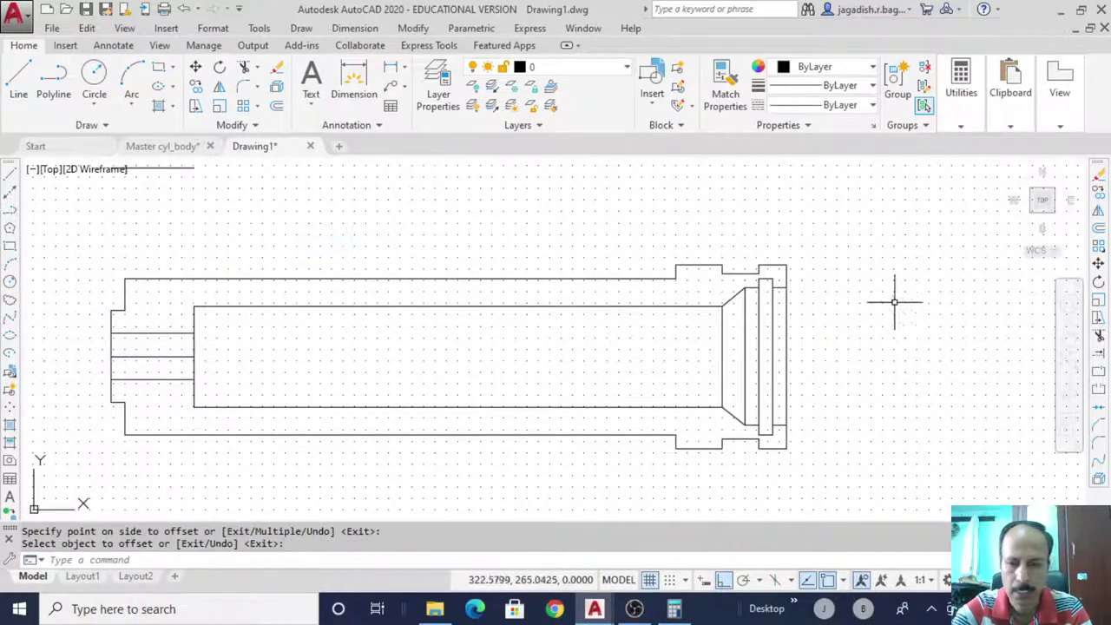
Draw a vertical construction line upward from the body's upper right corner, extending above the level of the offset line
{"action": "middle_click_drag", "start_coordinate": [894, 302], "coordinate": [923, 365]}
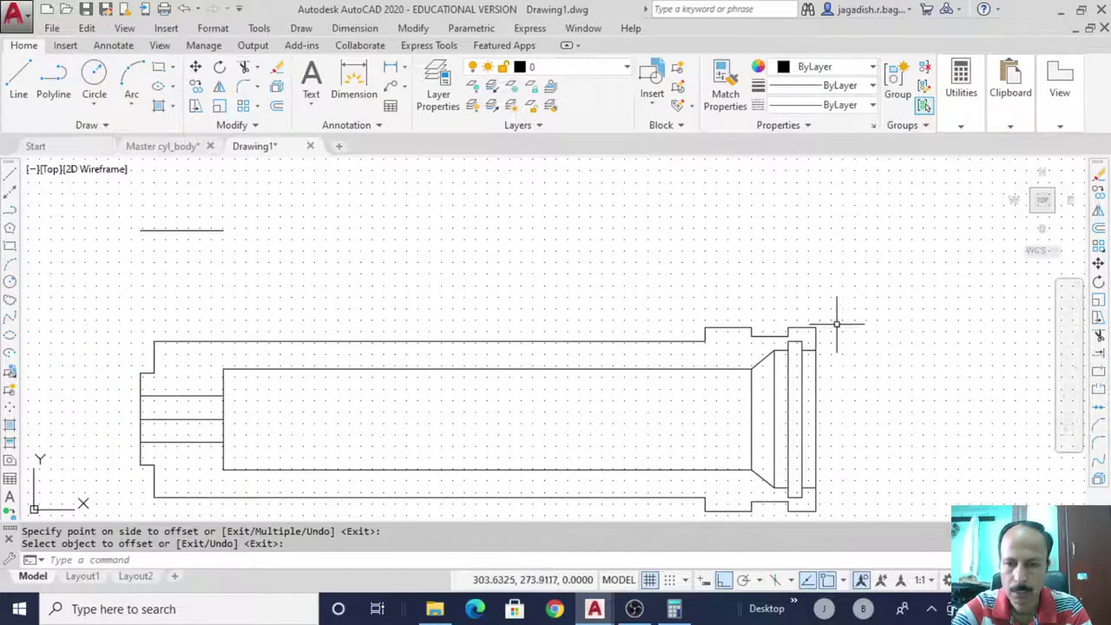
{"action": "left_click", "coordinate": [9, 181]}
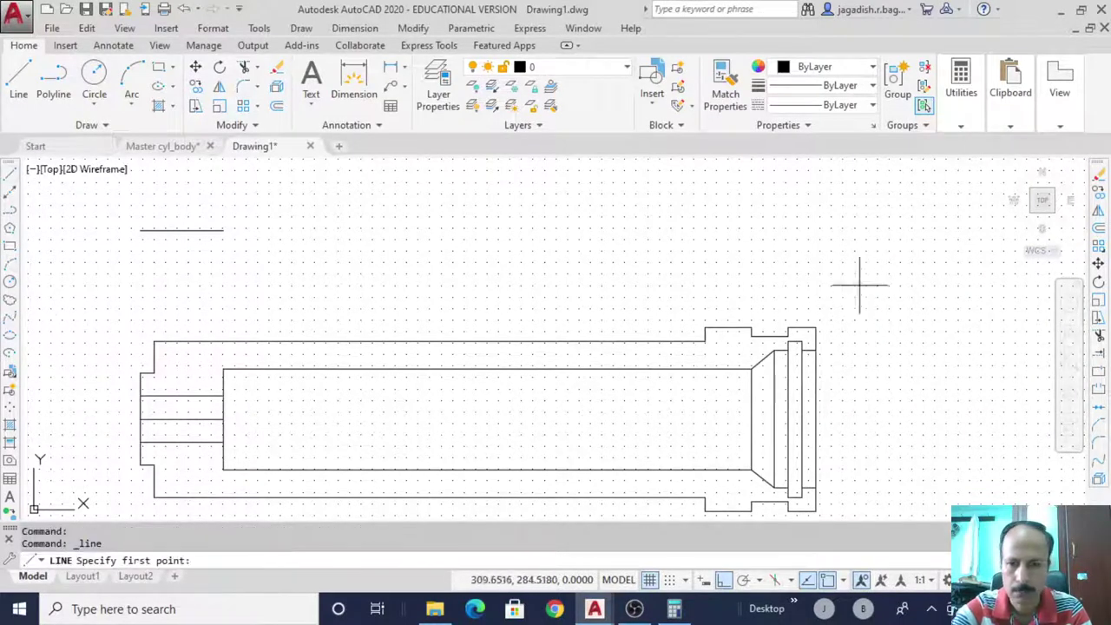
{"action": "left_click", "coordinate": [815, 328]}
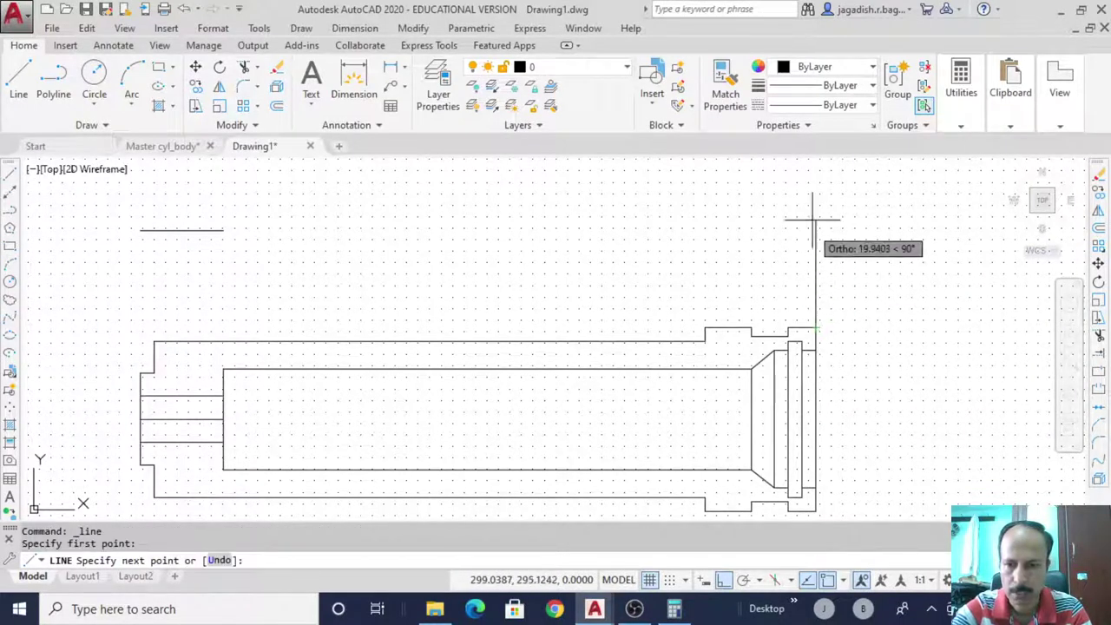
{"action": "left_click", "coordinate": [816, 162]}
{"action": "key", "text": "Escape"}
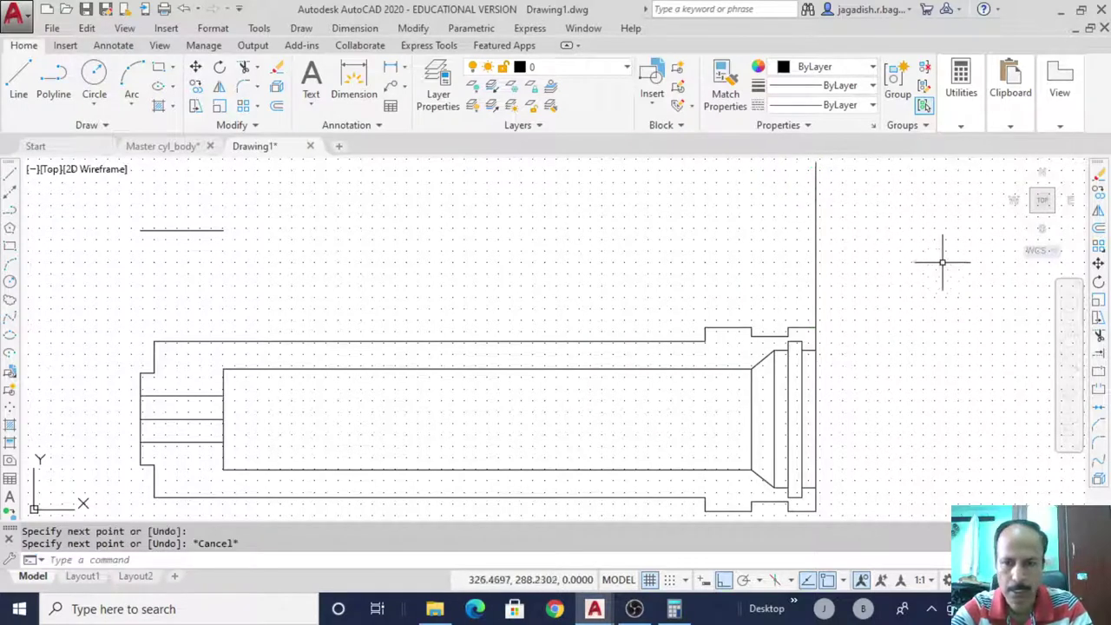
Offset the vertical construction line 137 units to the left and delete the original
{"action": "type", "text": "offset"}
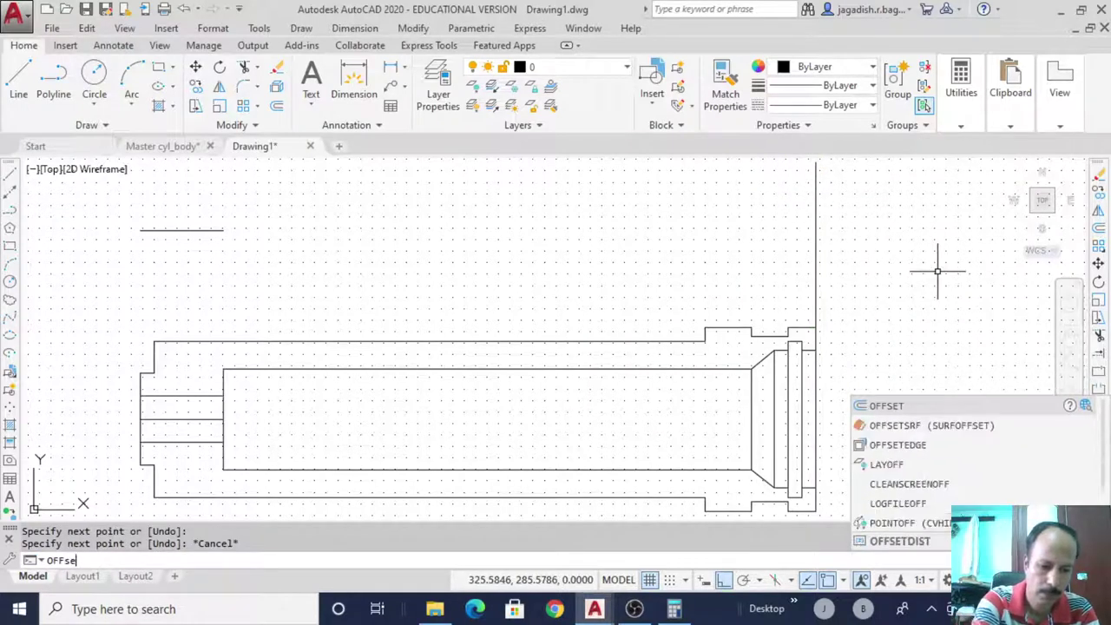
{"action": "key", "text": "Return"}
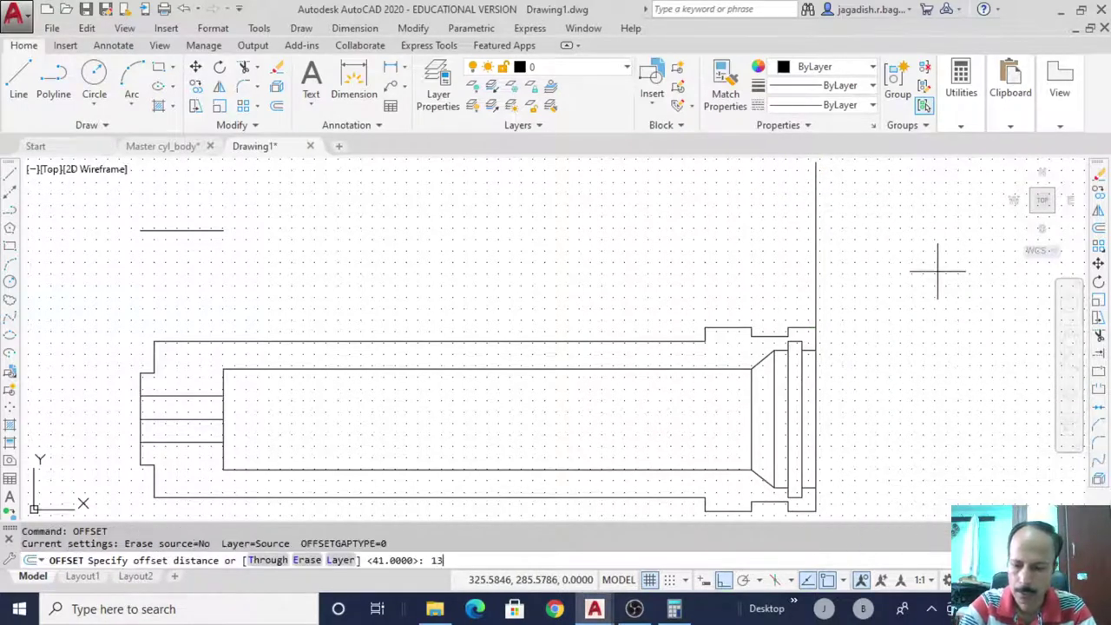
{"action": "key", "text": "Return"}
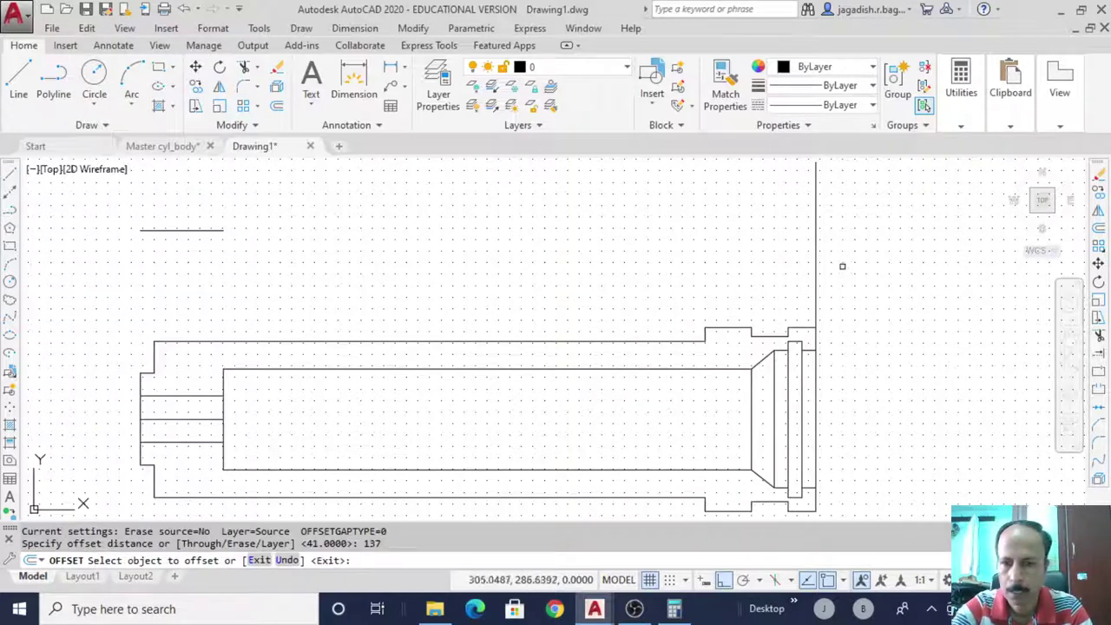
{"action": "left_click", "coordinate": [818, 253]}
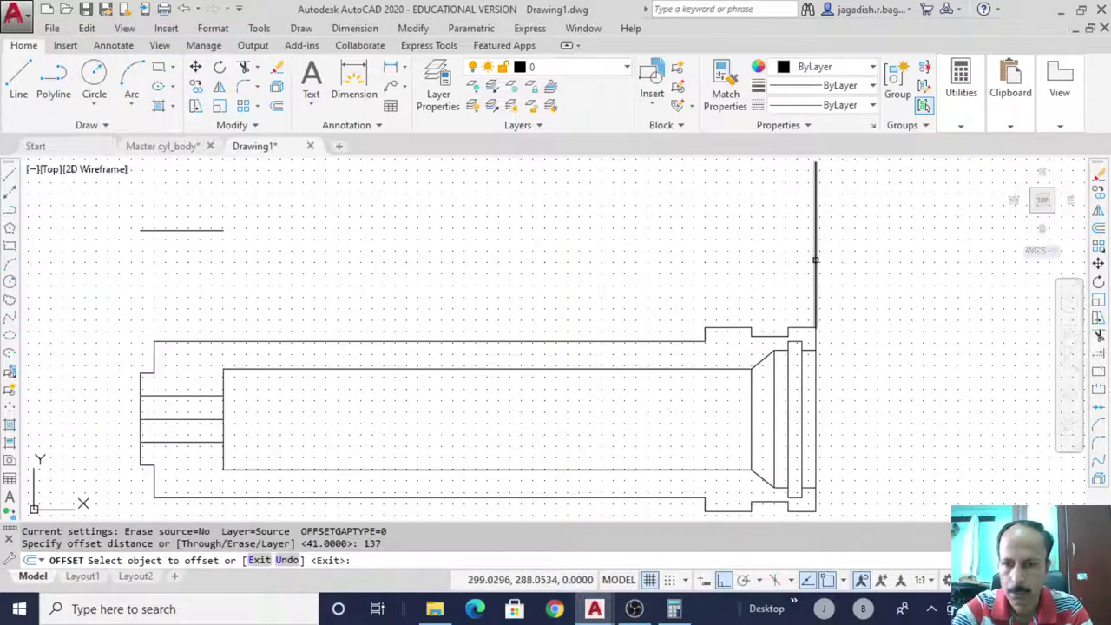
{"action": "left_click", "coordinate": [695, 258]}
{"action": "right_click", "coordinate": [698, 266]}
{"action": "left_click", "coordinate": [723, 275]}
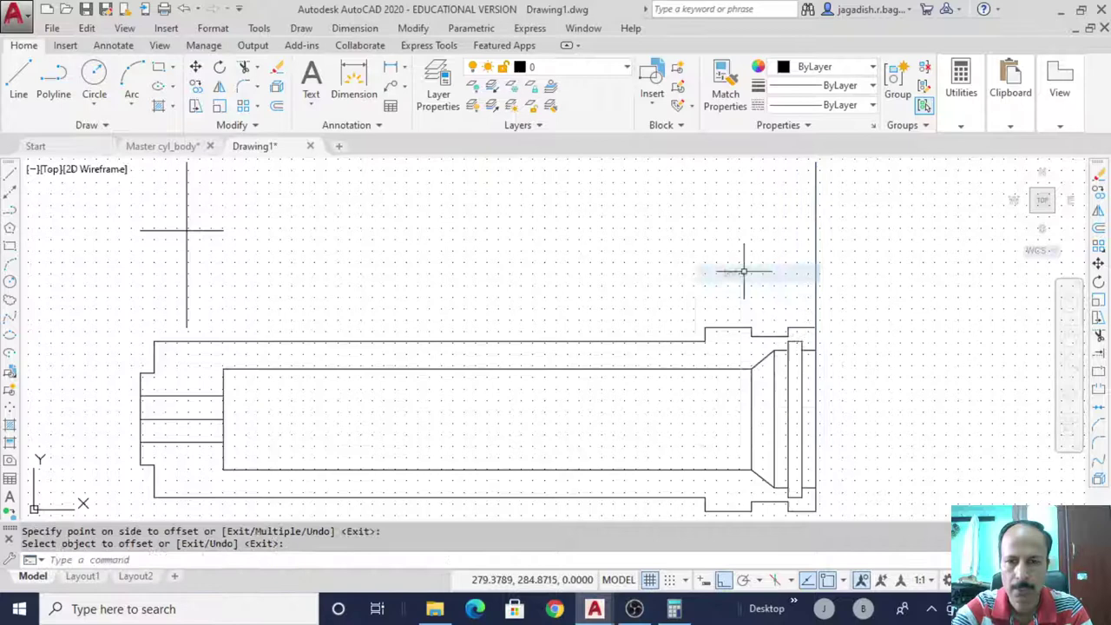
{"action": "left_click", "coordinate": [816, 258]}
{"action": "key", "text": "Delete"}
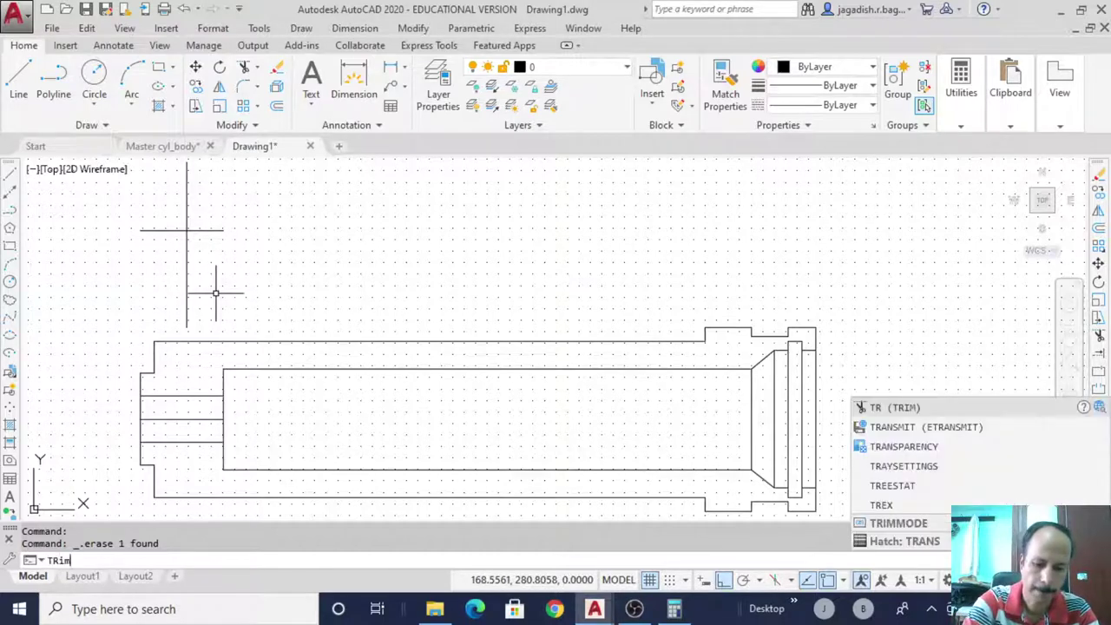
Trim the part of the offset vertical line below the short horizontal line above the body
{"action": "key", "text": "Return"}
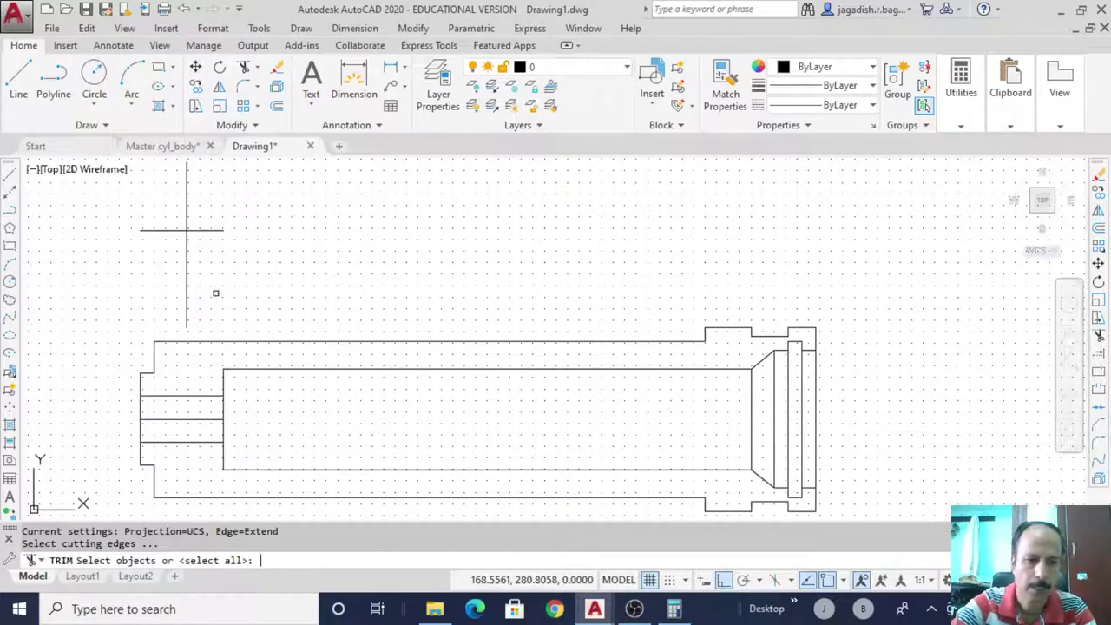
{"action": "left_click", "coordinate": [212, 231]}
{"action": "key", "text": "Return"}
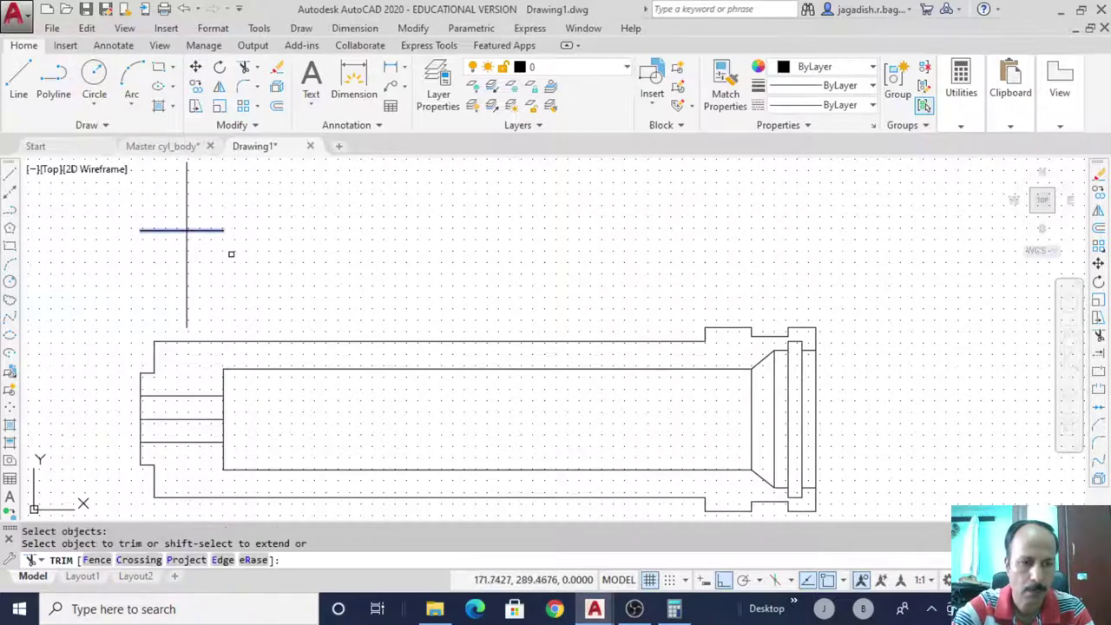
{"action": "right_click", "coordinate": [209, 272]}
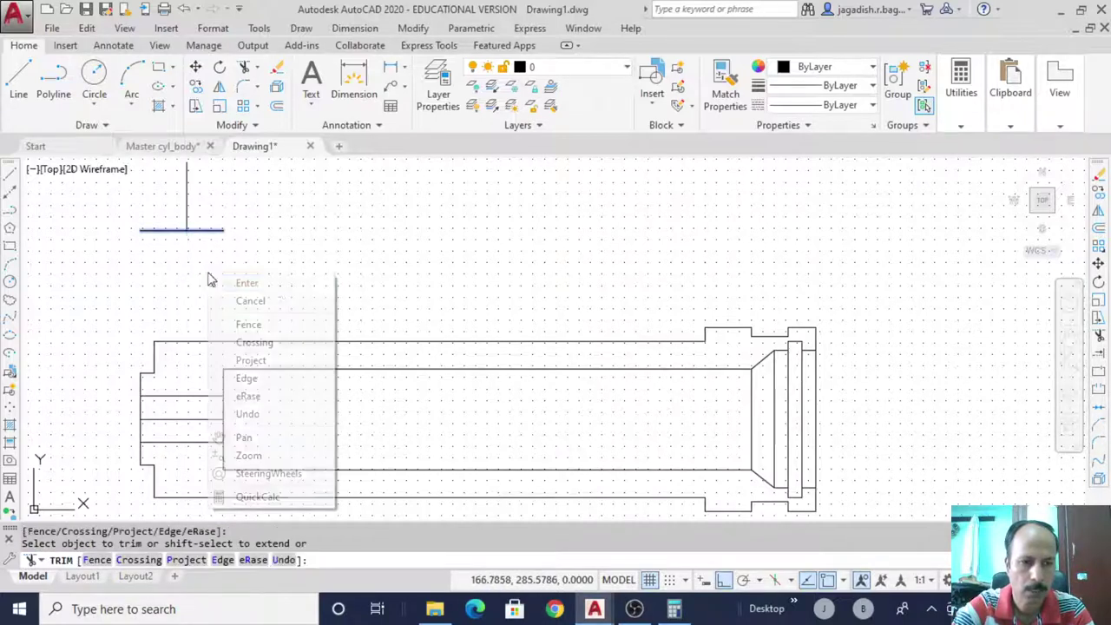
{"action": "left_click", "coordinate": [279, 284]}
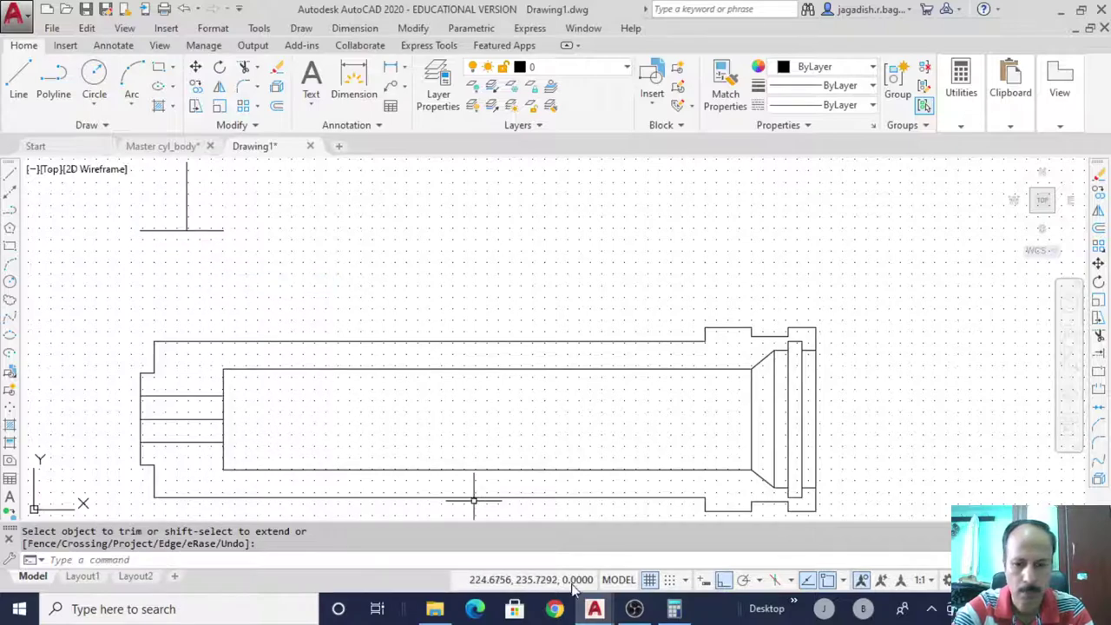
Switch to the Master cyl_body reference drawing and examine the dimensions of the left port and the reservoir
{"action": "mouse_move", "coordinate": [594, 608]}
{"action": "left_click", "coordinate": [507, 539]}
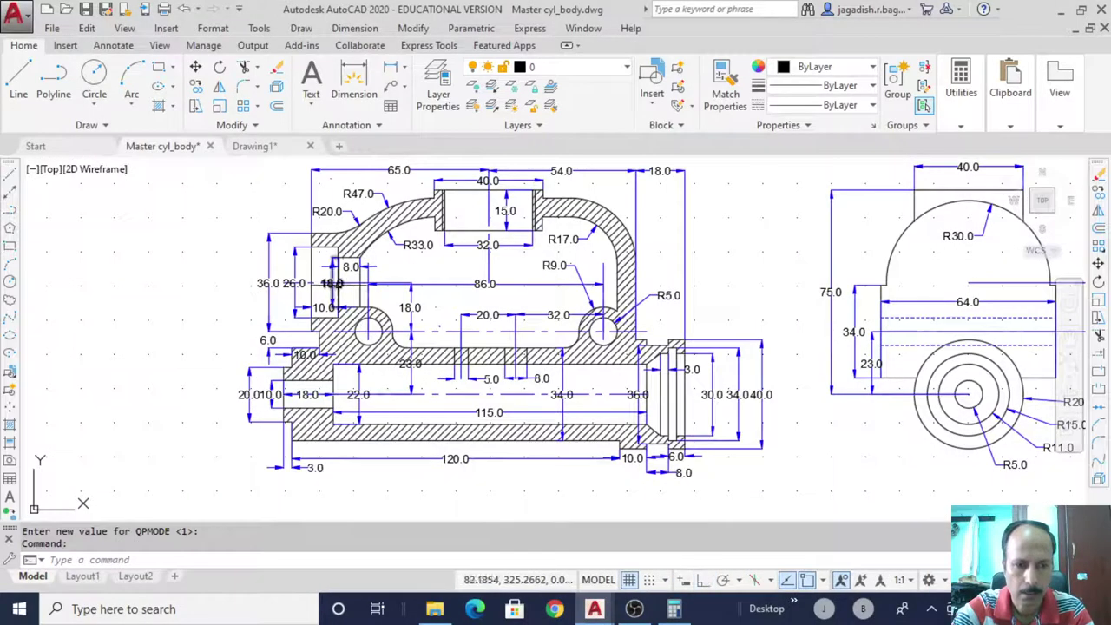
{"action": "scroll", "coordinate": [333, 283], "scroll_direction": "up", "scroll_amount": 2}
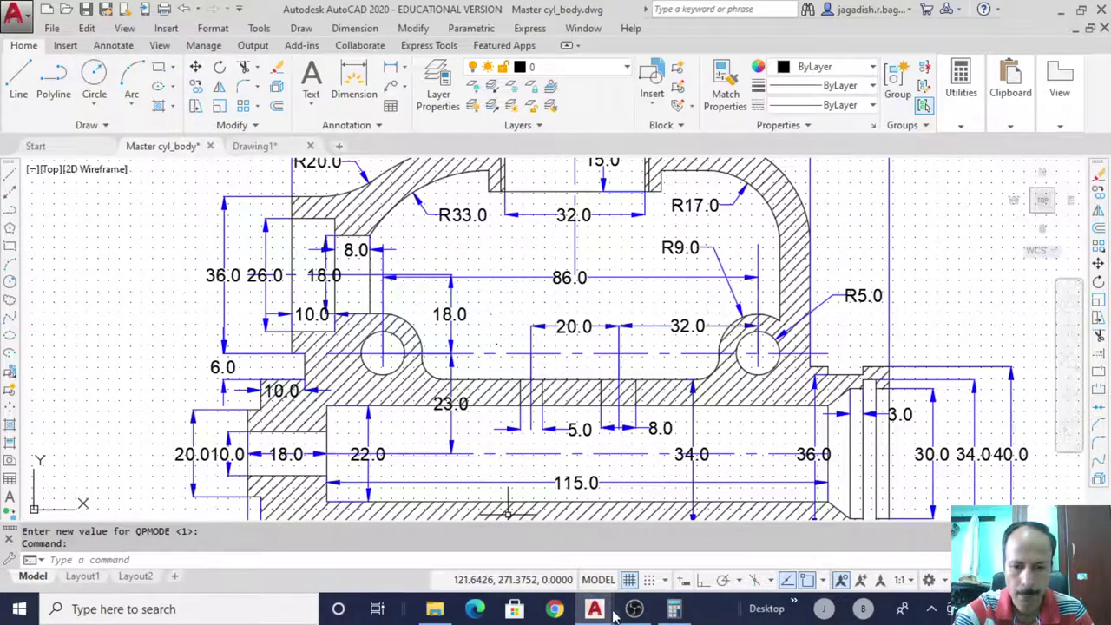
In Drawing1, draw an 18-unit vertical line down from the crossing above the body, followed by a short horizontal line to the right
{"action": "left_click", "coordinate": [683, 550]}
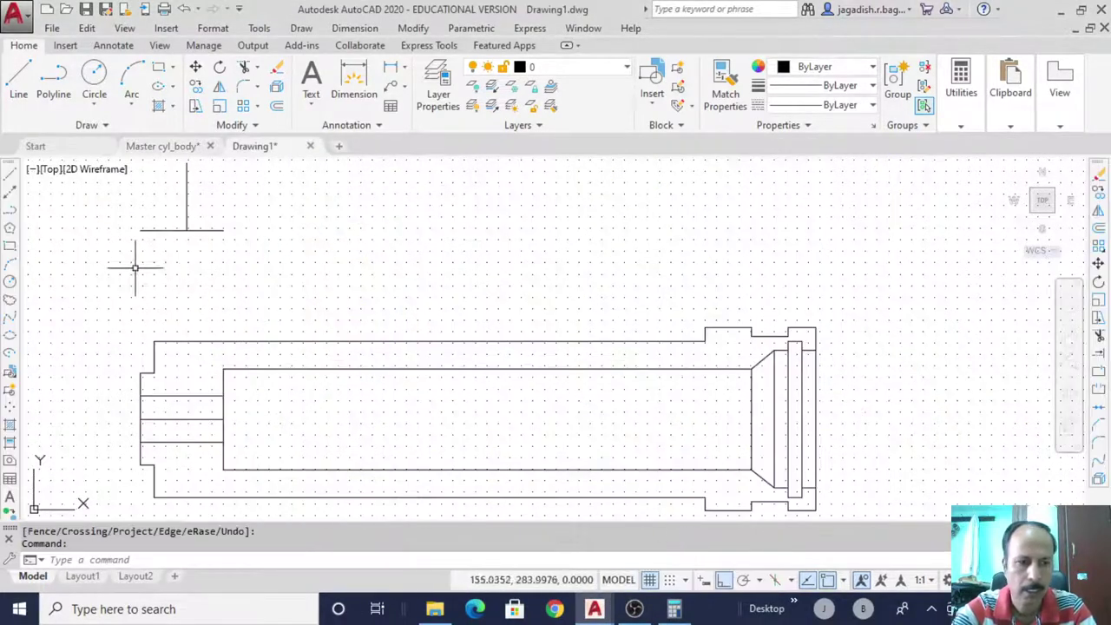
{"action": "left_click", "coordinate": [10, 172]}
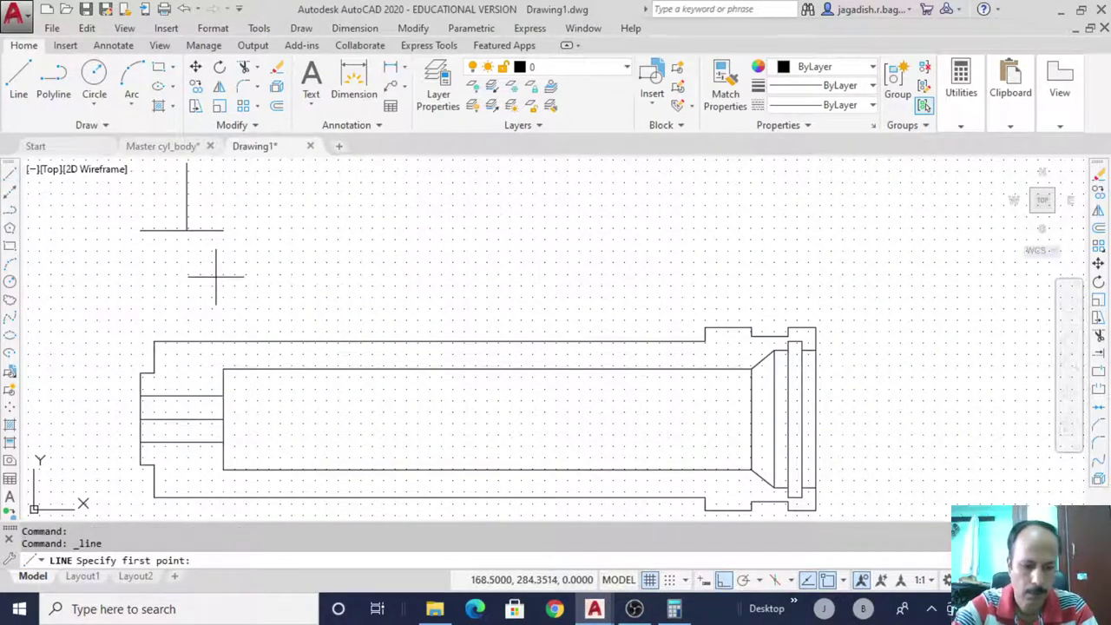
{"action": "left_click", "coordinate": [186, 230]}
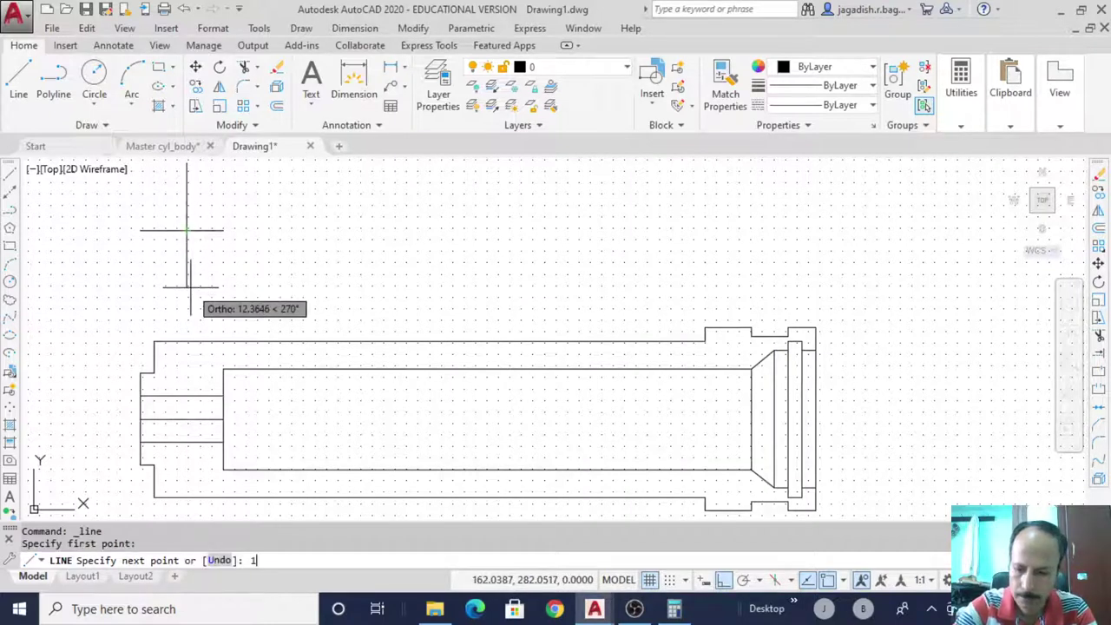
{"action": "type", "text": "18"}
{"action": "key", "text": "Return"}
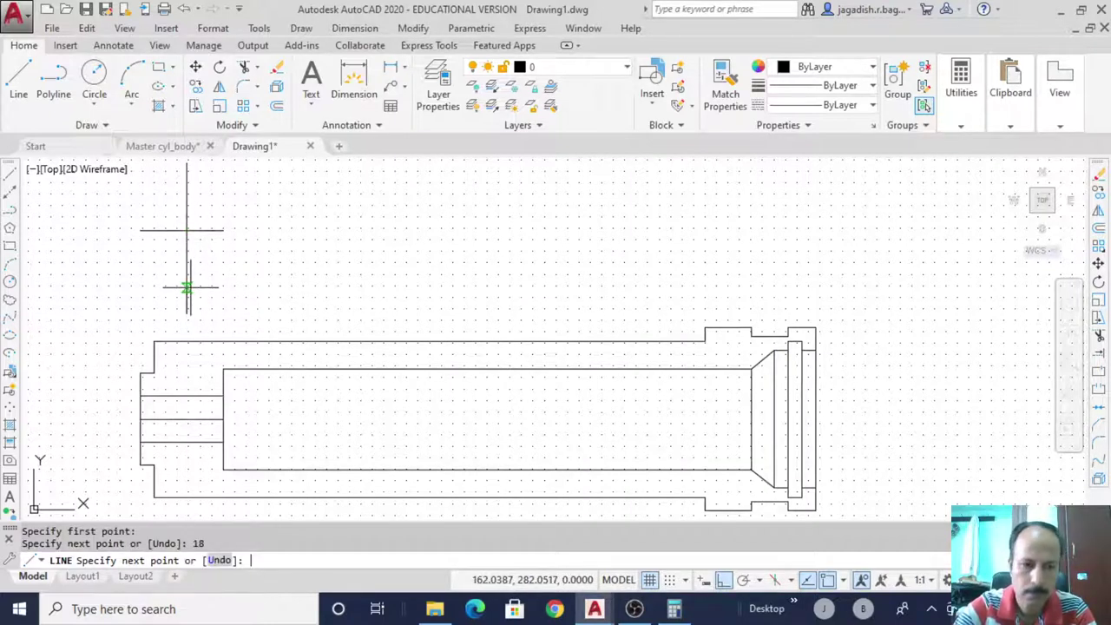
{"action": "left_click", "coordinate": [258, 311]}
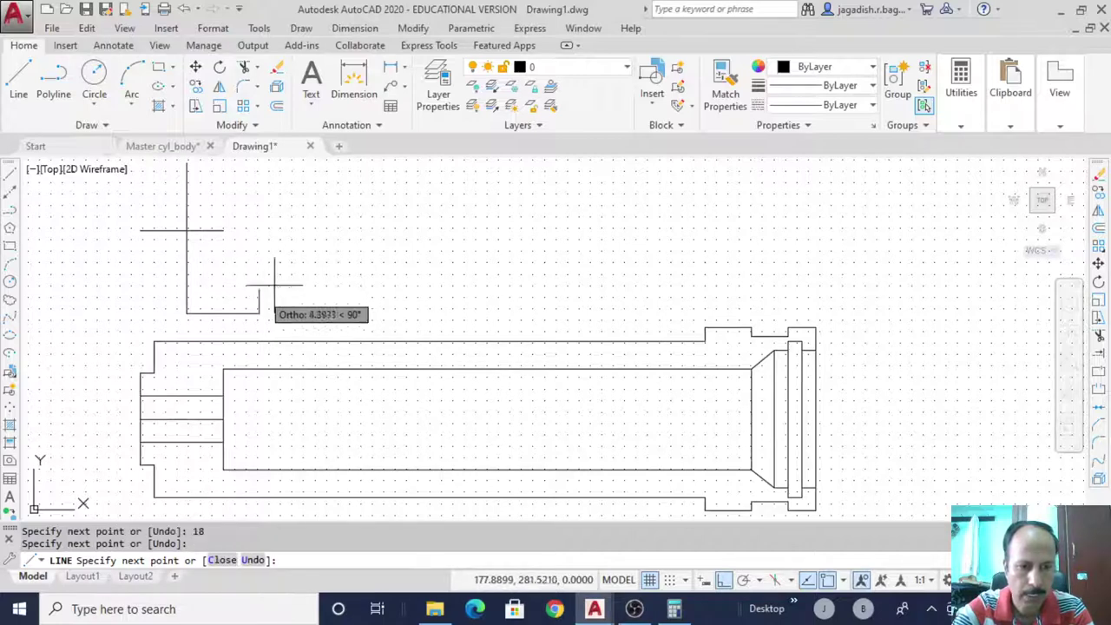
{"action": "right_click", "coordinate": [288, 276]}
{"action": "left_click", "coordinate": [346, 289]}
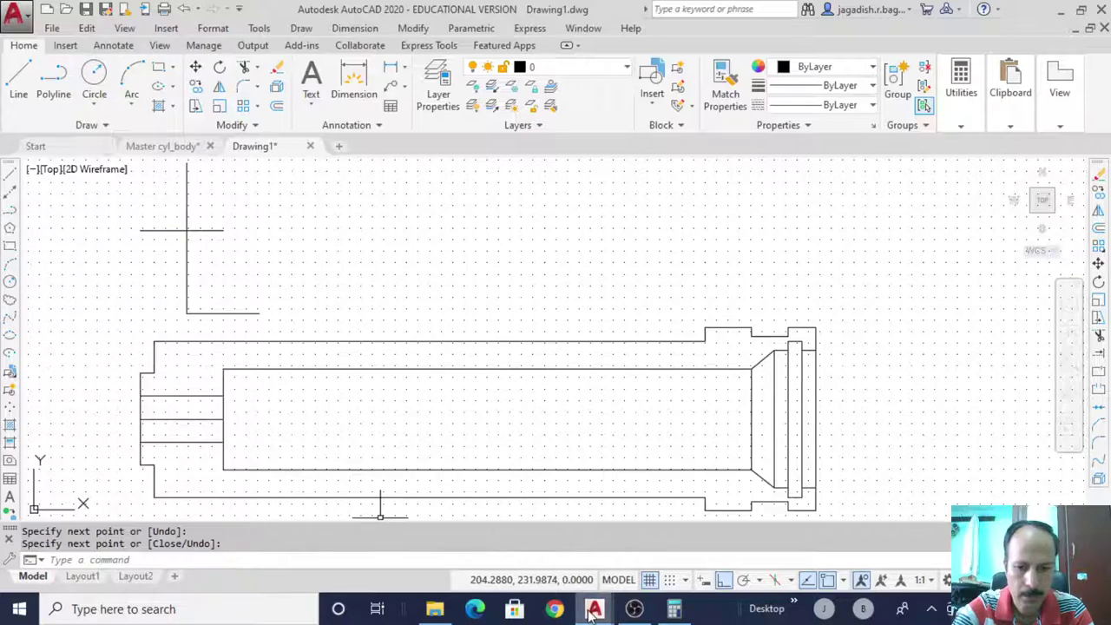
After checking the Master cyl_body reference, draw a vertical line 10 units right of the body's upper left corner up to the short horizontal line
{"action": "key", "text": "ctrl+Tab"}
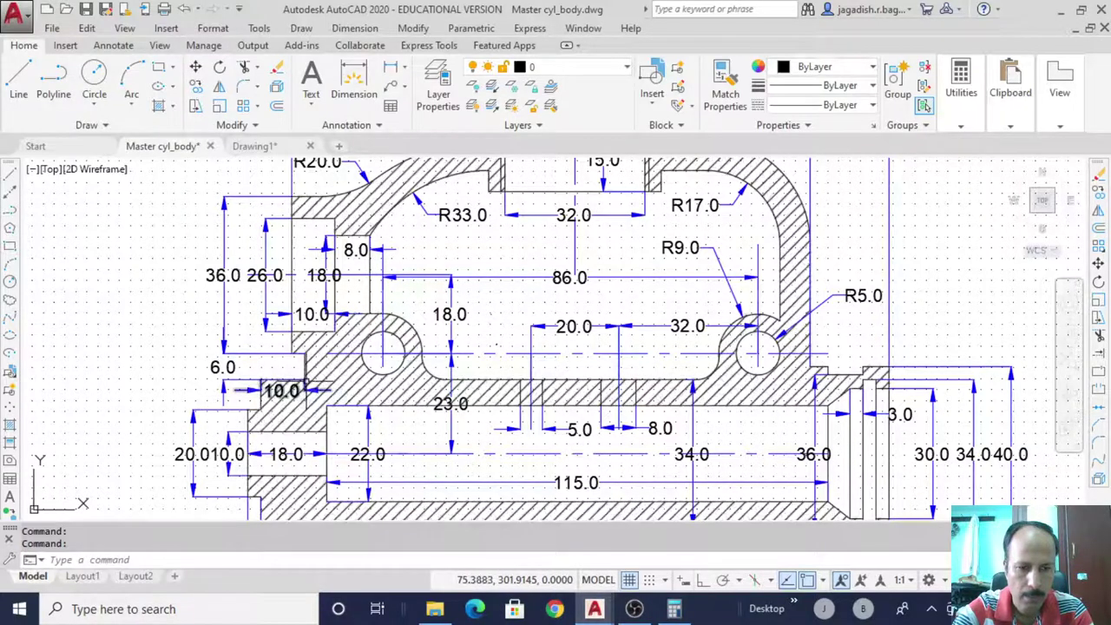
{"action": "left_click", "coordinate": [596, 610]}
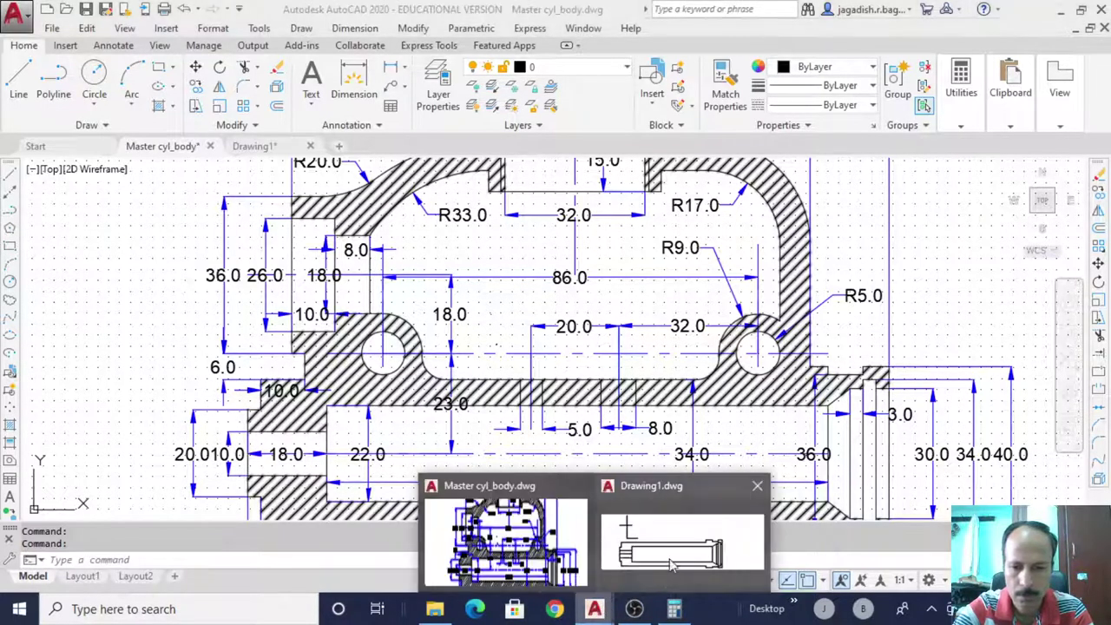
{"action": "left_click", "coordinate": [674, 538]}
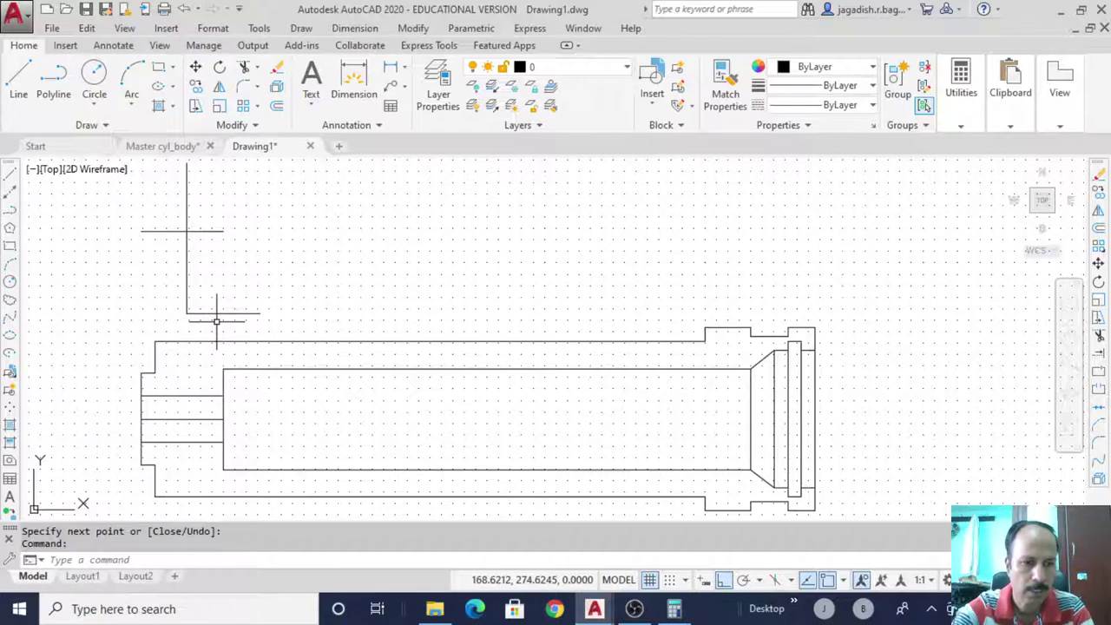
{"action": "left_click", "coordinate": [10, 175]}
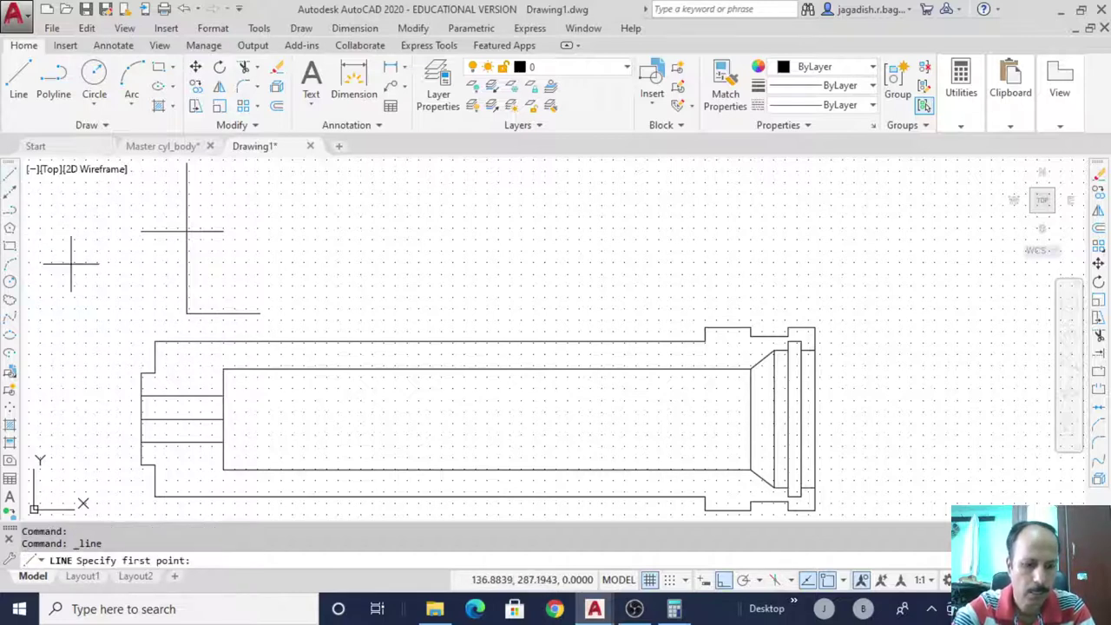
{"action": "type", "text": "from"}
{"action": "key", "text": "Return"}
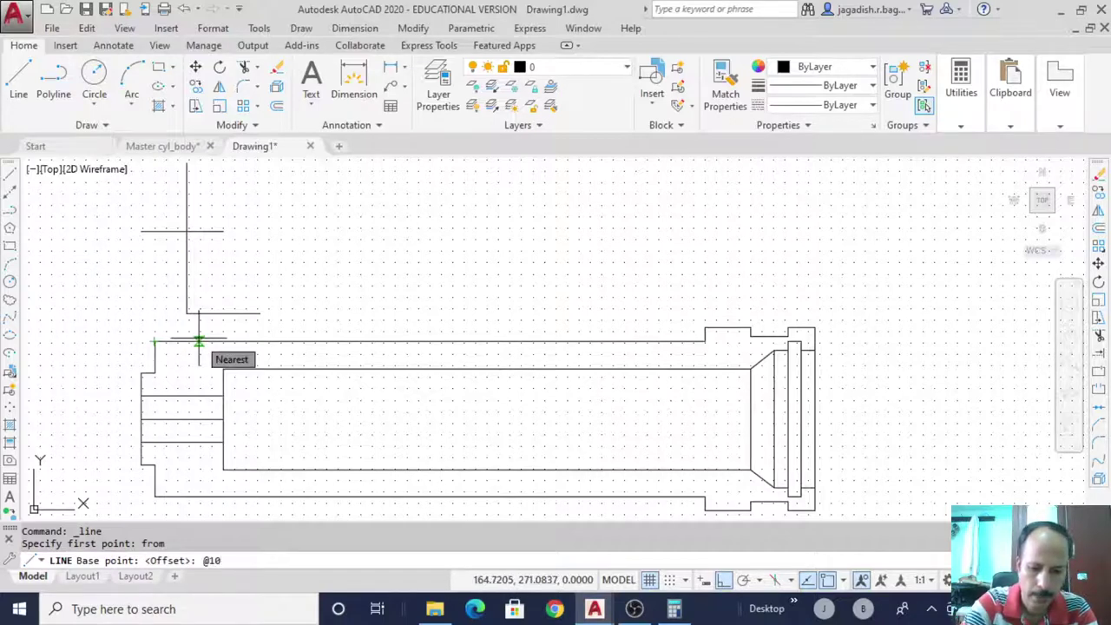
{"action": "type", "text": "@10<0"}
{"action": "key", "text": "Return"}
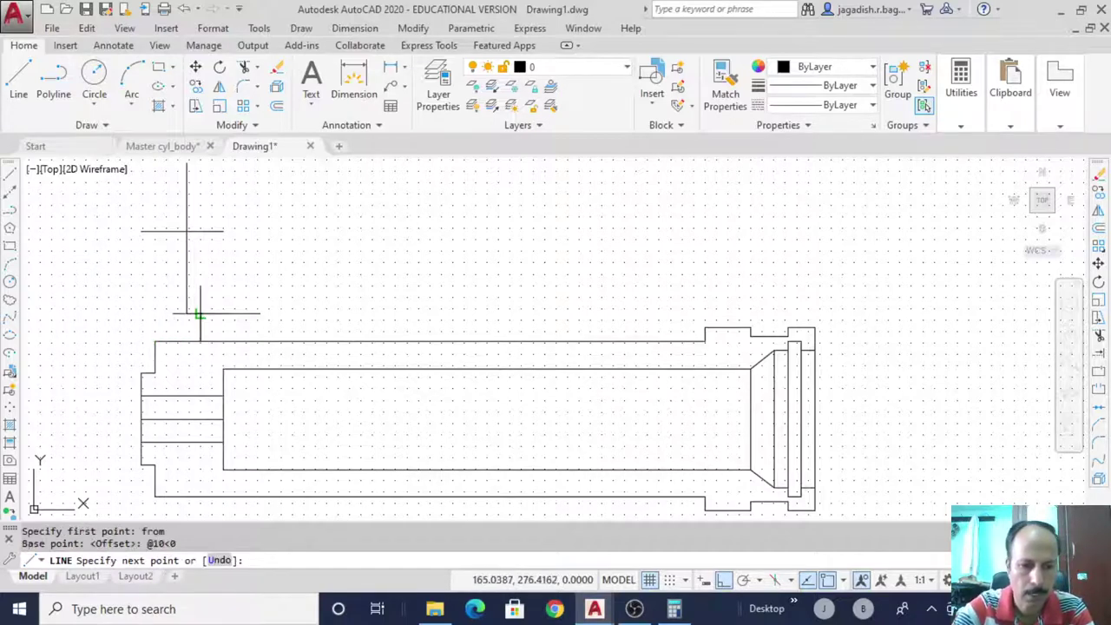
{"action": "left_click", "coordinate": [199, 314]}
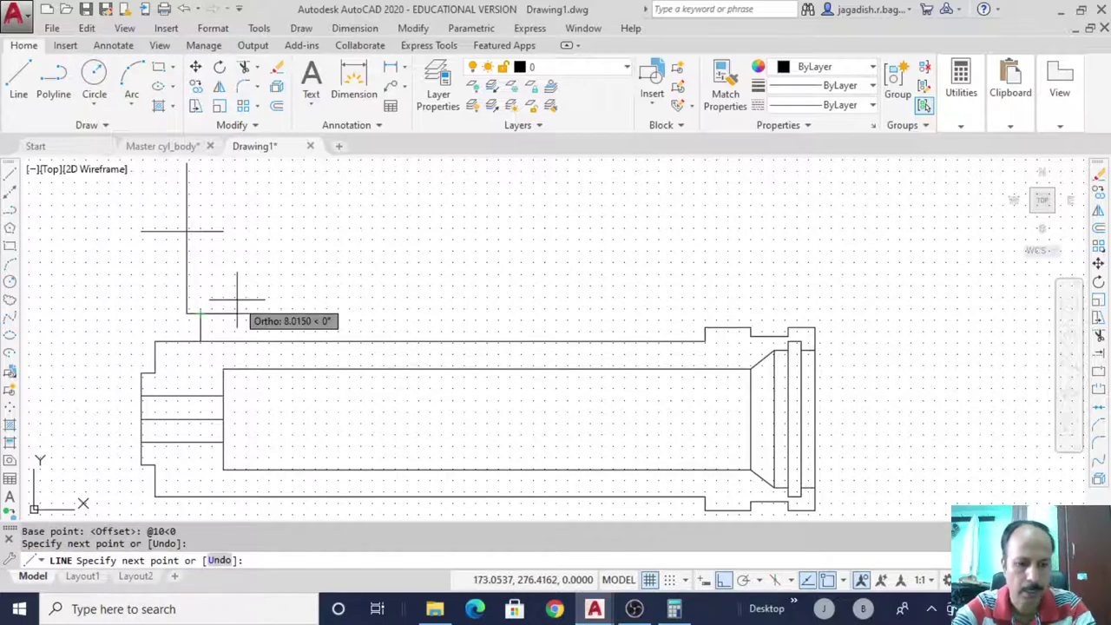
{"action": "left_click", "coordinate": [259, 299]}
{"action": "key", "text": "Escape"}
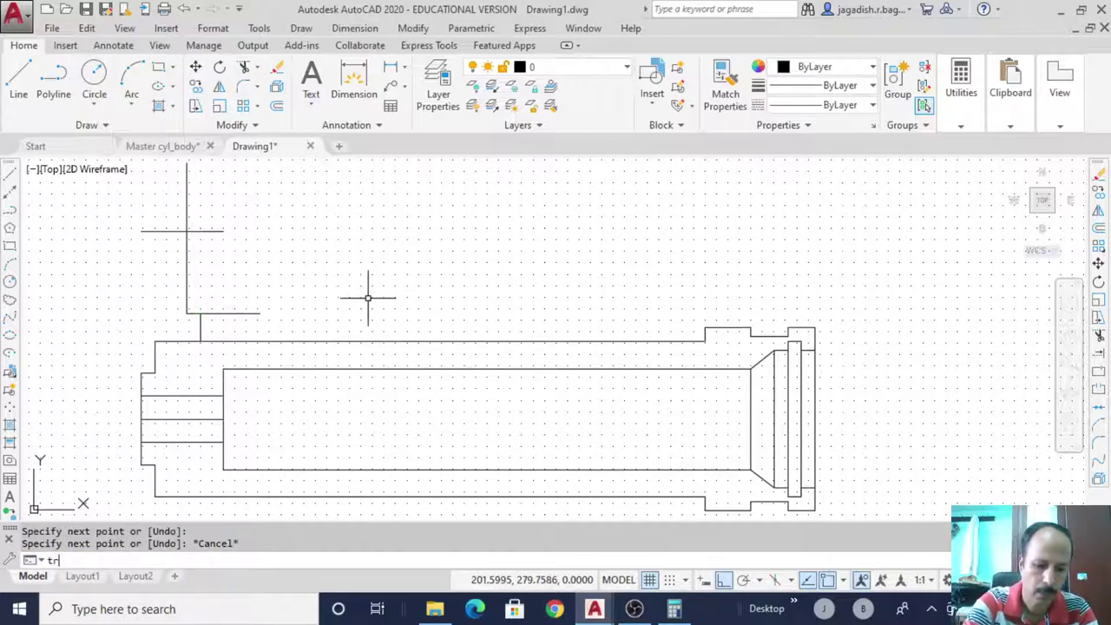
Trim the part of the short horizontal line extending to the right of the new vertical line
{"action": "type", "text": "tr"}
{"action": "key", "text": "Return"}
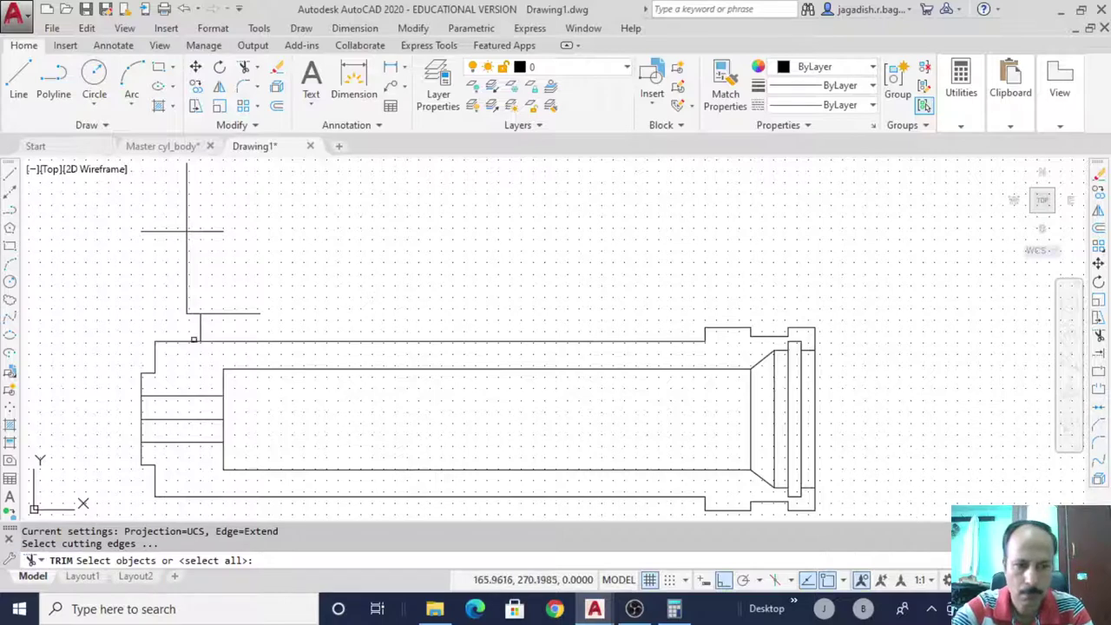
{"action": "left_click", "coordinate": [200, 324]}
{"action": "key", "text": "Return"}
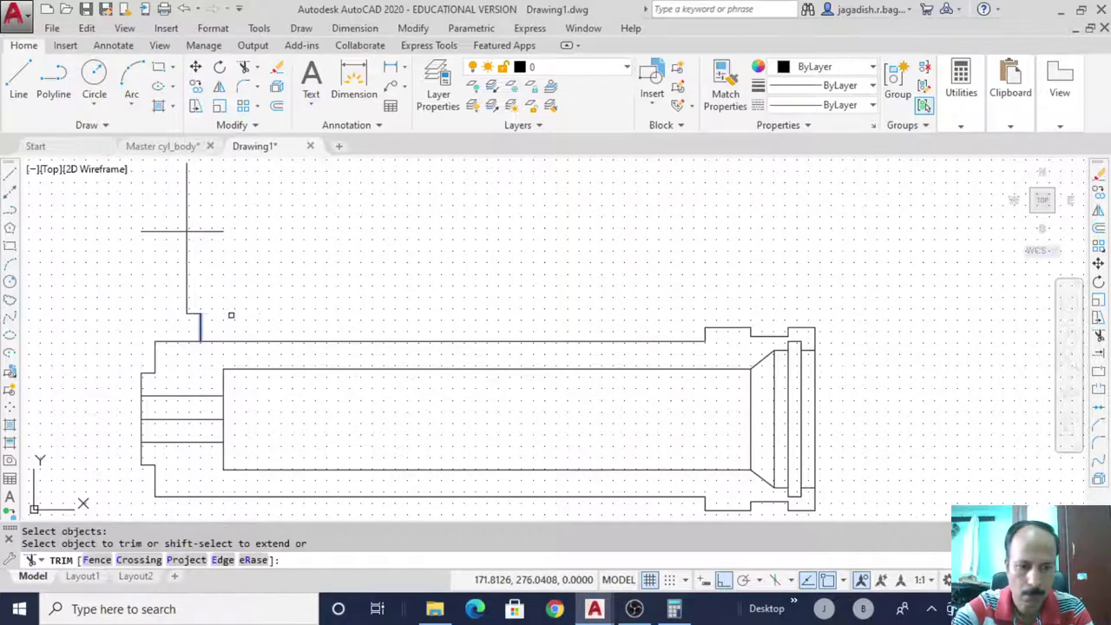
{"action": "right_click", "coordinate": [257, 299]}
{"action": "left_click", "coordinate": [366, 316]}
{"action": "middle_click_drag", "start_coordinate": [343, 261], "coordinate": [374, 311]}
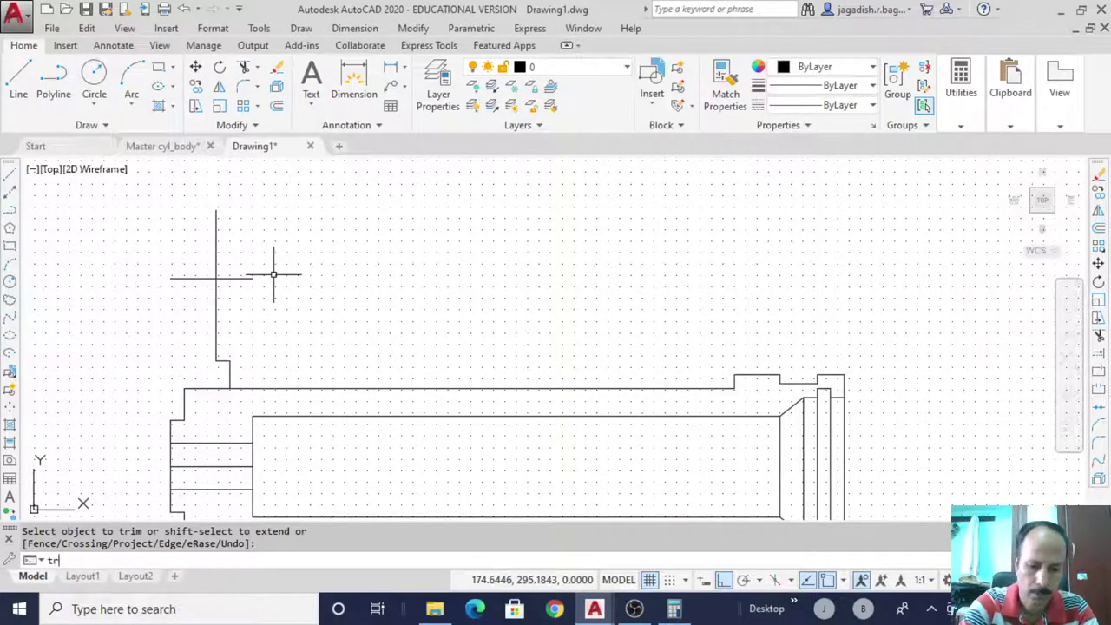
{"action": "type", "text": "im"}
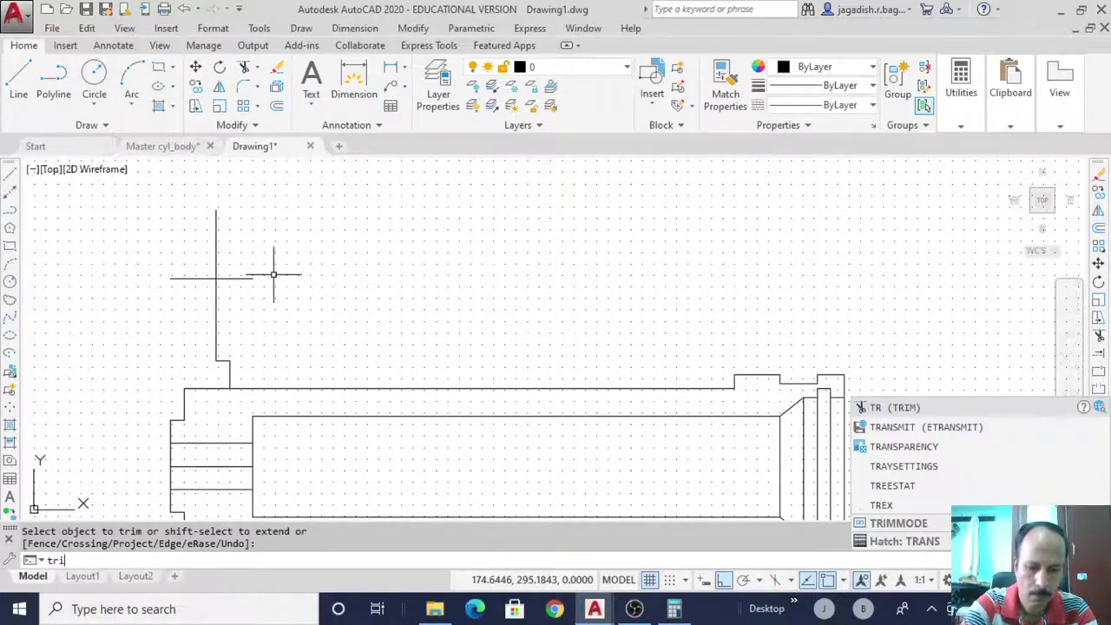
{"action": "key", "text": "Return"}
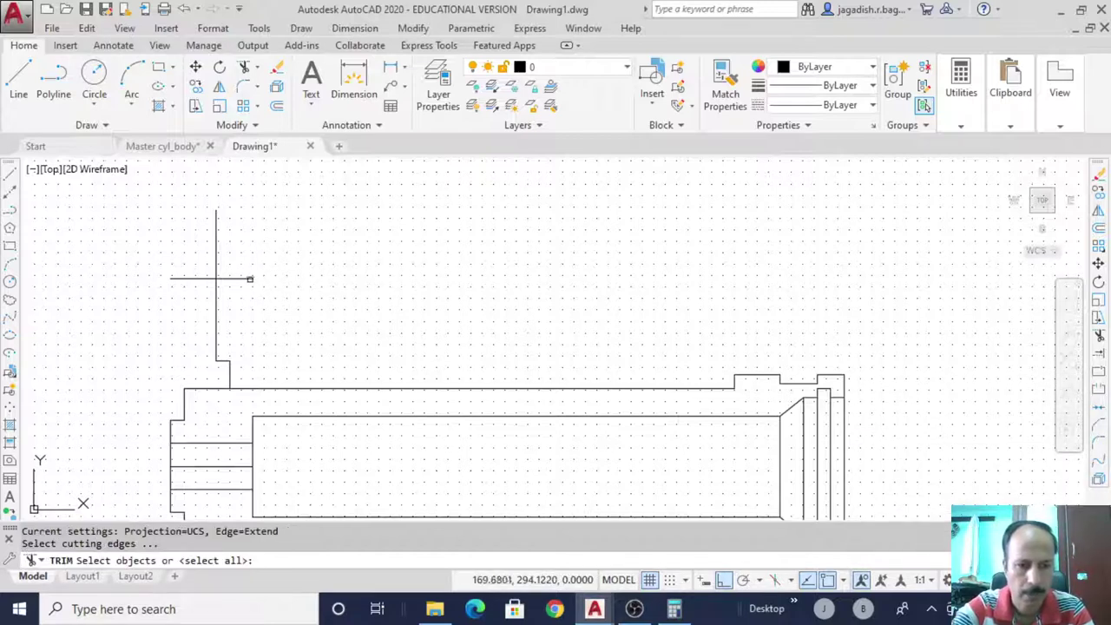
{"action": "left_click", "coordinate": [249, 279]}
{"action": "key", "text": "Return"}
{"action": "left_click", "coordinate": [216, 247]}
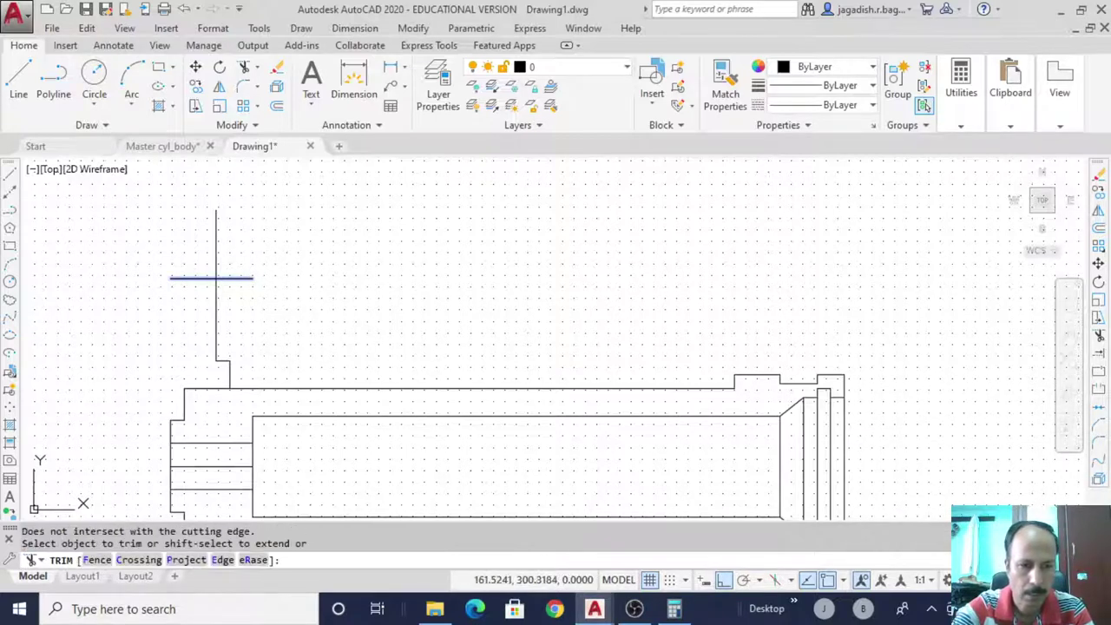
{"action": "key", "text": "Escape"}
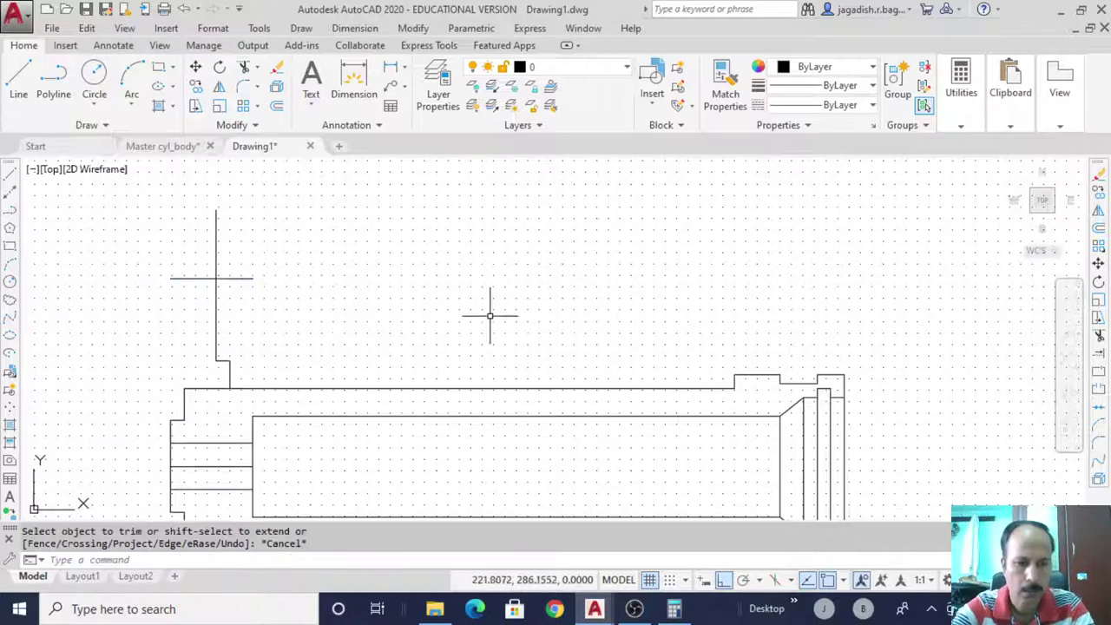
Replace the vertical segment above the port's centre line with an 18-unit line, adding a horizontal line about 18 units to the right from its upper end
{"action": "left_click", "coordinate": [217, 226]}
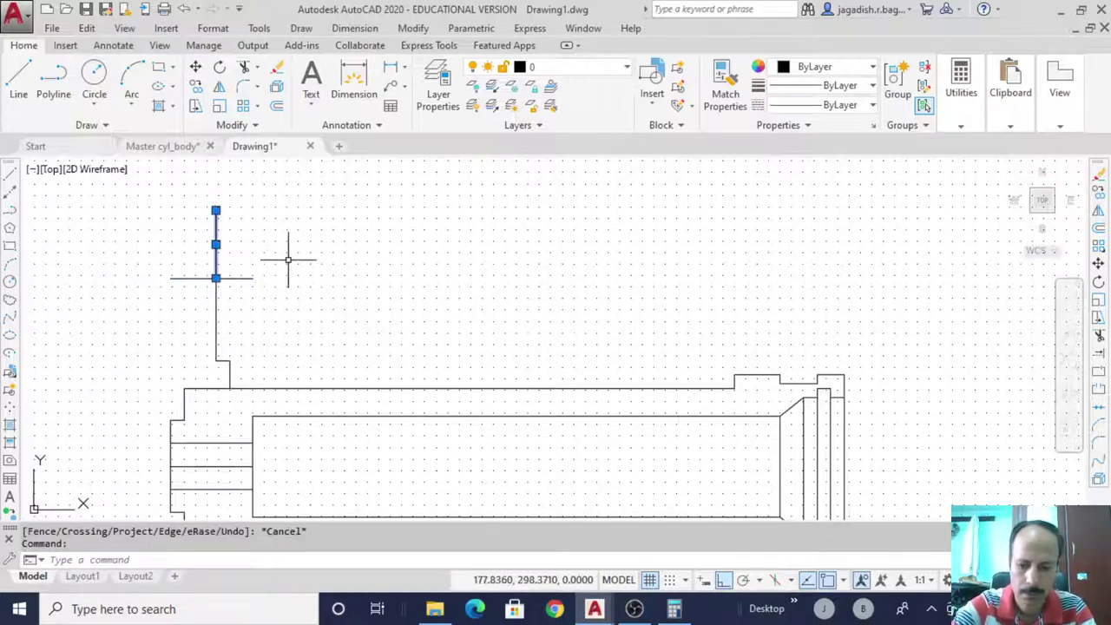
{"action": "key", "text": "Delete"}
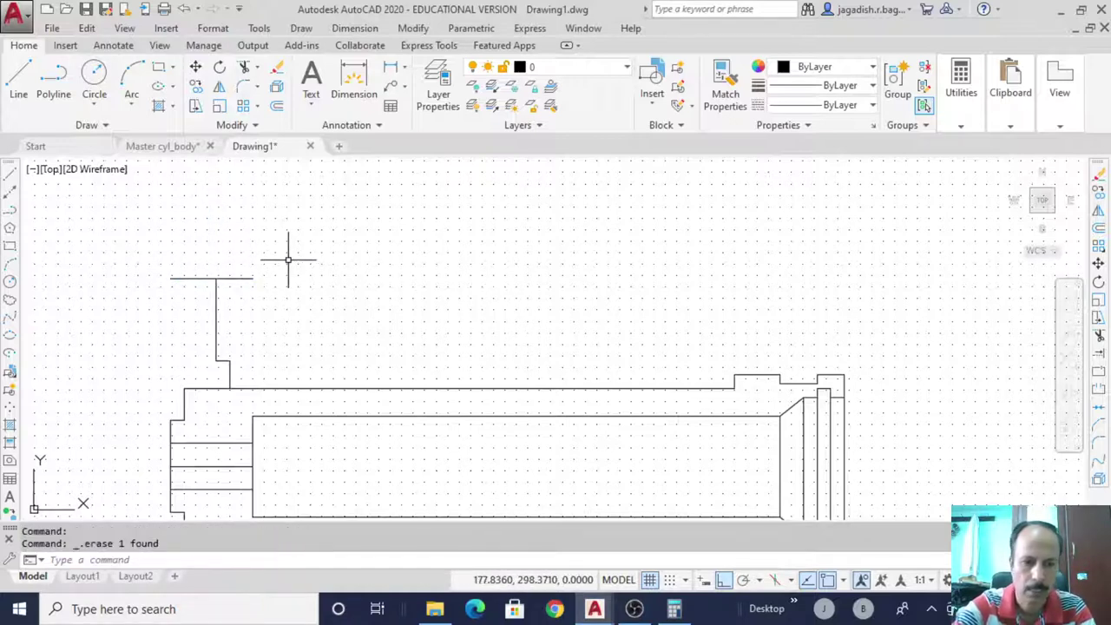
{"action": "left_click", "coordinate": [12, 175]}
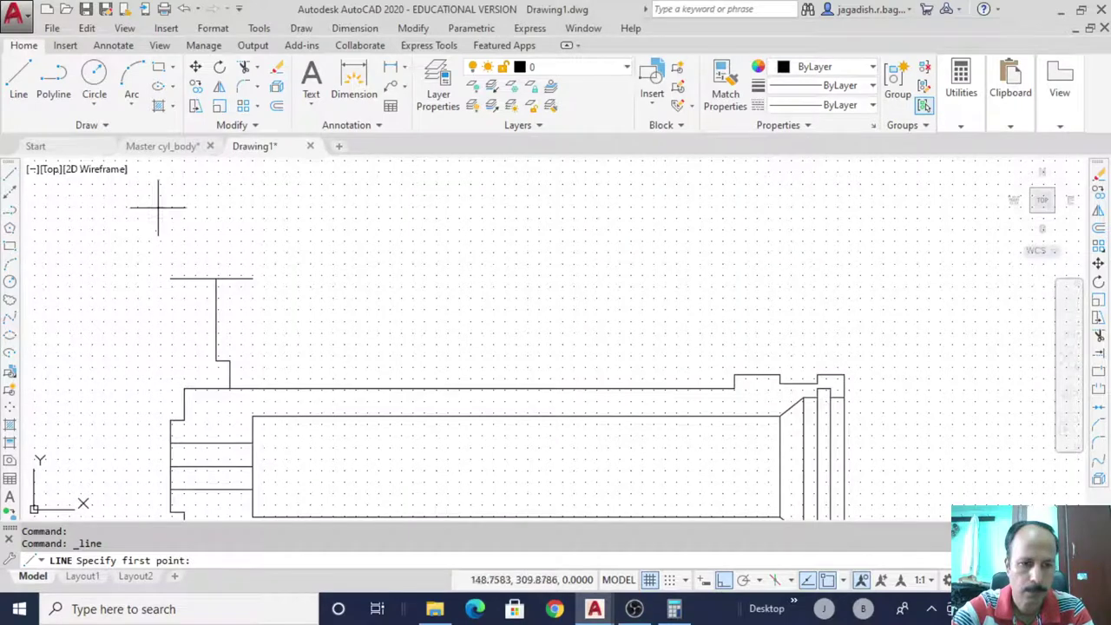
{"action": "left_click", "coordinate": [216, 278]}
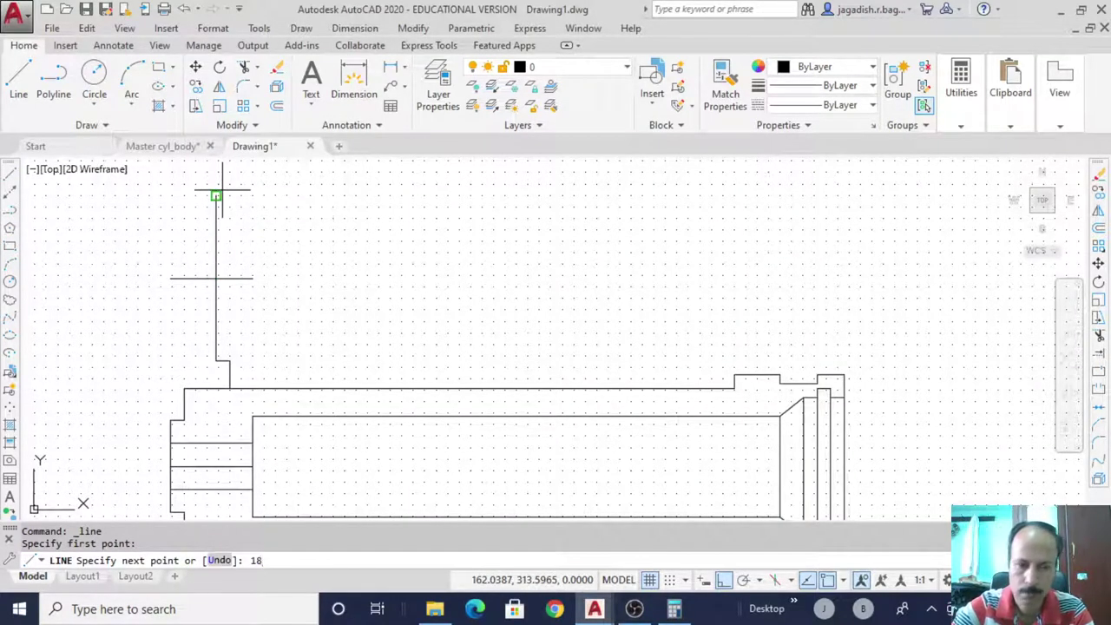
{"action": "key", "text": "Return"}
{"action": "left_click", "coordinate": [298, 198]}
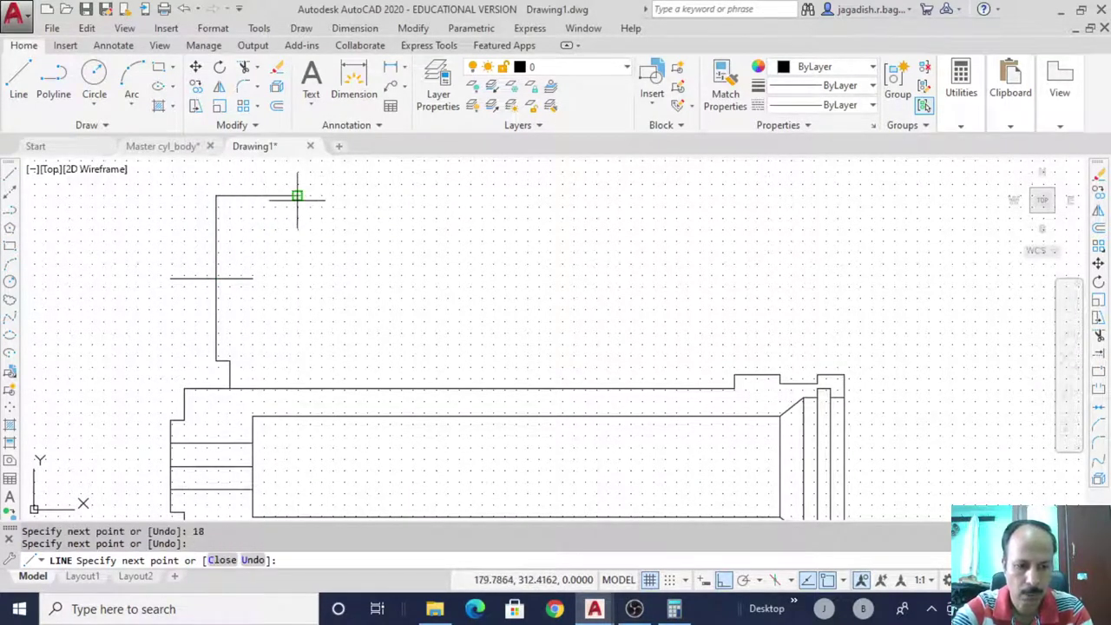
{"action": "key", "text": "Escape"}
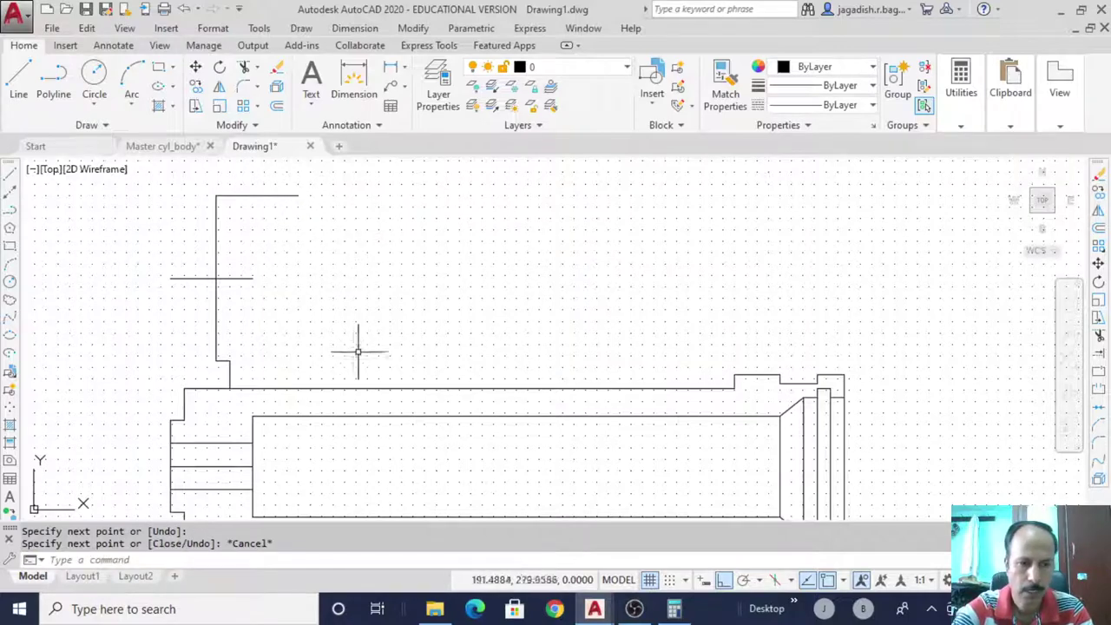
After checking Master cyl_body, draw the port recess in Drawing1, starting 13 units above the centre line, 10 units deep and 26 units high
{"action": "left_click", "coordinate": [595, 611]}
{"action": "left_click", "coordinate": [580, 560]}
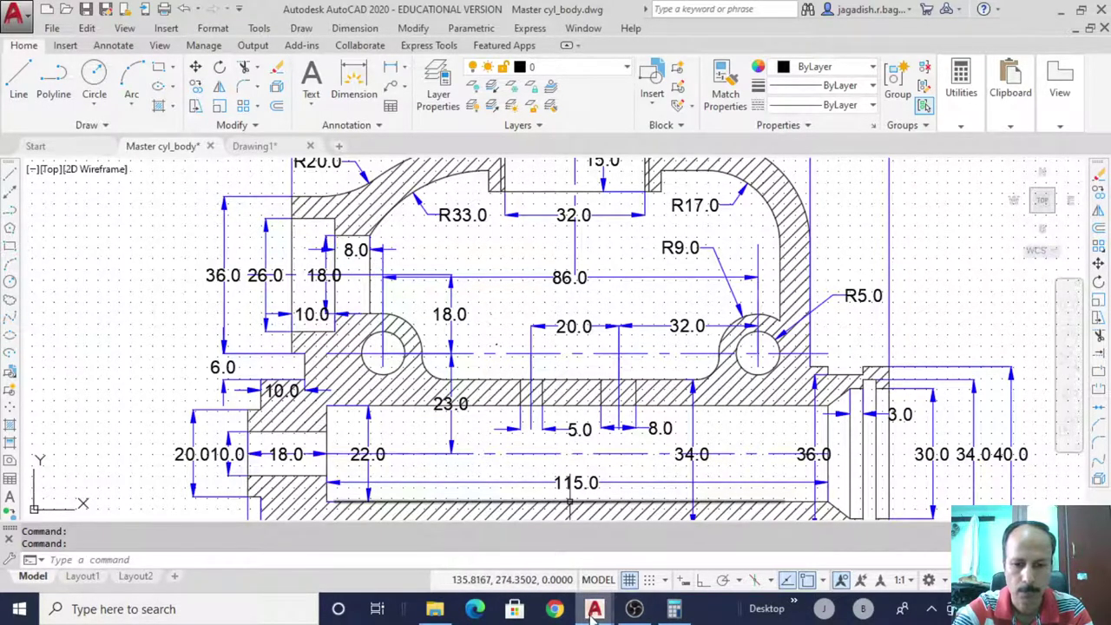
{"action": "mouse_move", "coordinate": [591, 611]}
{"action": "left_click", "coordinate": [677, 550]}
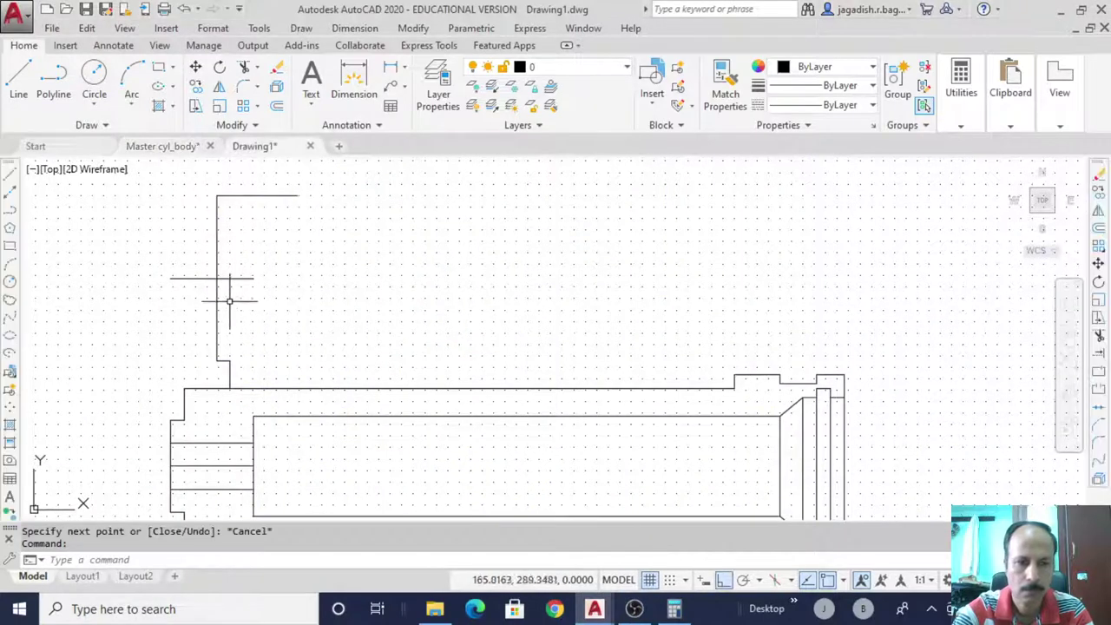
{"action": "left_click", "coordinate": [10, 175]}
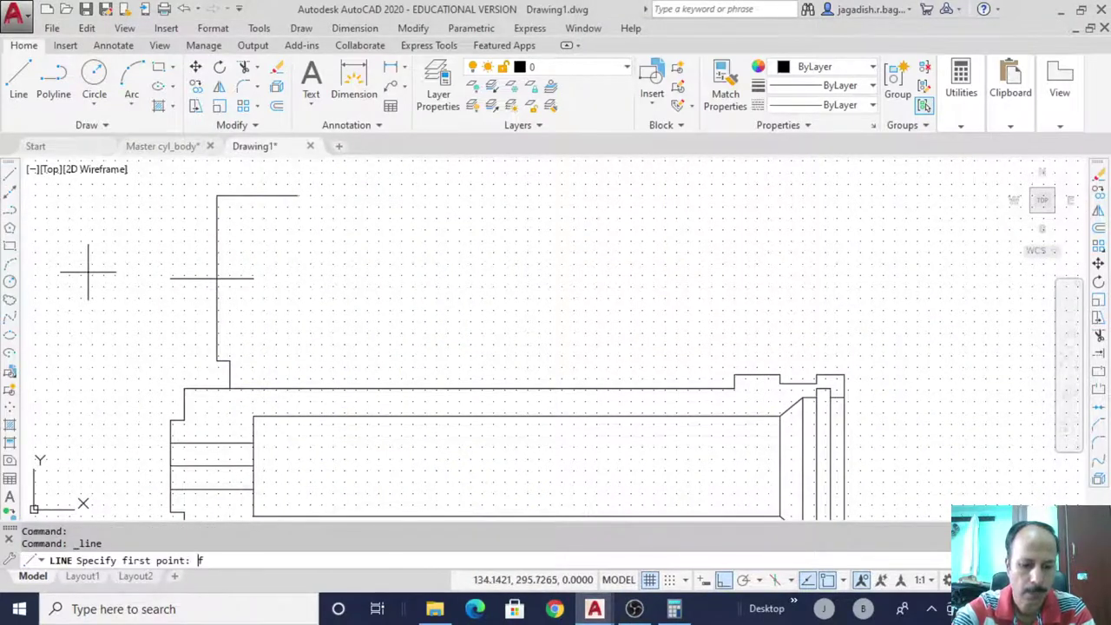
{"action": "type", "text": "from"}
{"action": "key", "text": "Return"}
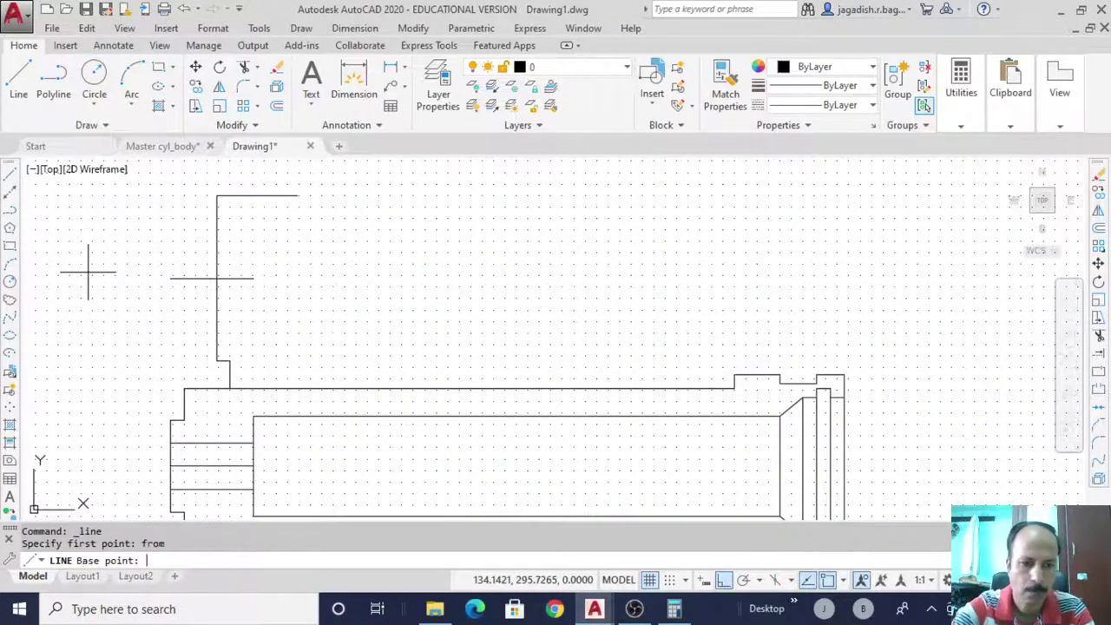
{"action": "left_click", "coordinate": [217, 278]}
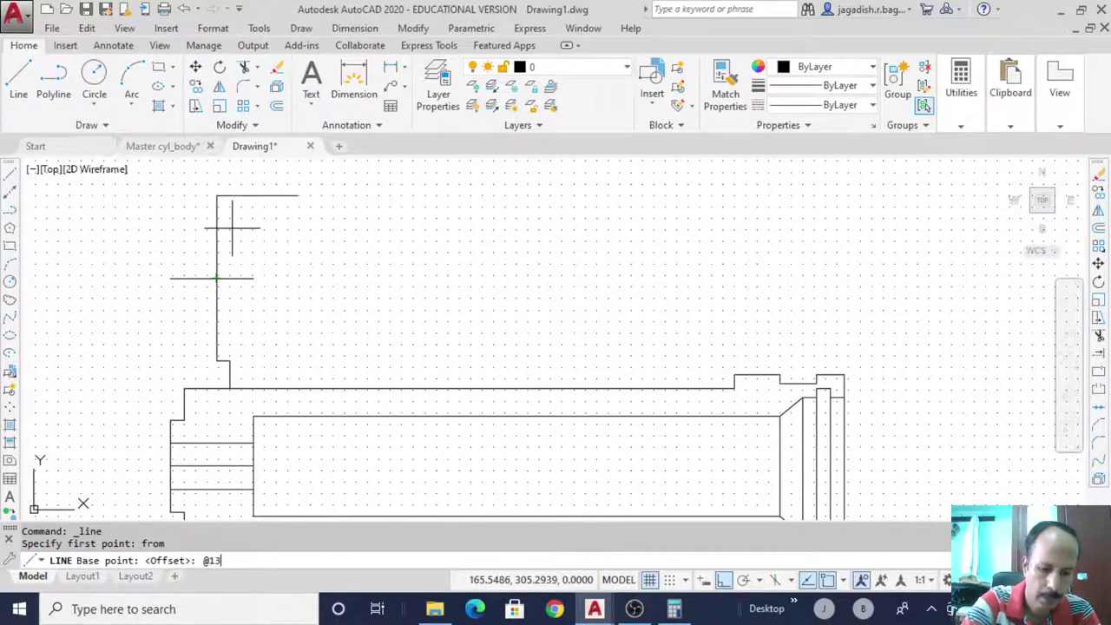
{"action": "type", "text": "@13<90"}
{"action": "key", "text": "Return"}
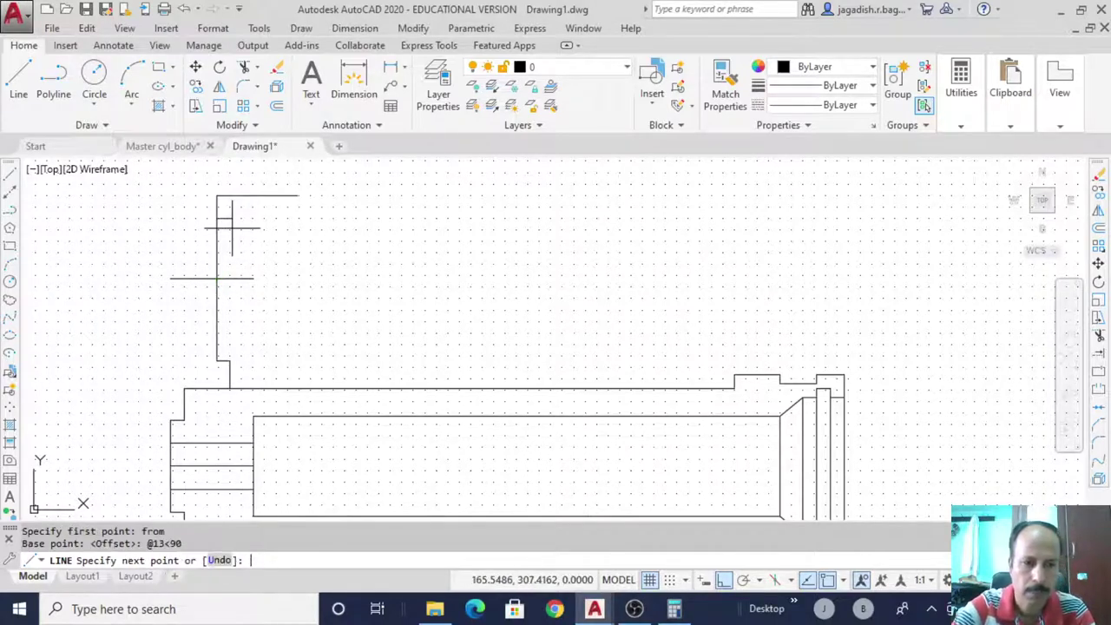
{"action": "type", "text": "10"}
{"action": "key", "text": "Return"}
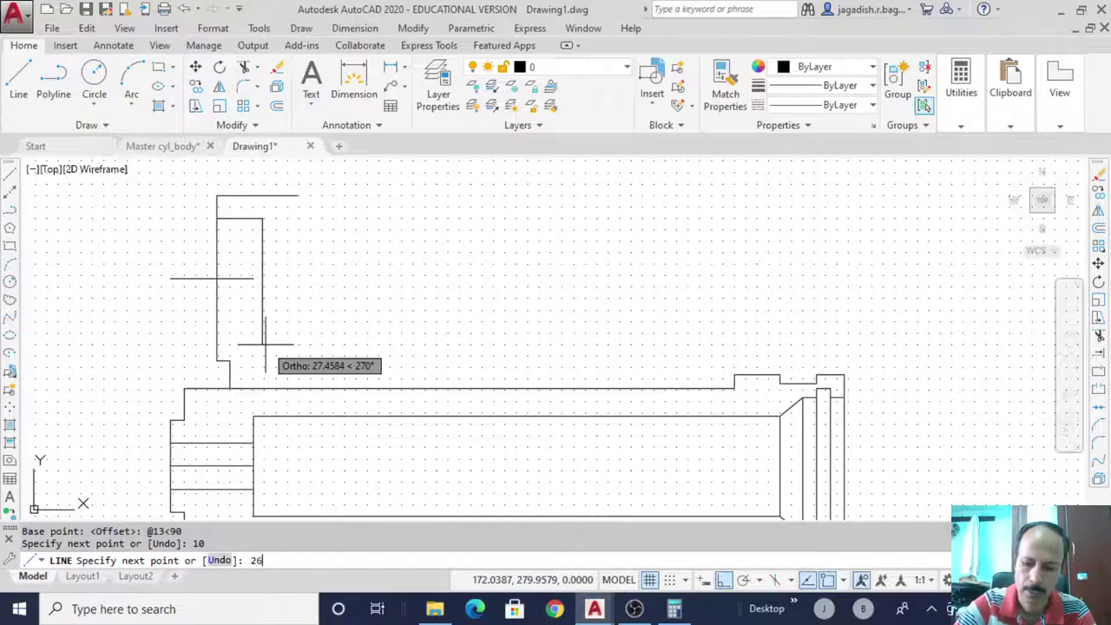
{"action": "key", "text": "Return"}
{"action": "left_click", "coordinate": [215, 338]}
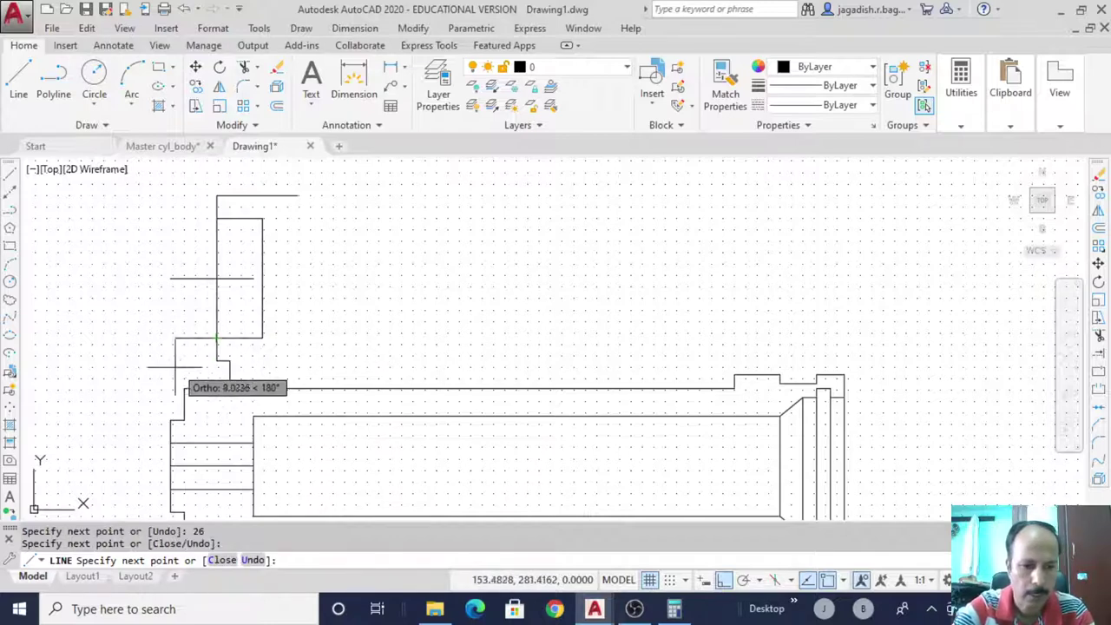
Stretch the right end of the port's horizontal centre line outward so it extends well past the recess
{"action": "key", "text": "Escape"}
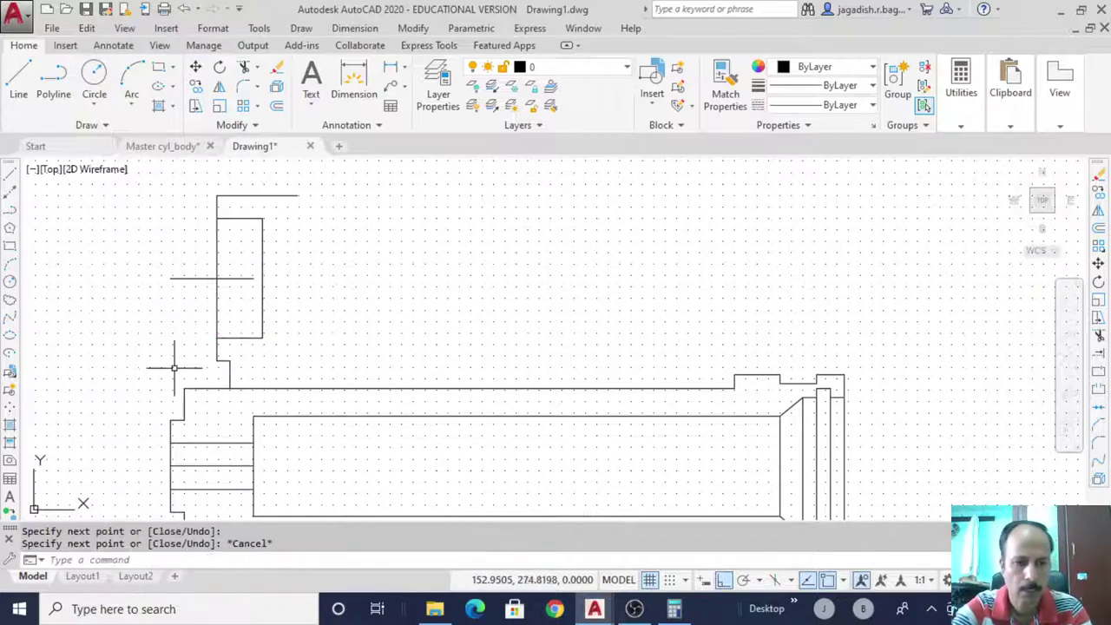
{"action": "left_click", "coordinate": [237, 280]}
{"action": "left_click", "coordinate": [253, 278]}
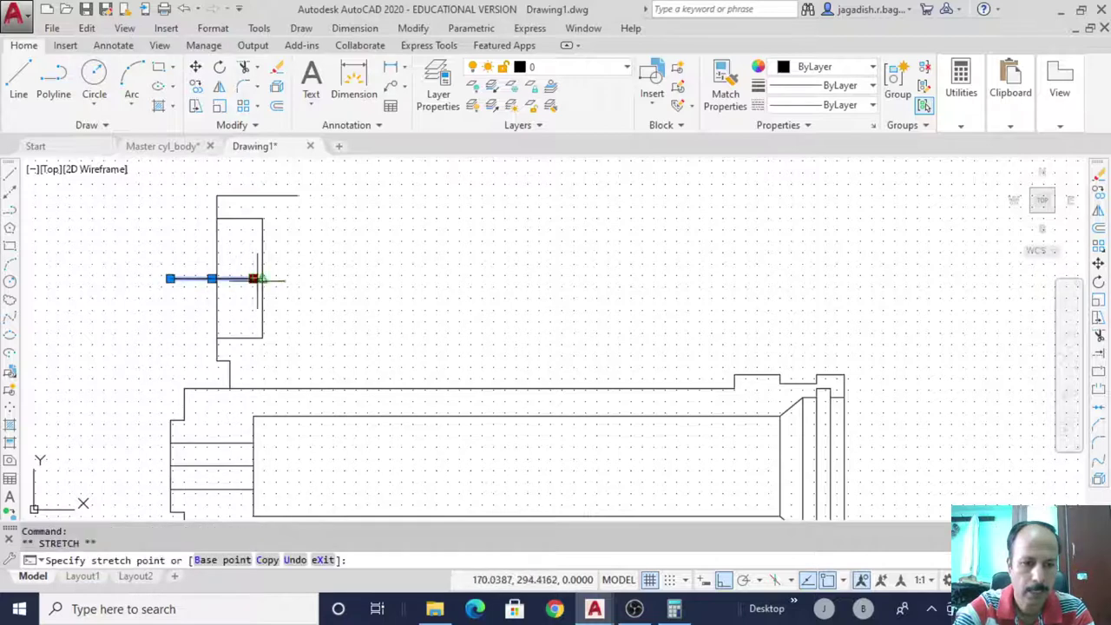
{"action": "left_click", "coordinate": [347, 278]}
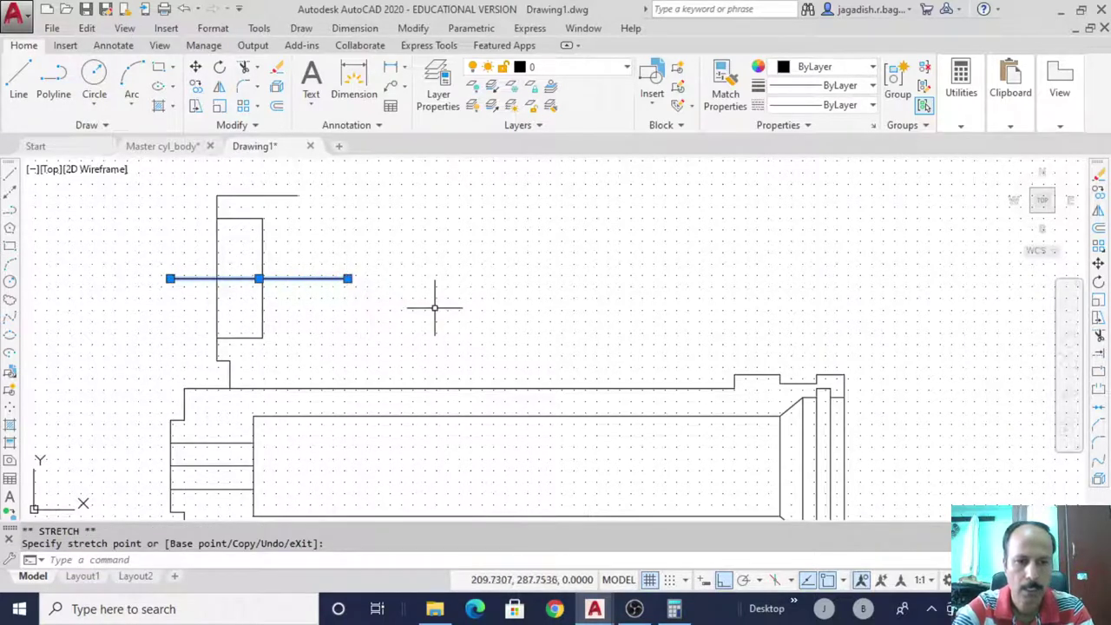
{"action": "key", "text": "Escape"}
{"action": "key", "text": "Escape"}
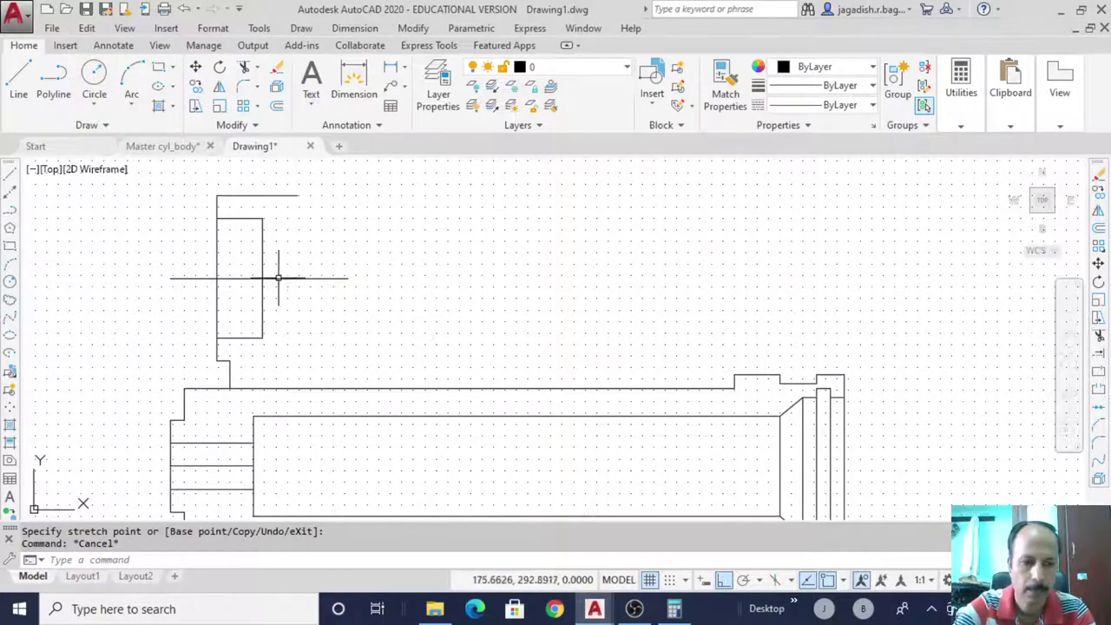
After checking Master cyl_body, draw the port's inner bore in Drawing1, starting 9 units above the centre line, 8 units deep and 18 units high
{"action": "mouse_move", "coordinate": [594, 608]}
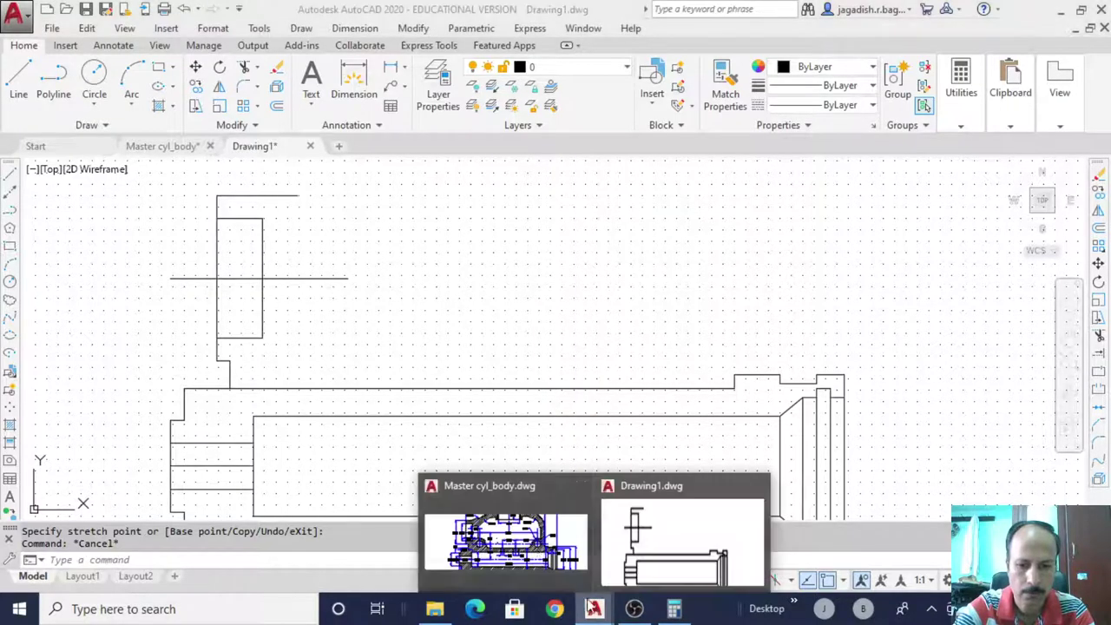
{"action": "left_click", "coordinate": [507, 538]}
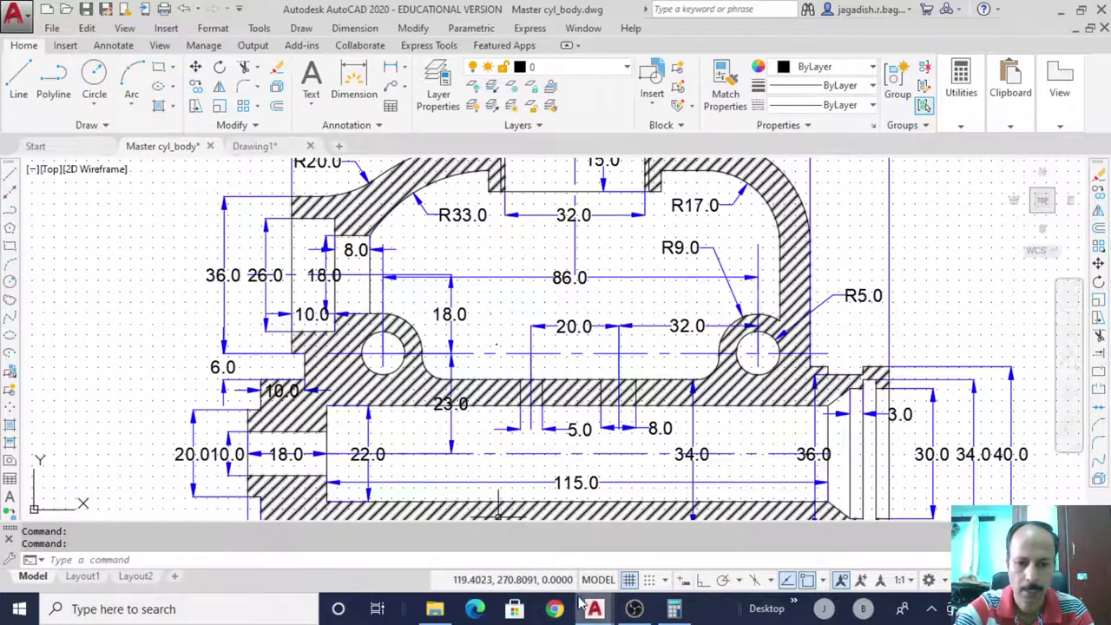
{"action": "mouse_move", "coordinate": [595, 612]}
{"action": "left_click", "coordinate": [655, 547]}
{"action": "key", "text": "Escape"}
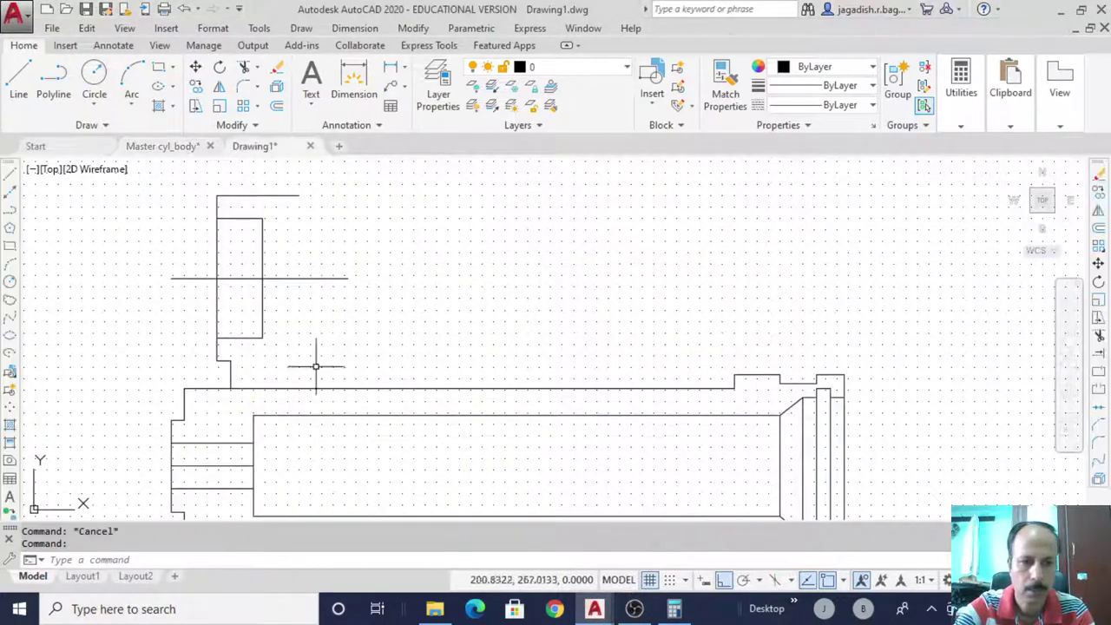
{"action": "left_click", "coordinate": [12, 191]}
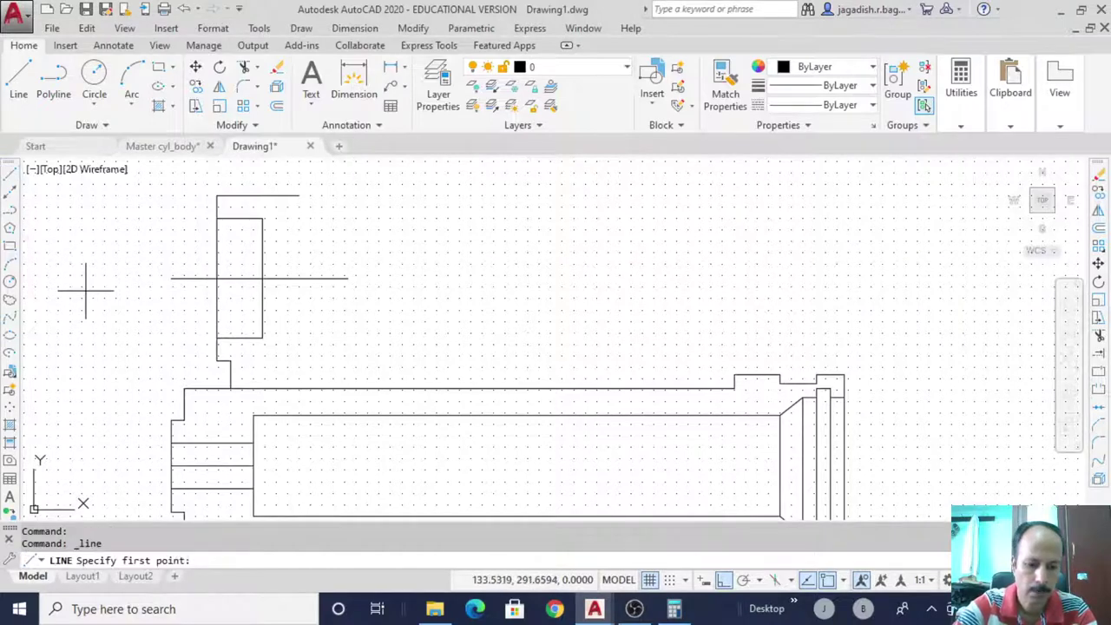
{"action": "type", "text": "from"}
{"action": "key", "text": "Return"}
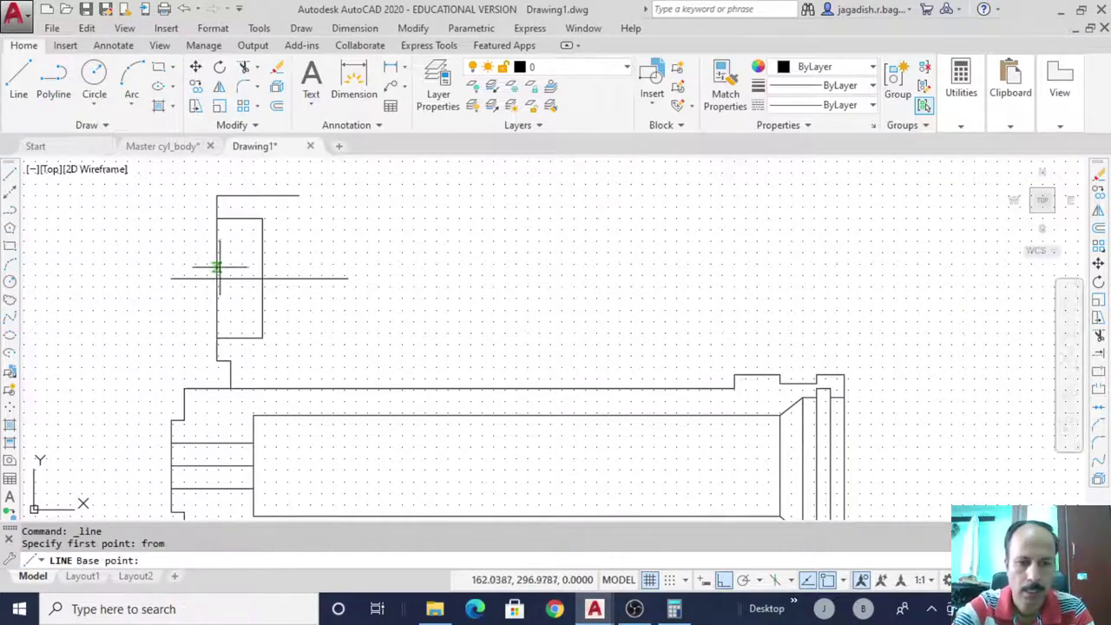
{"action": "left_click", "coordinate": [263, 278]}
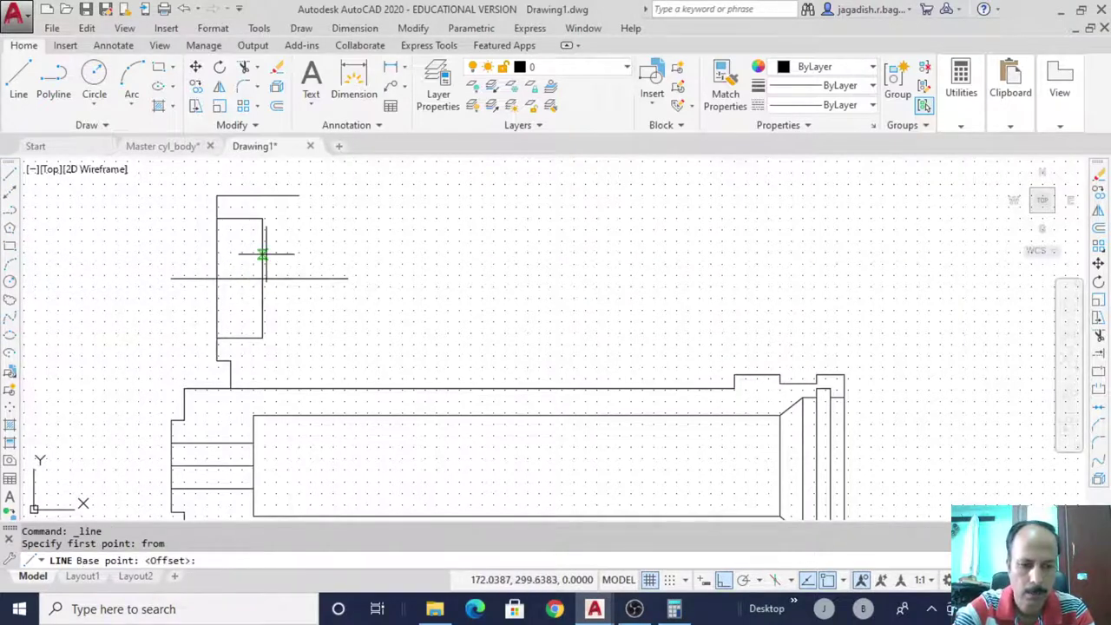
{"action": "type", "text": "@"}
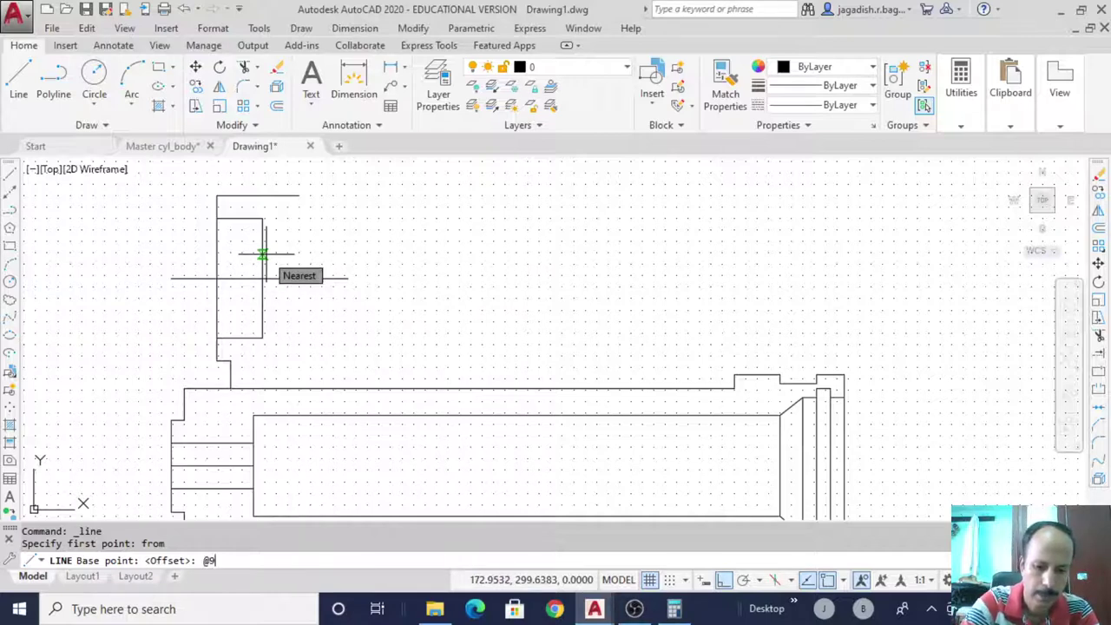
{"action": "type", "text": "9<90"}
{"action": "key", "text": "Return"}
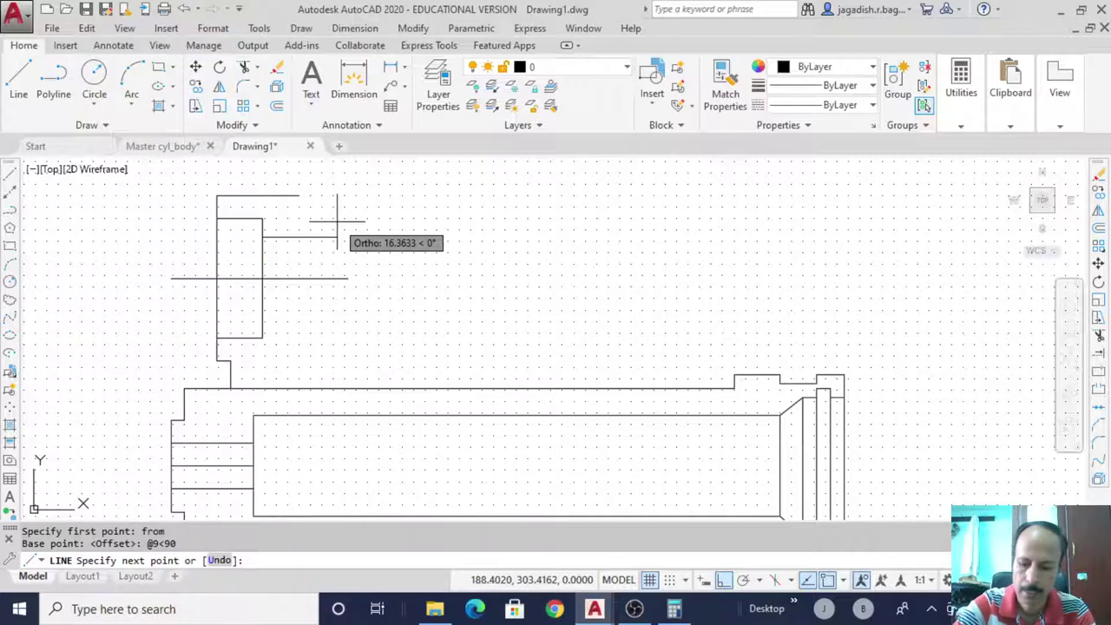
{"action": "key", "text": "Return"}
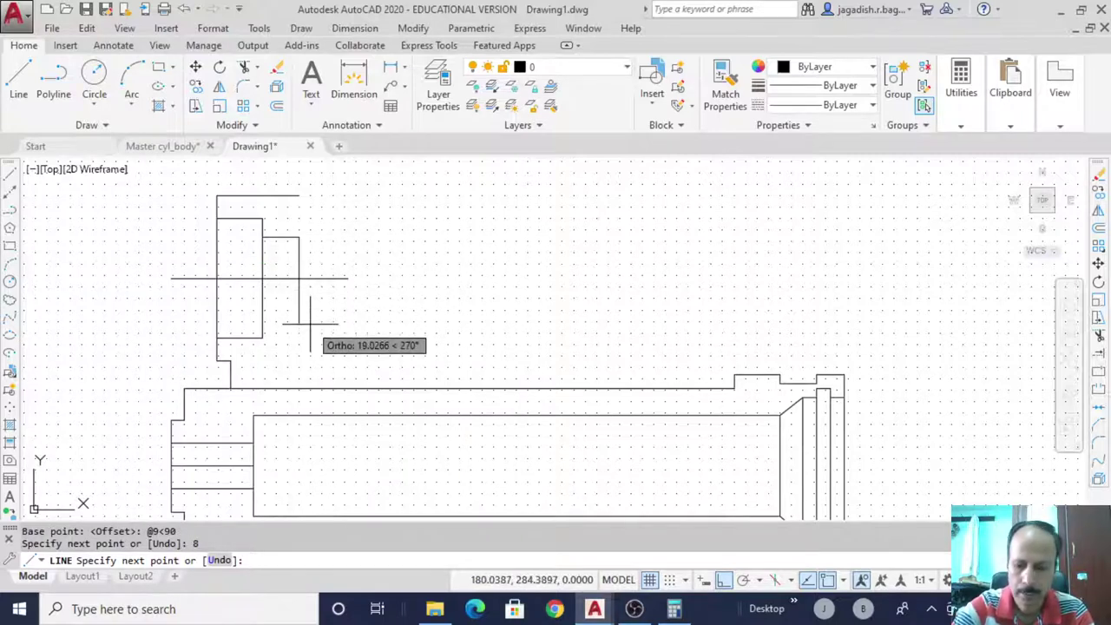
{"action": "type", "text": "18"}
{"action": "key", "text": "Return"}
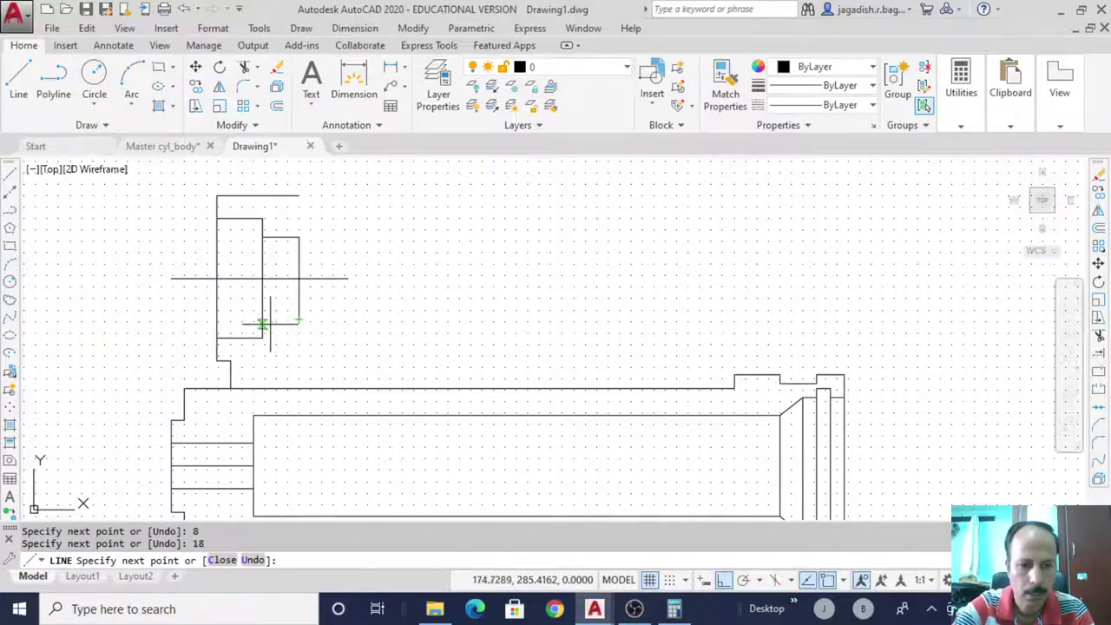
{"action": "left_click", "coordinate": [270, 324]}
{"action": "key", "text": "Escape"}
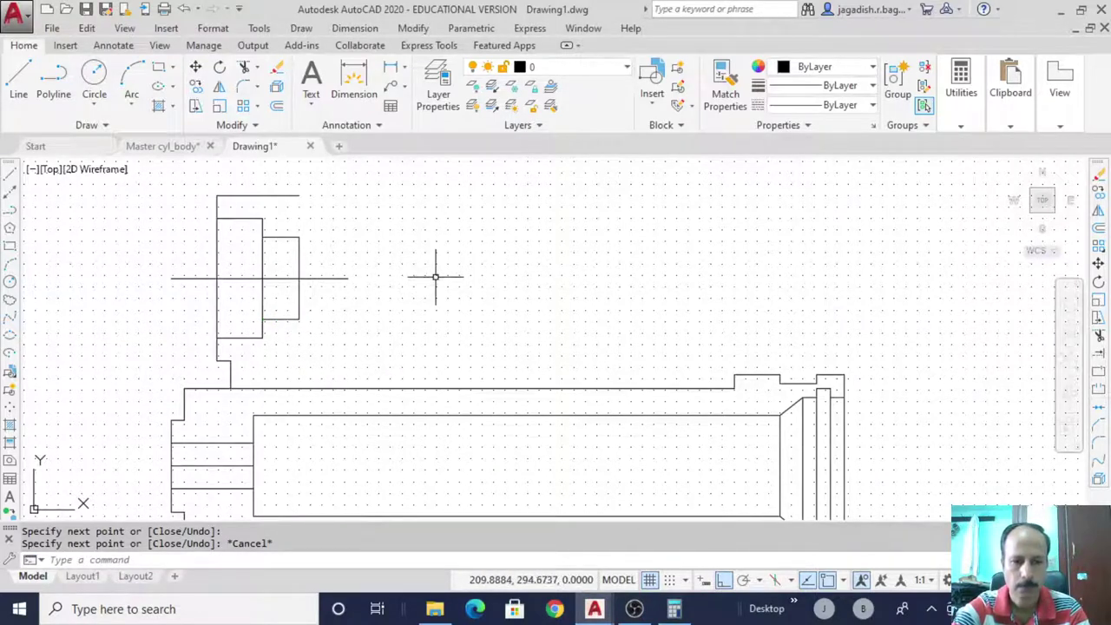
Examine the reservoir's upper outline dimensions and the side view in Master cyl_body, and return to Drawing1
{"action": "scroll", "coordinate": [436, 277], "scroll_direction": "down", "scroll_amount": 2}
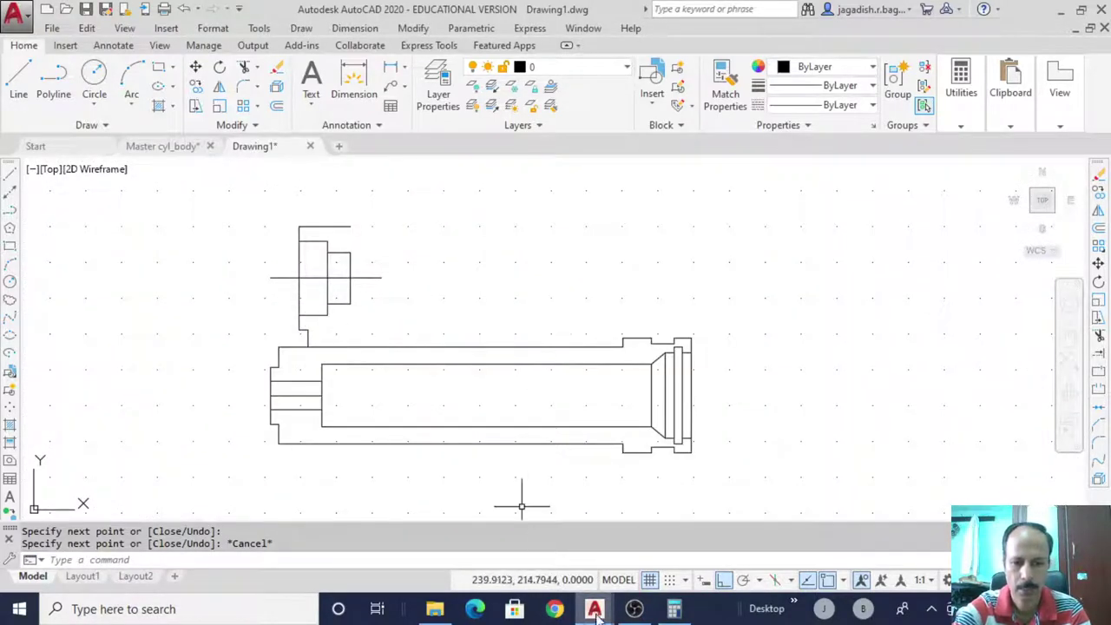
{"action": "mouse_move", "coordinate": [601, 617]}
{"action": "left_click", "coordinate": [533, 545]}
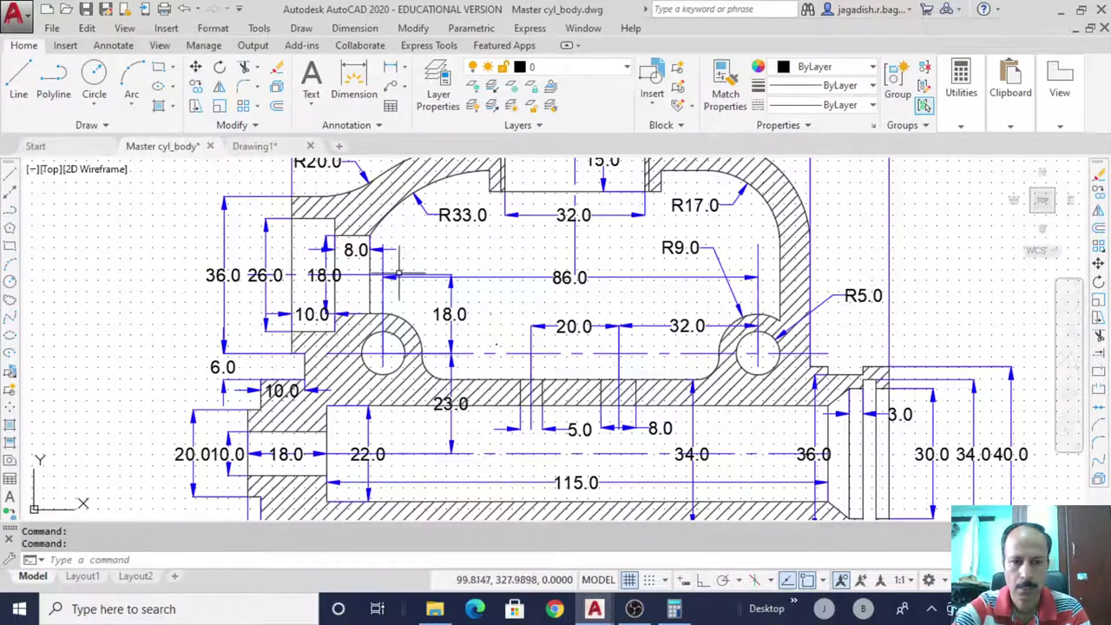
{"action": "scroll", "coordinate": [578, 279], "scroll_direction": "down", "scroll_amount": 1}
{"action": "scroll", "coordinate": [613, 305], "scroll_direction": "up", "scroll_amount": 1}
{"action": "middle_click_drag", "start_coordinate": [613, 305], "coordinate": [606, 314]}
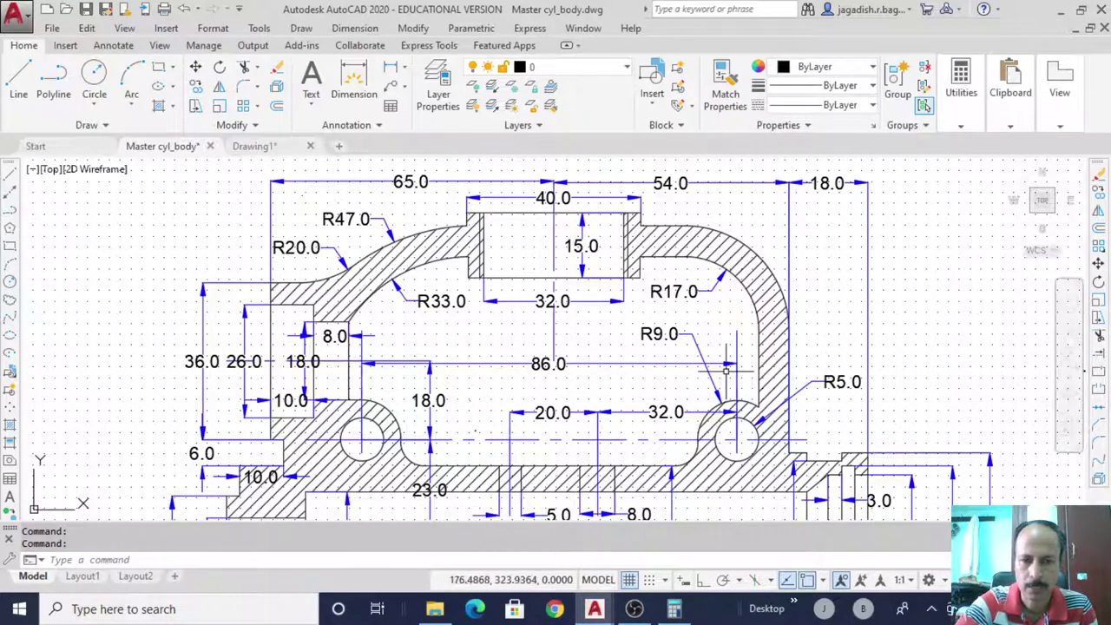
{"action": "middle_click_drag", "start_coordinate": [644, 261], "coordinate": [674, 179]}
{"action": "scroll", "coordinate": [755, 288], "scroll_direction": "down", "scroll_amount": 3}
{"action": "middle_click_drag", "start_coordinate": [755, 288], "coordinate": [468, 283]}
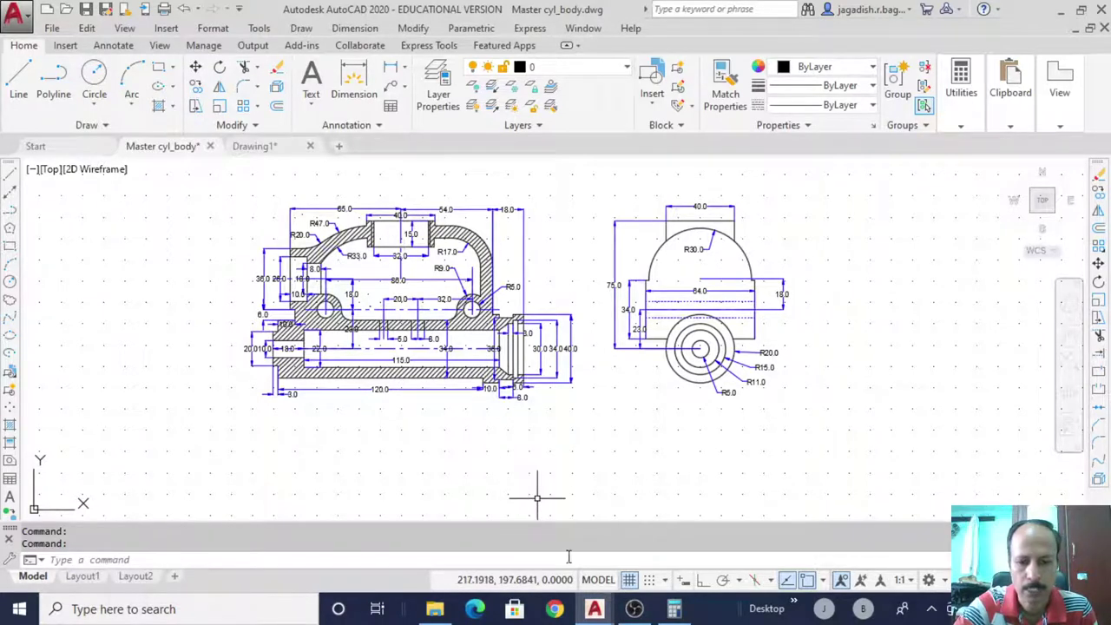
{"action": "mouse_move", "coordinate": [595, 608]}
{"action": "left_click", "coordinate": [647, 545]}
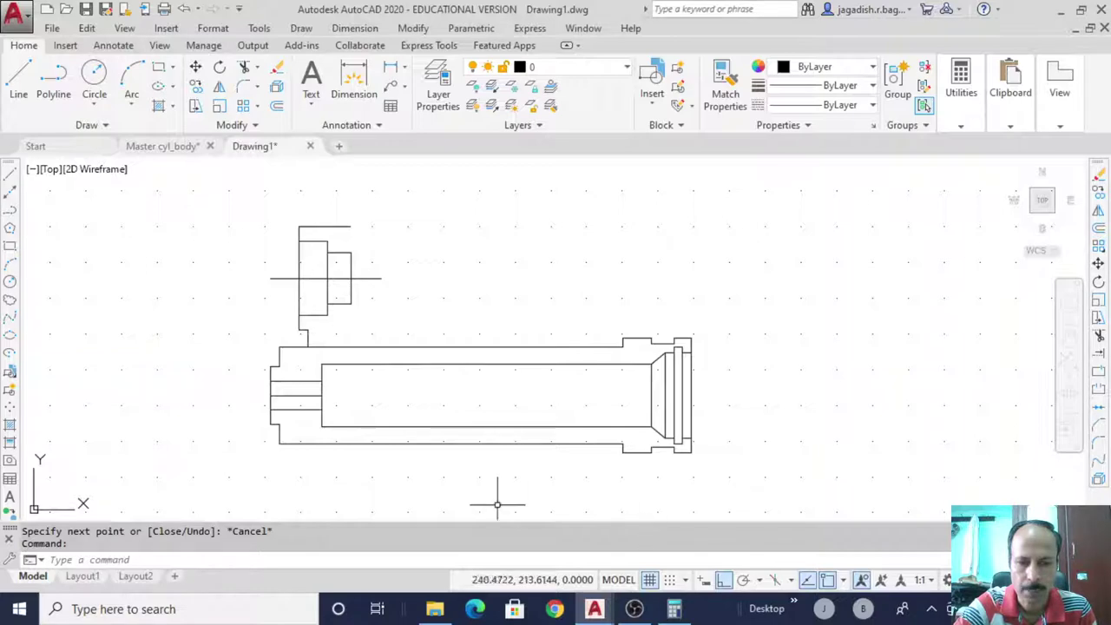
Draw the cylinder's horizontal centre line from the left end of the main bore to the body's right end face
{"action": "left_click", "coordinate": [11, 174]}
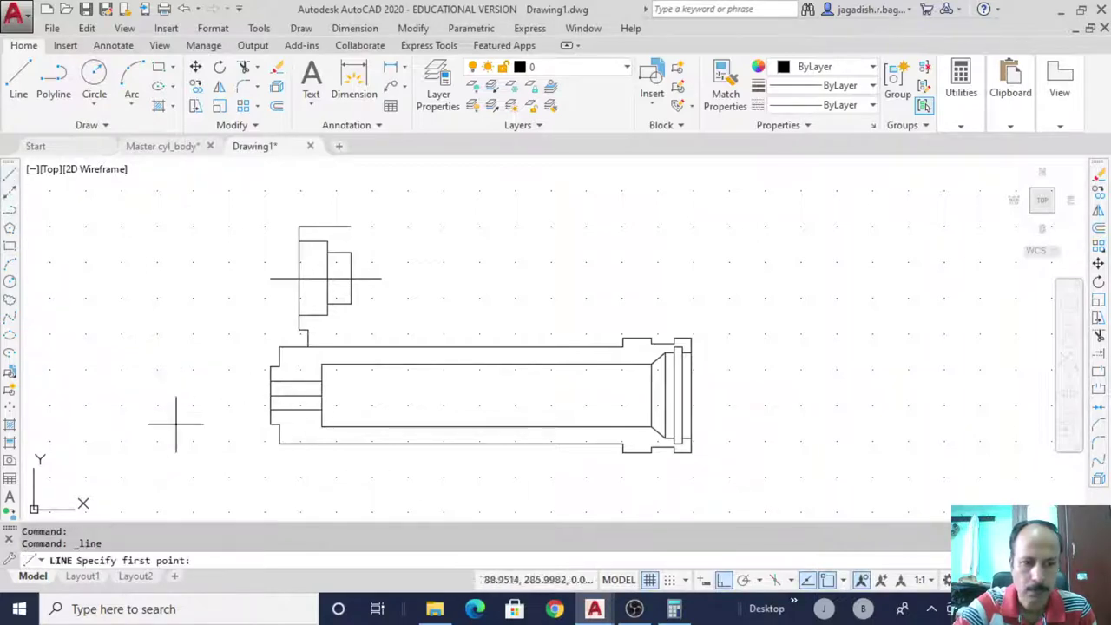
{"action": "left_click", "coordinate": [321, 396]}
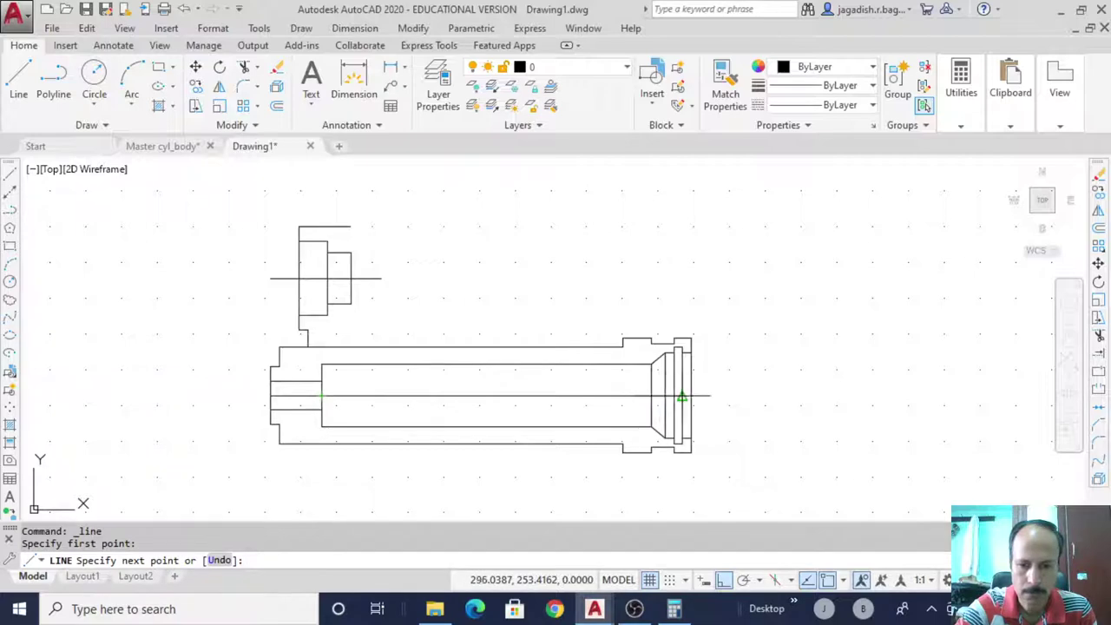
{"action": "left_click", "coordinate": [690, 396]}
{"action": "key", "text": "Escape"}
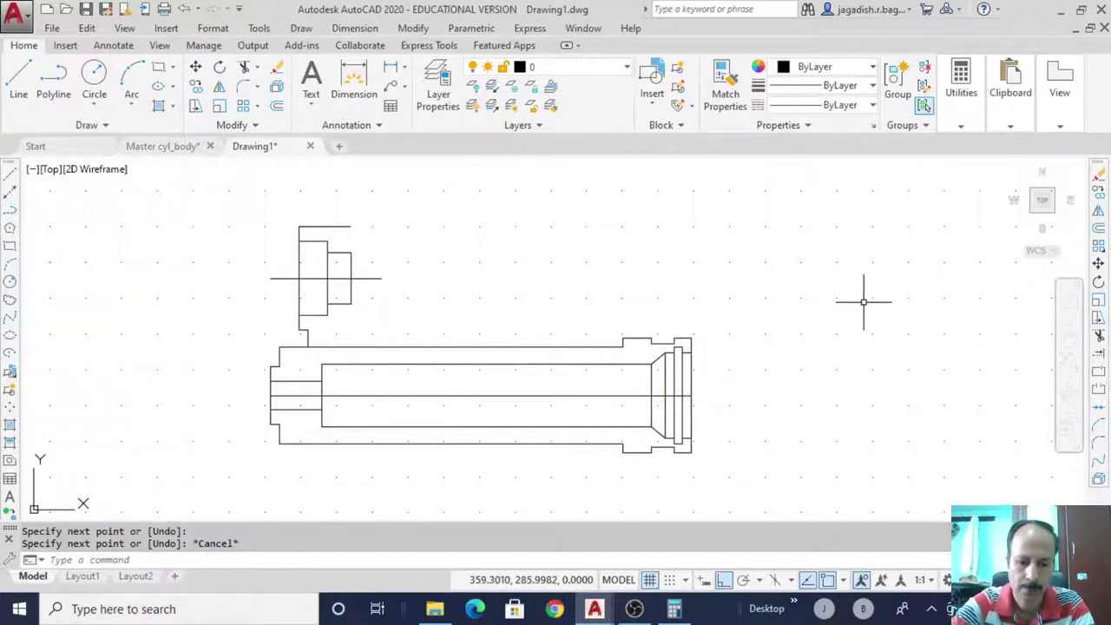
Offset the cylinder's centre line 75 units upward to mark the top level of the reservoir
{"action": "type", "text": "offset"}
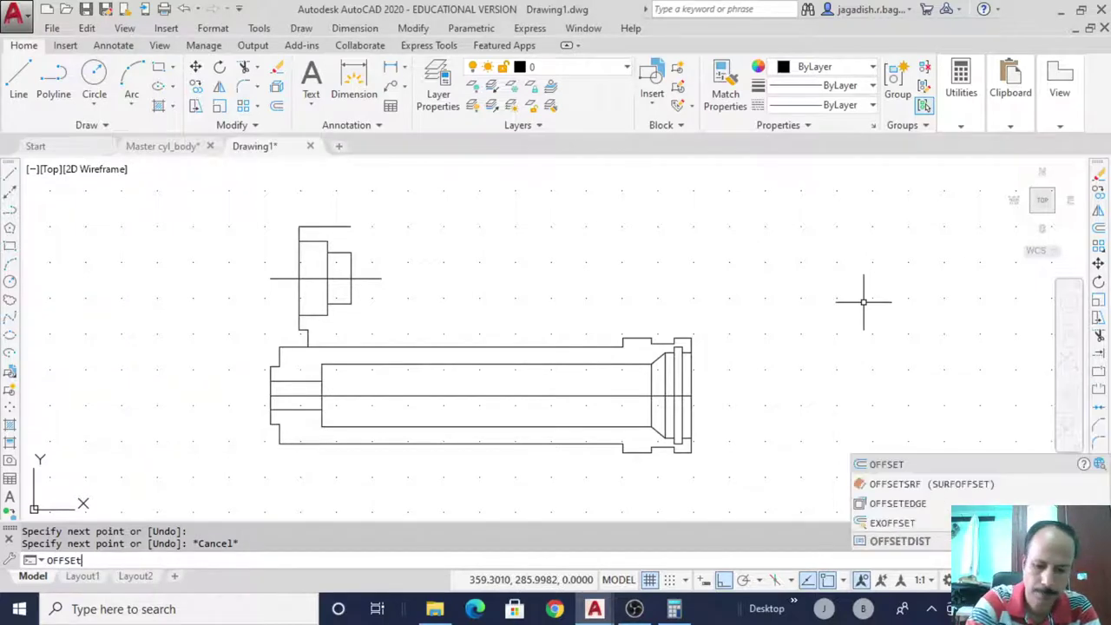
{"action": "key", "text": "Return"}
{"action": "key", "text": "Return"}
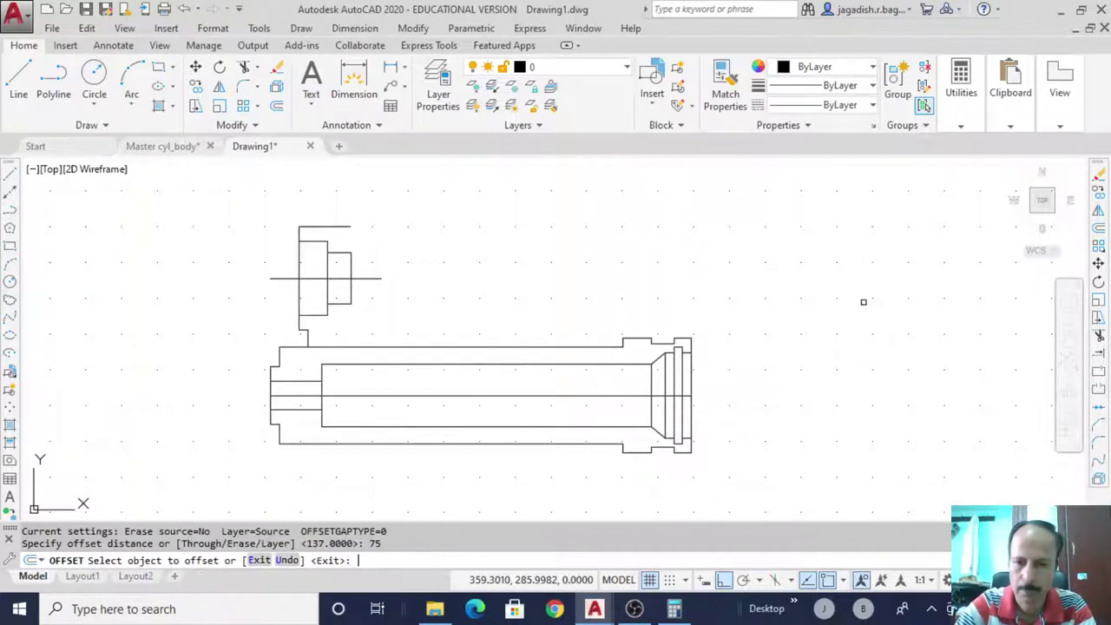
{"action": "left_click", "coordinate": [521, 396]}
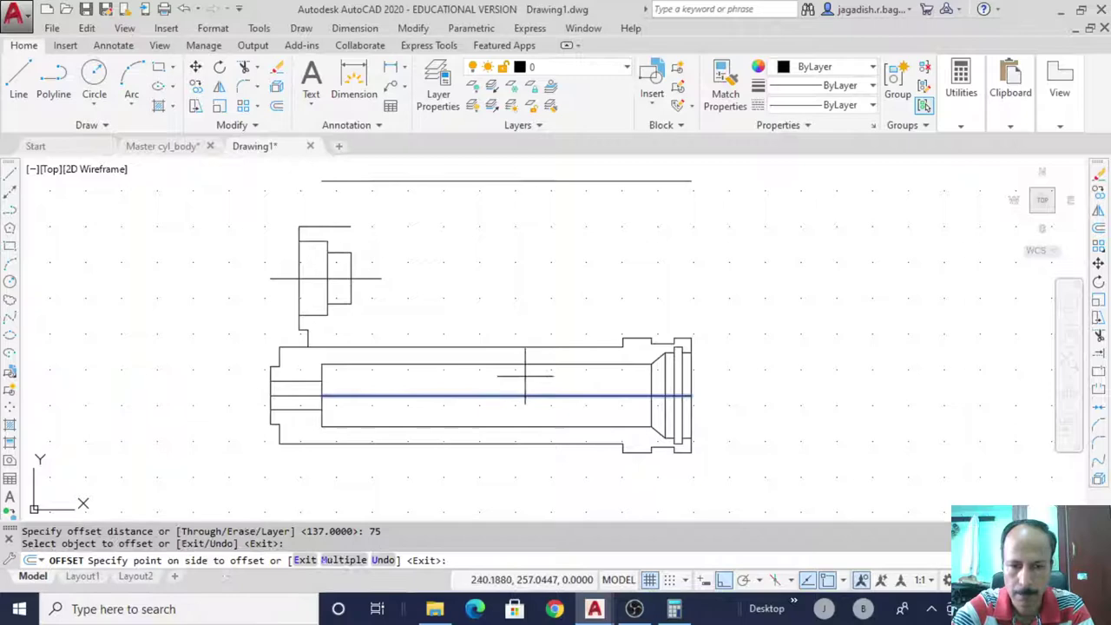
{"action": "left_click", "coordinate": [527, 257]}
{"action": "right_click", "coordinate": [647, 280]}
{"action": "left_click", "coordinate": [694, 287]}
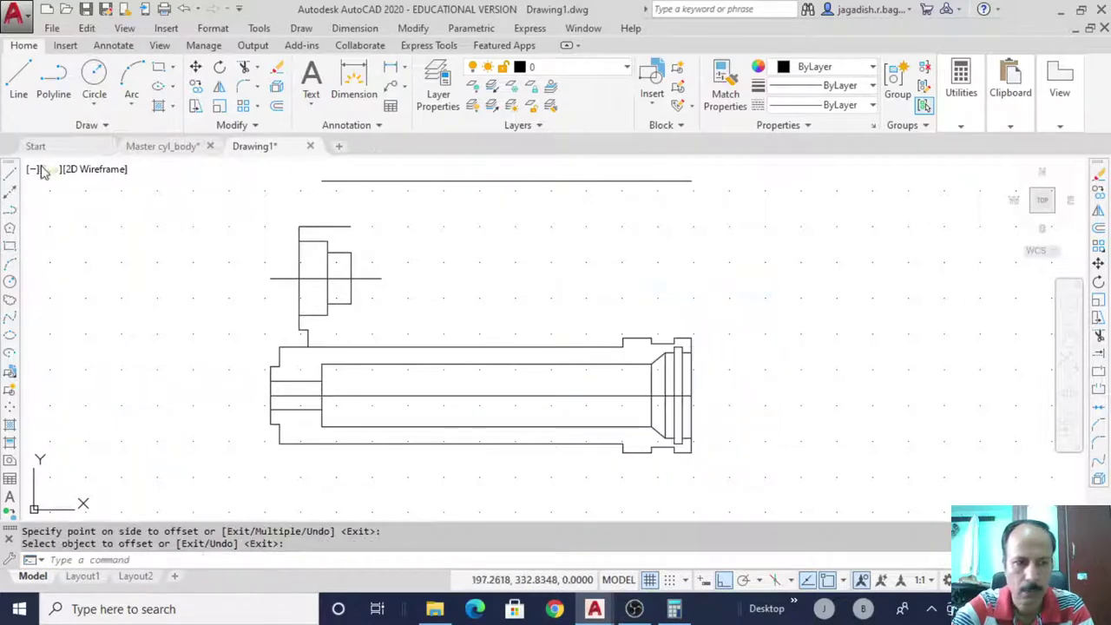
Draw a vertical line from the body's upper right corner up to just beyond the reservoir's top level line
{"action": "left_click", "coordinate": [8, 182]}
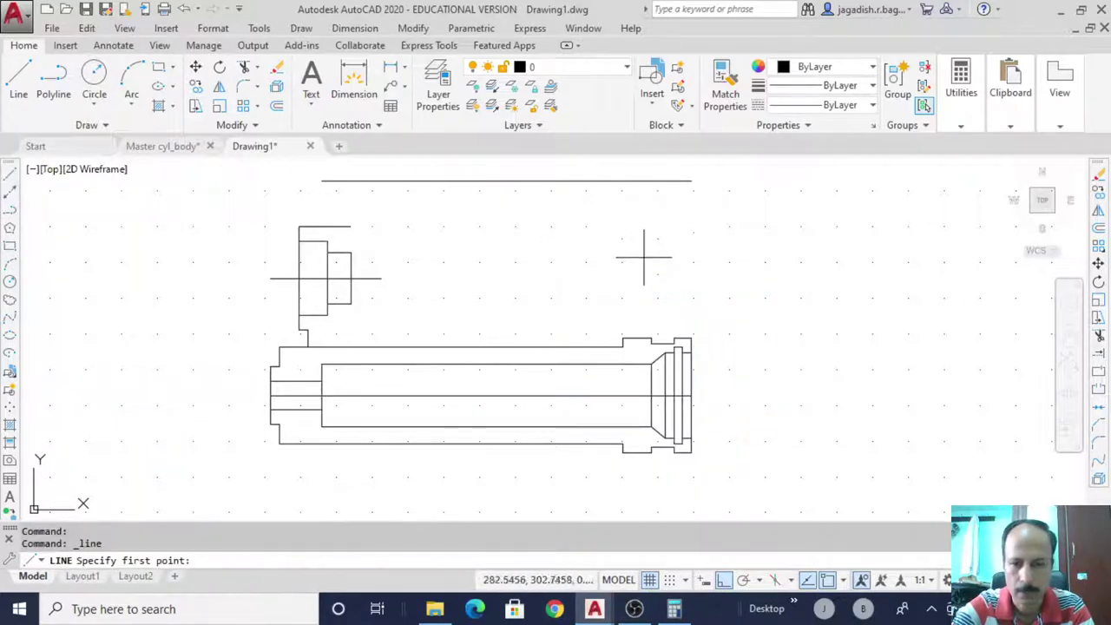
{"action": "left_click", "coordinate": [691, 338]}
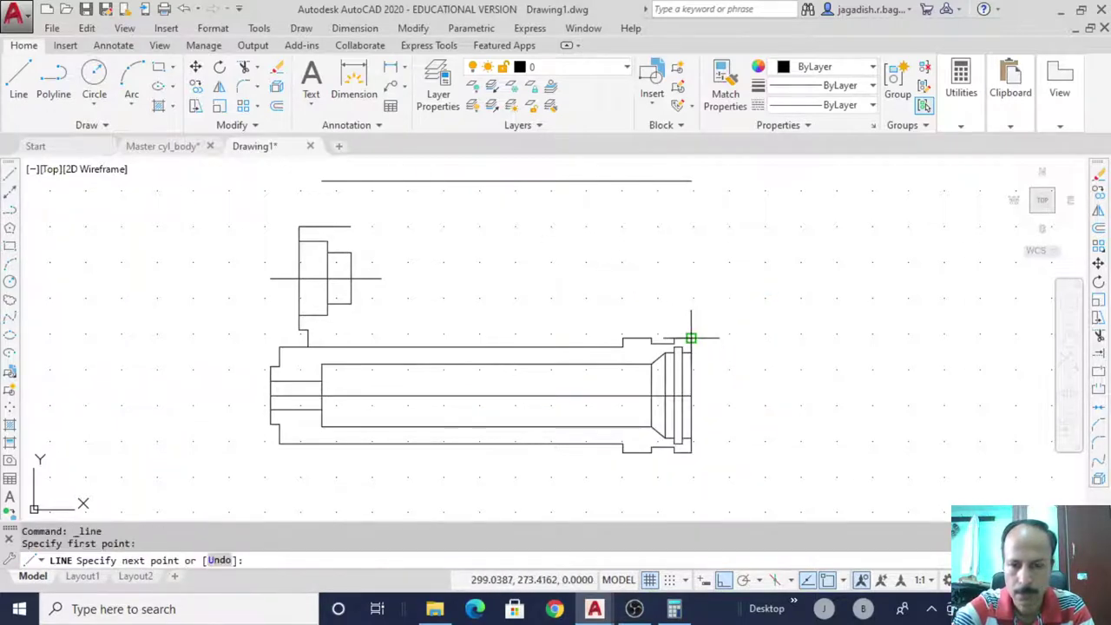
{"action": "left_click", "coordinate": [690, 167]}
{"action": "key", "text": "Escape"}
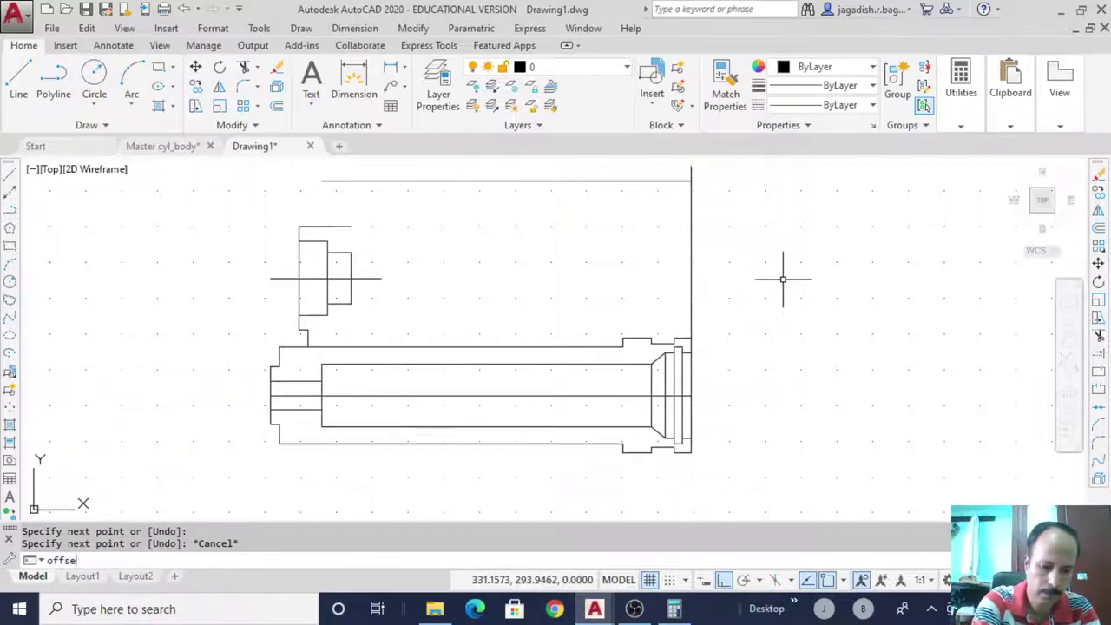
Check the reservoir's horizontal dimensions in Master cyl_body, add 18 and 54 in Calculator, and return to Drawing1
{"action": "type", "text": "OFFSET"}
{"action": "key", "text": "Return"}
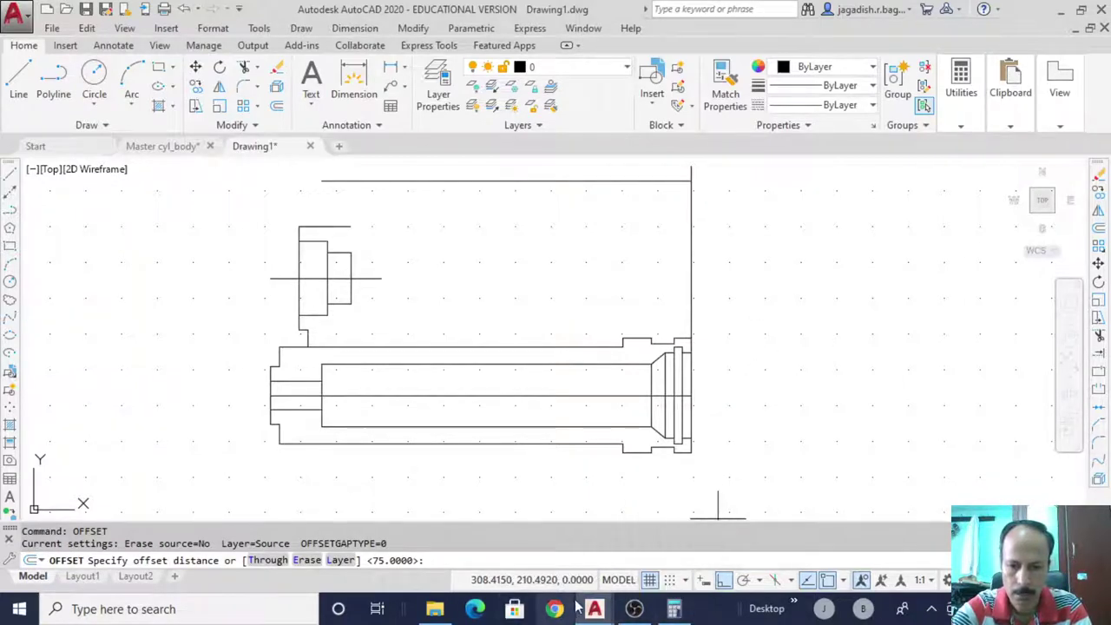
{"action": "mouse_move", "coordinate": [595, 611]}
{"action": "left_click", "coordinate": [505, 538]}
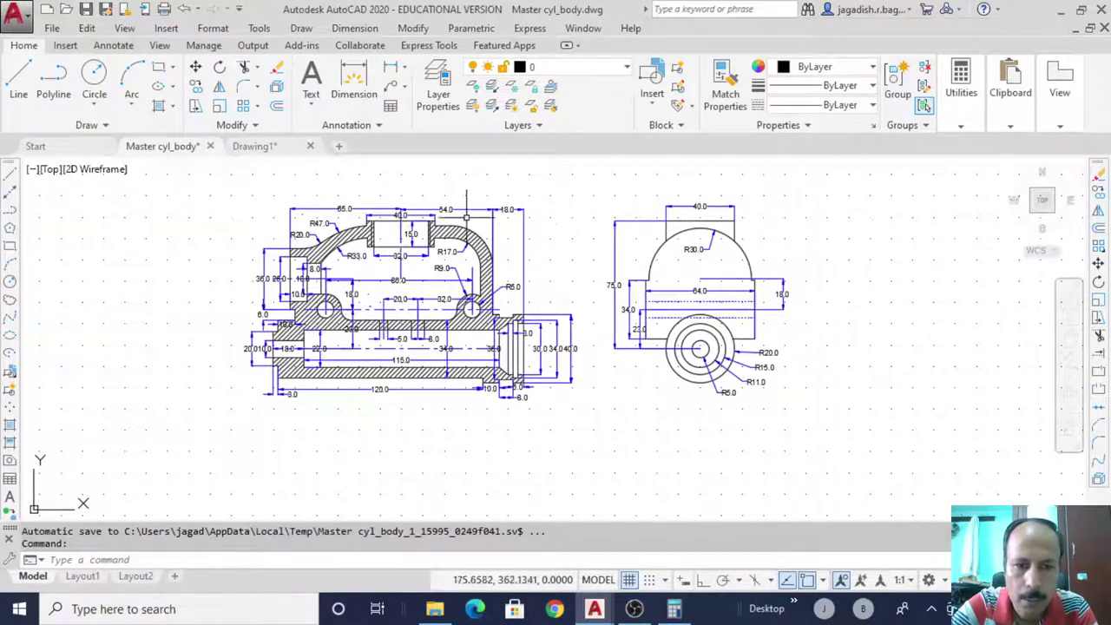
{"action": "left_click", "coordinate": [675, 610]}
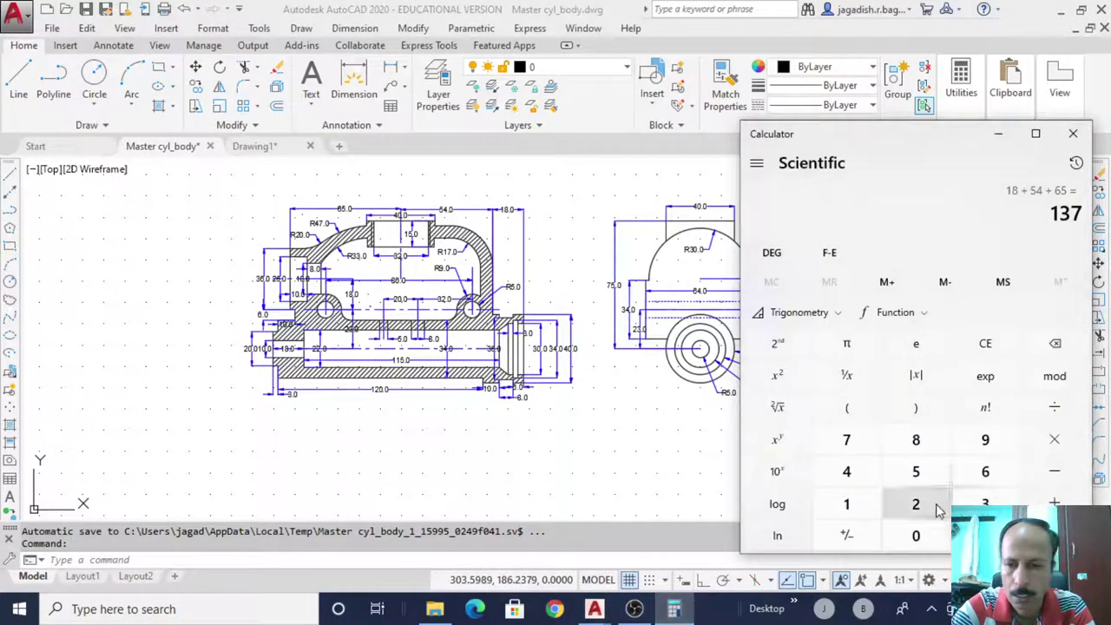
{"action": "left_click", "coordinate": [846, 504]}
{"action": "left_click", "coordinate": [915, 440]}
{"action": "left_click", "coordinate": [1055, 503]}
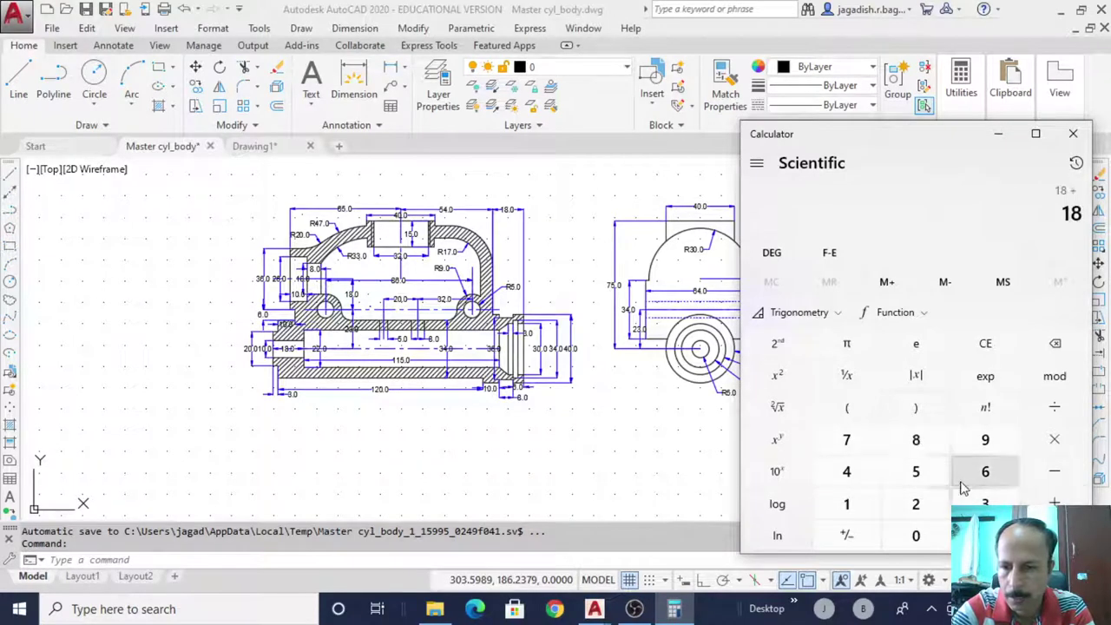
{"action": "left_click", "coordinate": [916, 471]}
{"action": "left_click", "coordinate": [846, 471]}
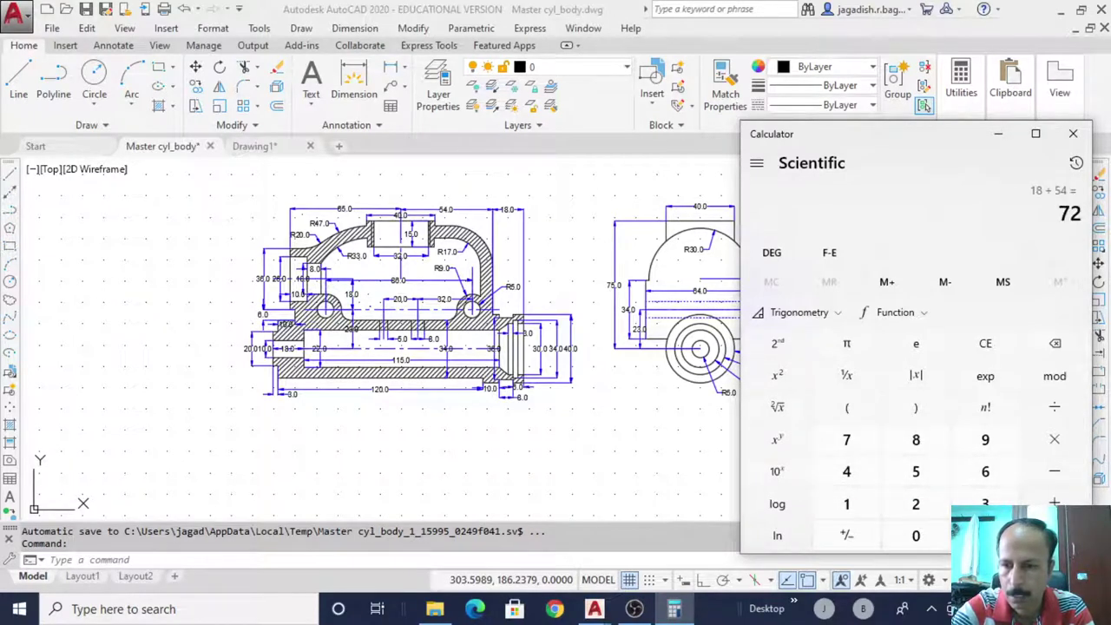
{"action": "left_click", "coordinate": [593, 608]}
{"action": "left_click", "coordinate": [656, 579]}
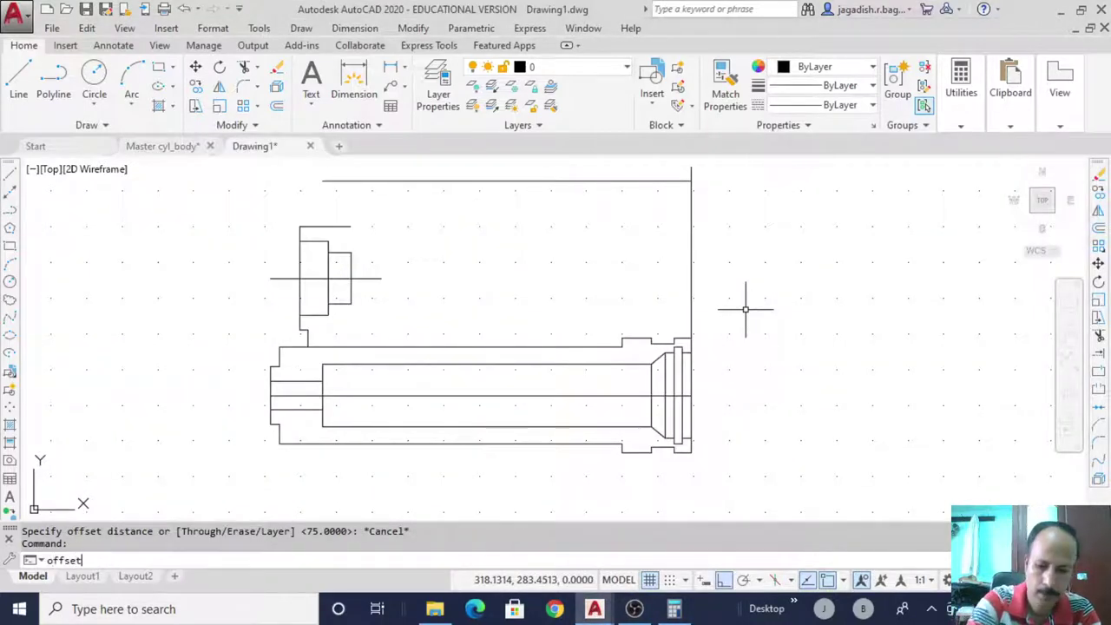
Start an Offset with a distance of 72 units
{"action": "type", "text": "offset"}
{"action": "key", "text": "Return"}
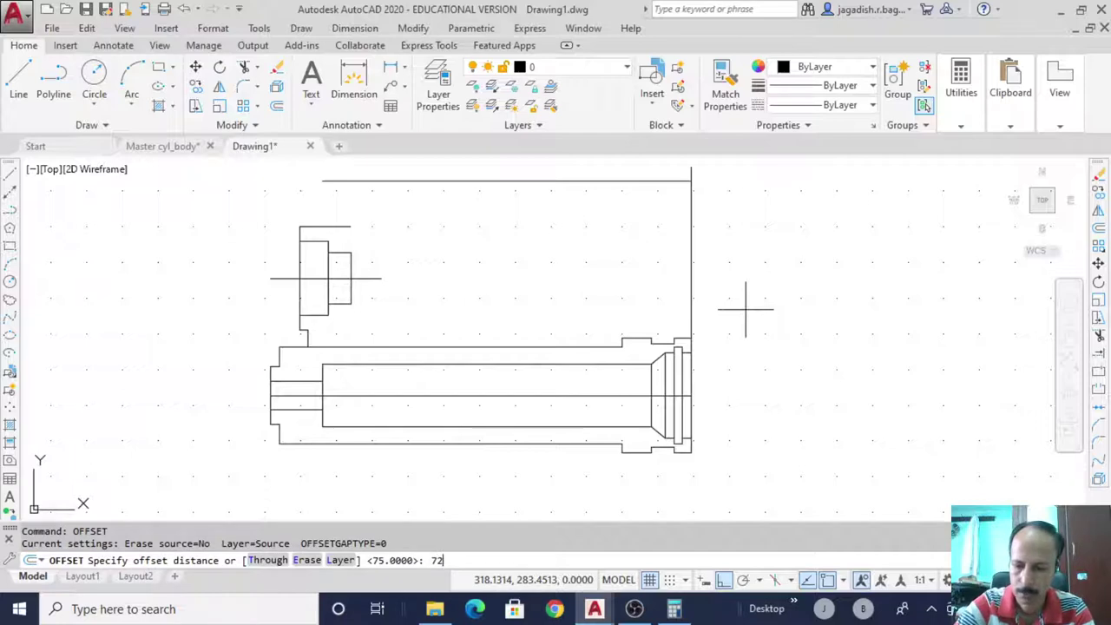
Offset the tall vertical line at the body's open end by 72 toward the inlet boss and delete the original line
{"action": "type", "text": "72"}
{"action": "key", "text": "Return"}
{"action": "left_click", "coordinate": [691, 283]}
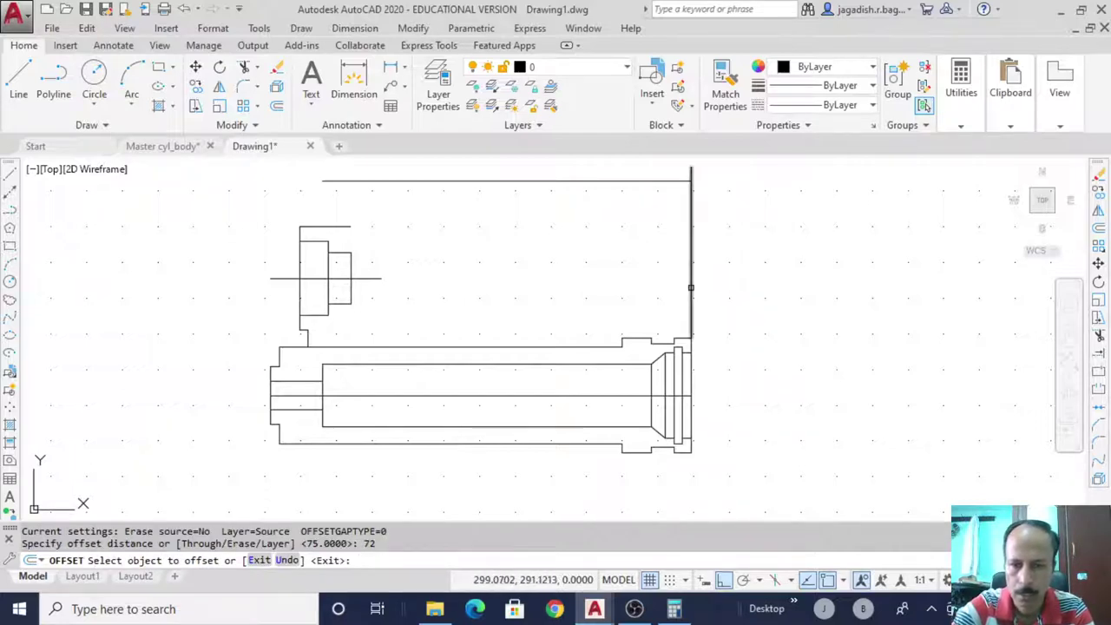
{"action": "left_click", "coordinate": [624, 288]}
{"action": "right_click", "coordinate": [624, 288]}
{"action": "left_click", "coordinate": [657, 297]}
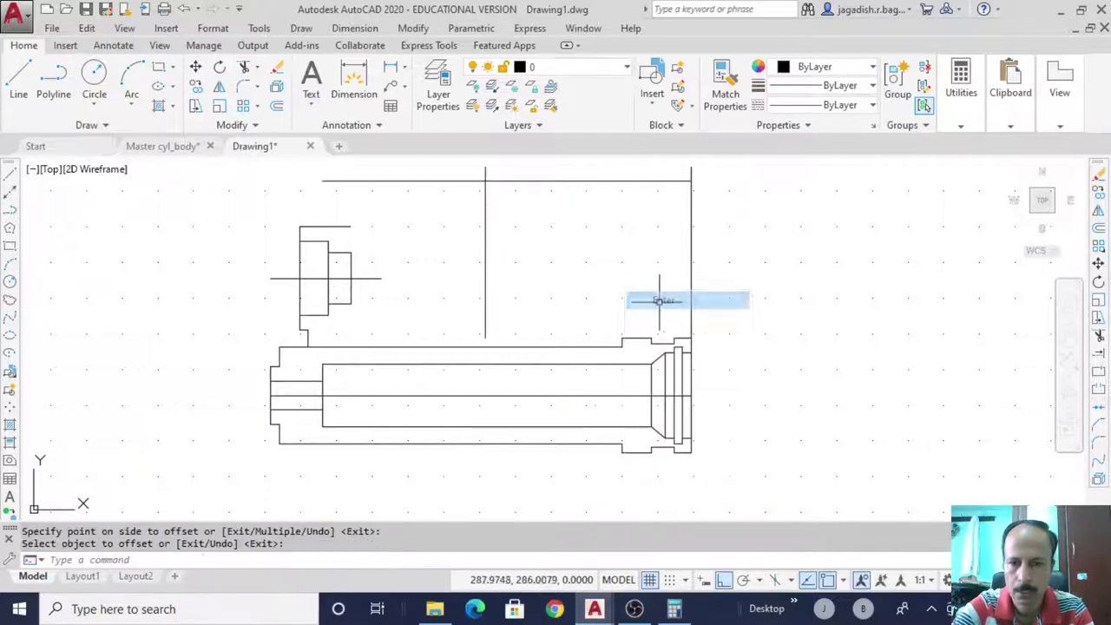
{"action": "left_click", "coordinate": [691, 265]}
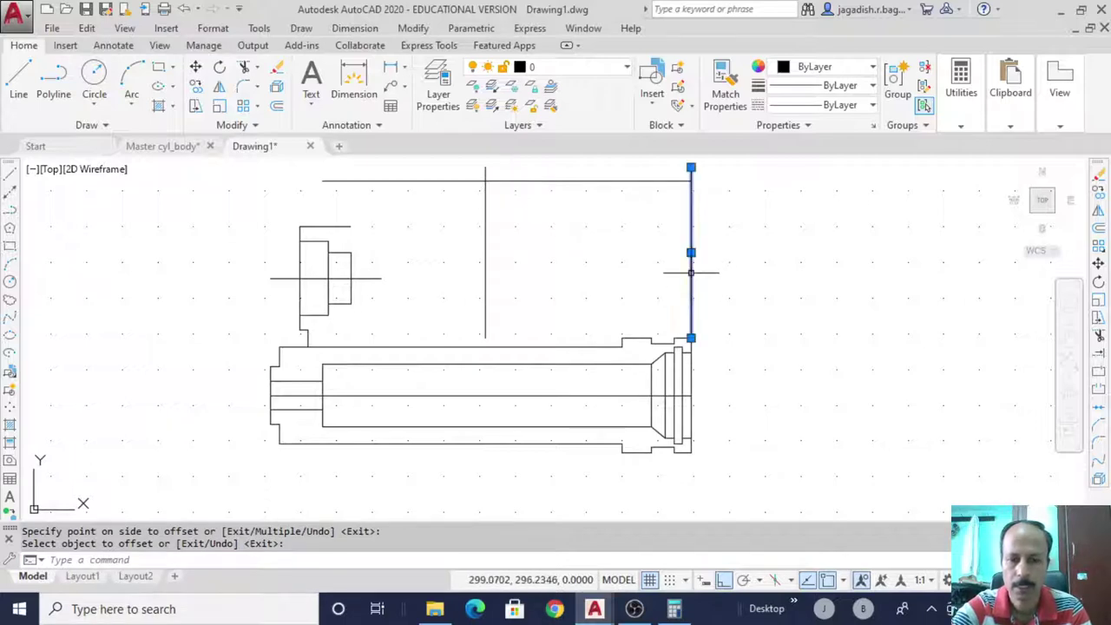
{"action": "key", "text": "Delete"}
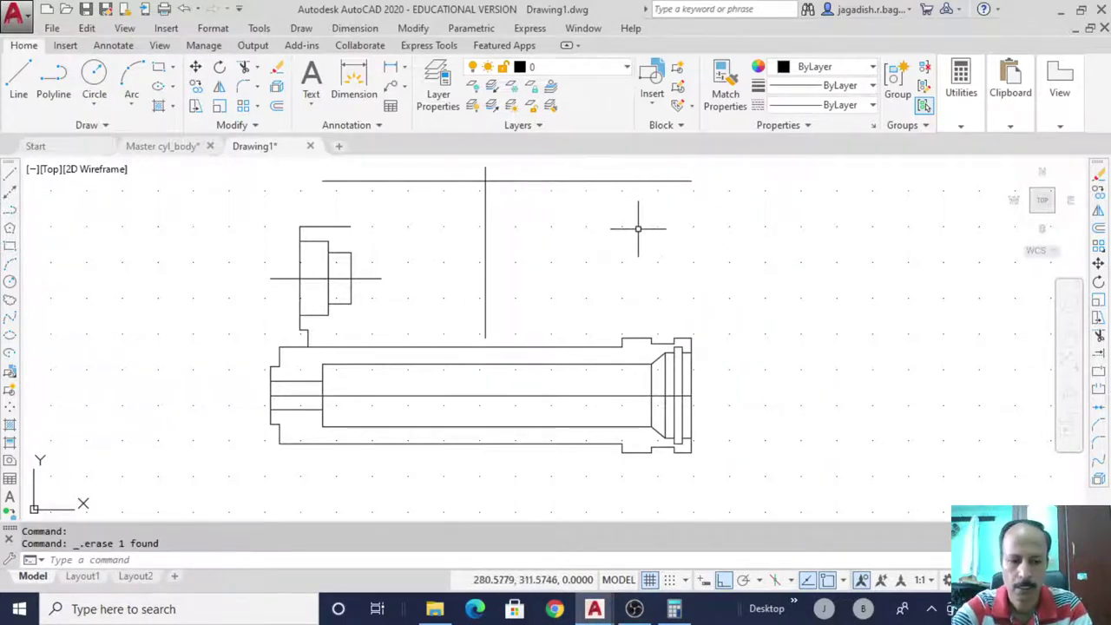
Trim the portion of the top horizontal line between the offset vertical line and the inlet boss side
{"action": "type", "text": "trim"}
{"action": "key", "text": "Return"}
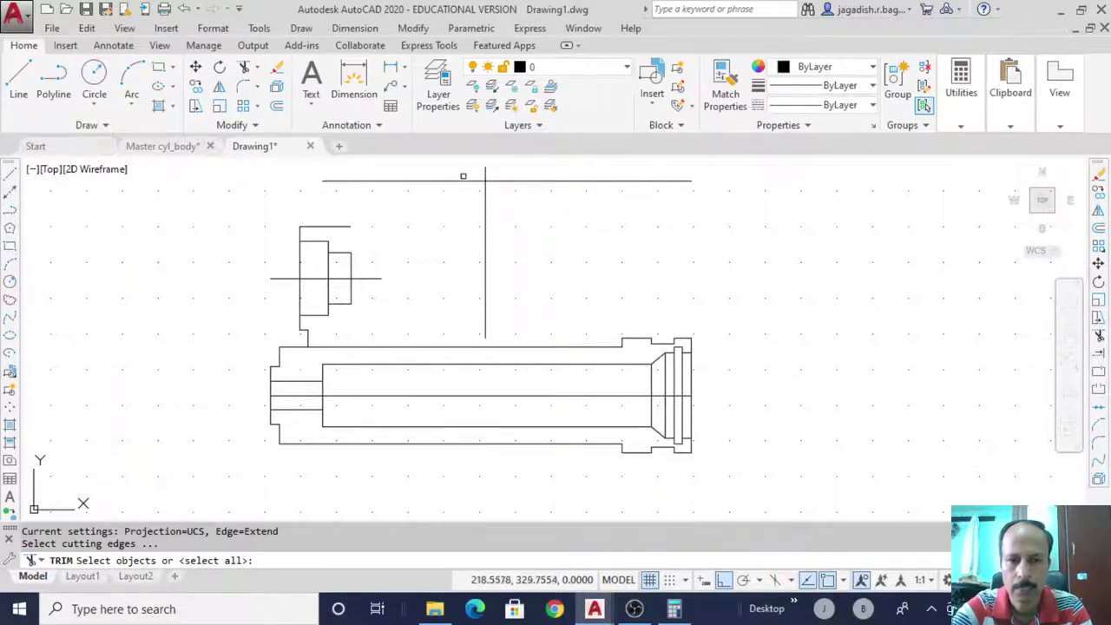
{"action": "left_click", "coordinate": [486, 236]}
{"action": "key", "text": "Return"}
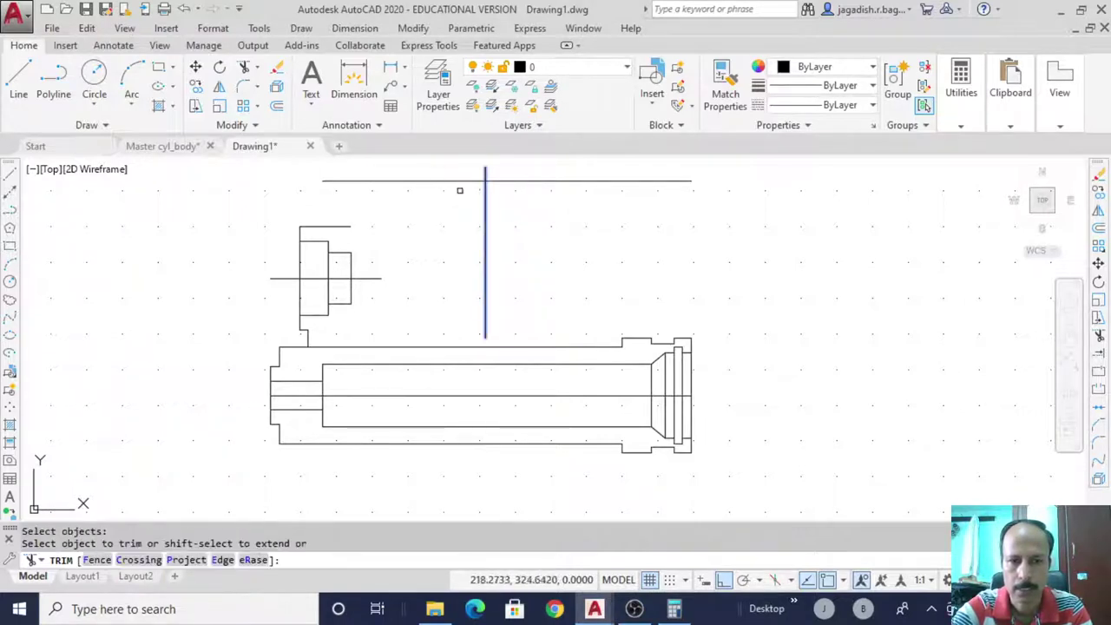
{"action": "left_click", "coordinate": [463, 183]}
{"action": "right_click", "coordinate": [555, 227]}
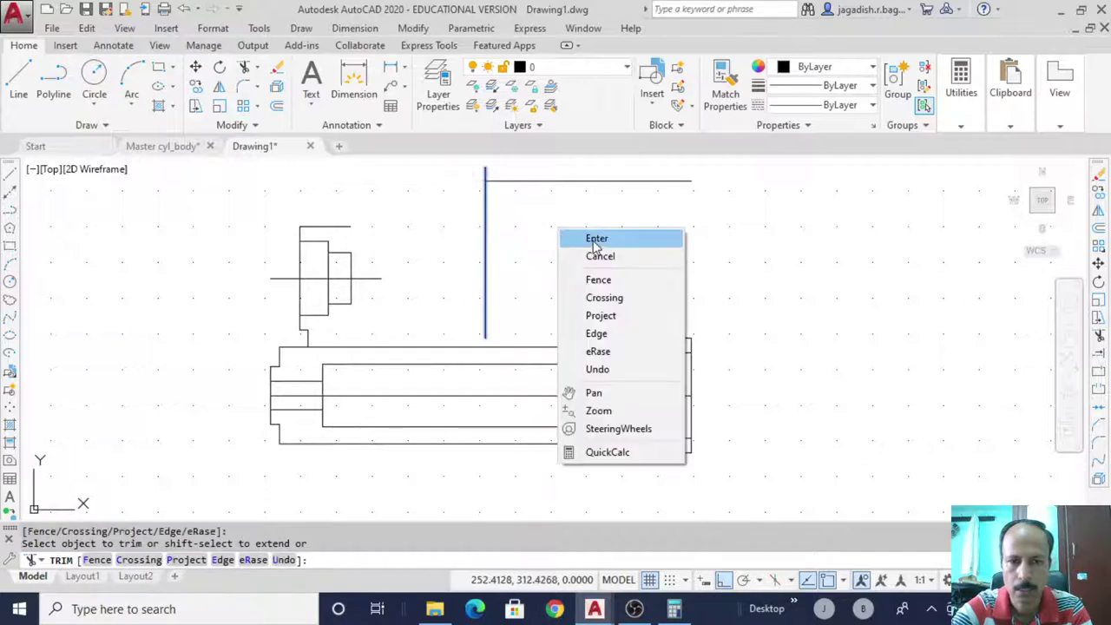
{"action": "left_click", "coordinate": [593, 239]}
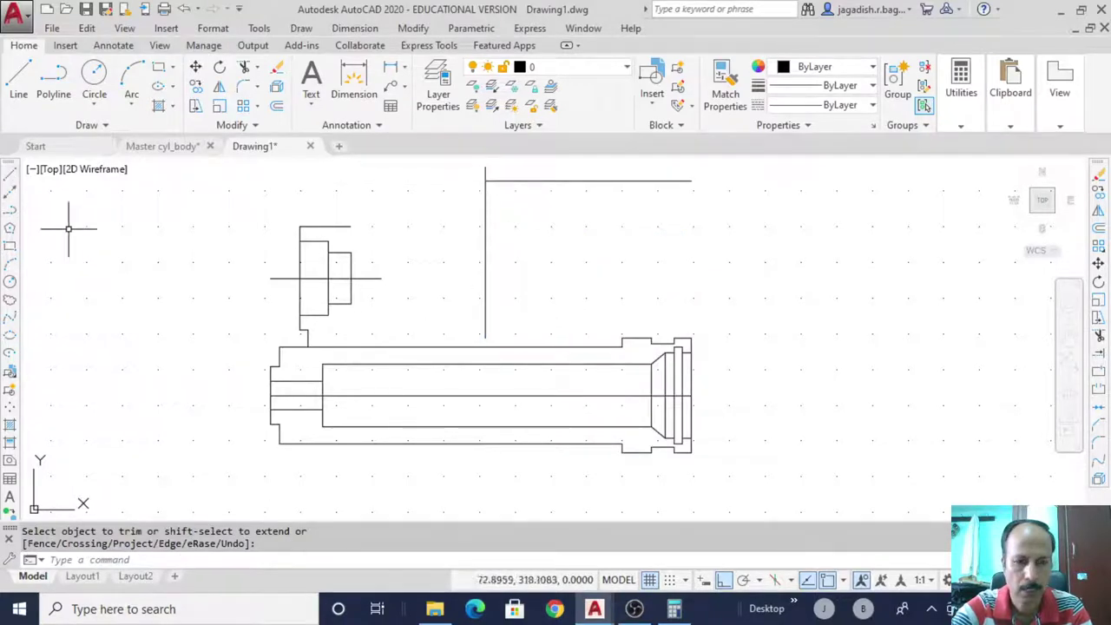
In Master cyl_body.dwg, measure the vertical distance from the crown of the R30 arc to the neck's top edge in the side view
{"action": "mouse_move", "coordinate": [597, 618]}
{"action": "left_click", "coordinate": [503, 539]}
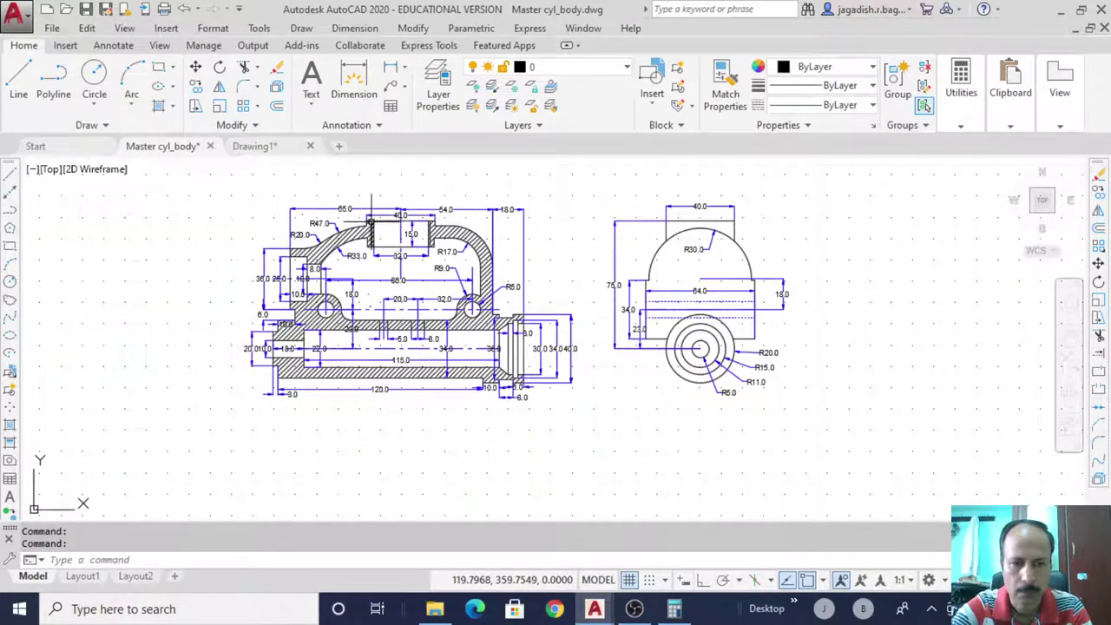
{"action": "mouse_move", "coordinate": [595, 610]}
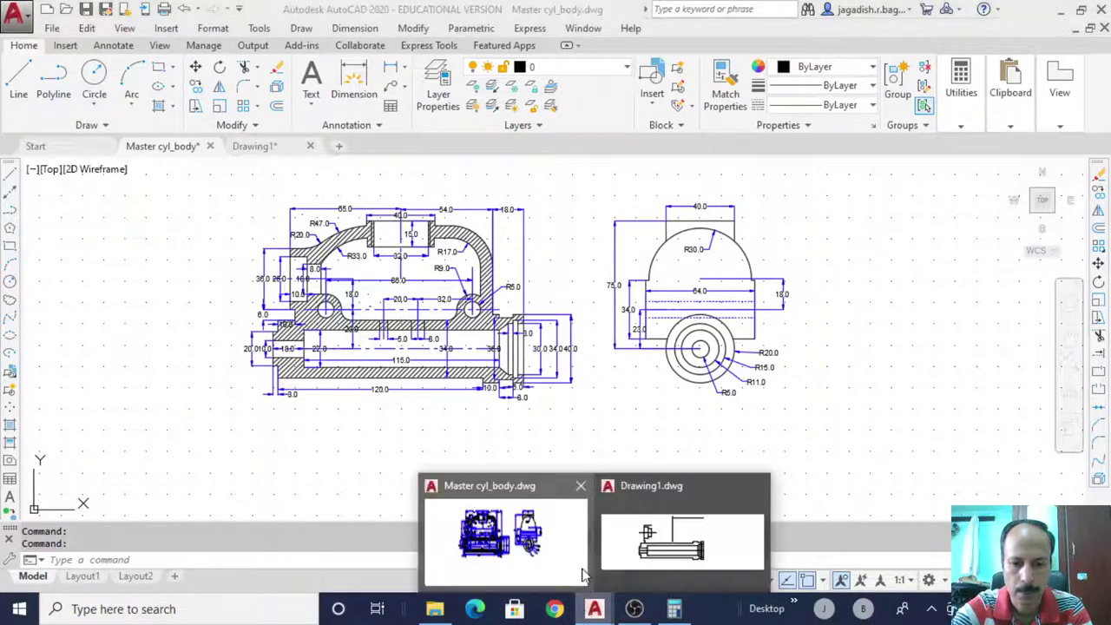
{"action": "scroll", "coordinate": [384, 248], "scroll_direction": "up", "scroll_amount": 4}
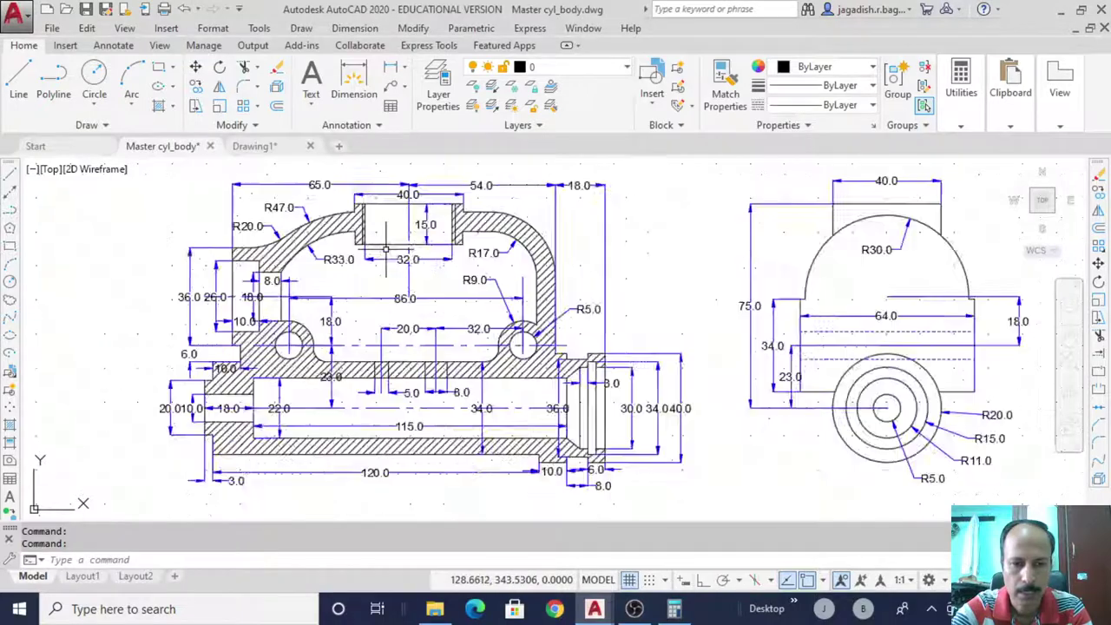
{"action": "middle_click_drag", "start_coordinate": [383, 246], "coordinate": [415, 284]}
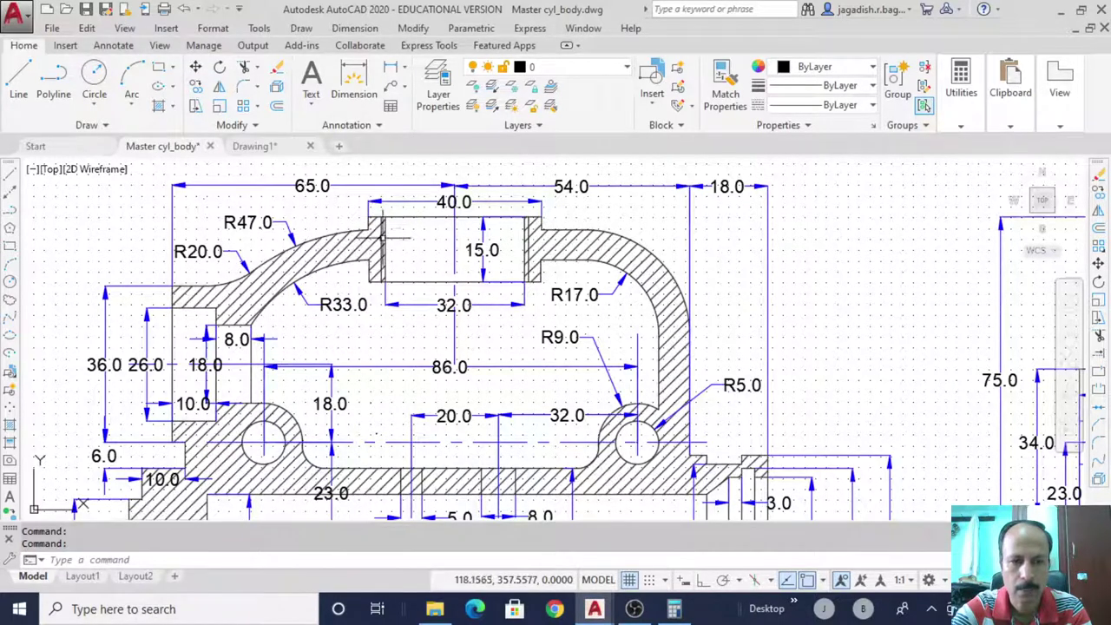
{"action": "middle_click_drag", "start_coordinate": [536, 293], "coordinate": [202, 268]}
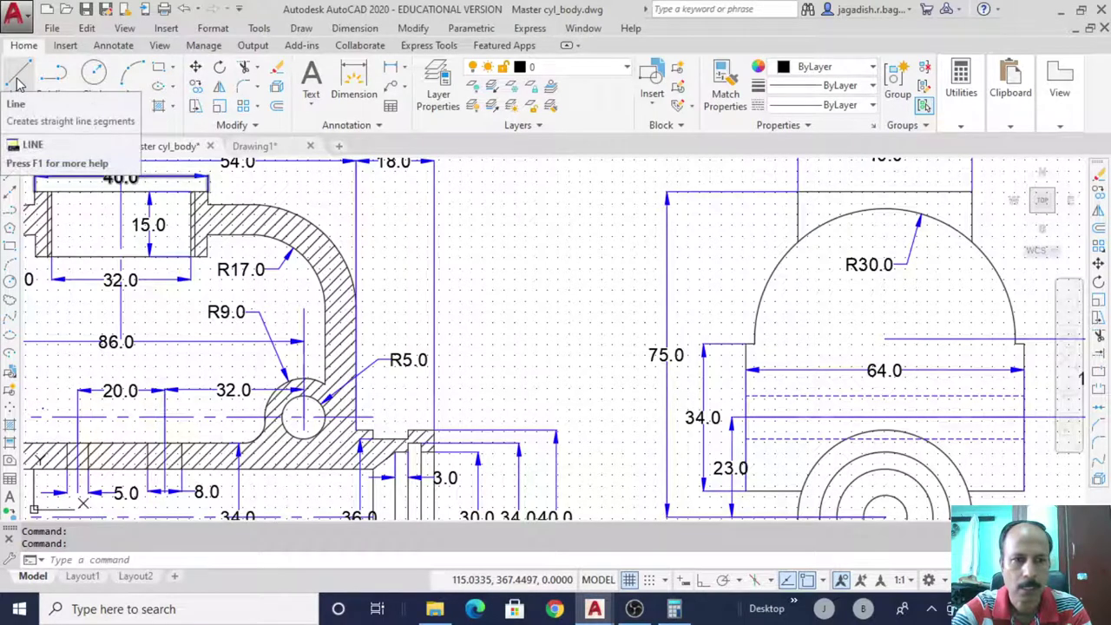
{"action": "left_click", "coordinate": [391, 69]}
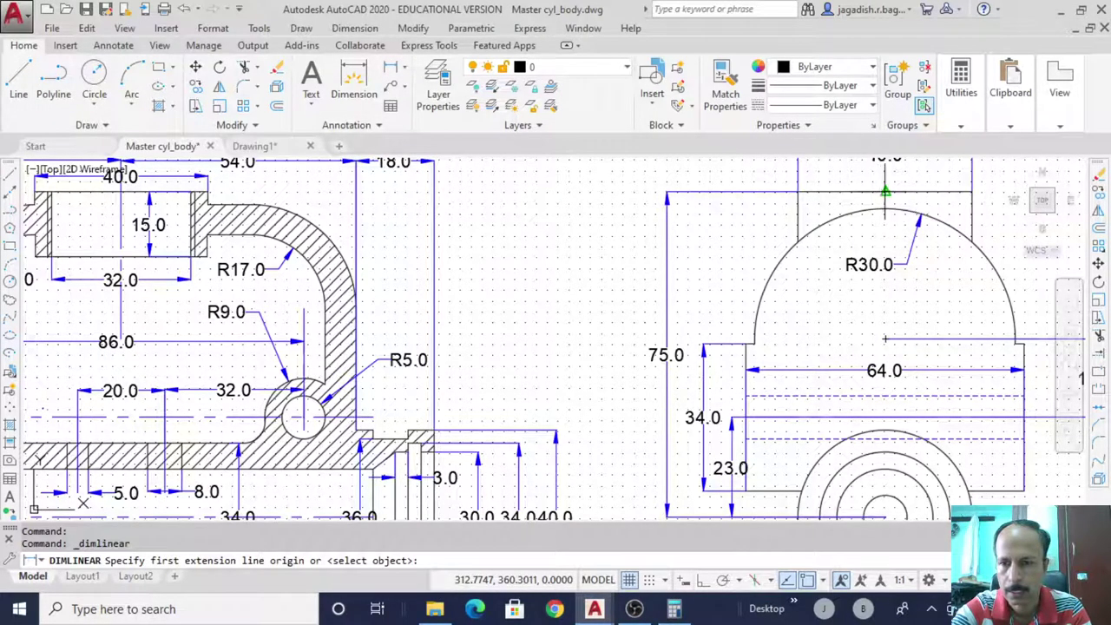
{"action": "left_click", "coordinate": [885, 209]}
{"action": "left_click", "coordinate": [885, 191]}
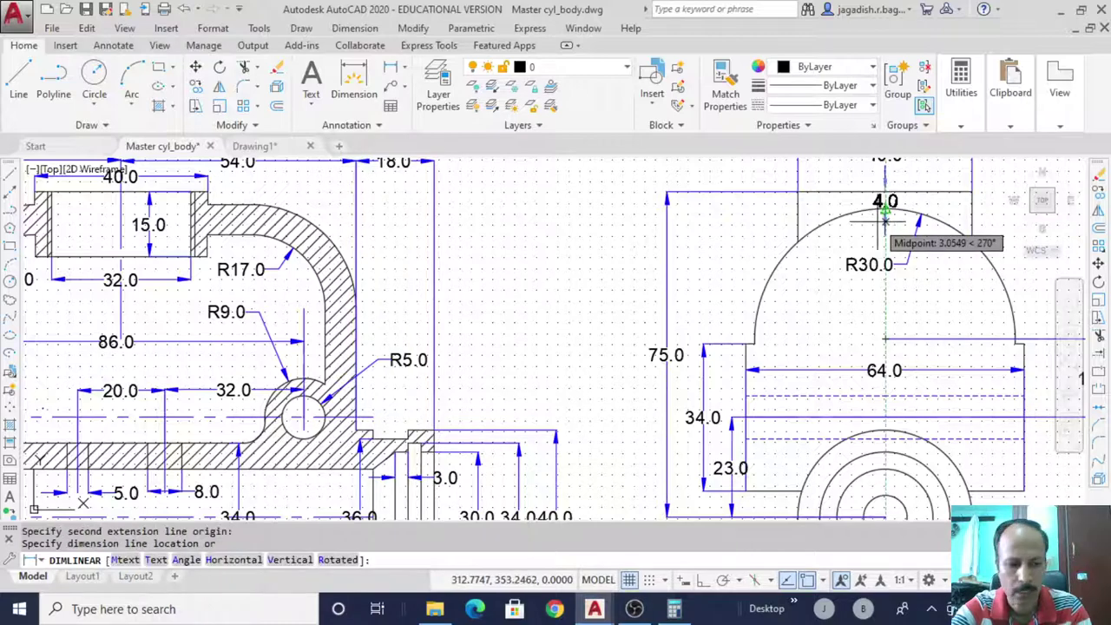
{"action": "key", "text": "Escape"}
{"action": "middle_click_drag", "start_coordinate": [346, 271], "coordinate": [647, 288]}
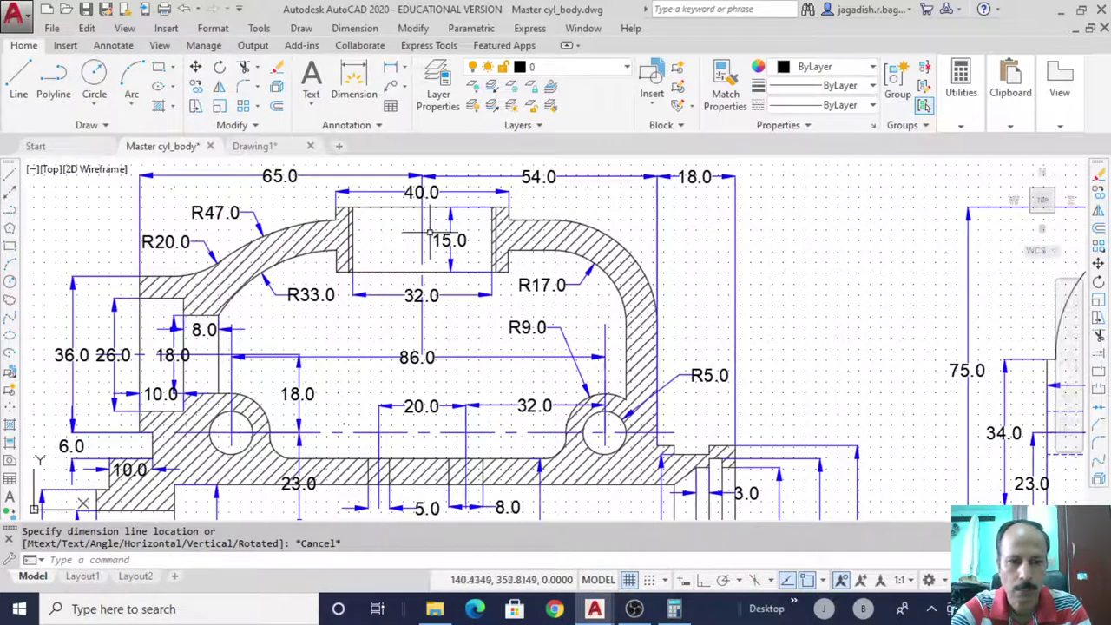
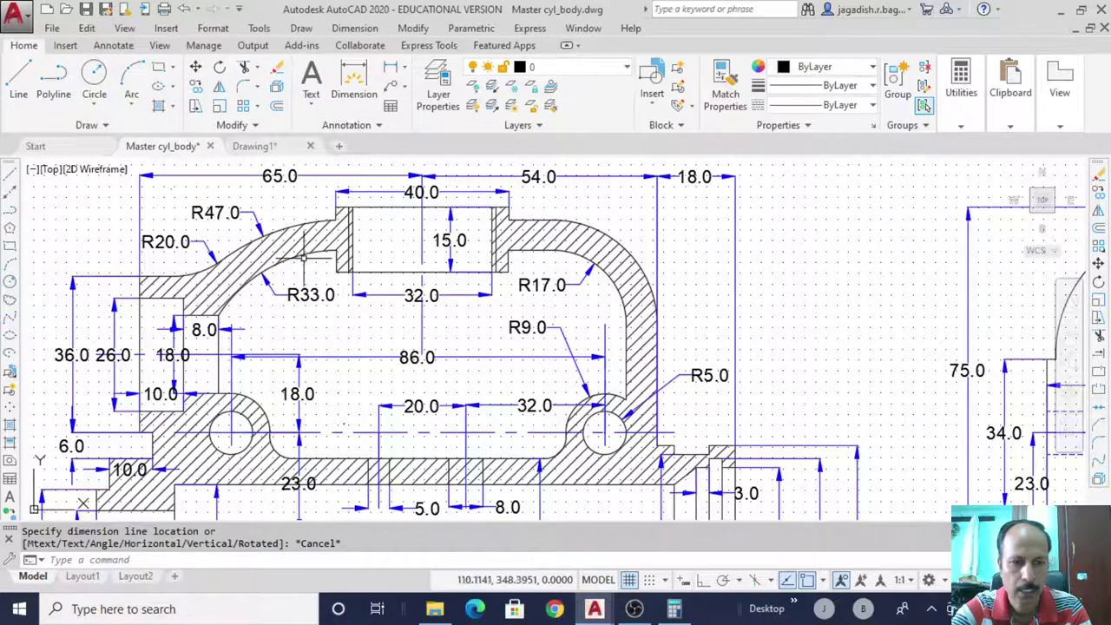
In Drawing1.dwg, draw a line from the top line's intersection with the vertical line, 20 toward the inlet boss and 4 downward
{"action": "left_click", "coordinate": [596, 611]}
{"action": "left_click", "coordinate": [682, 555]}
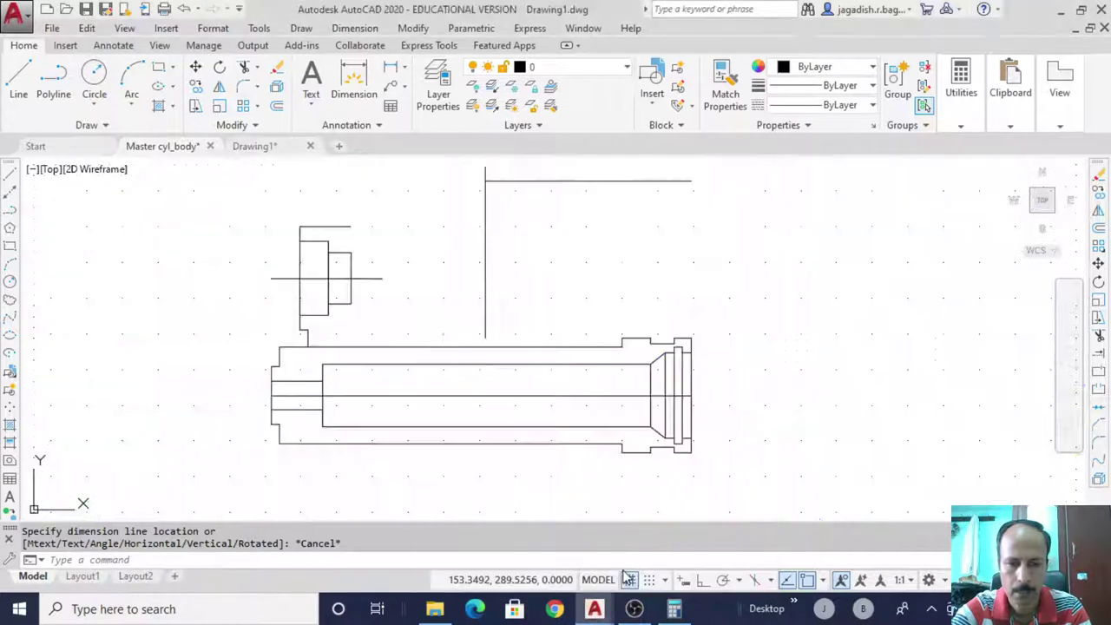
{"action": "left_click", "coordinate": [10, 175]}
{"action": "left_click", "coordinate": [486, 180]}
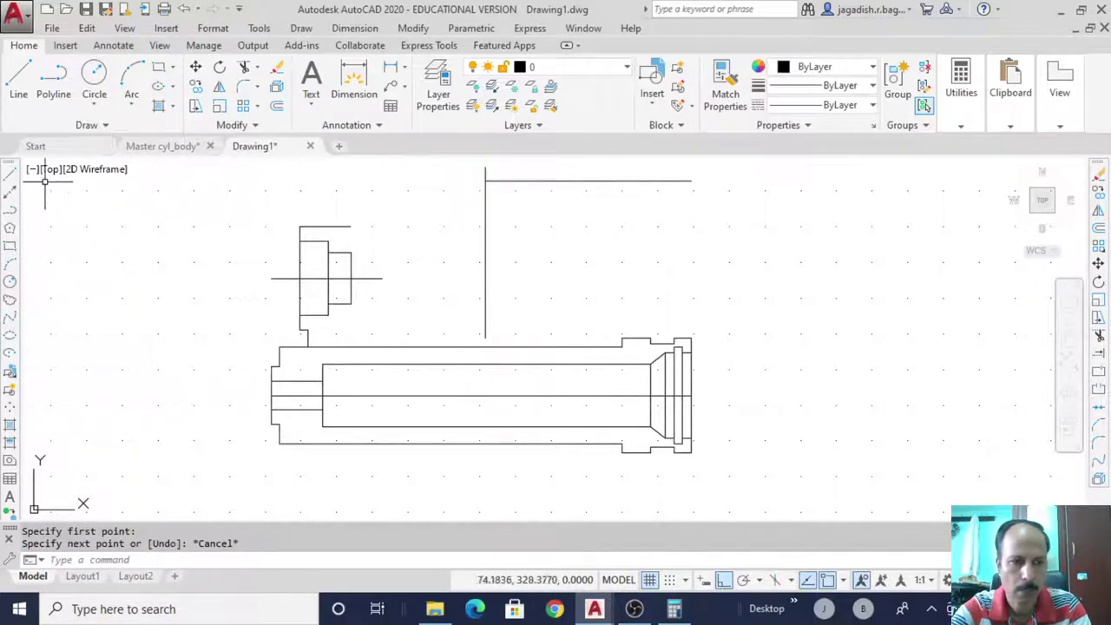
{"action": "left_click", "coordinate": [9, 173]}
{"action": "left_click", "coordinate": [485, 181]}
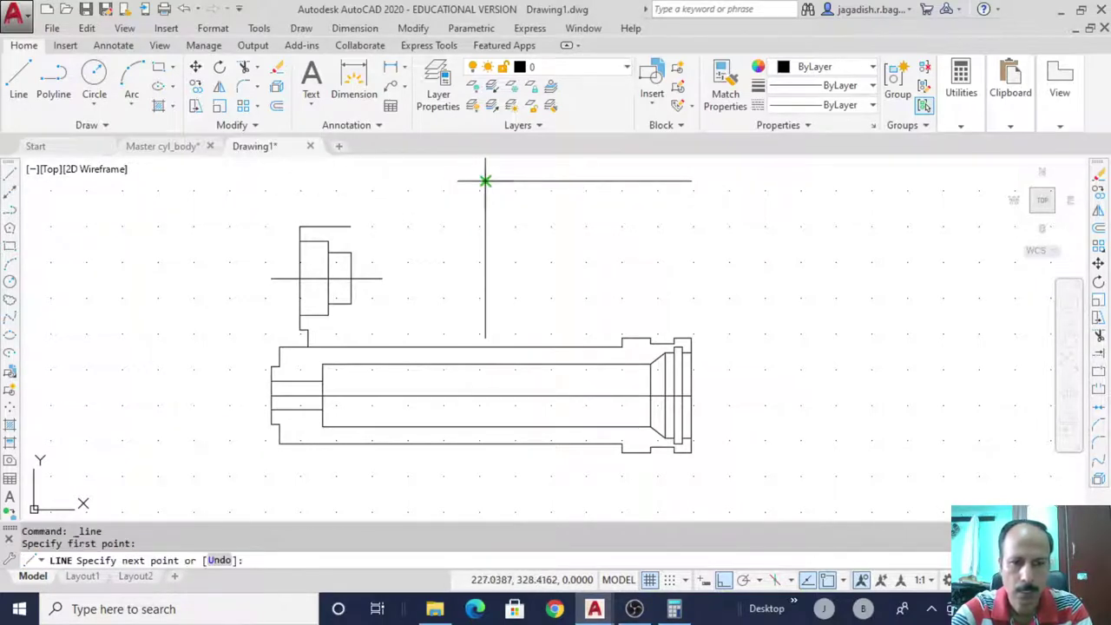
{"action": "type", "text": "20"}
{"action": "key", "text": "Return"}
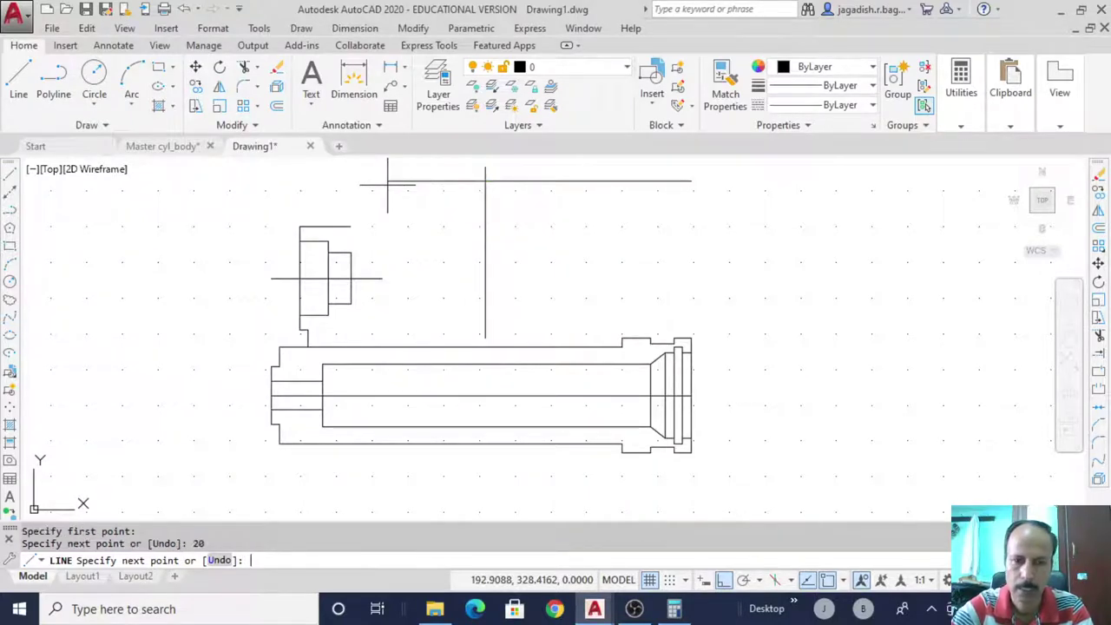
{"action": "type", "text": "4"}
{"action": "key", "text": "Return"}
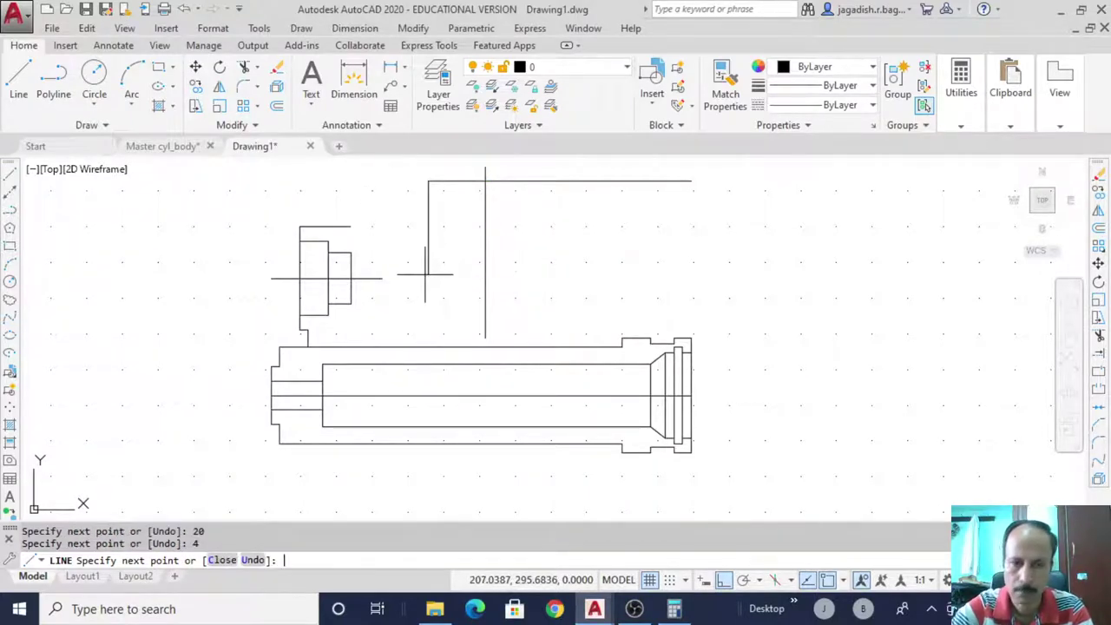
{"action": "key", "text": "Escape"}
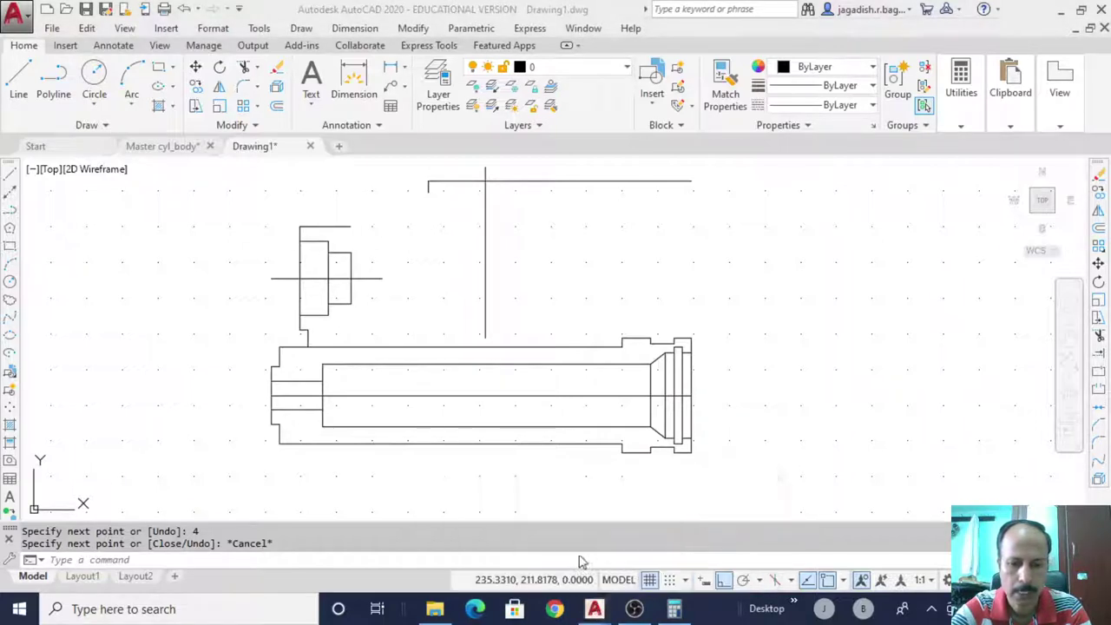
Check the outer wall radius beside the neck in Master cyl_body.dwg and return to Drawing1.dwg
{"action": "key", "text": "ctrl+Tab"}
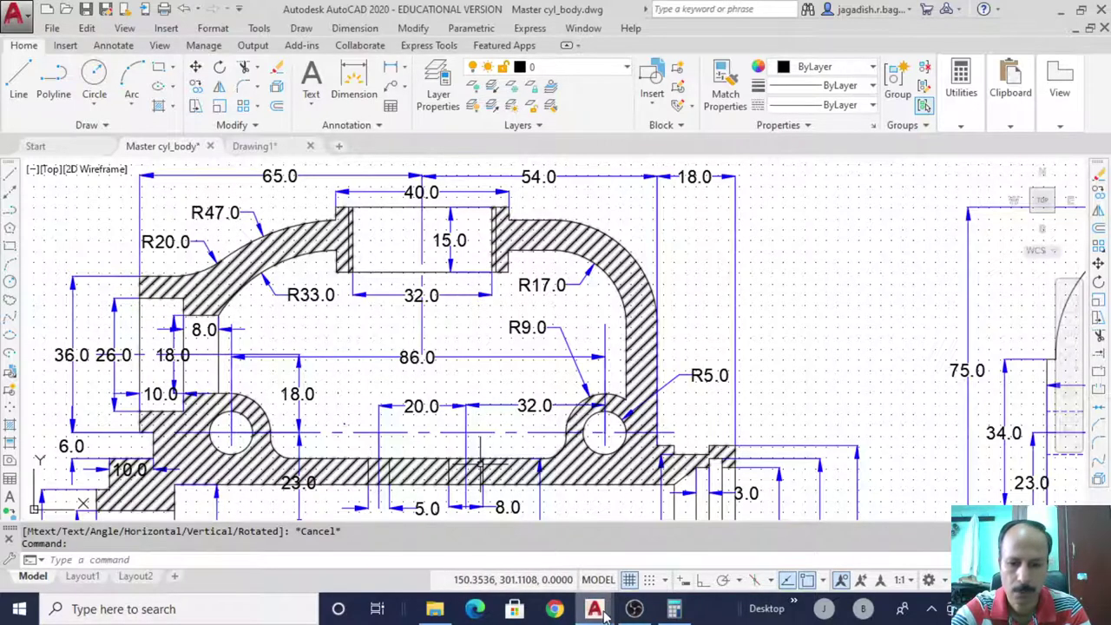
{"action": "mouse_move", "coordinate": [593, 608]}
{"action": "left_click", "coordinate": [653, 552]}
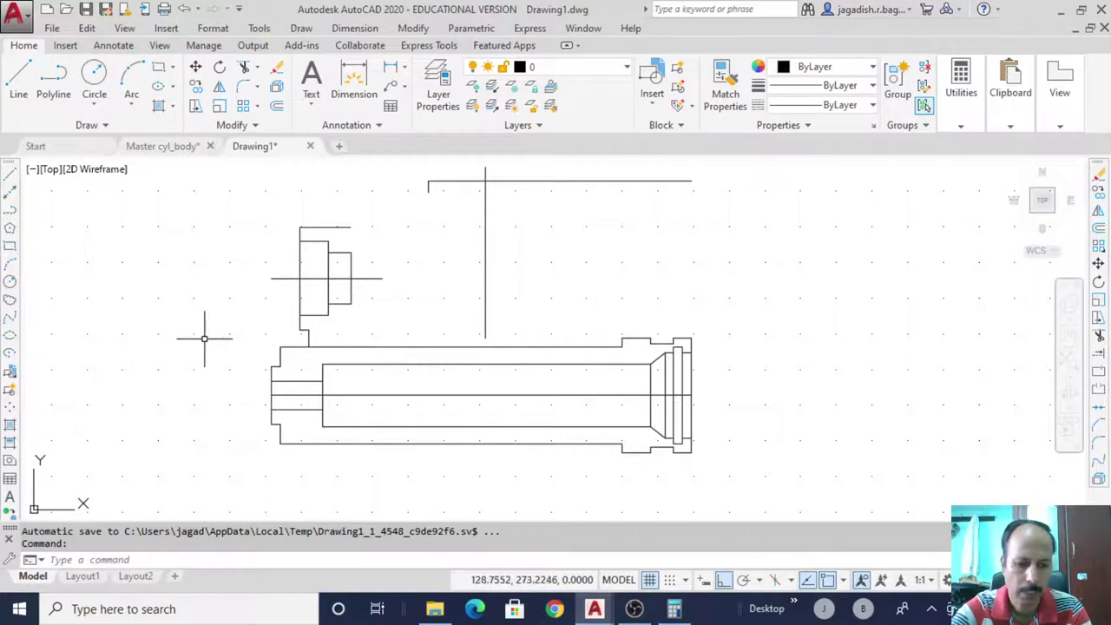
Try to fillet the inlet boss's upper horizontal line and the neck's top line with radius 47
{"action": "type", "text": "fille"}
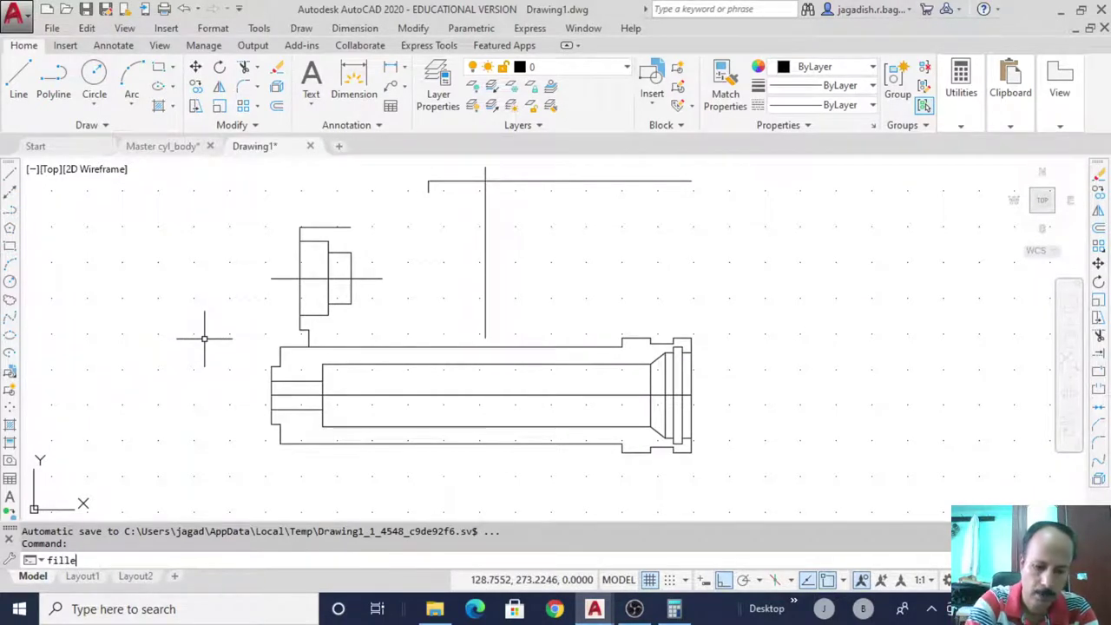
{"action": "type", "text": "t"}
{"action": "key", "text": "Return"}
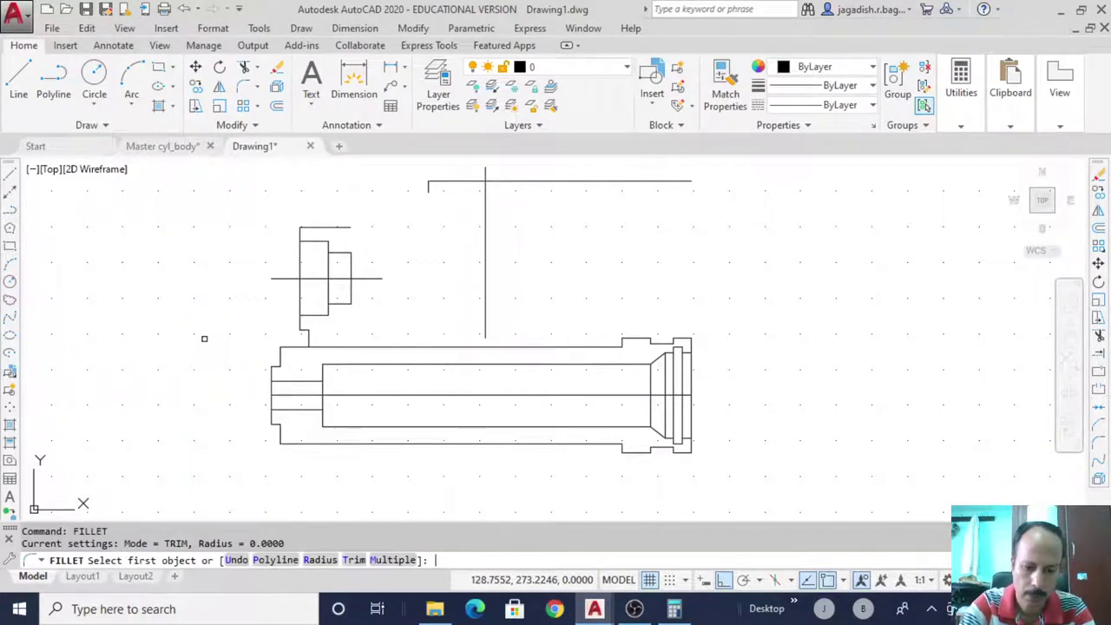
{"action": "type", "text": "r"}
{"action": "key", "text": "Return"}
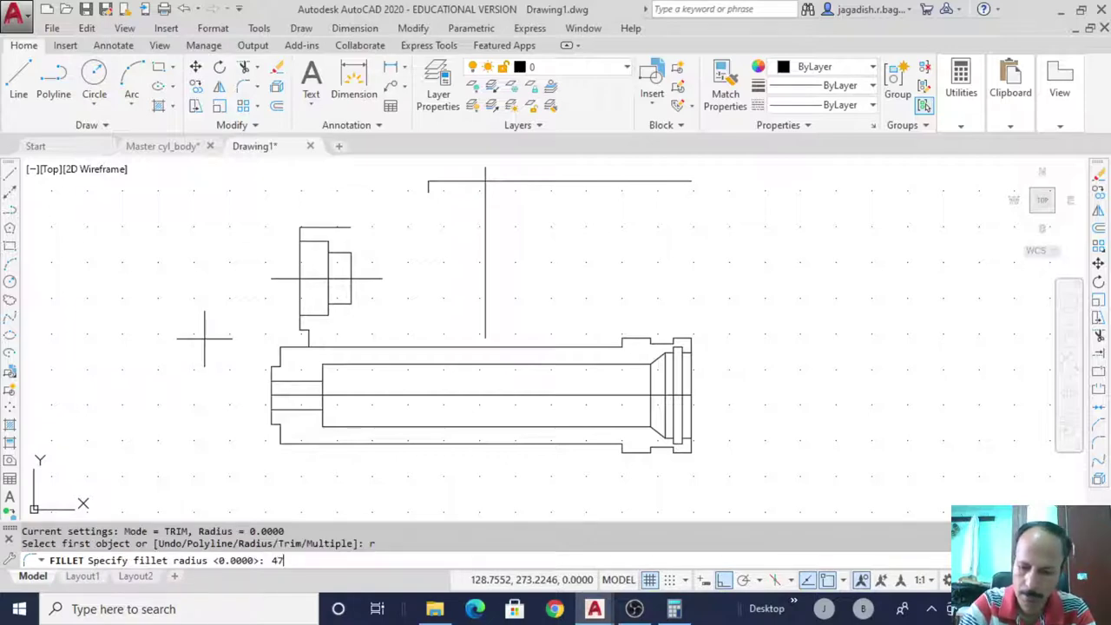
{"action": "type", "text": "47"}
{"action": "key", "text": "Return"}
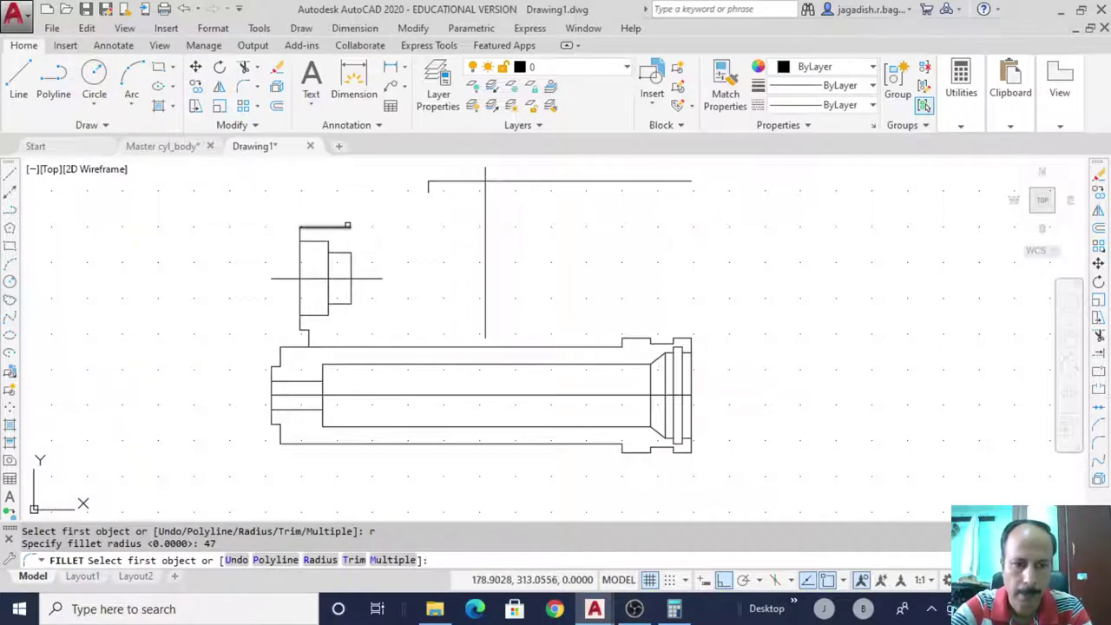
{"action": "left_click", "coordinate": [348, 225]}
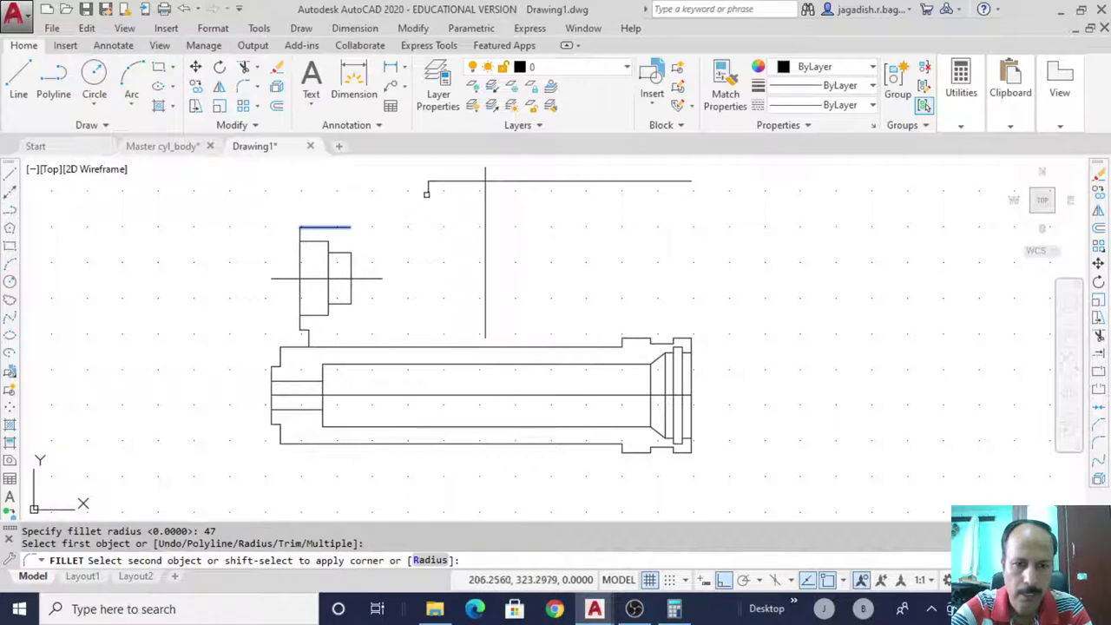
{"action": "left_click", "coordinate": [436, 182]}
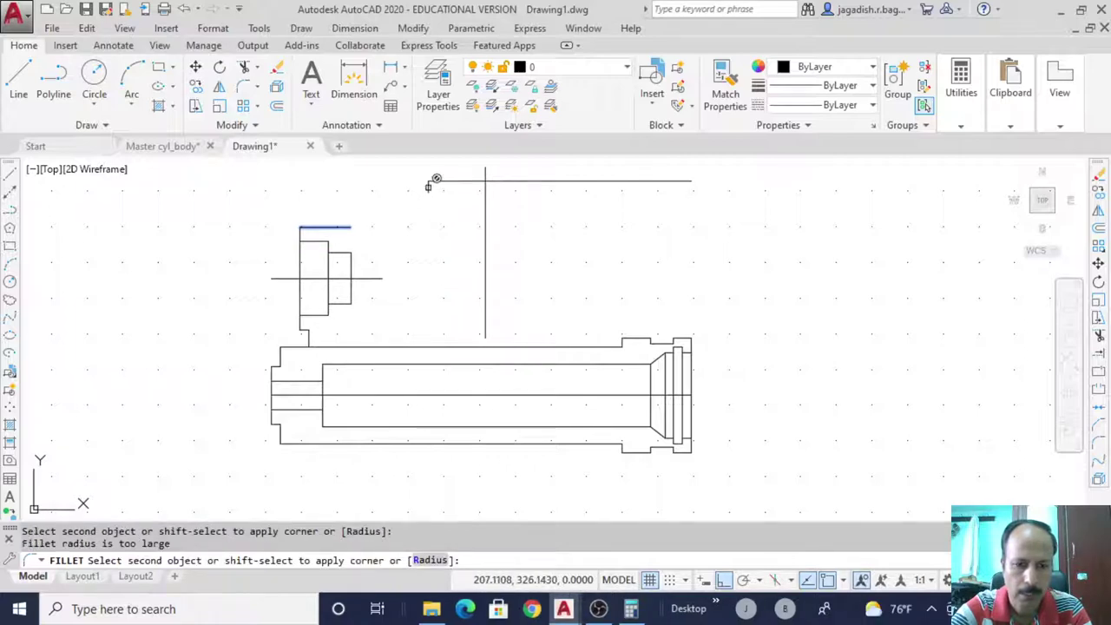
{"action": "key", "text": "Escape"}
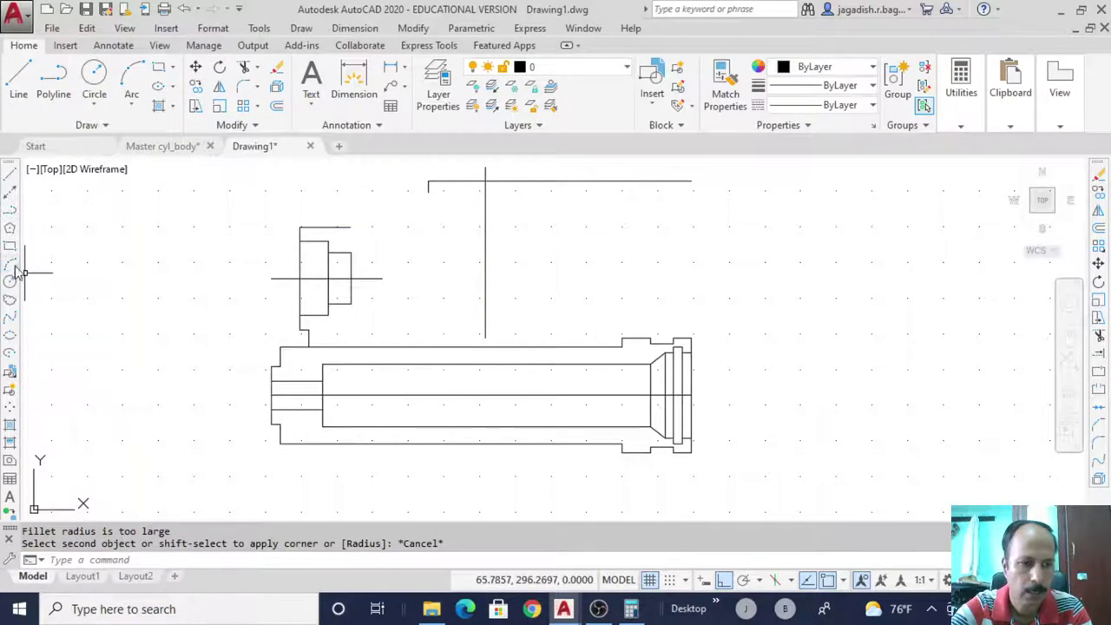
Draw a radius 47 arc from the short vertical line's lower end at the neck to the upper inner corner of the inlet boss's larger bore
{"action": "left_click", "coordinate": [299, 29]}
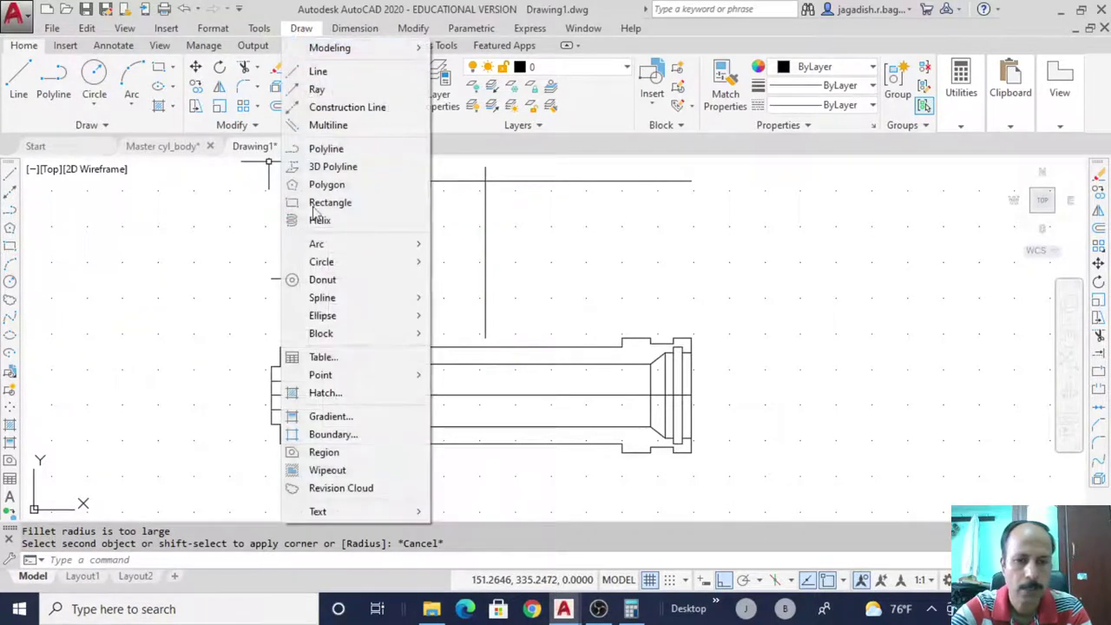
{"action": "mouse_move", "coordinate": [327, 248]}
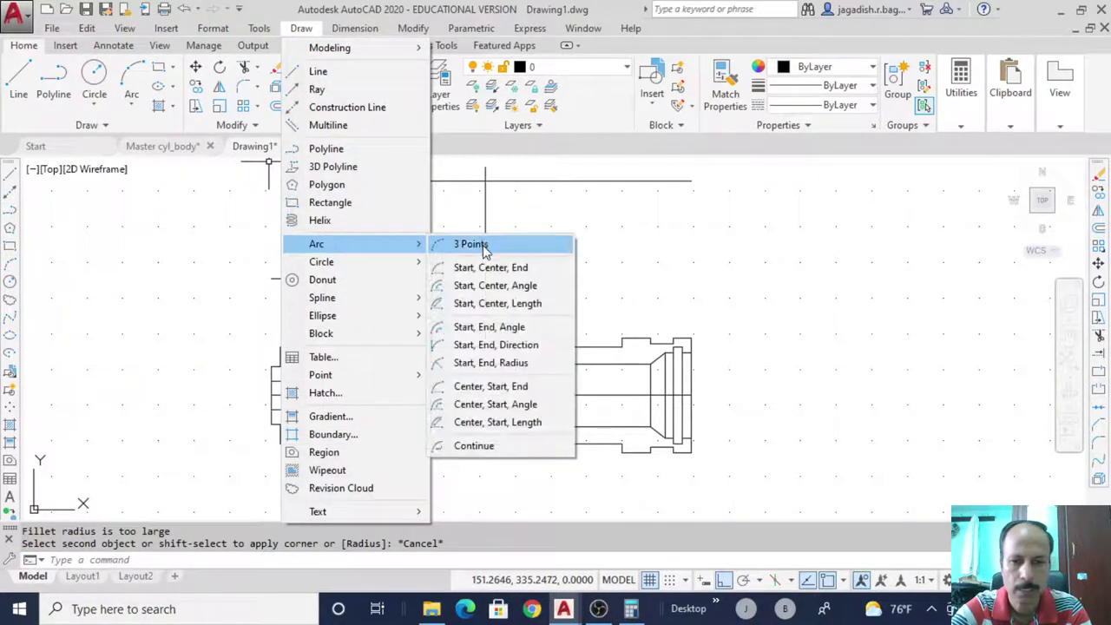
{"action": "left_click", "coordinate": [473, 362]}
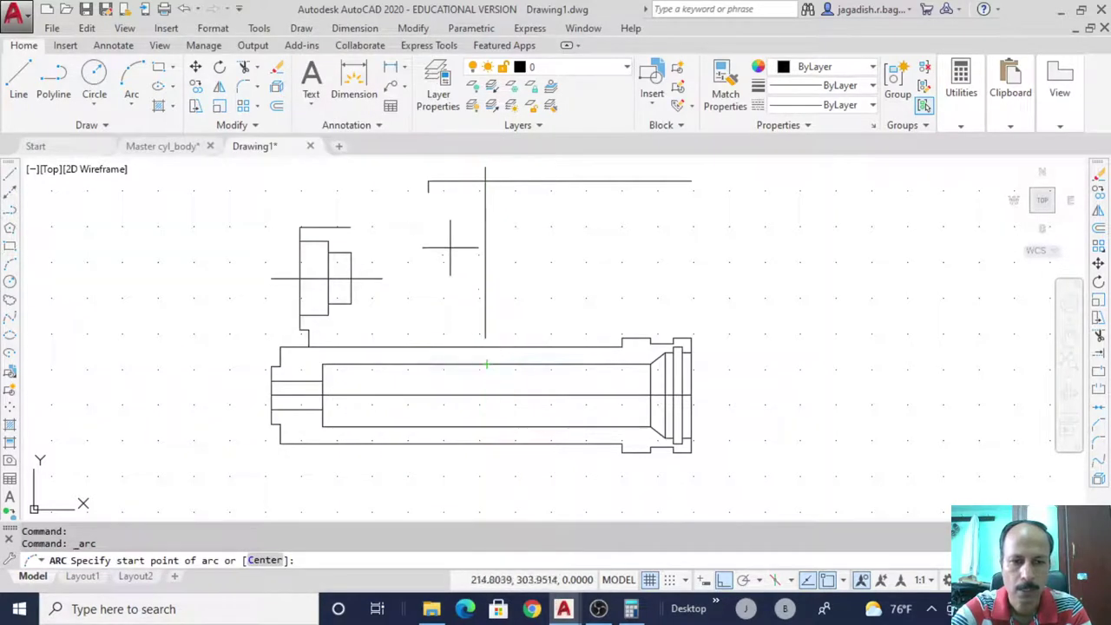
{"action": "left_click", "coordinate": [428, 192]}
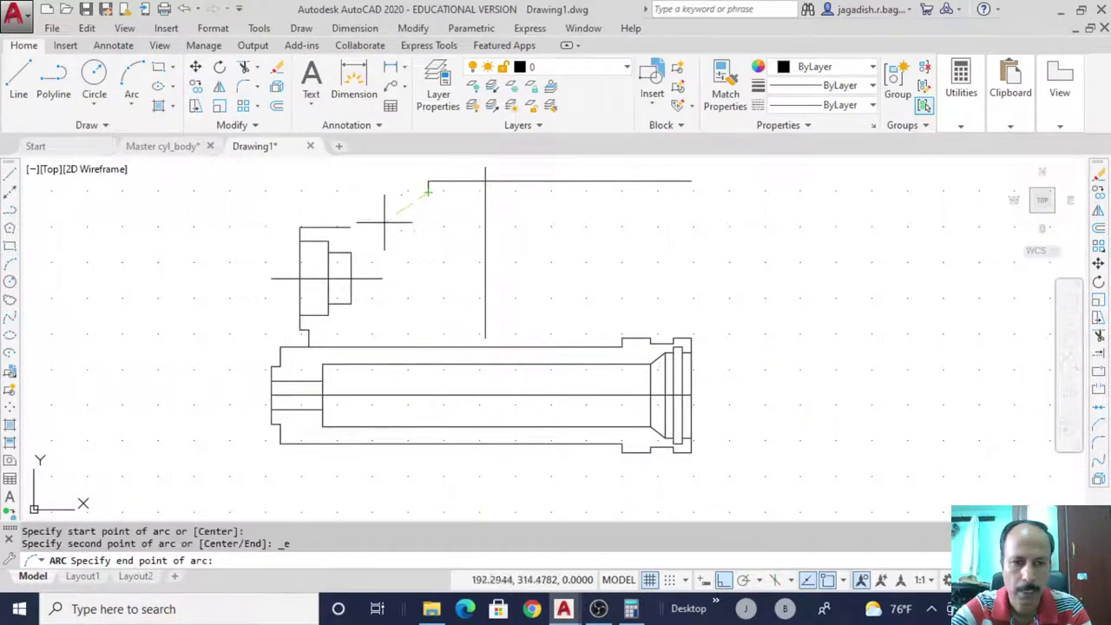
{"action": "left_click", "coordinate": [328, 242]}
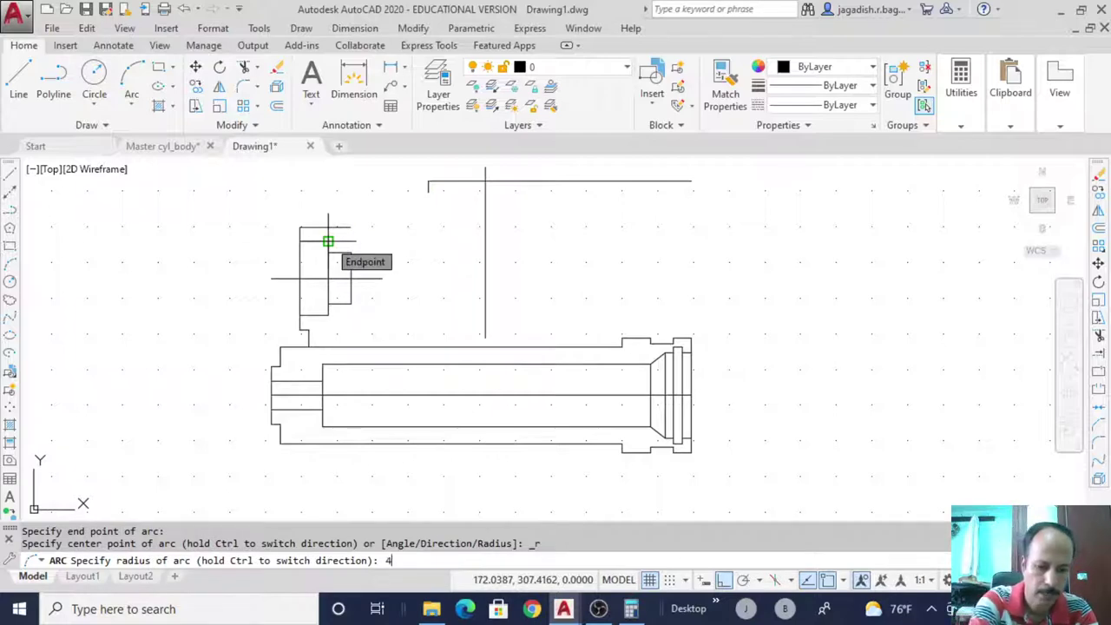
{"action": "type", "text": "47"}
{"action": "key", "text": "Return"}
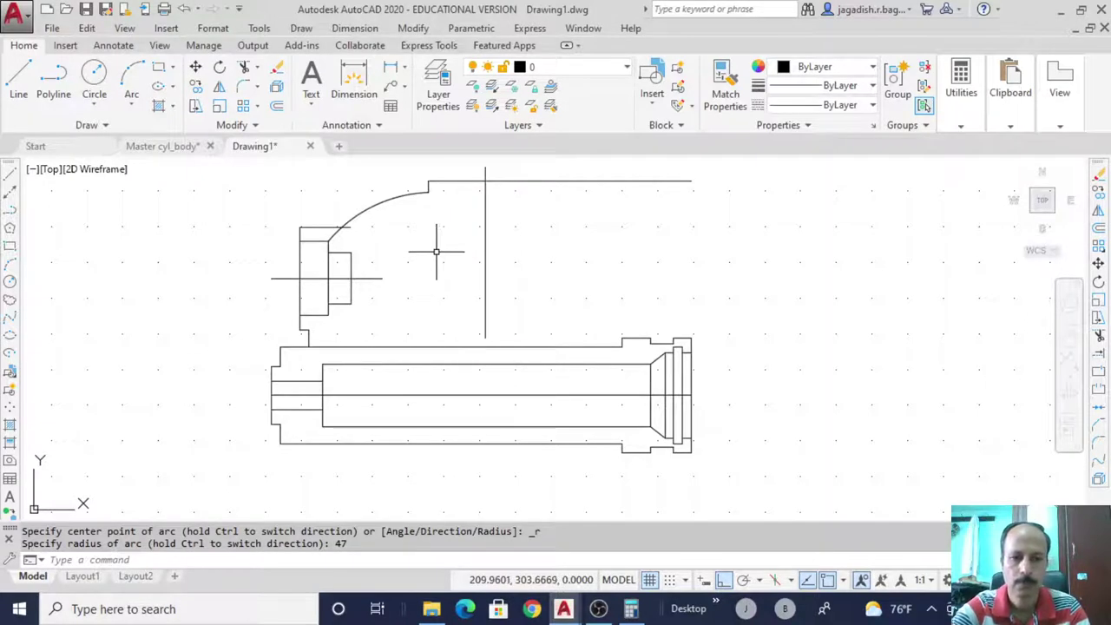
Trim the end of the inlet boss's upper horizontal line that extends past the R47 arc
{"action": "type", "text": "tr"}
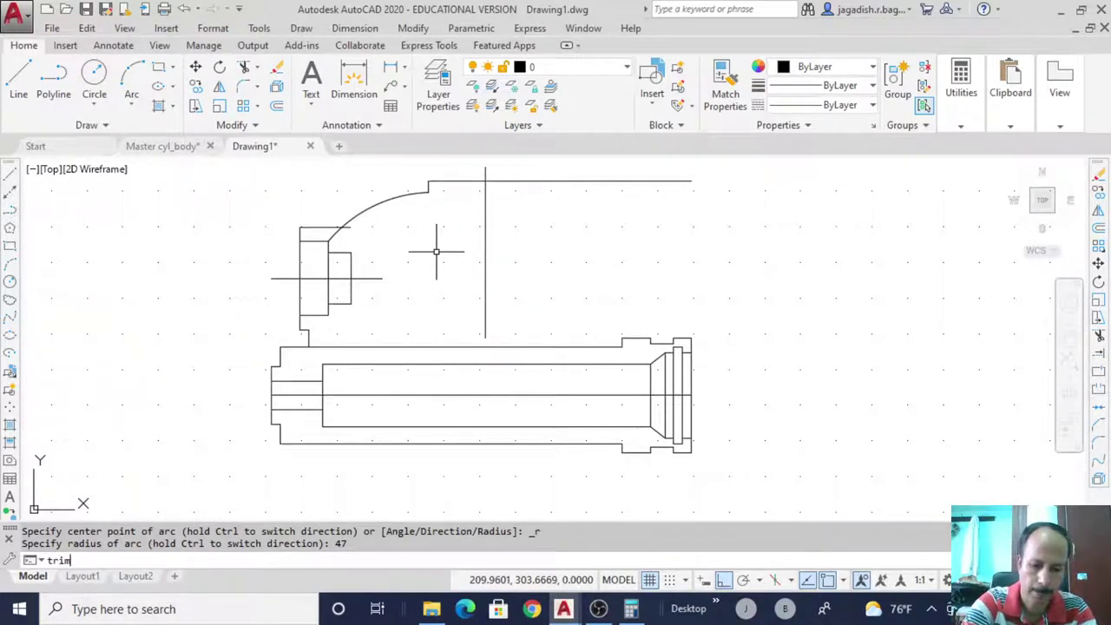
{"action": "type", "text": "im"}
{"action": "key", "text": "Return"}
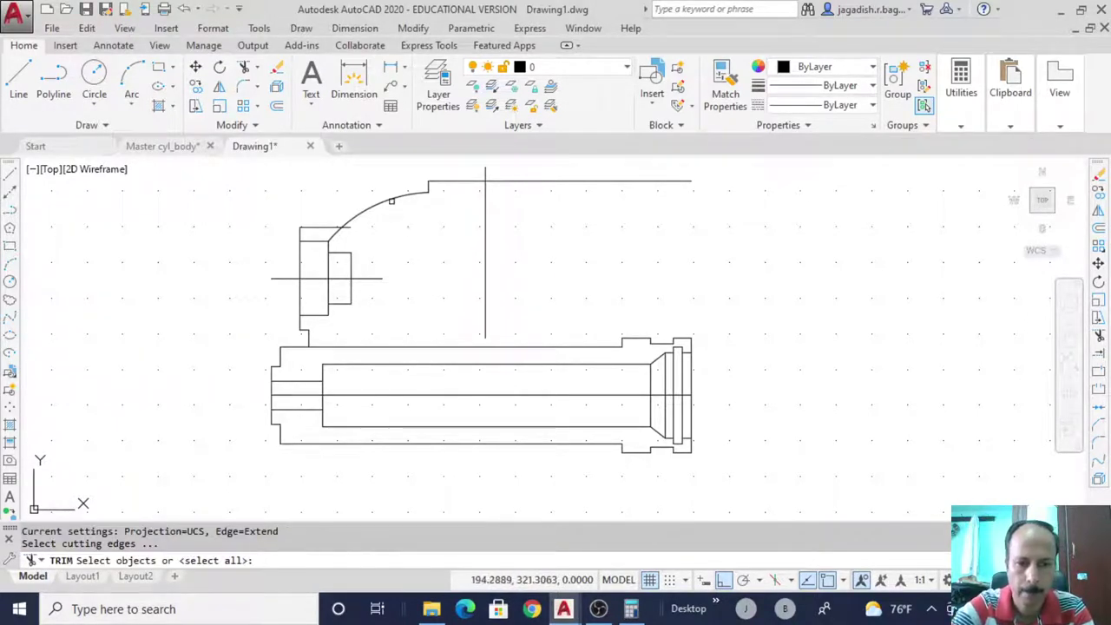
{"action": "key", "text": "Return"}
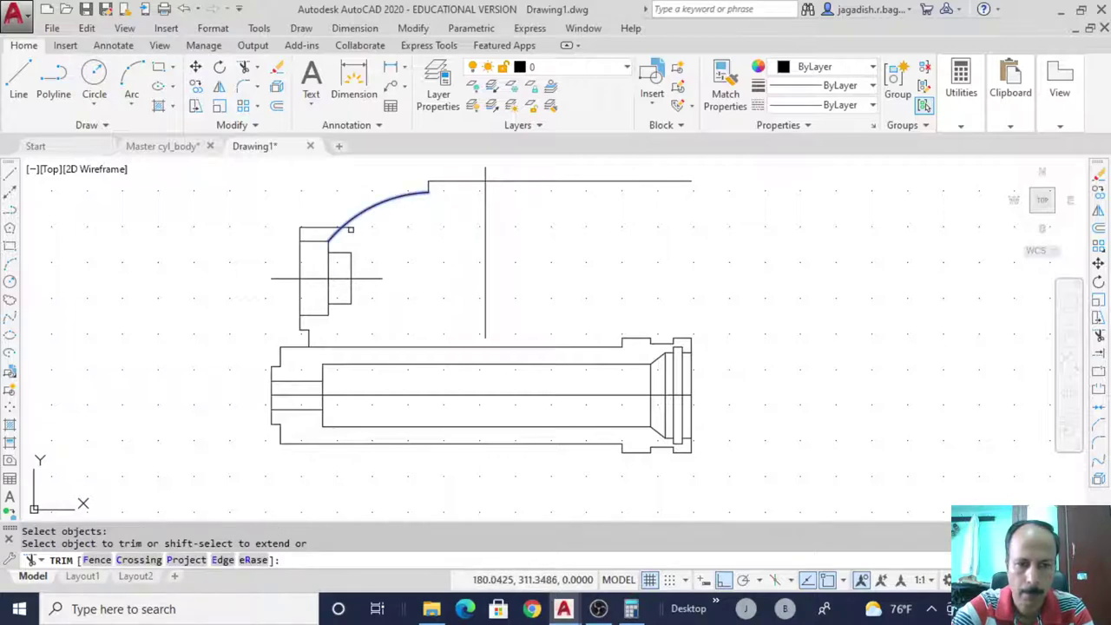
{"action": "left_click", "coordinate": [350, 227]}
{"action": "right_click", "coordinate": [369, 230]}
{"action": "left_click", "coordinate": [397, 240]}
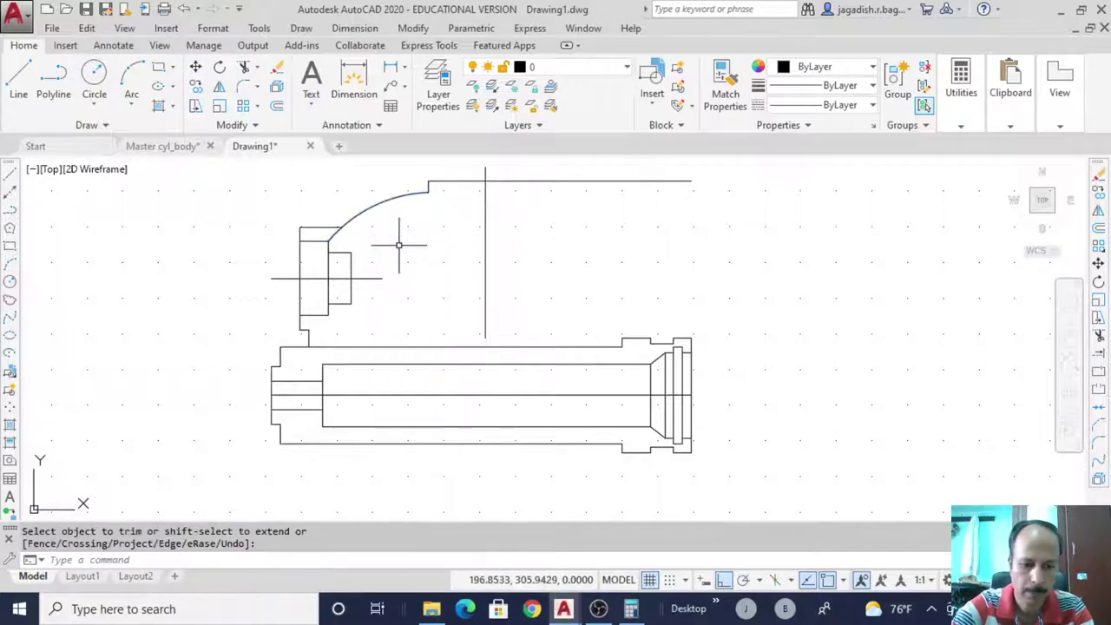
Trim the portion of the R47 arc below the inlet boss's upper horizontal line
{"action": "type", "text": "trim"}
{"action": "key", "text": "Return"}
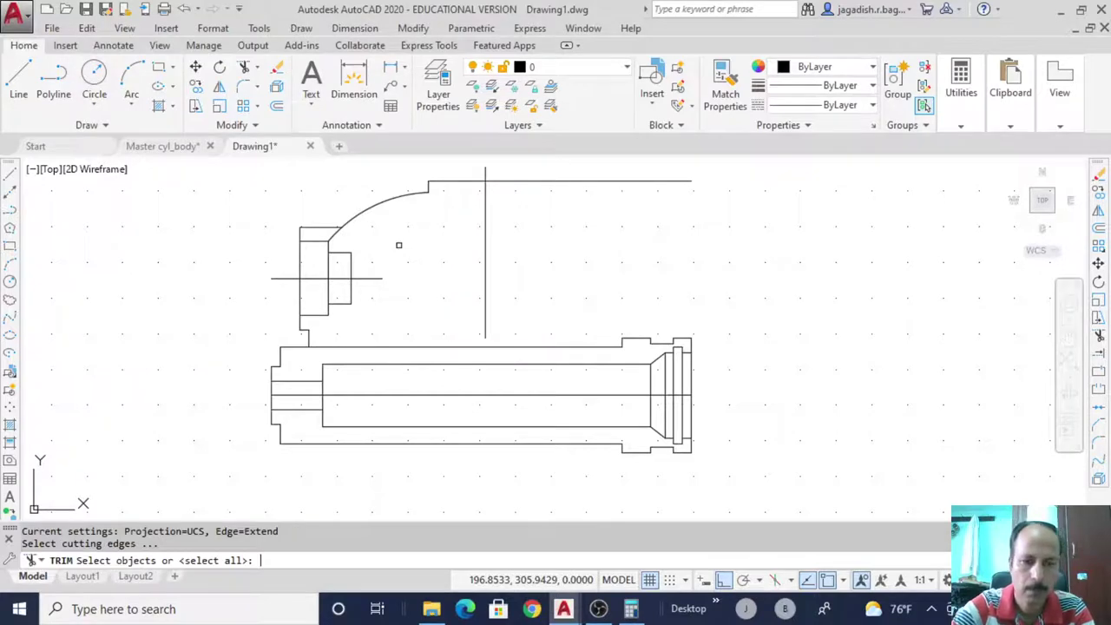
{"action": "left_click", "coordinate": [318, 226]}
{"action": "key", "text": "Return"}
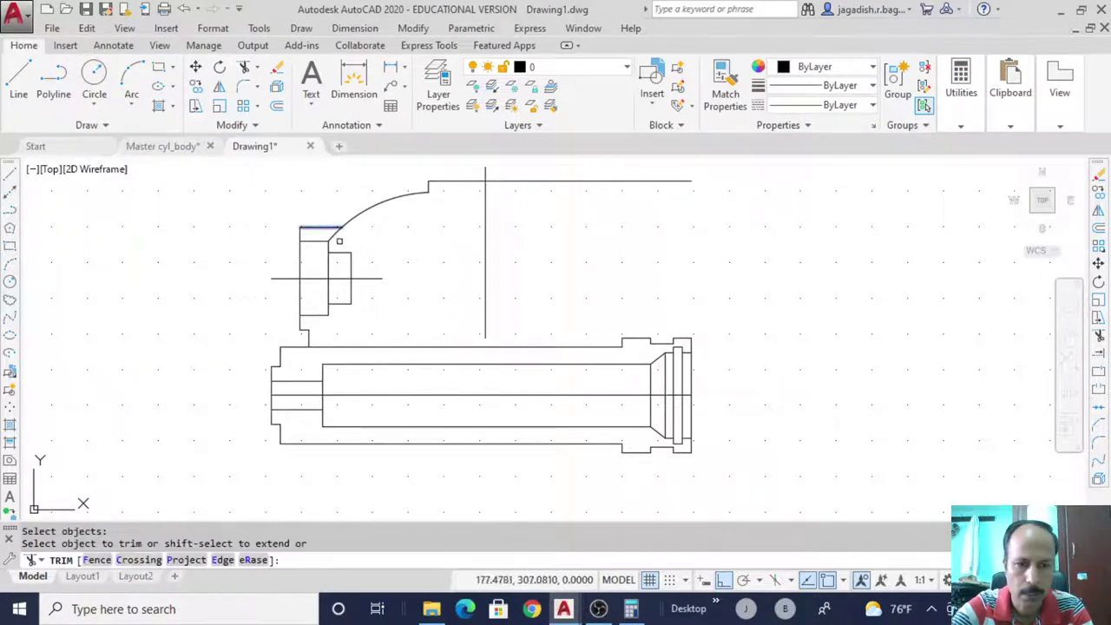
{"action": "right_click", "coordinate": [381, 238]}
{"action": "left_click", "coordinate": [400, 250]}
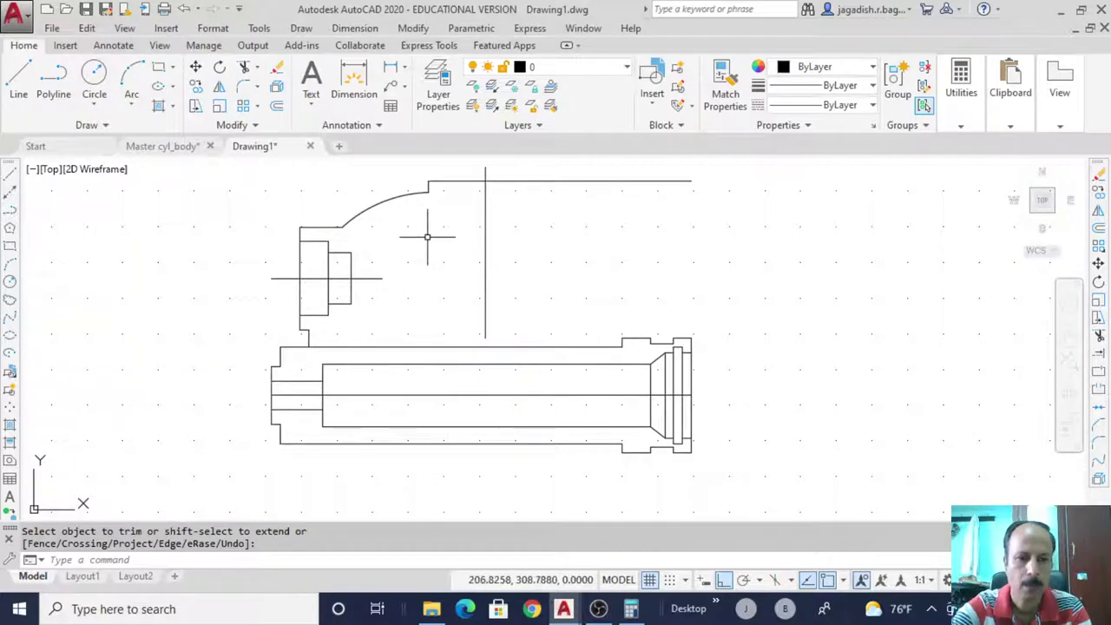
Offset the R47 arc by 7 toward the inside of the body to form the inner wall
{"action": "type", "text": "of"}
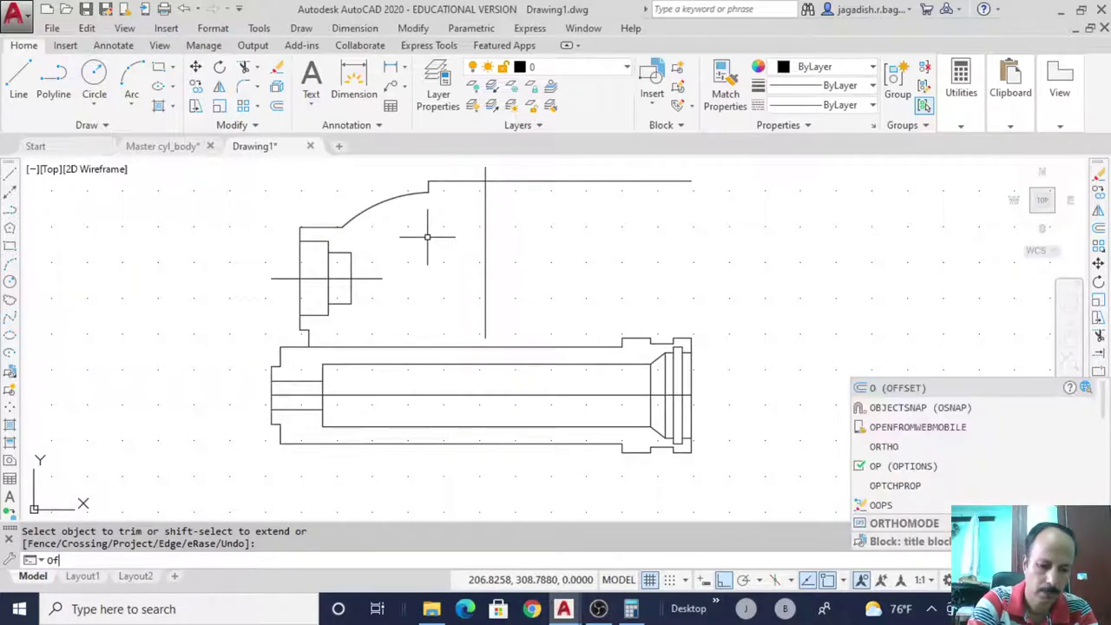
{"action": "type", "text": "fset"}
{"action": "key", "text": "Return"}
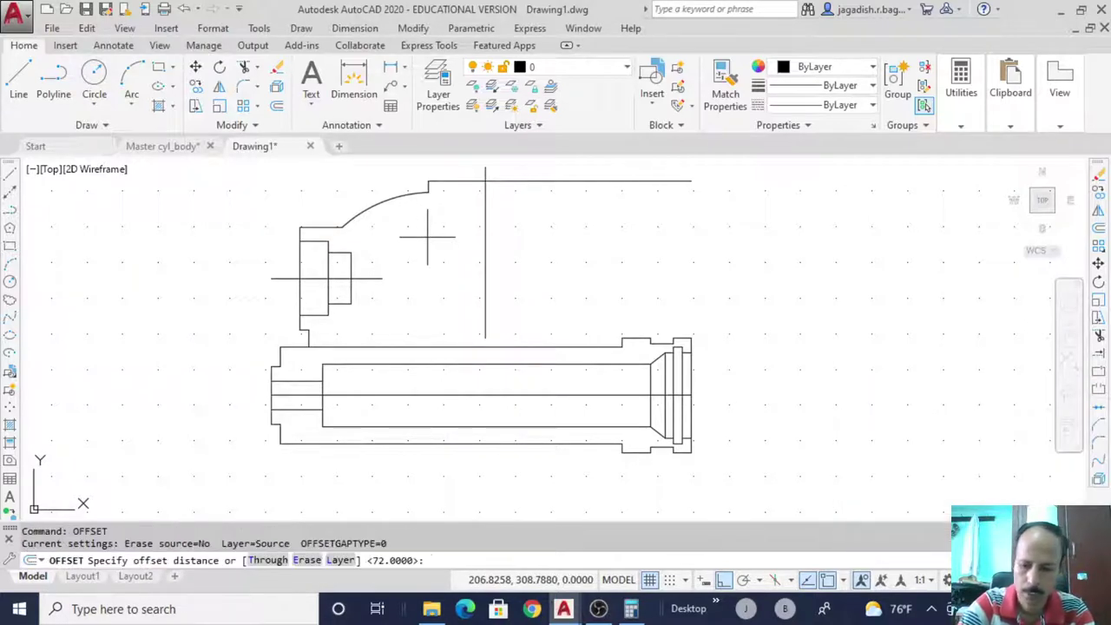
{"action": "type", "text": "7"}
{"action": "key", "text": "Return"}
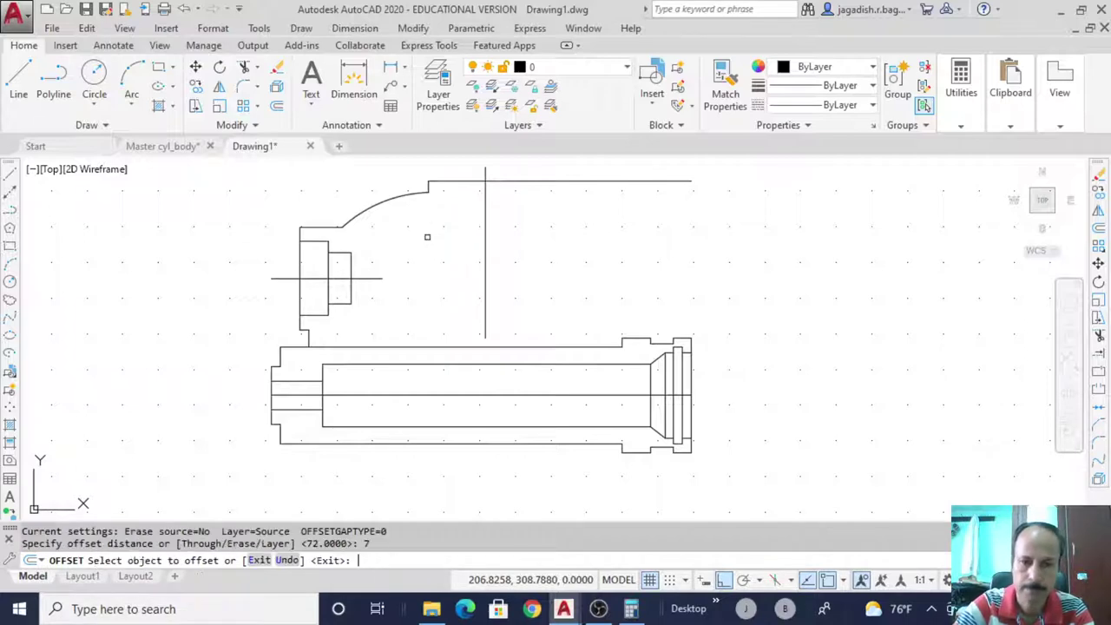
{"action": "left_click", "coordinate": [391, 205]}
{"action": "left_click", "coordinate": [408, 227]}
{"action": "right_click", "coordinate": [420, 243]}
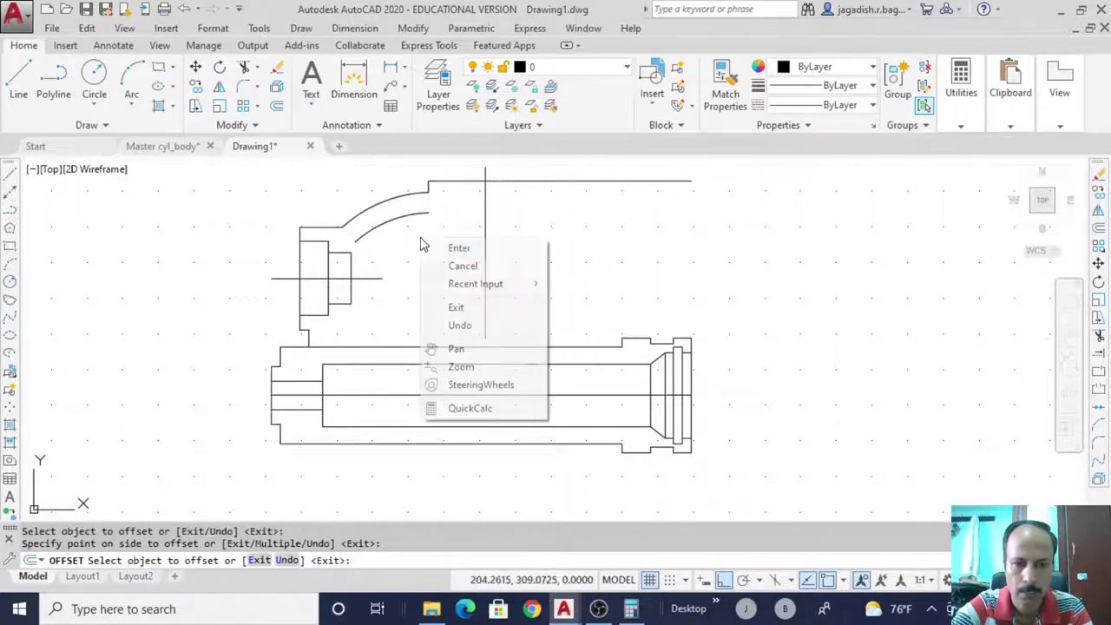
{"action": "left_click", "coordinate": [455, 247]}
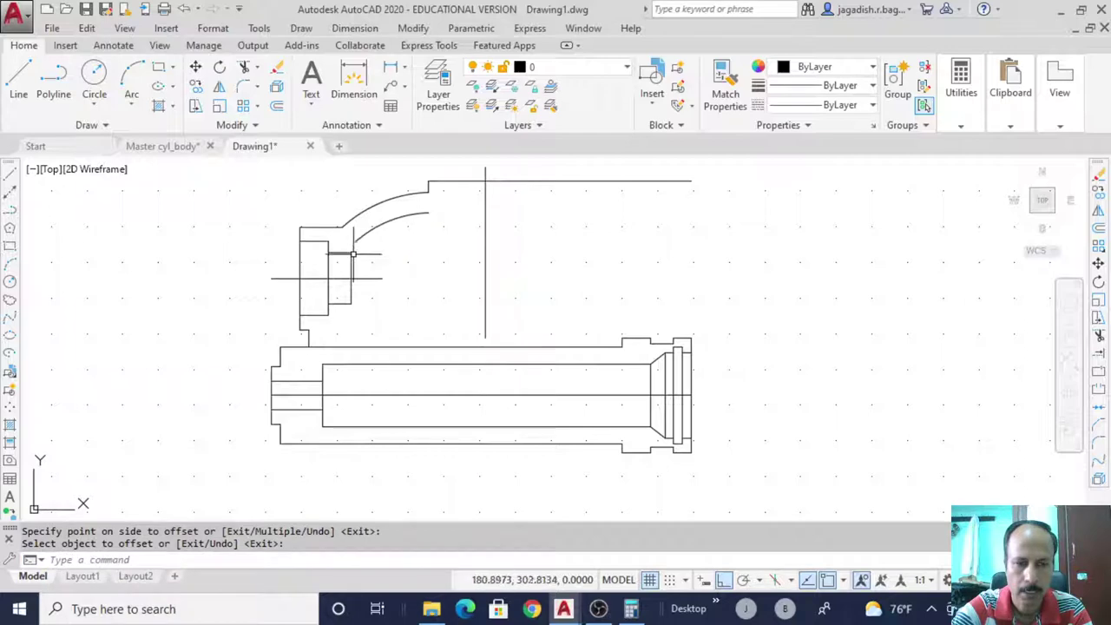
Stretch the inner arc's lower end to the upper inner corner of the inlet boss's smaller bore
{"action": "left_click", "coordinate": [369, 227]}
{"action": "scroll", "coordinate": [336, 248], "scroll_direction": "up", "scroll_amount": 4}
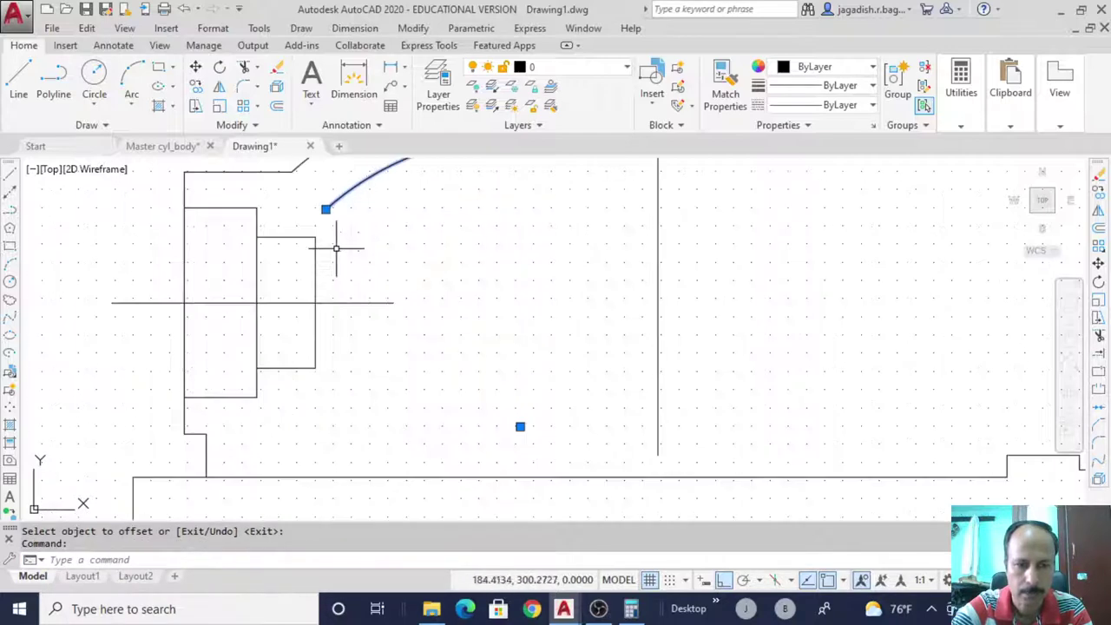
{"action": "left_click", "coordinate": [325, 209]}
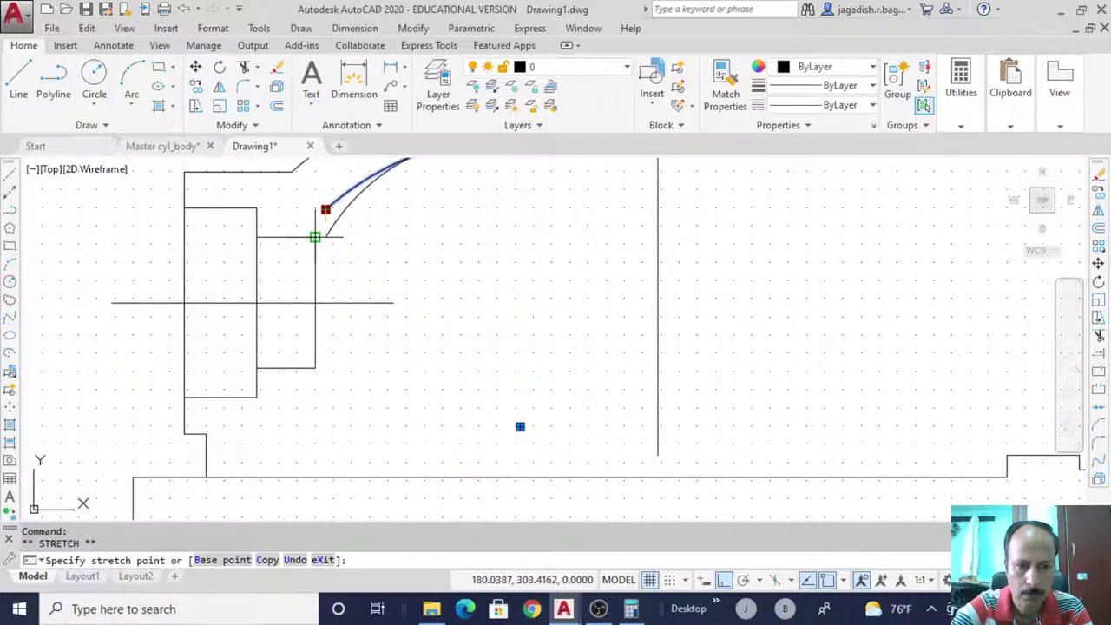
{"action": "left_click", "coordinate": [315, 237]}
{"action": "key", "text": "Escape"}
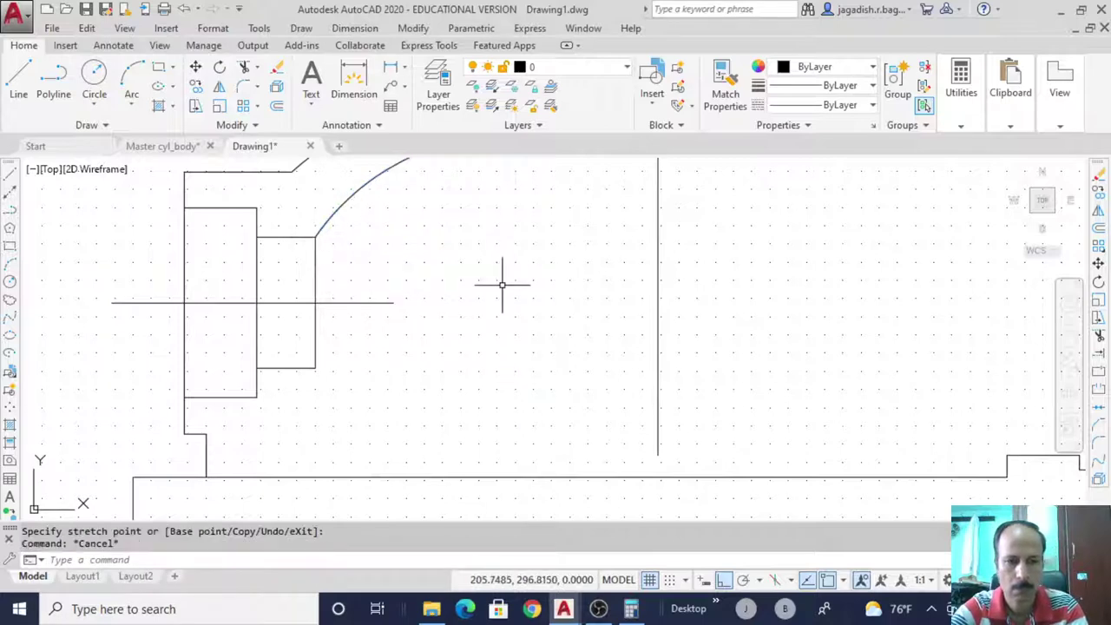
{"action": "scroll", "coordinate": [502, 284], "scroll_direction": "down", "scroll_amount": 5}
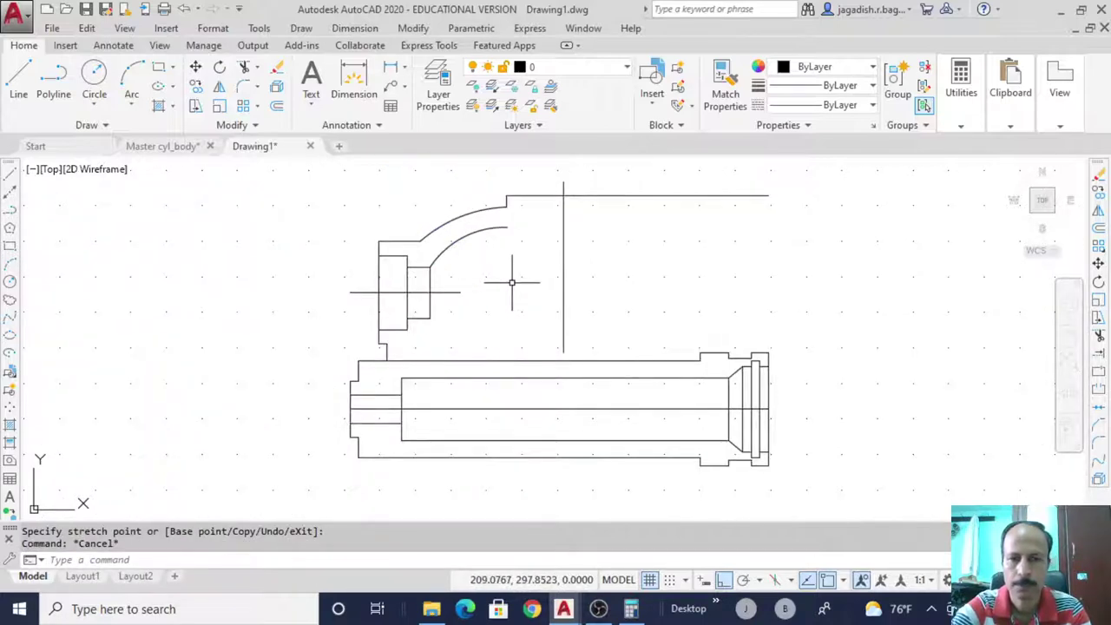
Try a line starting 15 below the top line's intersection with the vertical line, running 20 toward the inlet boss and up to the inner arc's end
{"action": "left_click", "coordinate": [11, 176]}
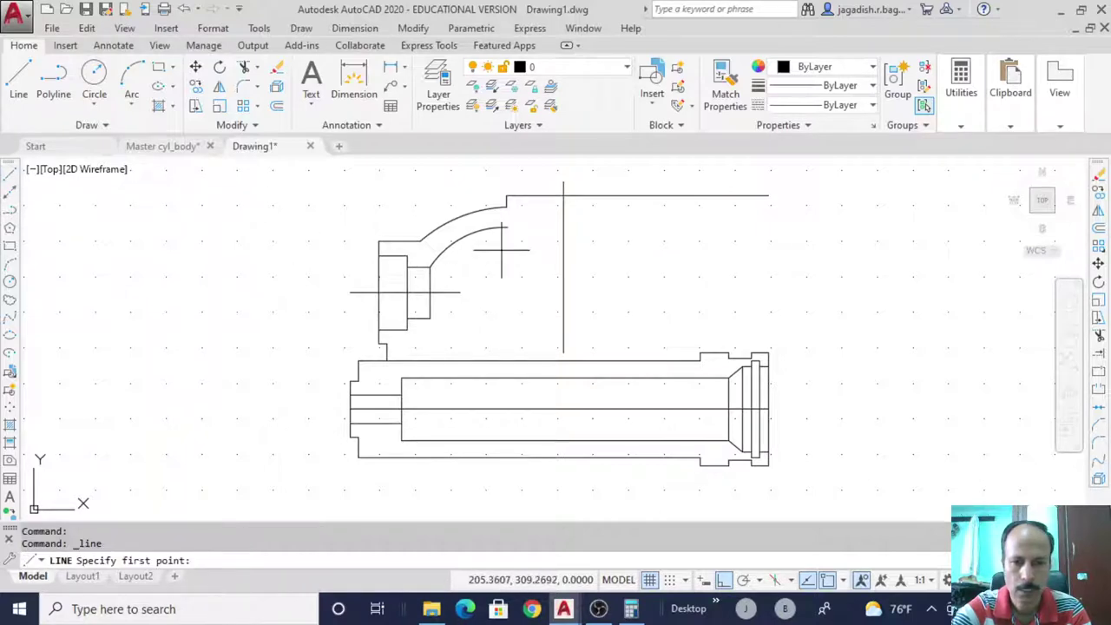
{"action": "key", "text": "Escape"}
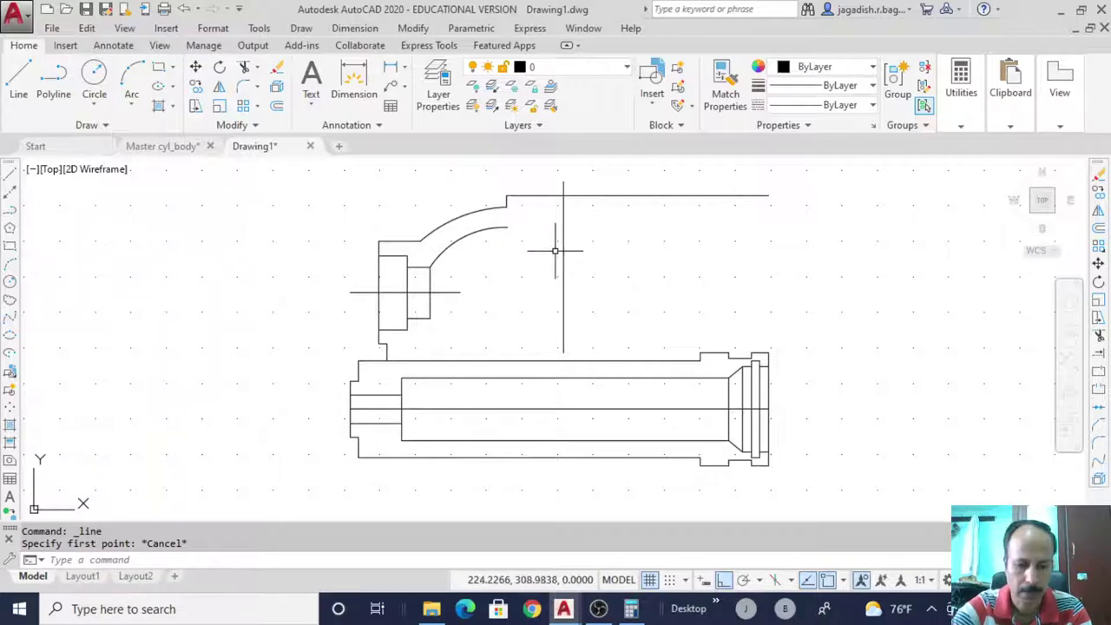
{"action": "type", "text": "line"}
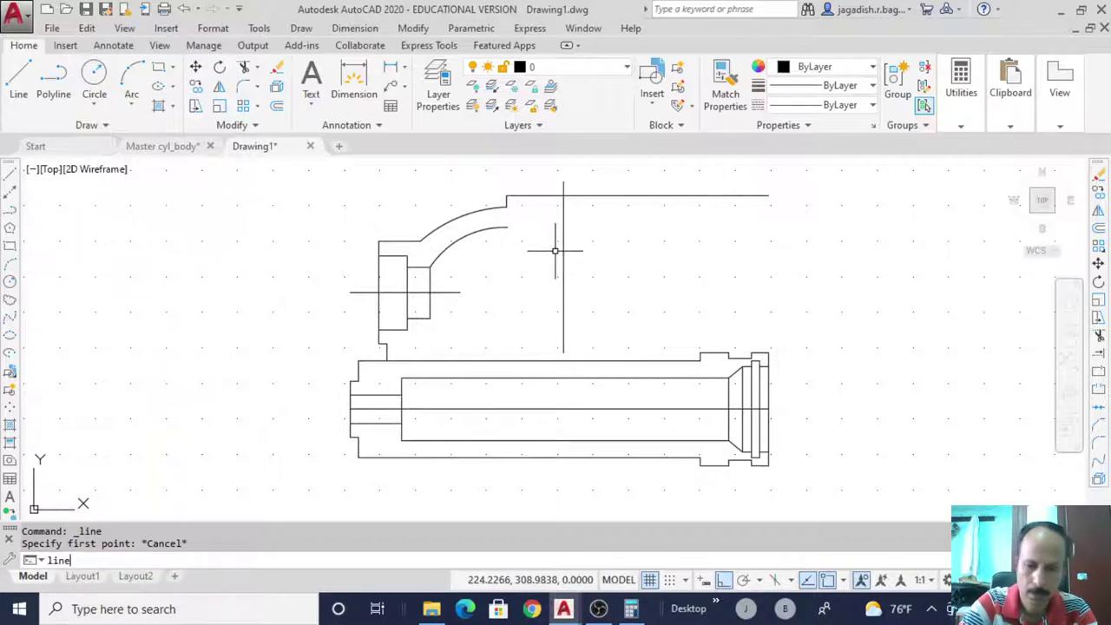
{"action": "key", "text": "Return"}
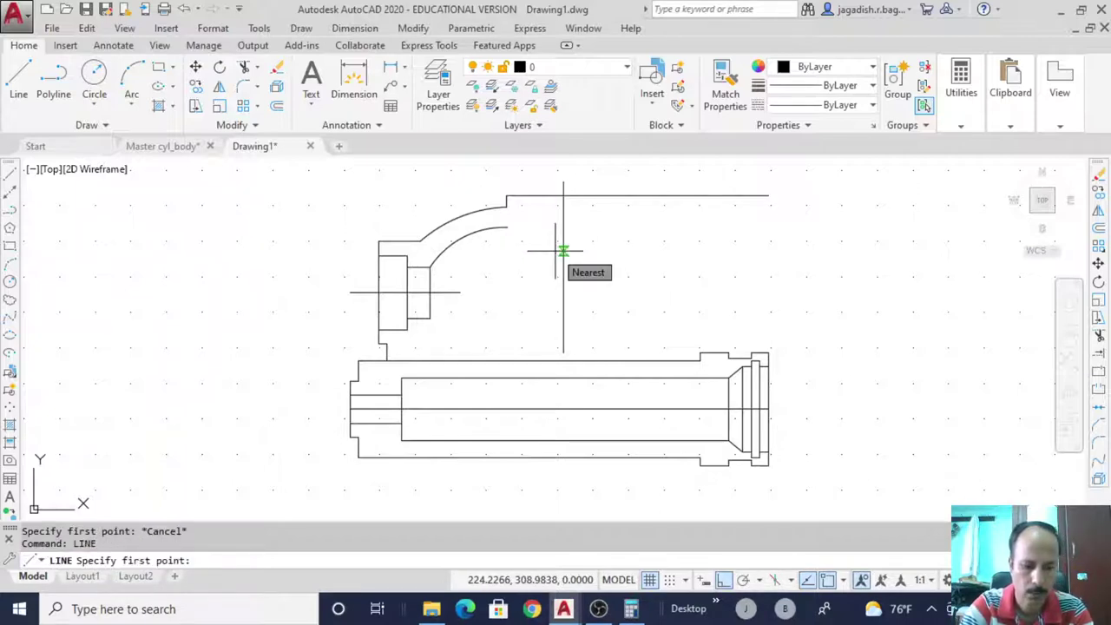
{"action": "type", "text": "from"}
{"action": "key", "text": "Return"}
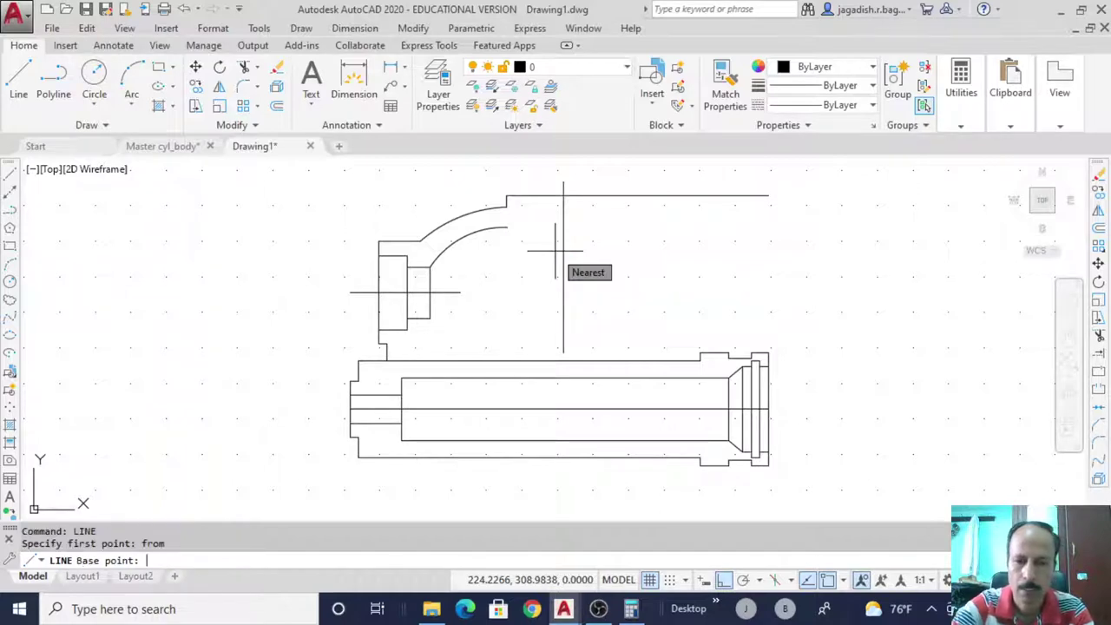
{"action": "left_click", "coordinate": [563, 196]}
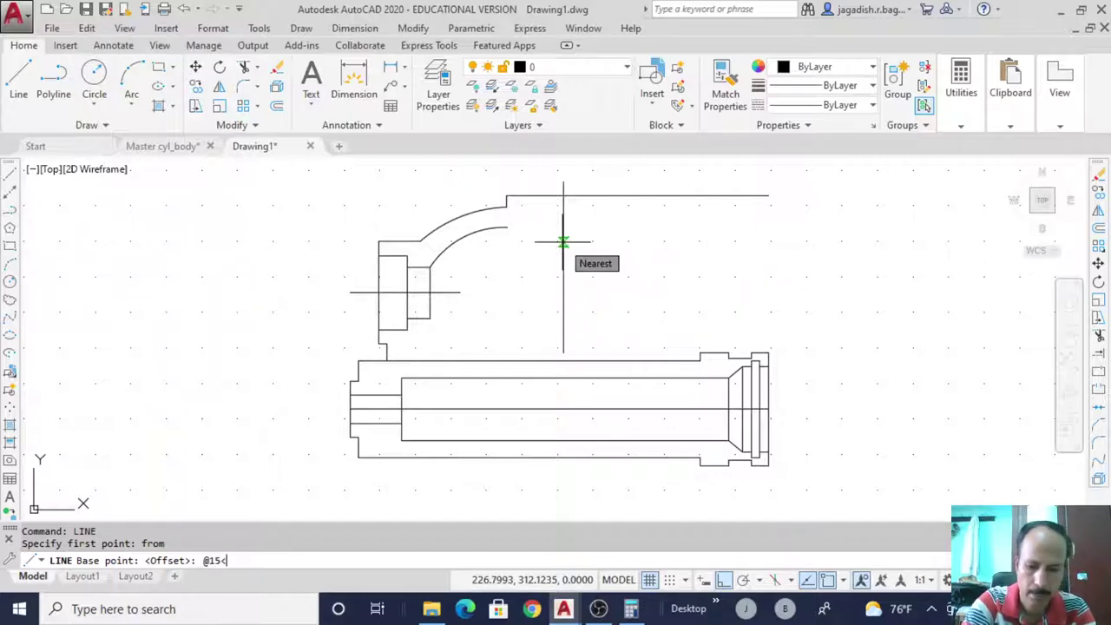
{"action": "type", "text": "@15<-90"}
{"action": "key", "text": "Return"}
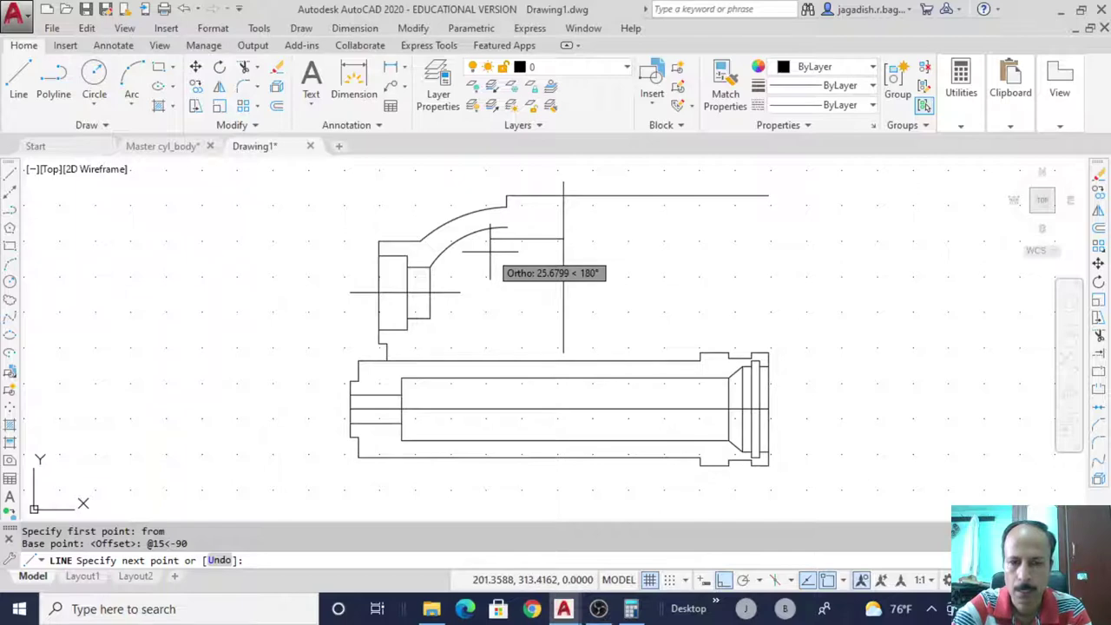
{"action": "type", "text": "20"}
{"action": "key", "text": "Return"}
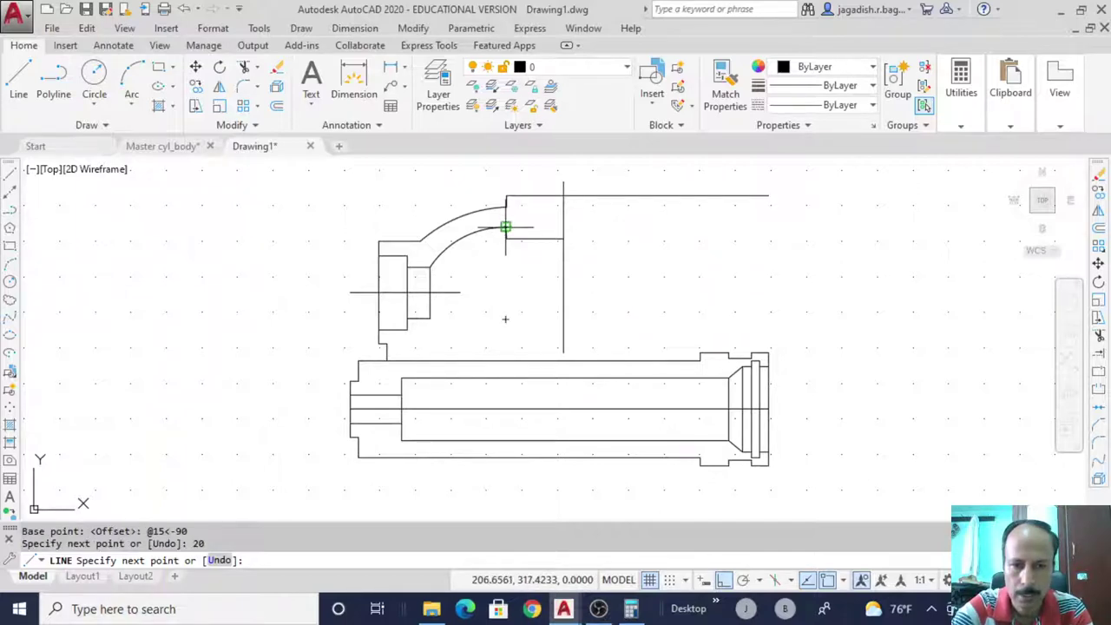
{"action": "left_click", "coordinate": [505, 227]}
{"action": "key", "text": "Escape"}
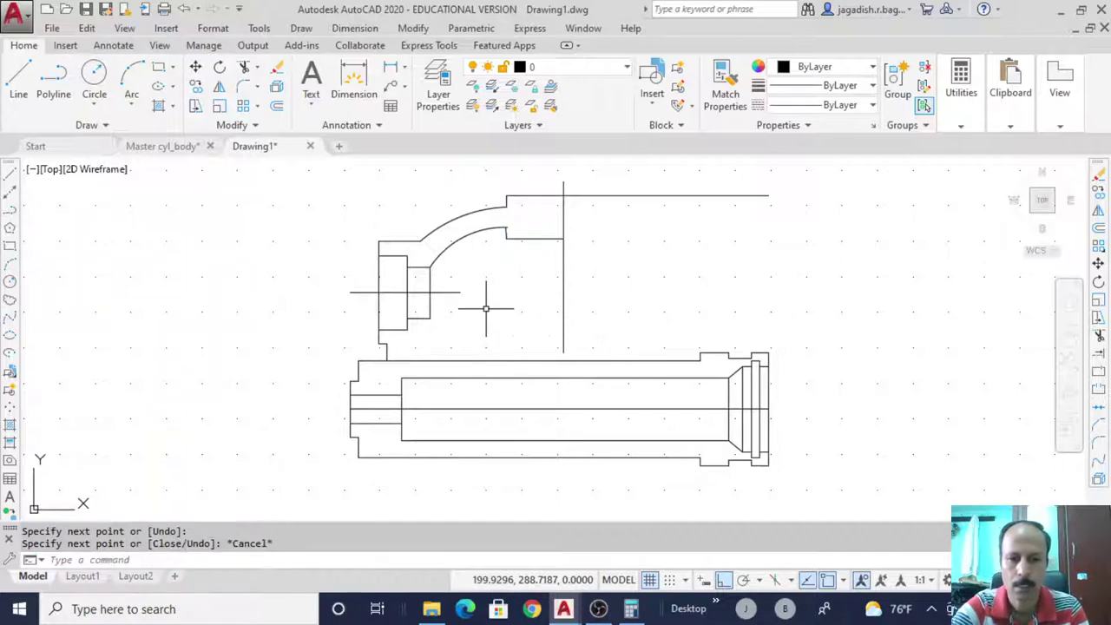
{"action": "type", "text": "u"}
{"action": "key", "text": "Return"}
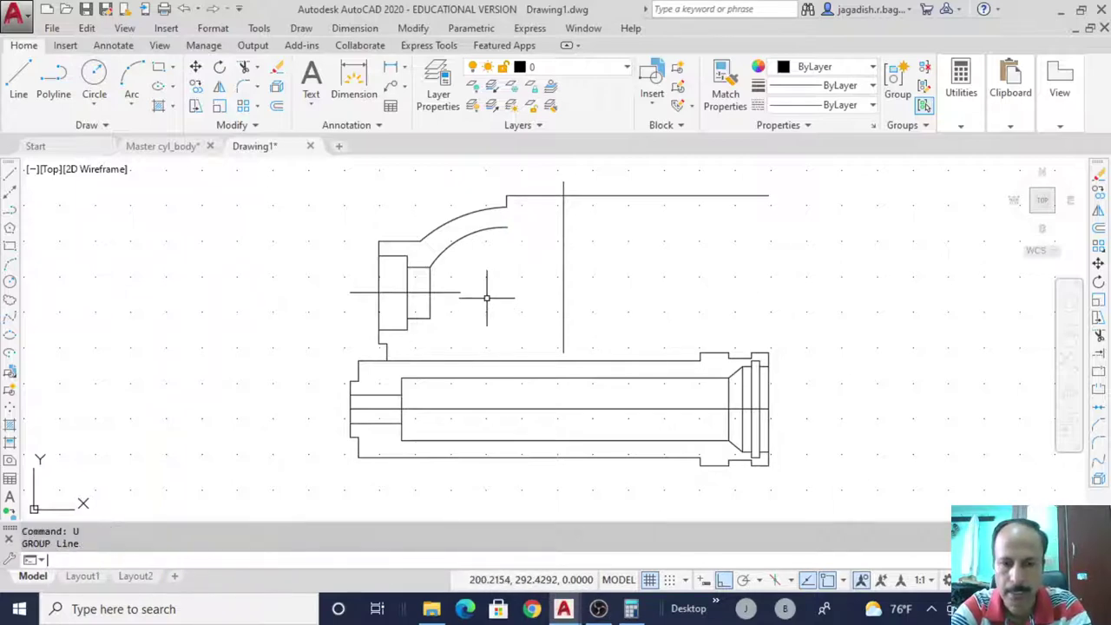
Draw a line starting 15 below the top line's intersection with the vertical line, running 20 toward the inlet boss and up past the inner arc's end
{"action": "left_click", "coordinate": [9, 175]}
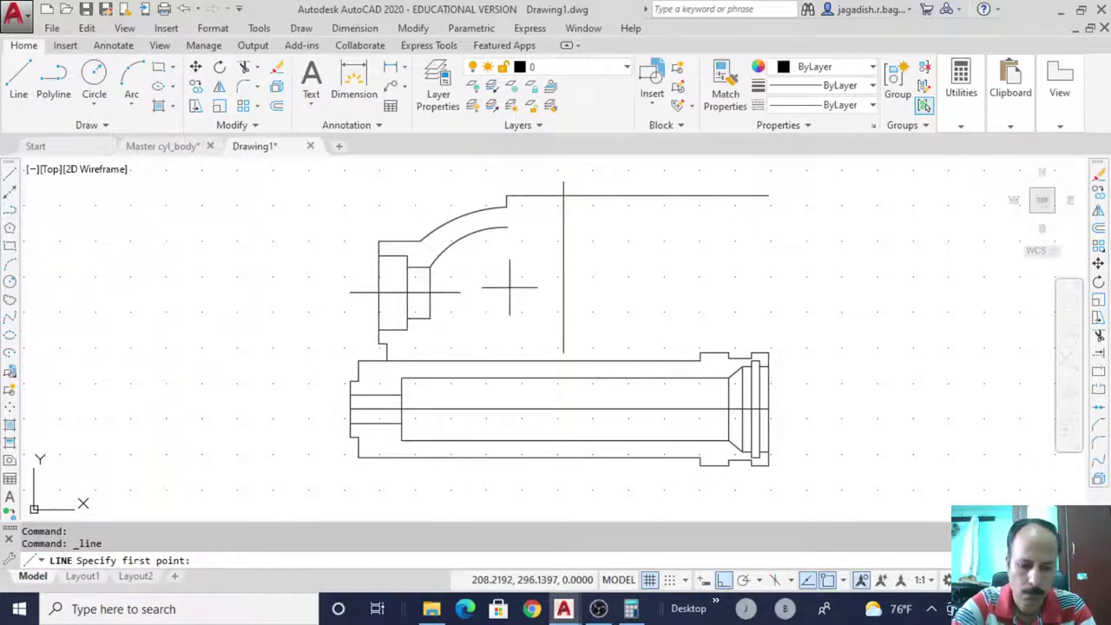
{"action": "type", "text": "from"}
{"action": "key", "text": "Return"}
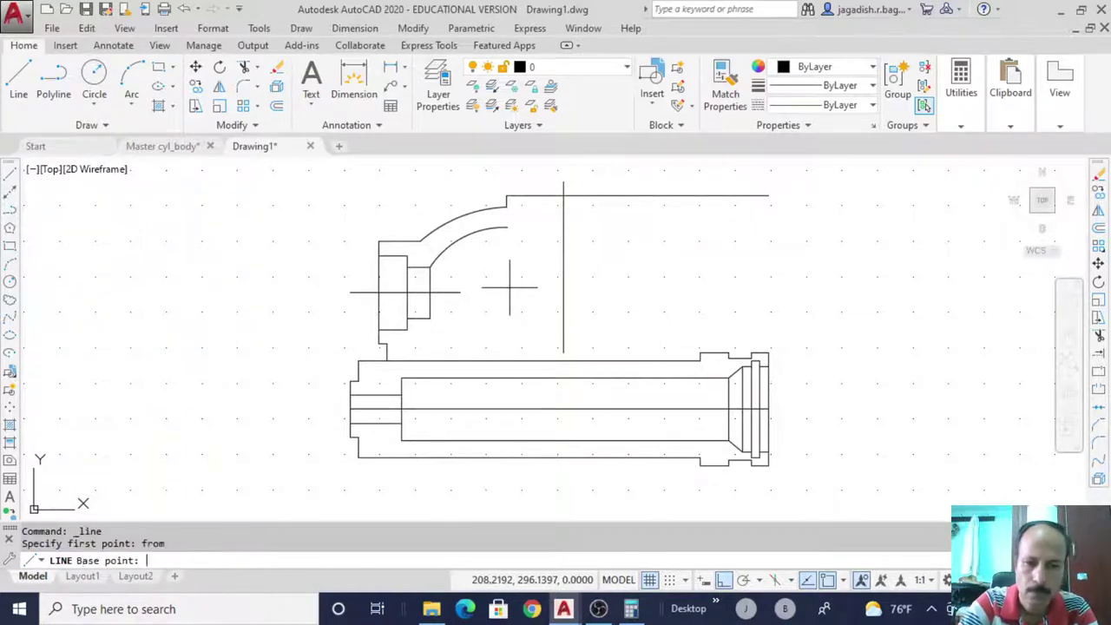
{"action": "left_click", "coordinate": [563, 194]}
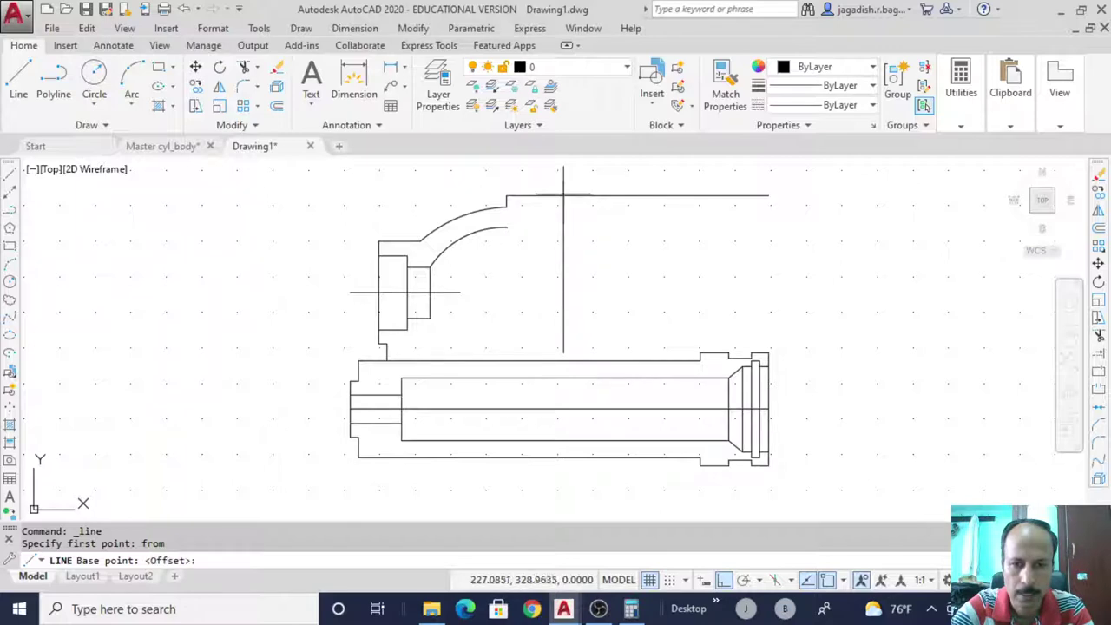
{"action": "type", "text": "@15<-90"}
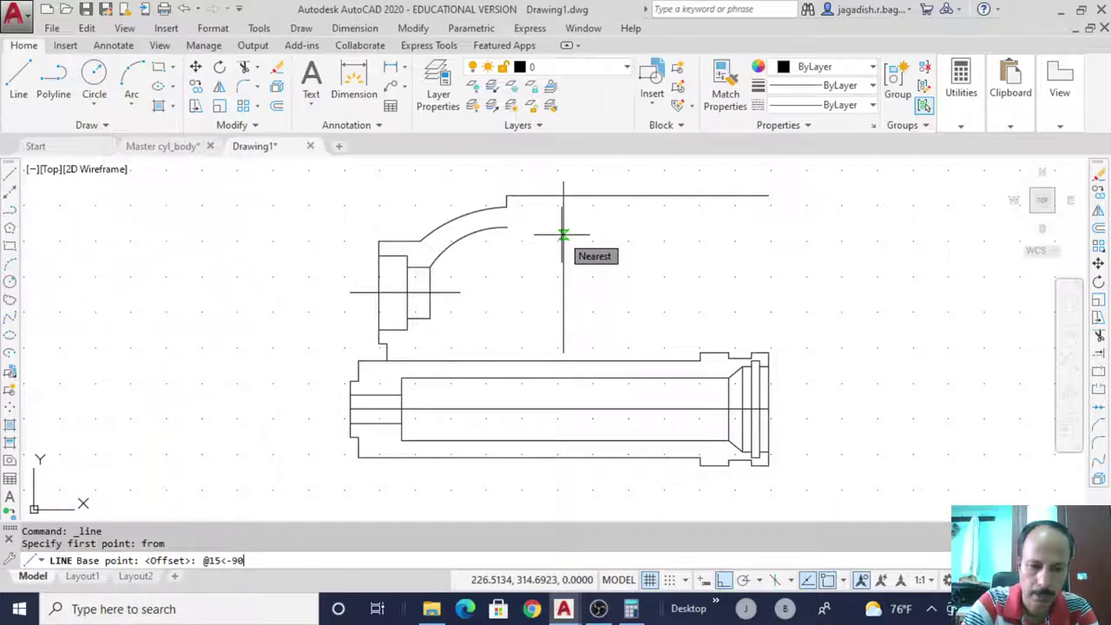
{"action": "key", "text": "Return"}
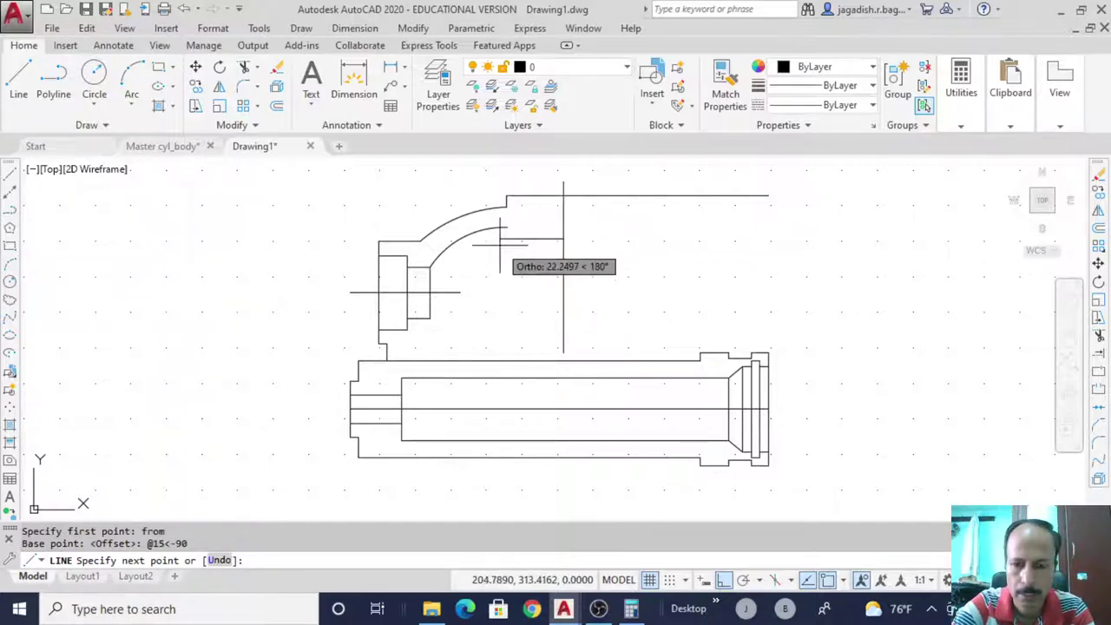
{"action": "type", "text": "20"}
{"action": "key", "text": "Return"}
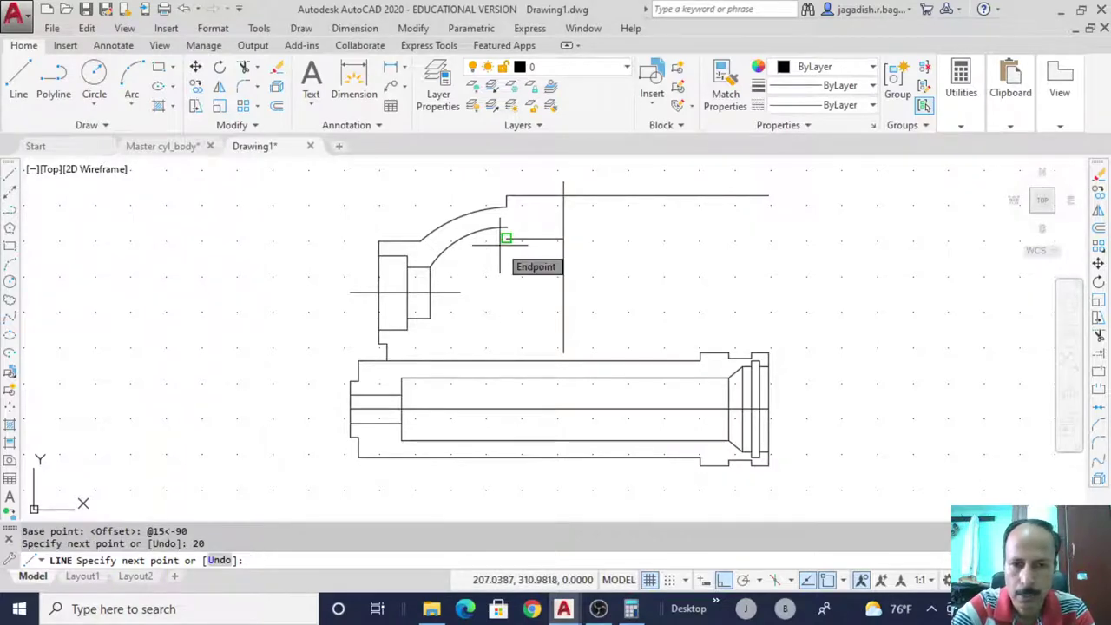
{"action": "scroll", "coordinate": [507, 227], "scroll_direction": "up", "scroll_amount": 5}
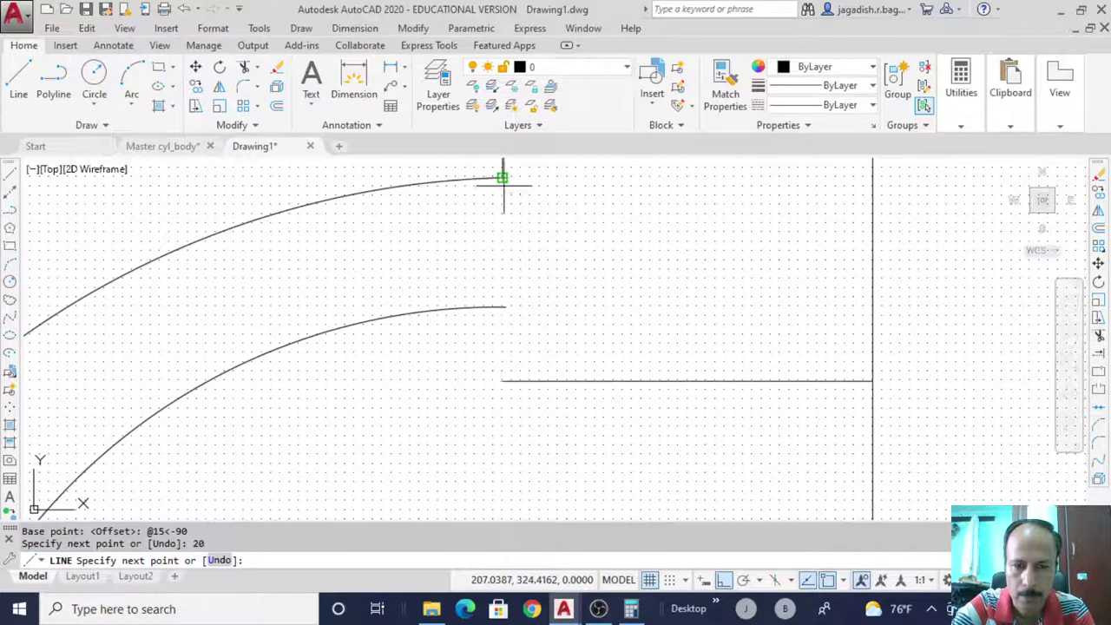
{"action": "left_click", "coordinate": [502, 210]}
{"action": "key", "text": "Escape"}
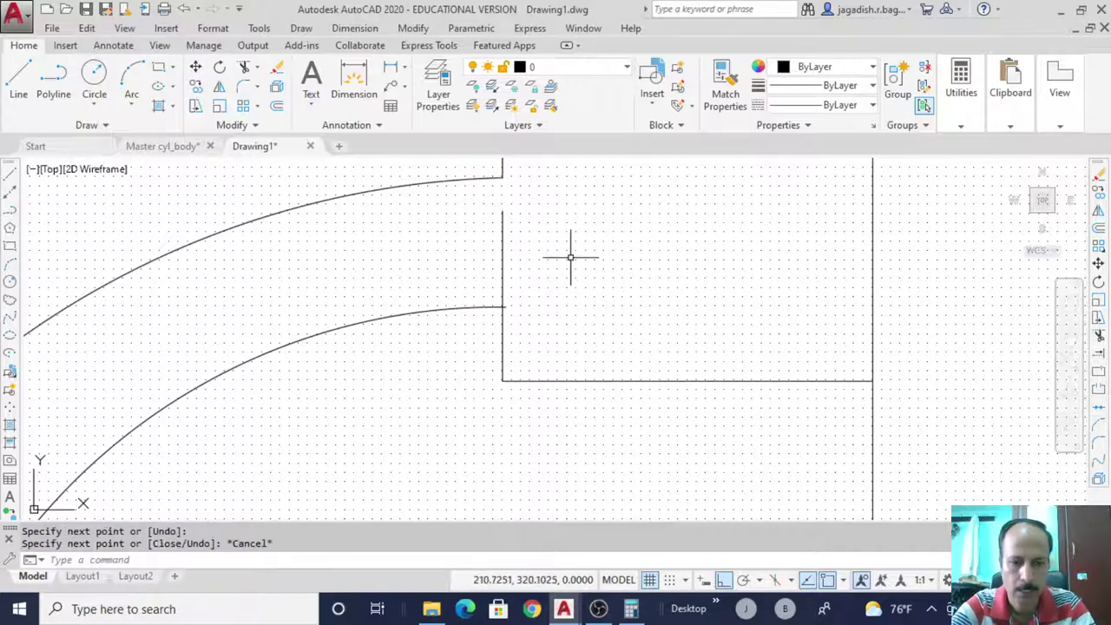
Trim the short vertical line's portion above the inner arc, using the line and the arc as cutting edges
{"action": "type", "text": "trim"}
{"action": "key", "text": "Return"}
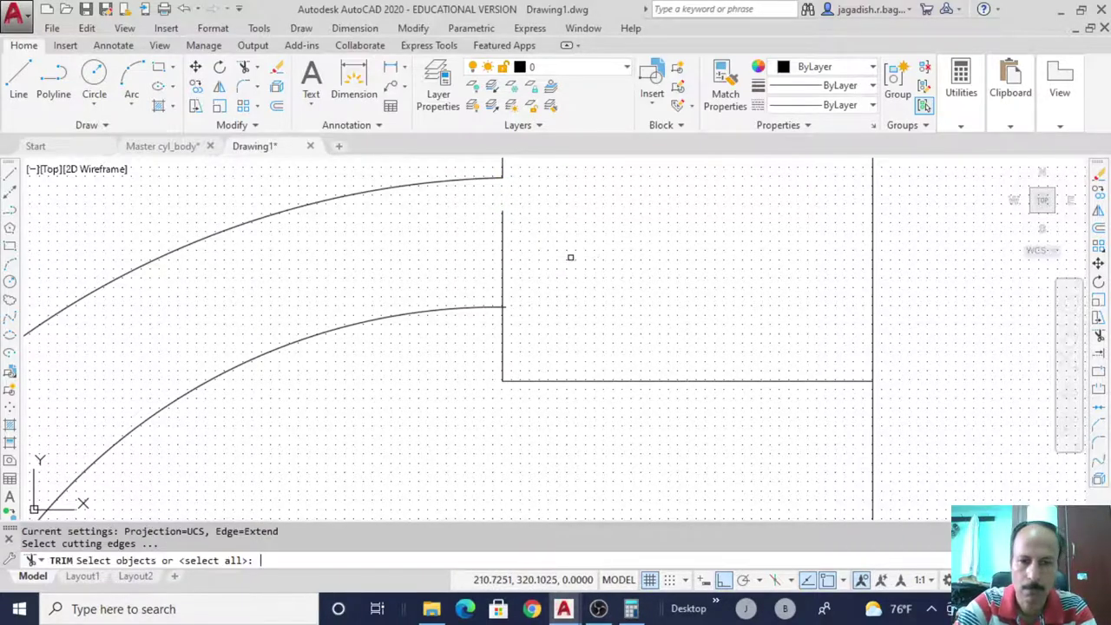
{"action": "left_click", "coordinate": [503, 328]}
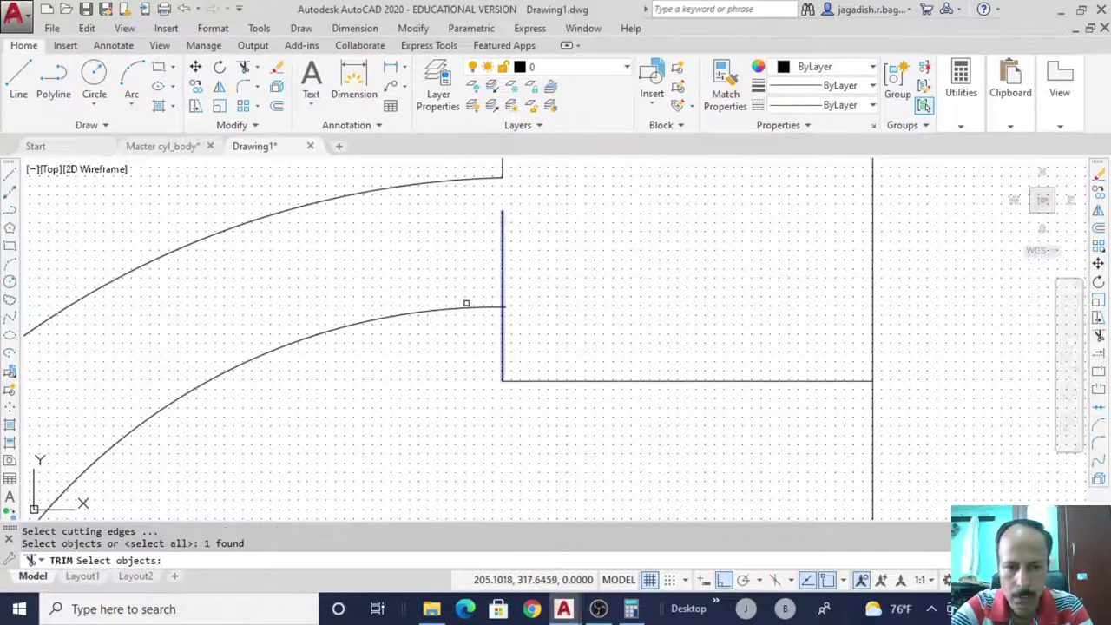
{"action": "left_click", "coordinate": [466, 308]}
{"action": "key", "text": "Return"}
{"action": "left_click", "coordinate": [503, 276]}
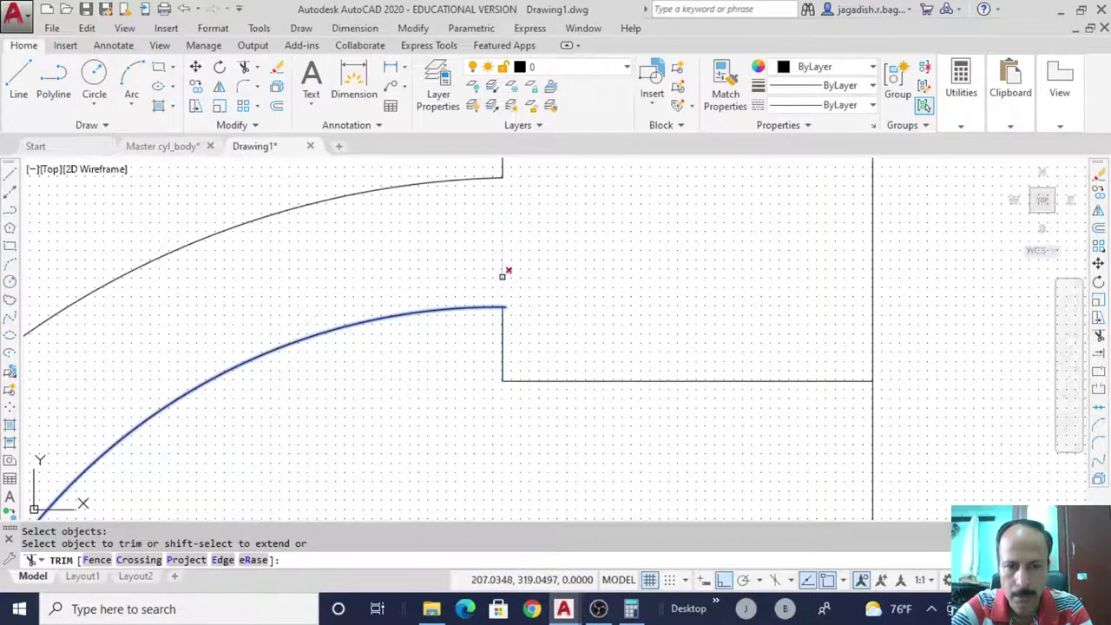
{"action": "right_click", "coordinate": [538, 302]}
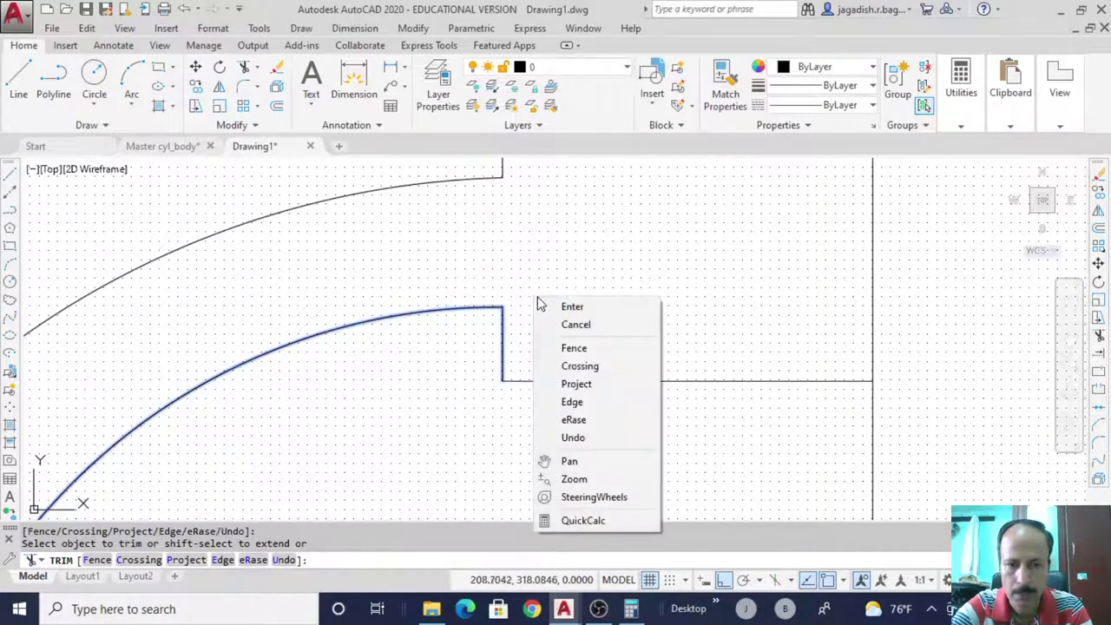
{"action": "left_click", "coordinate": [569, 306]}
{"action": "scroll", "coordinate": [575, 305], "scroll_direction": "down", "scroll_amount": 3}
{"action": "middle_click_drag", "start_coordinate": [608, 376], "coordinate": [584, 375]}
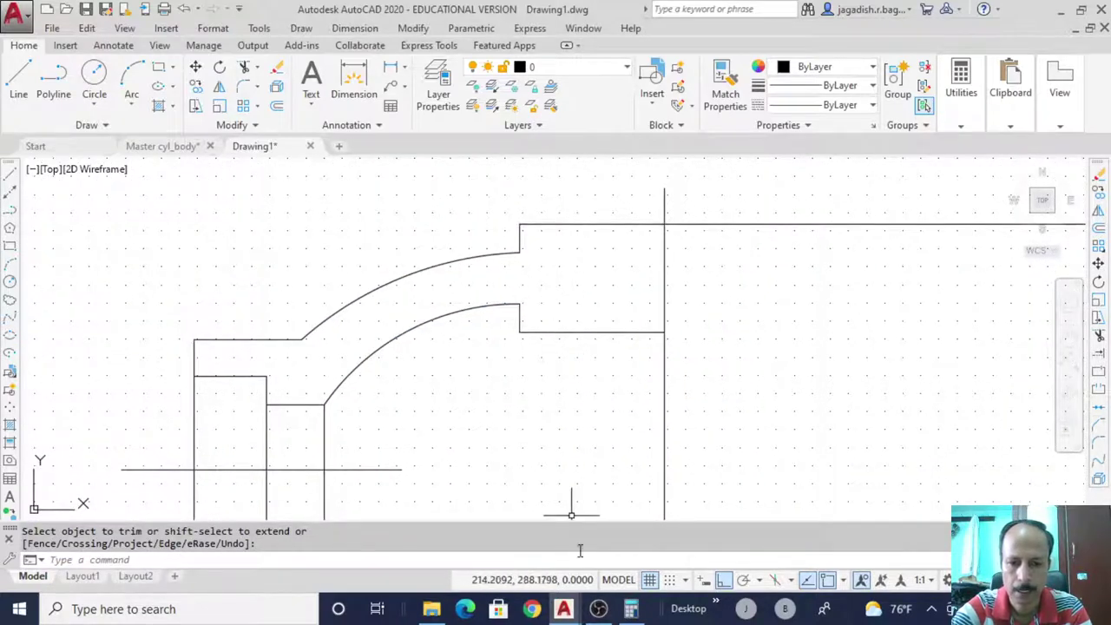
Check the reference drawing and try a line from the top boss's lower outer corner, 8 toward the centre line and up to the top line
{"action": "mouse_move", "coordinate": [564, 608]}
{"action": "left_click", "coordinate": [473, 542]}
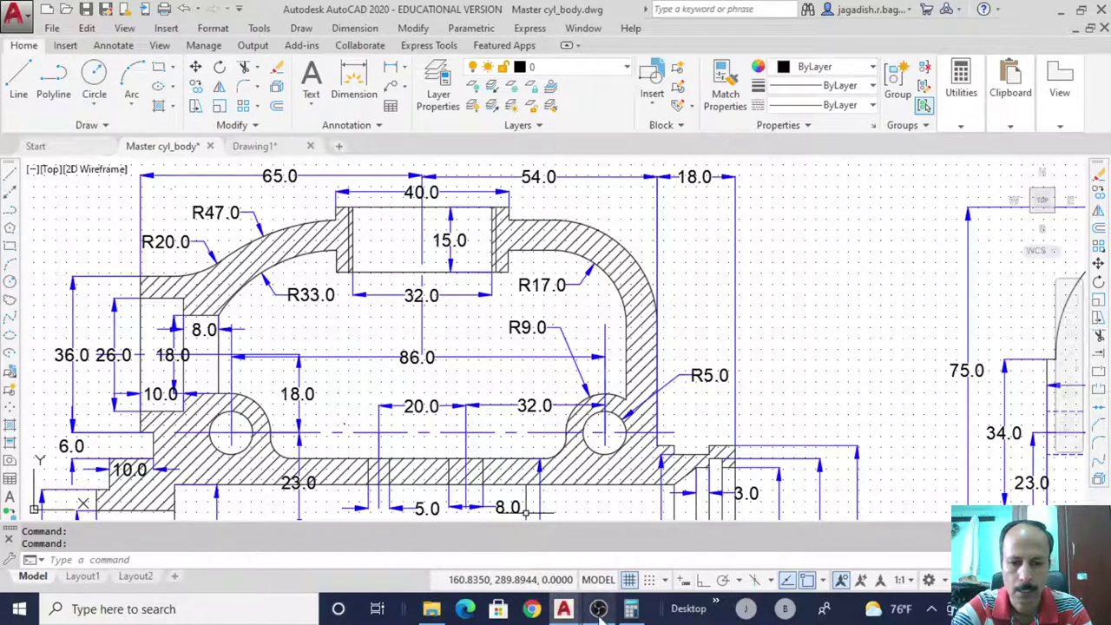
{"action": "mouse_move", "coordinate": [563, 608]}
{"action": "left_click", "coordinate": [656, 563]}
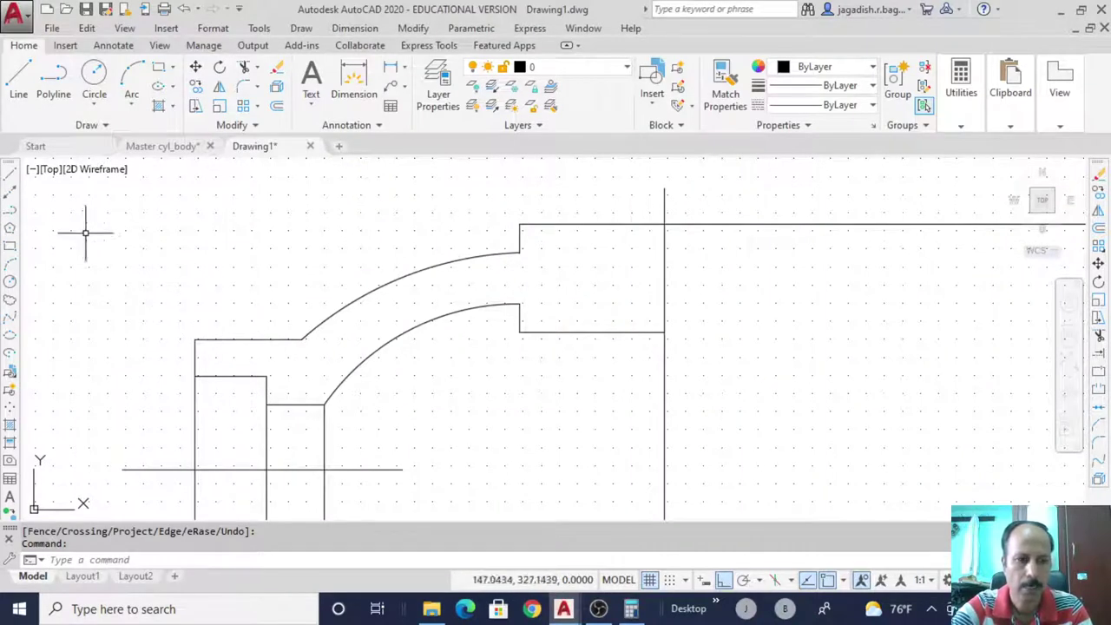
{"action": "left_click", "coordinate": [10, 177]}
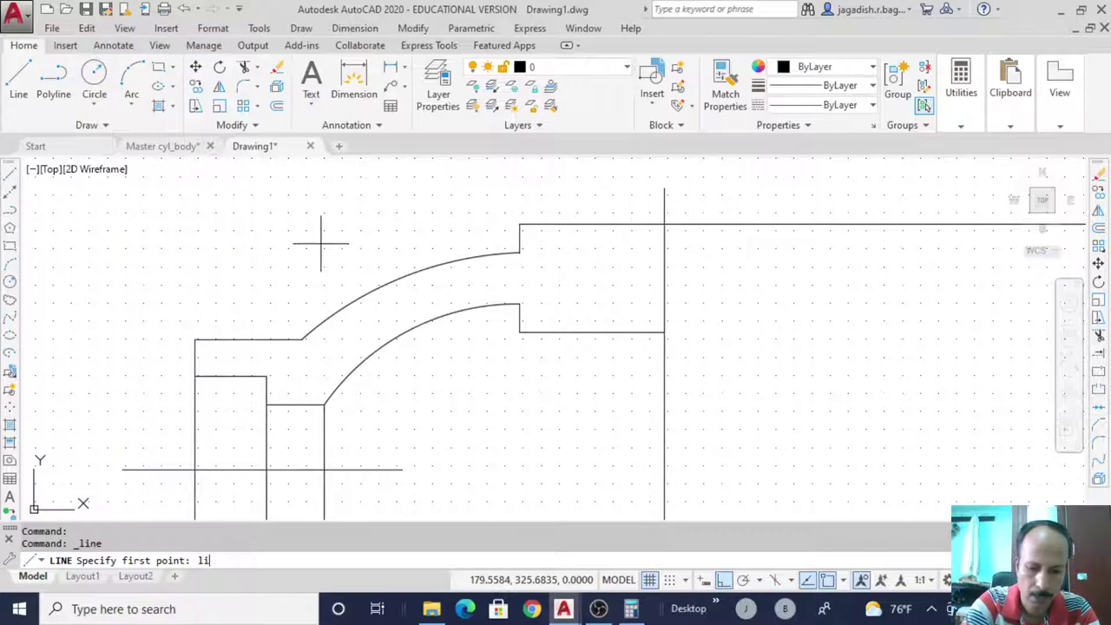
{"action": "type", "text": "line"}
{"action": "key", "text": "Return"}
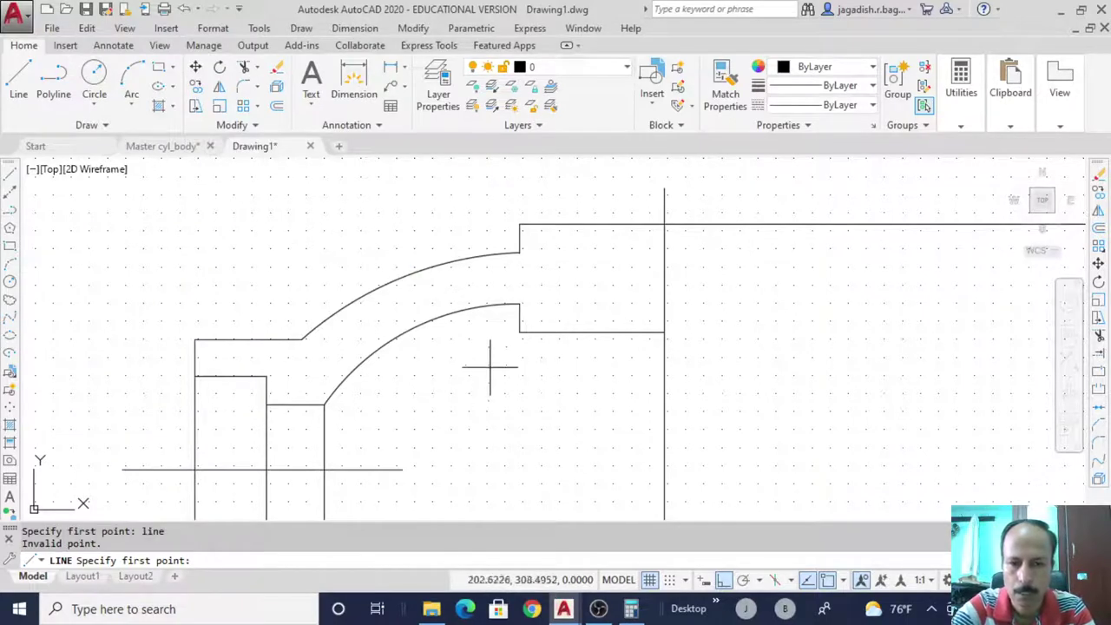
{"action": "left_click", "coordinate": [520, 331]}
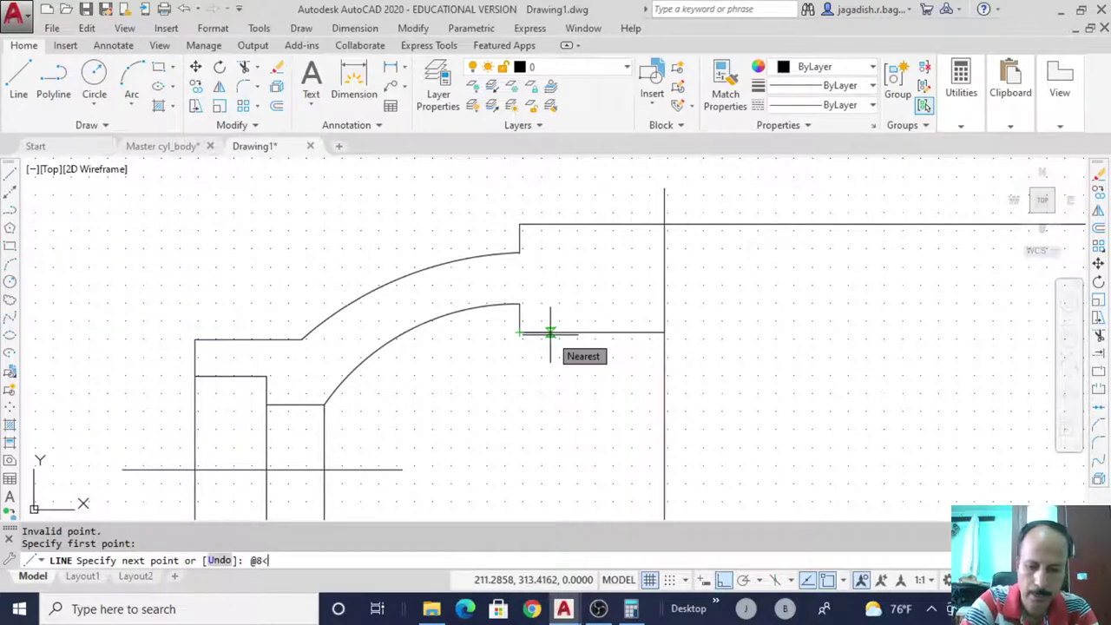
{"action": "type", "text": "@8<0"}
{"action": "key", "text": "Return"}
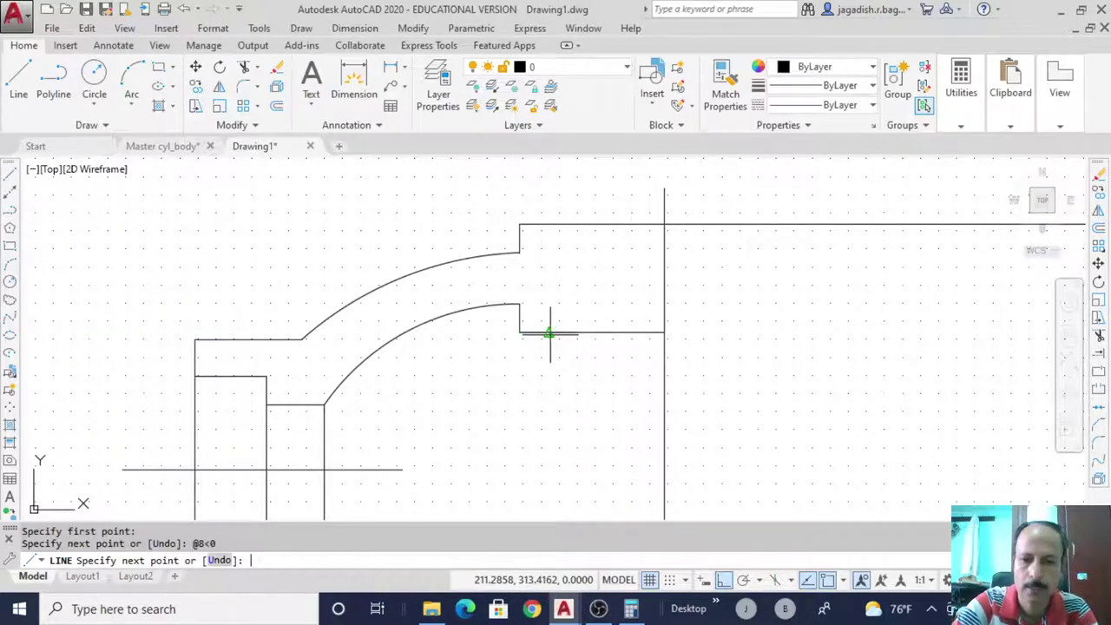
{"action": "left_click", "coordinate": [577, 225]}
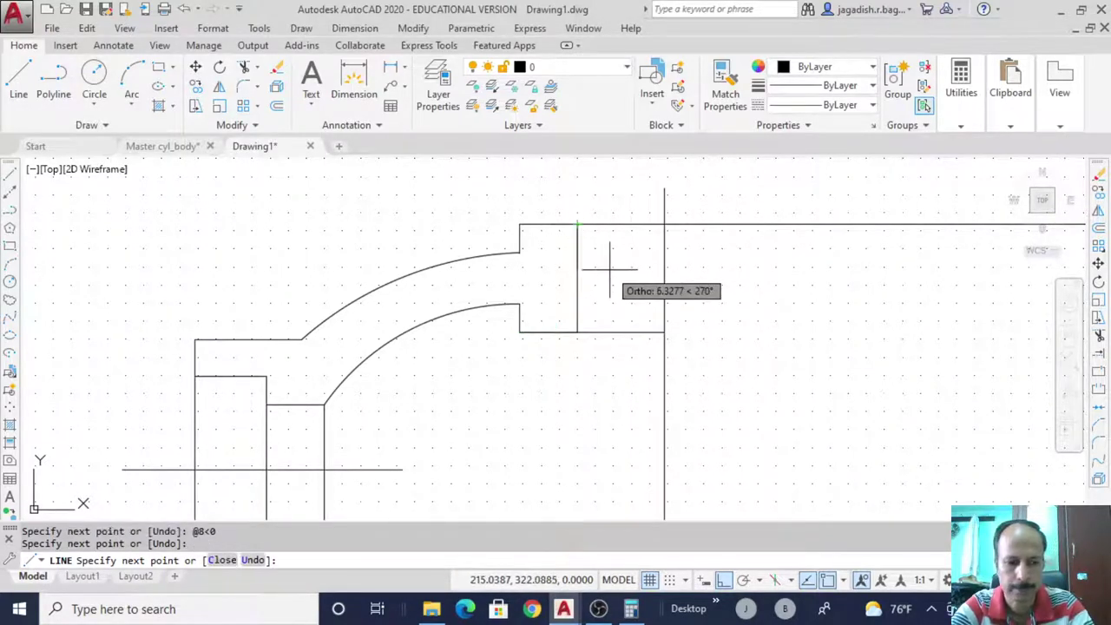
{"action": "key", "text": "Escape"}
Erase the vertical line drawn 8 in from the top boss's outer edge
{"action": "mouse_move", "coordinate": [561, 613]}
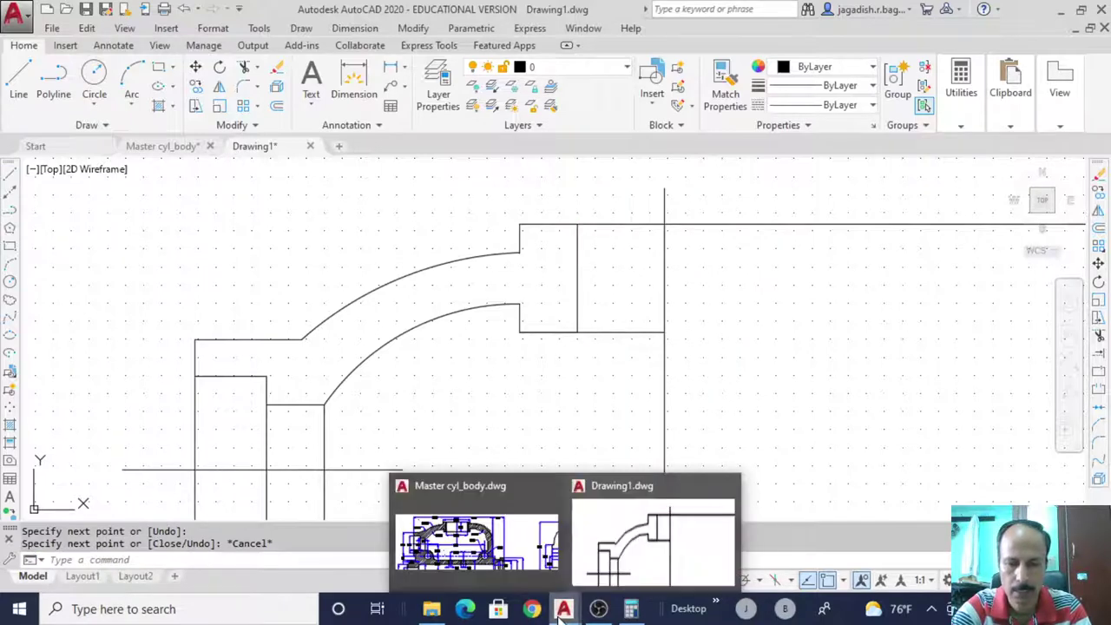
{"action": "left_click", "coordinate": [576, 302]}
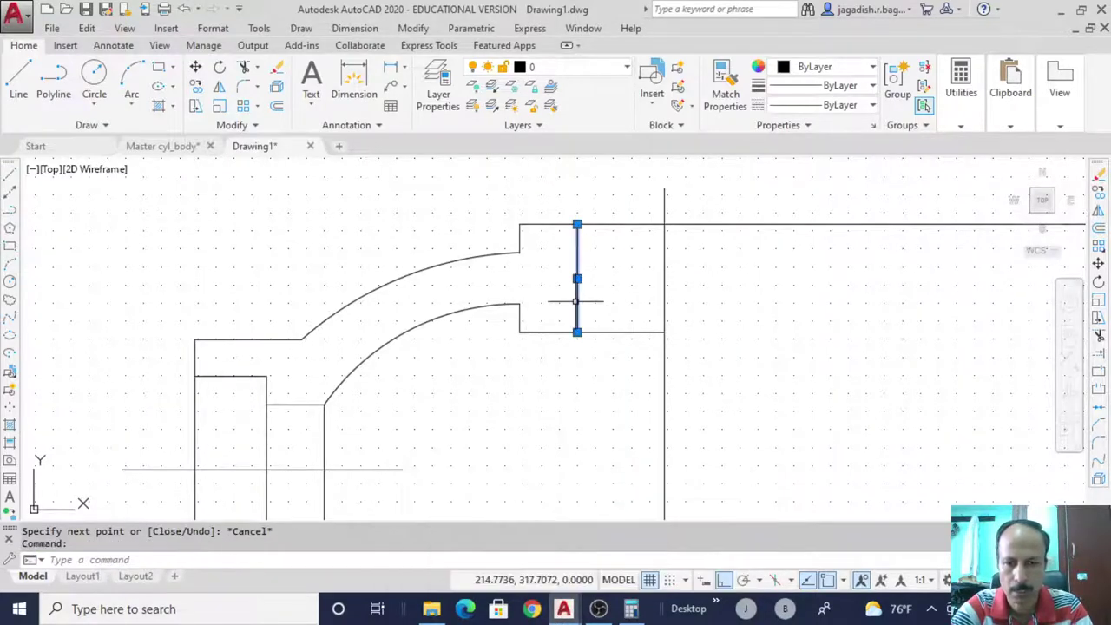
{"action": "key", "text": "Delete"}
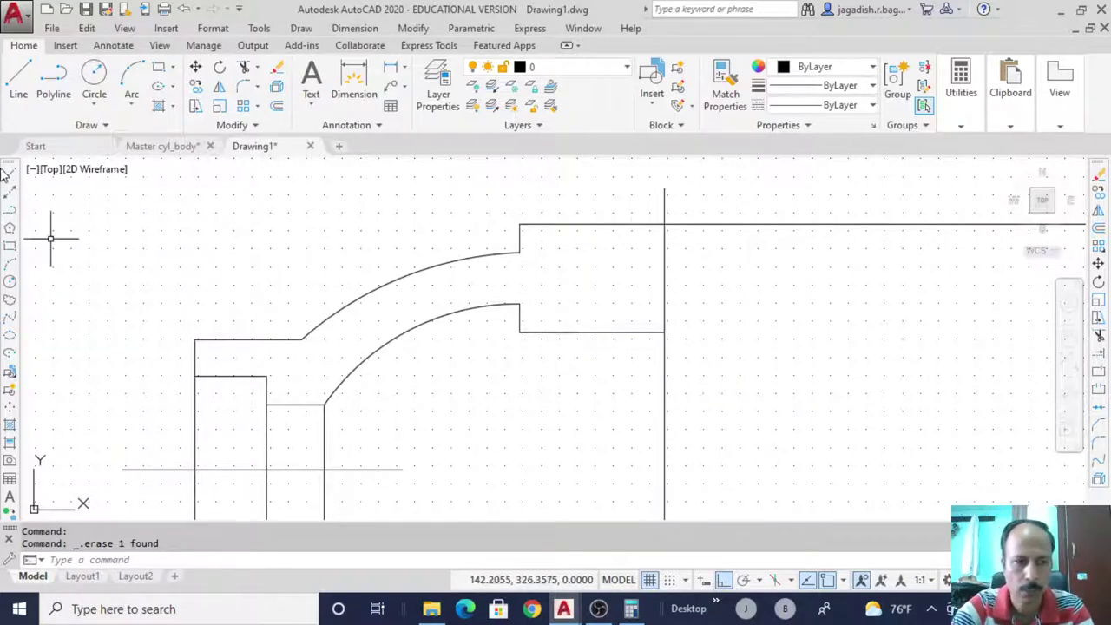
Draw the top boss's bore edge as a vertical line starting 4 in from its lower outer corner and ending on the top line
{"action": "left_click", "coordinate": [10, 178]}
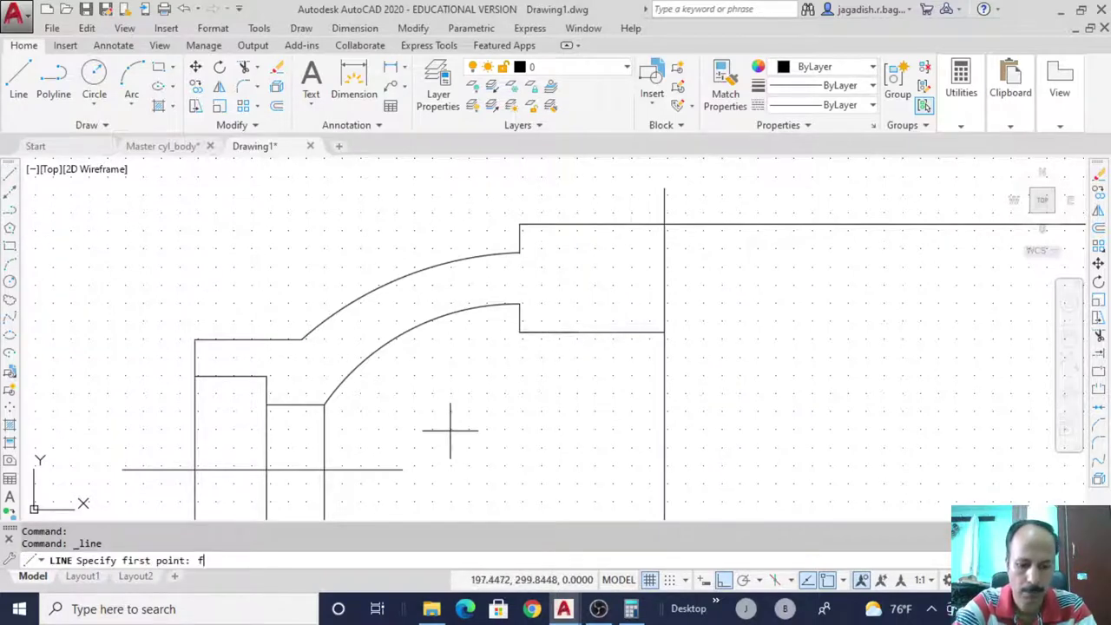
{"action": "type", "text": "from"}
{"action": "key", "text": "Return"}
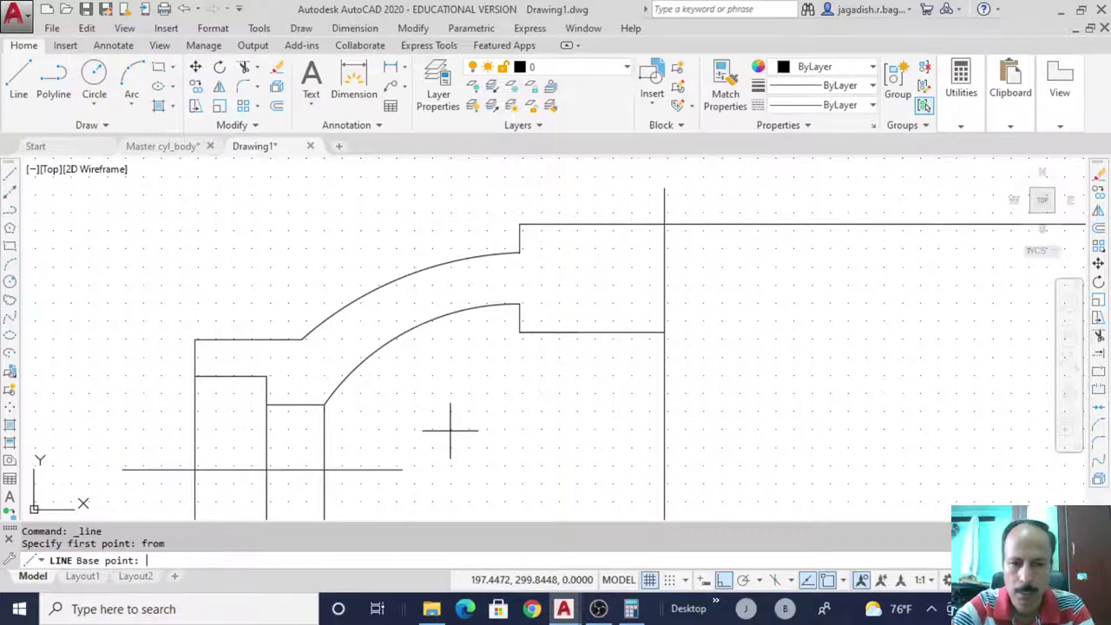
{"action": "left_click", "coordinate": [519, 331]}
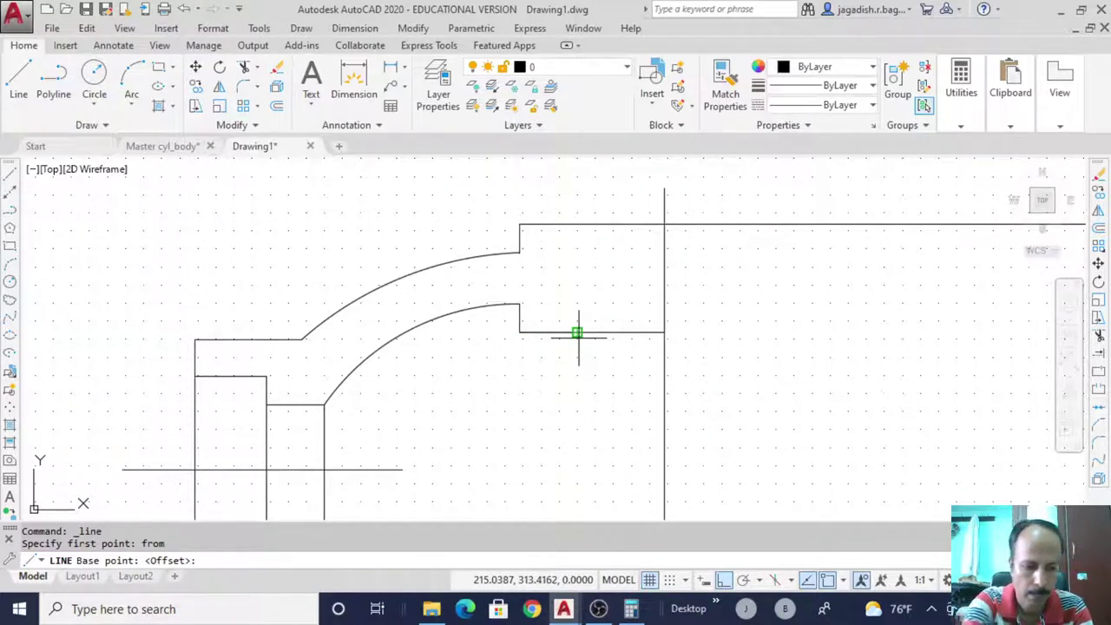
{"action": "type", "text": "@4<"}
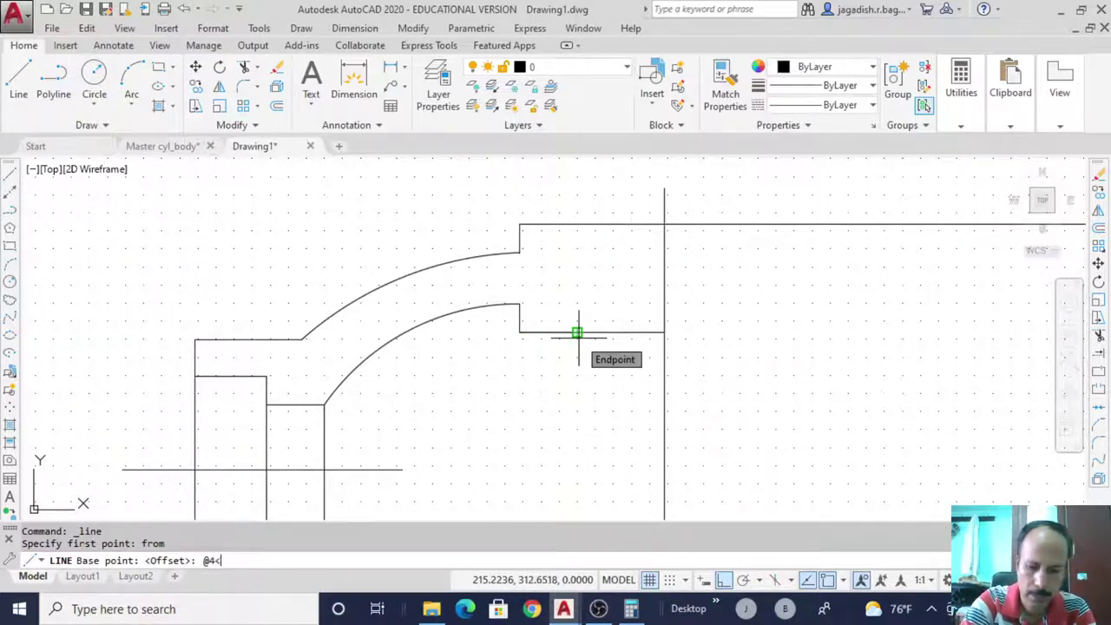
{"action": "type", "text": "0"}
{"action": "key", "text": "Return"}
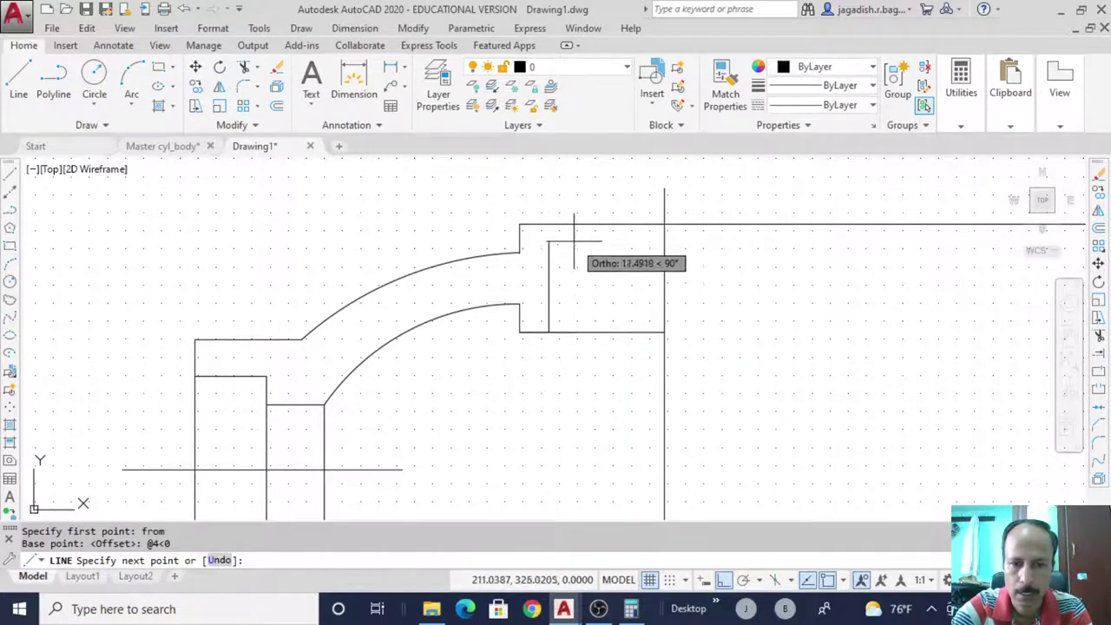
{"action": "left_click", "coordinate": [548, 226]}
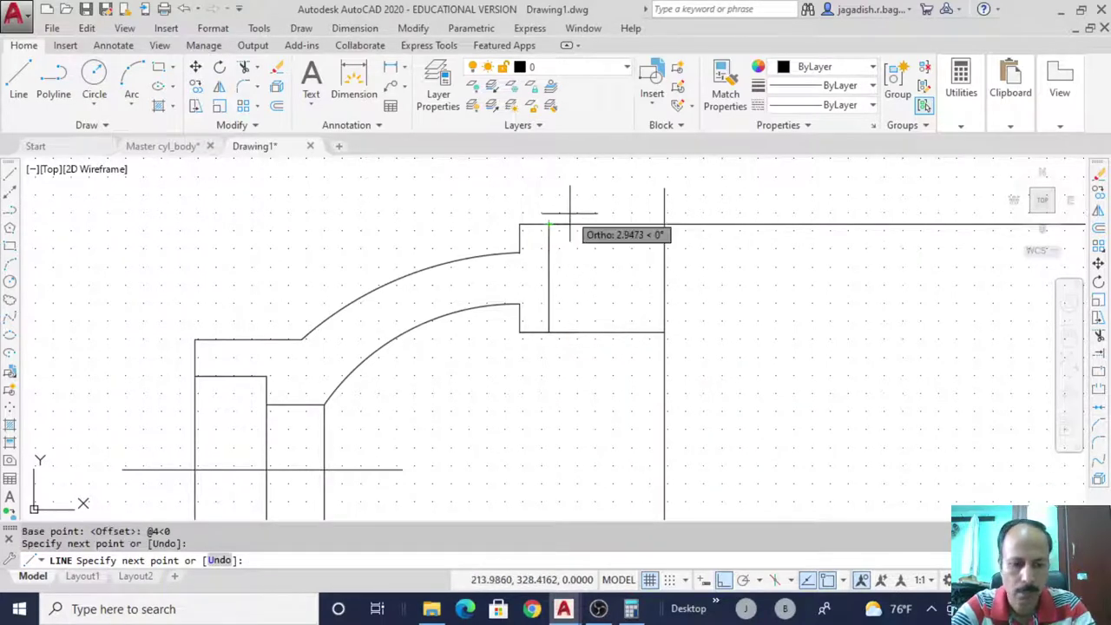
{"action": "key", "text": "Escape"}
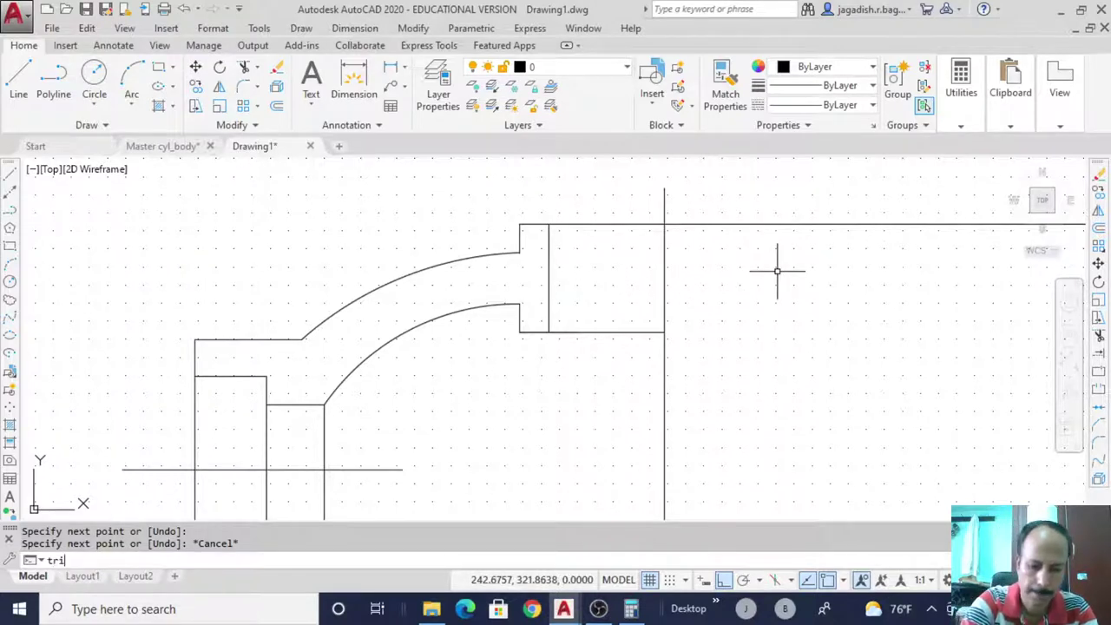
Try to trim the top line beyond the vertical centre line, using the centre line as cutting edge
{"action": "key", "text": "Return"}
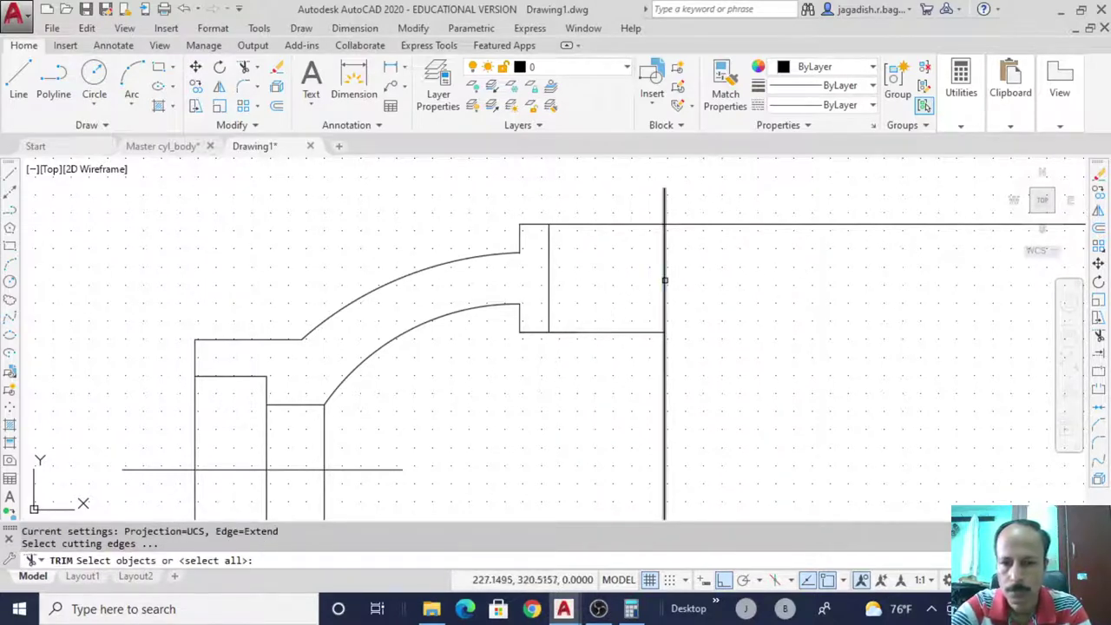
{"action": "left_click", "coordinate": [664, 280]}
{"action": "key", "text": "Return"}
{"action": "left_click", "coordinate": [743, 224]}
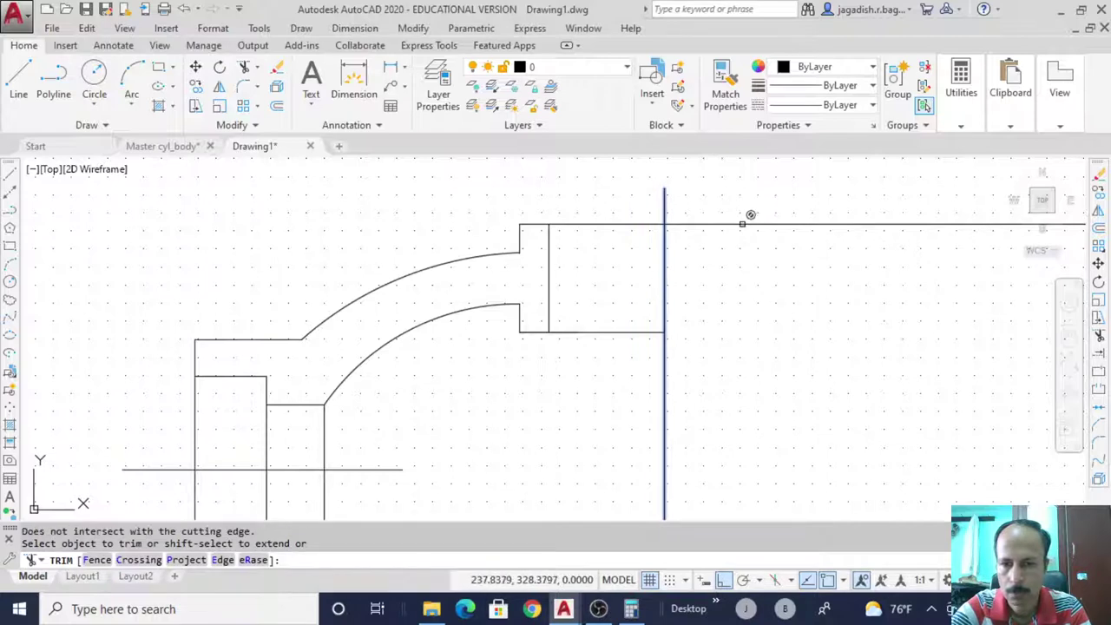
{"action": "key", "text": "Escape"}
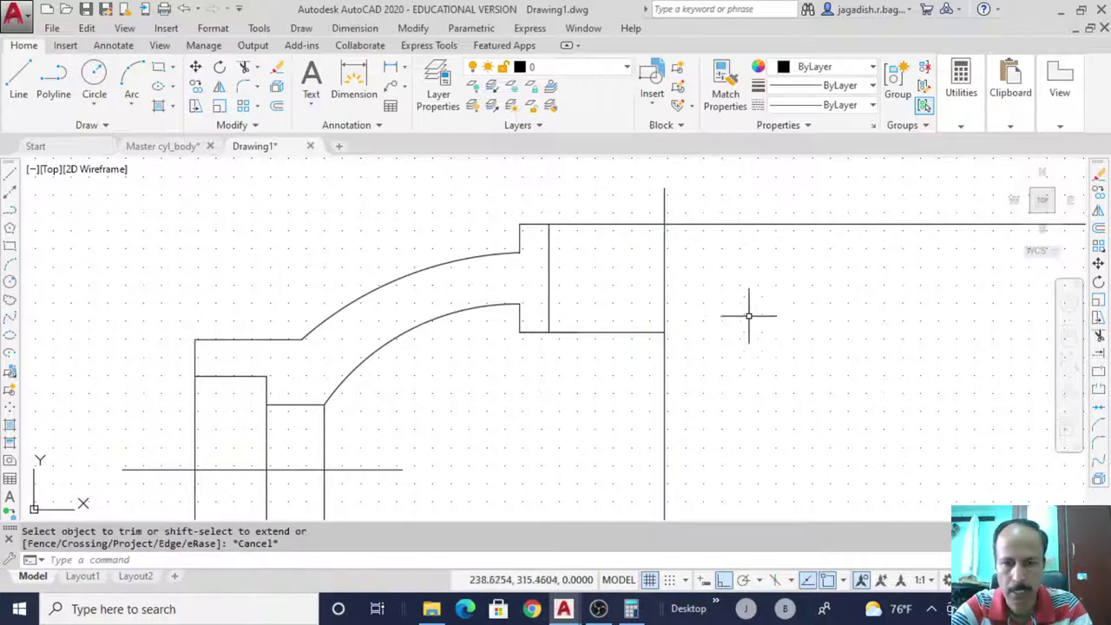
Erase the segment of the top line on the far side of the vertical centre line from the inlet boss
{"action": "left_click", "coordinate": [753, 225]}
{"action": "key", "text": "Delete"}
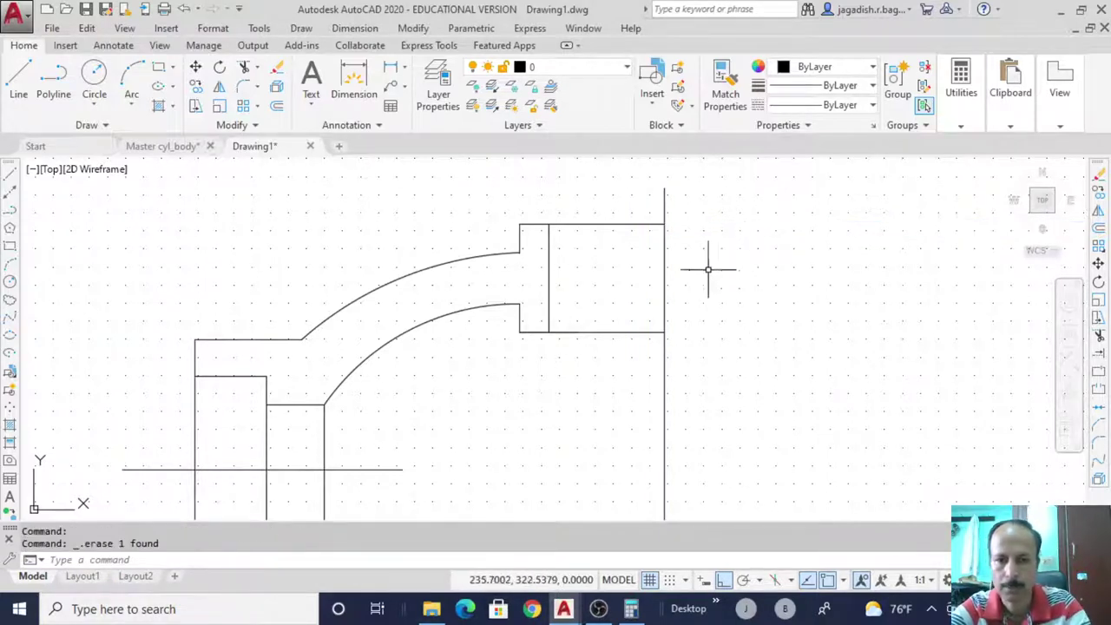
Mirror the top boss's edges and bore line about the vertical centre line, keeping the source objects
{"action": "type", "text": "mirror"}
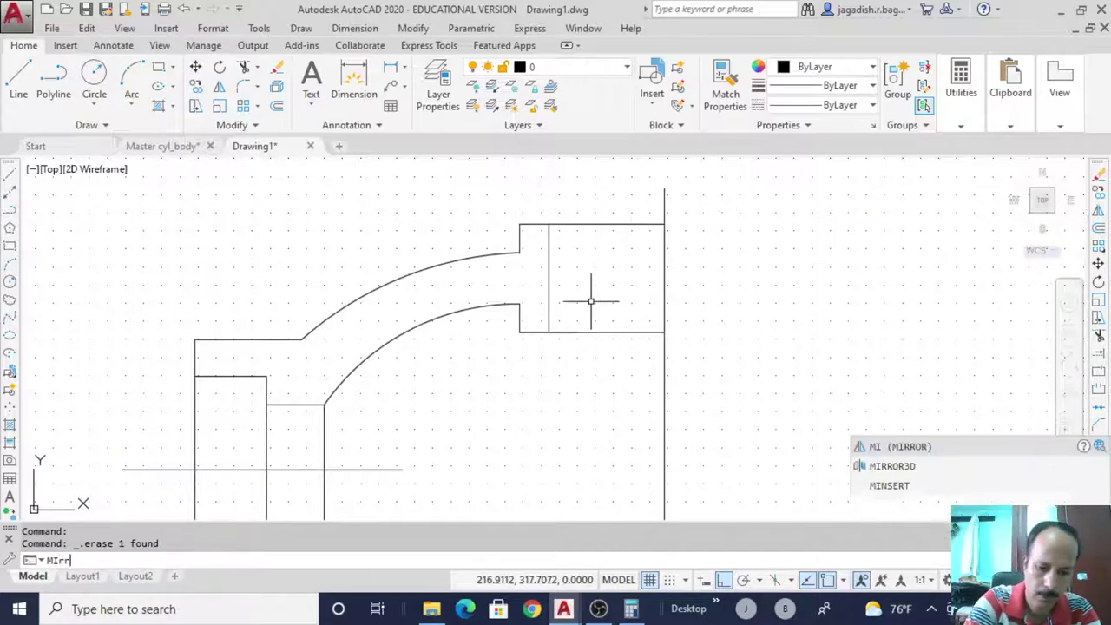
{"action": "key", "text": "Return"}
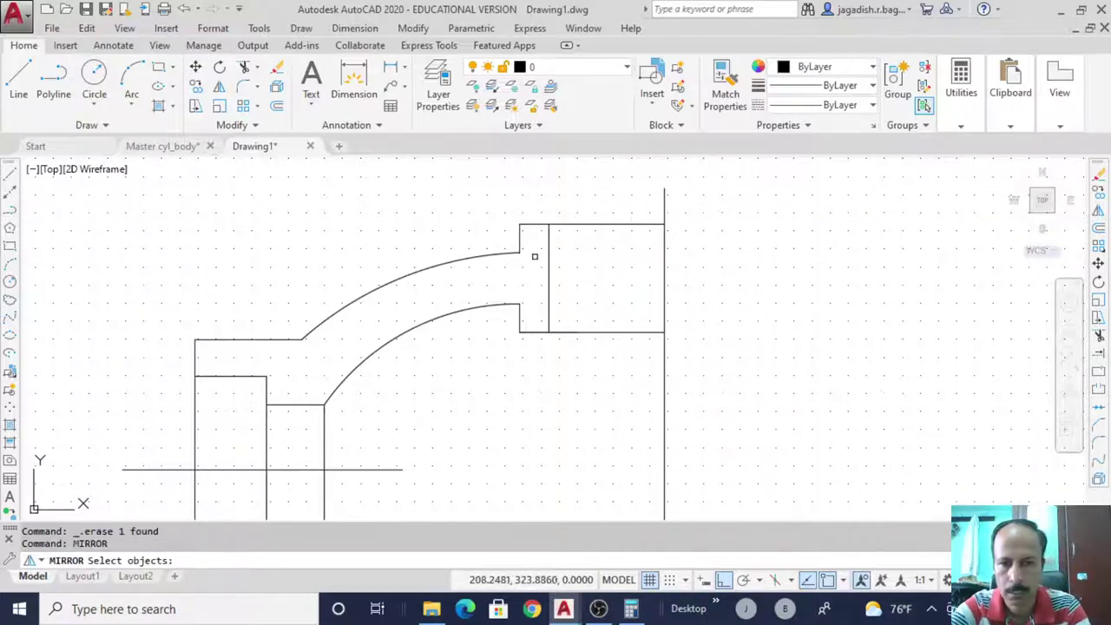
{"action": "left_click", "coordinate": [521, 232]}
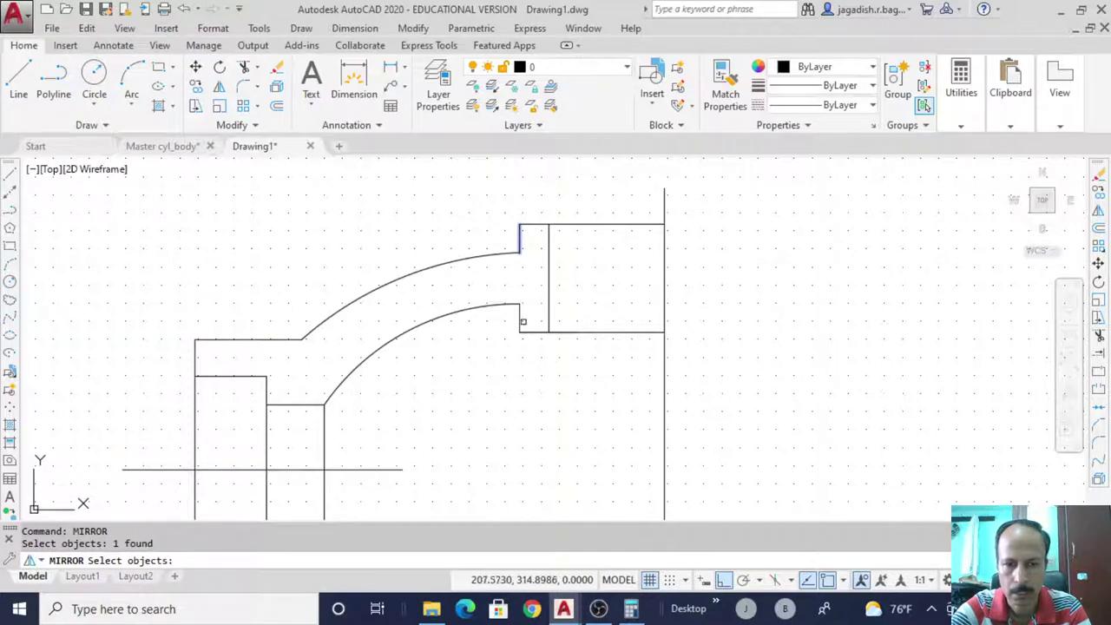
{"action": "left_click", "coordinate": [523, 321]}
{"action": "left_click", "coordinate": [588, 332]}
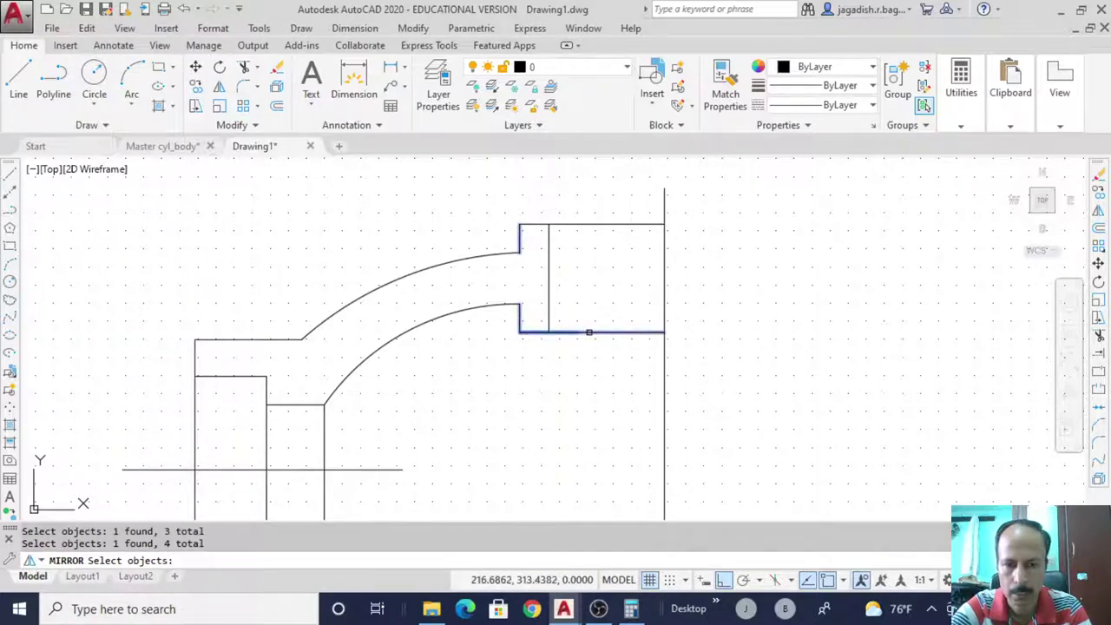
{"action": "left_click", "coordinate": [547, 305]}
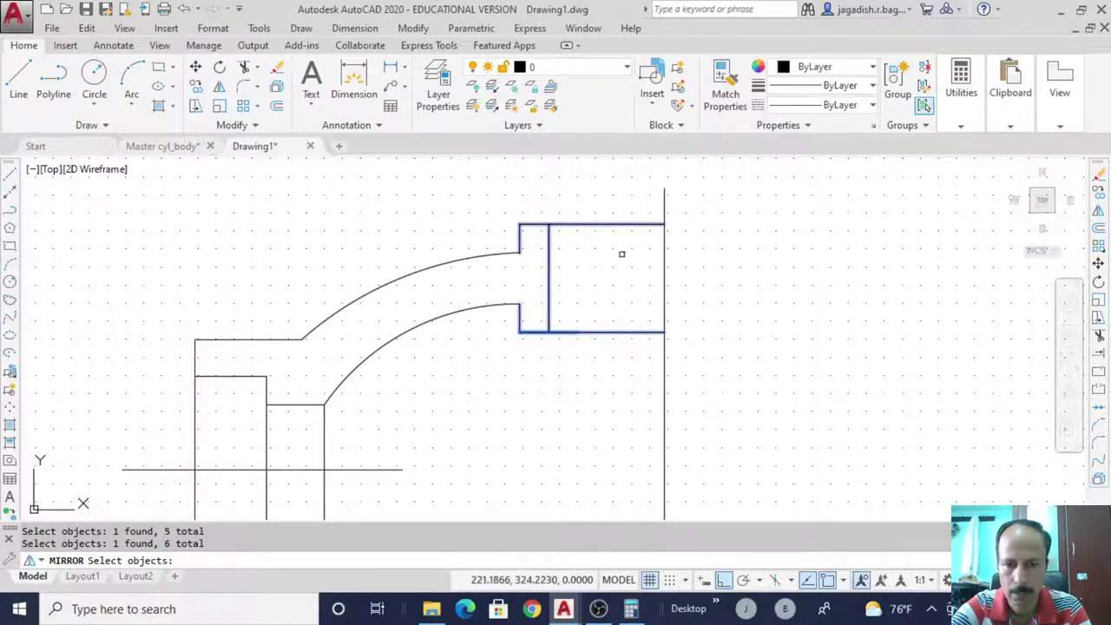
{"action": "key", "text": "Return"}
{"action": "left_click", "coordinate": [665, 225]}
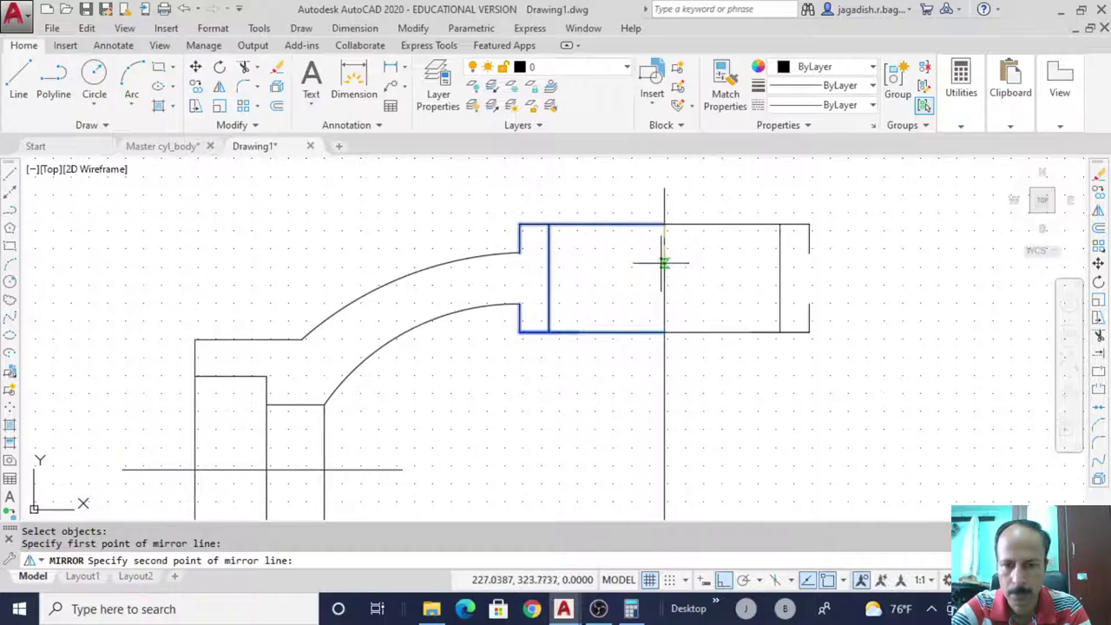
{"action": "left_click", "coordinate": [664, 333]}
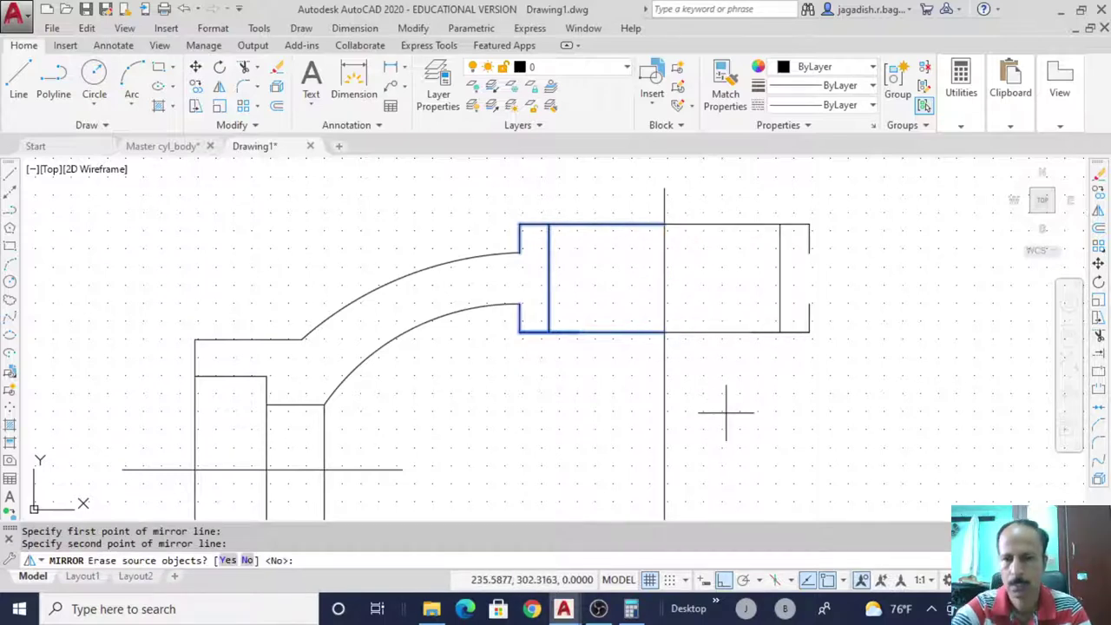
{"action": "key", "text": "Return"}
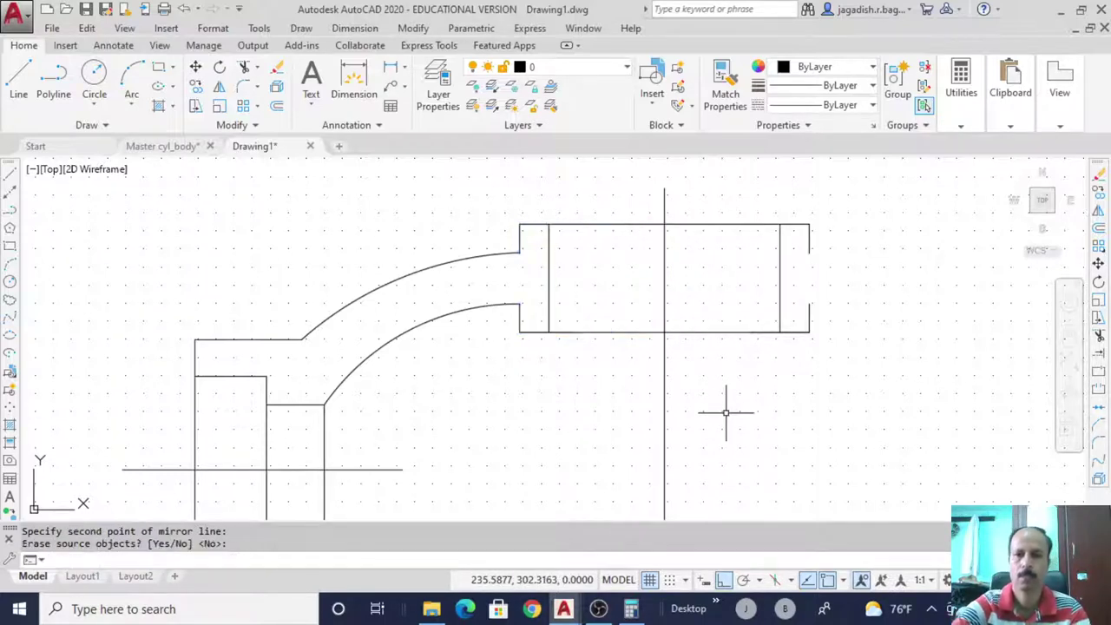
Examine the wall on the far side of the top boss in Master cyl_body.dwg, and return to Drawing1.dwg
{"action": "scroll", "coordinate": [807, 374], "scroll_direction": "down", "scroll_amount": 3}
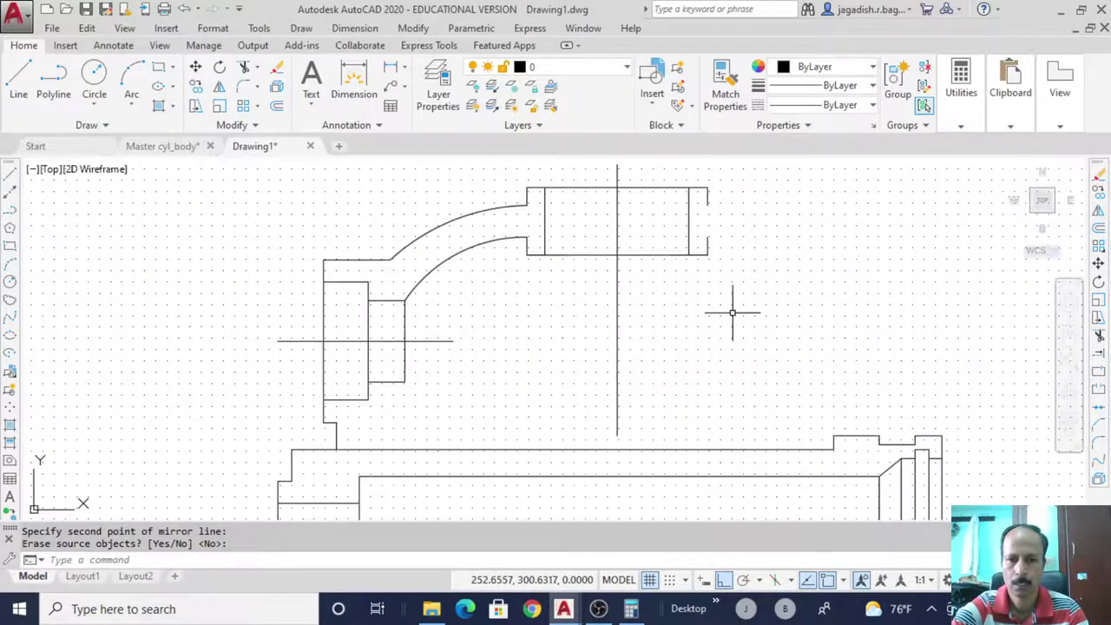
{"action": "scroll", "coordinate": [732, 314], "scroll_direction": "down", "scroll_amount": 2}
{"action": "middle_click_drag", "start_coordinate": [719, 340], "coordinate": [682, 330]}
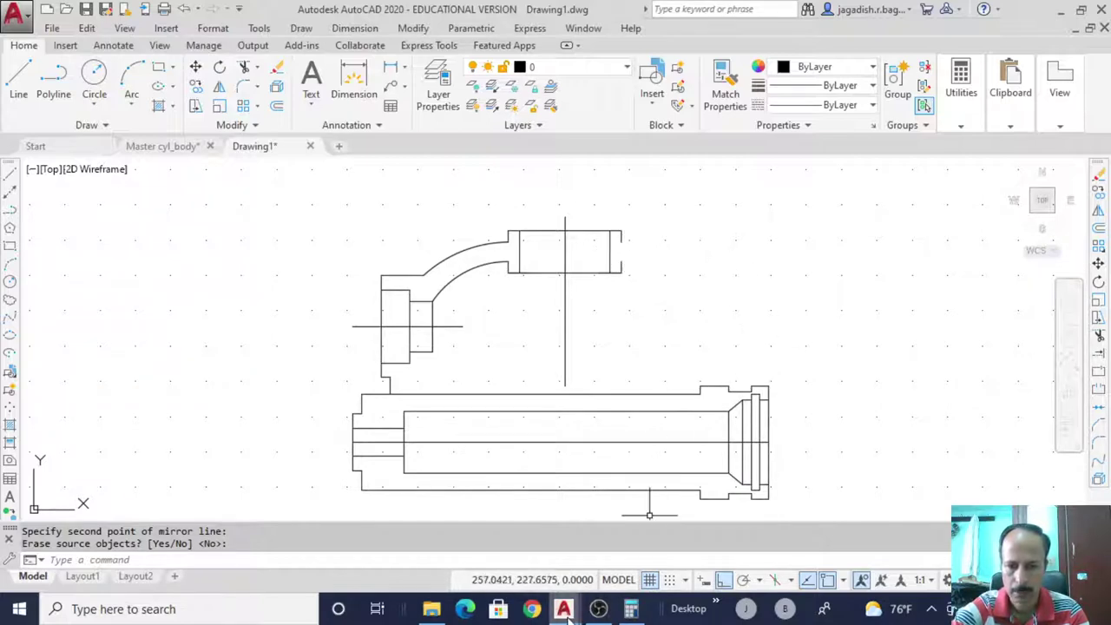
{"action": "mouse_move", "coordinate": [566, 612]}
{"action": "left_click", "coordinate": [476, 558]}
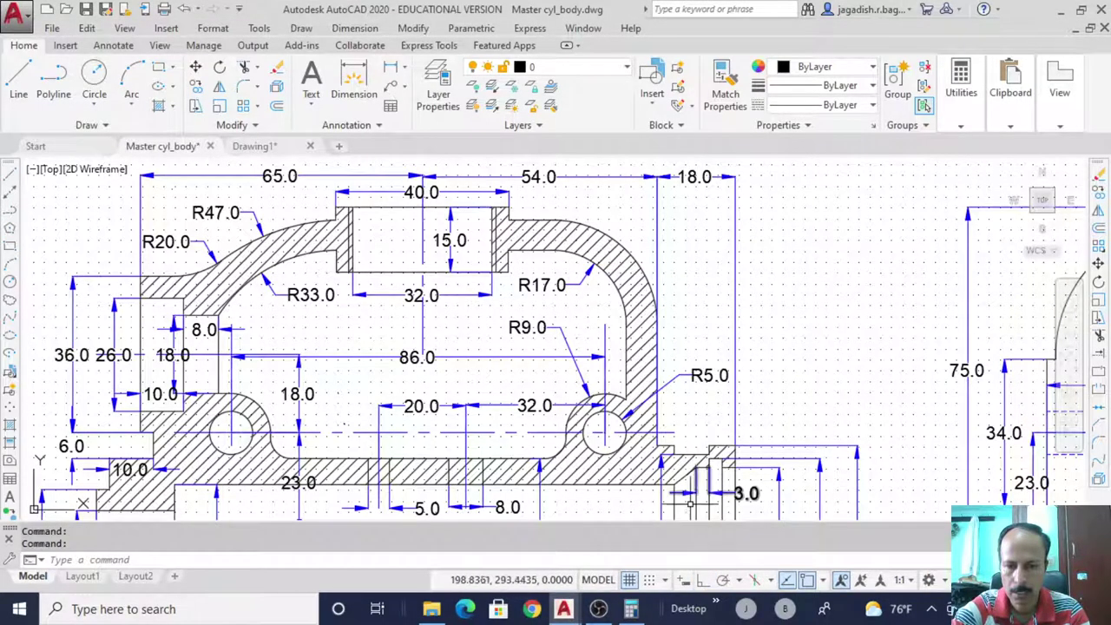
{"action": "middle_click_drag", "start_coordinate": [715, 424], "coordinate": [717, 402]}
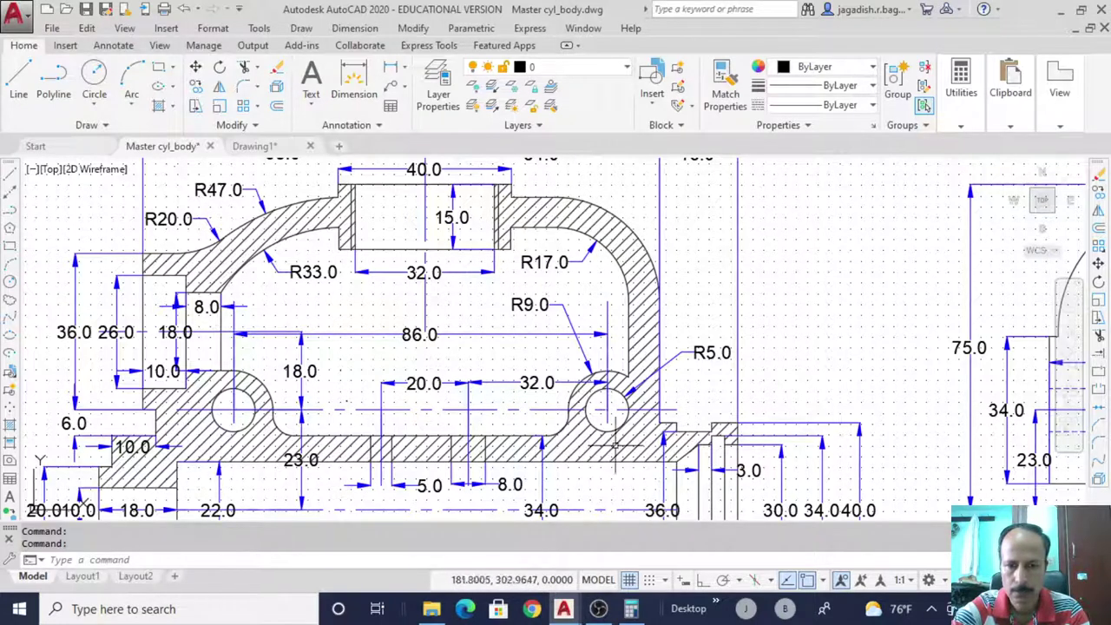
{"action": "mouse_move", "coordinate": [563, 609]}
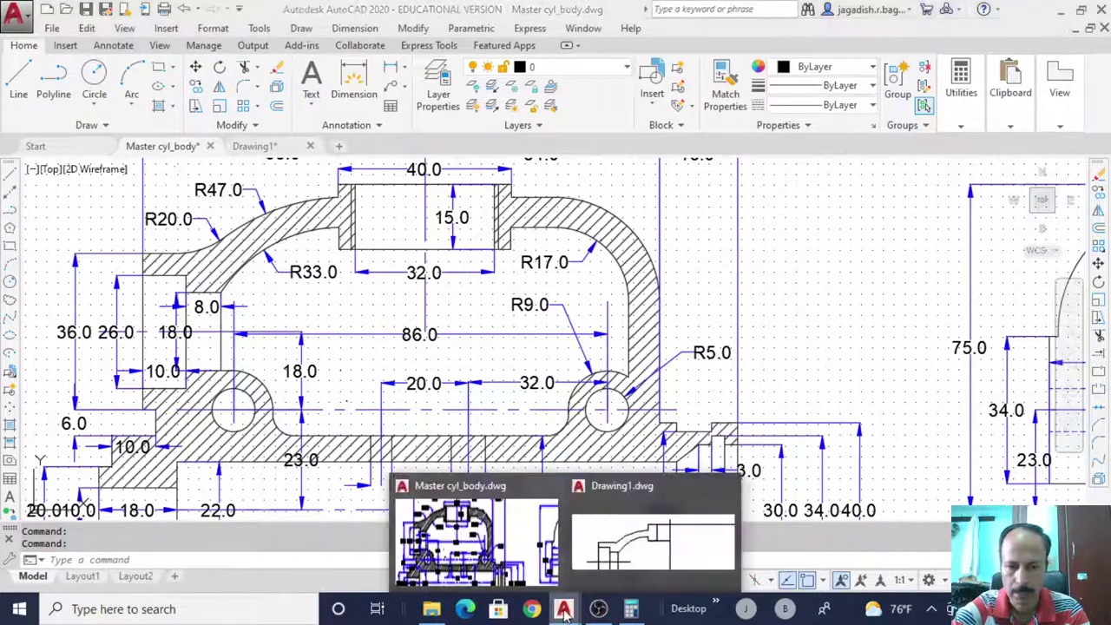
{"action": "left_click", "coordinate": [650, 533]}
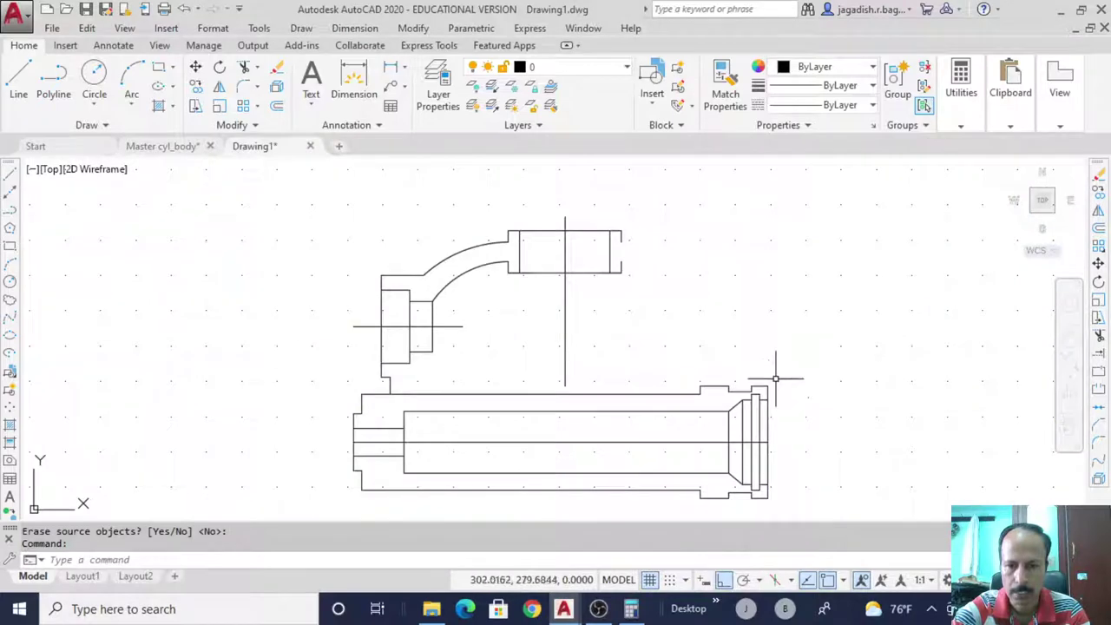
{"action": "left_click", "coordinate": [10, 177]}
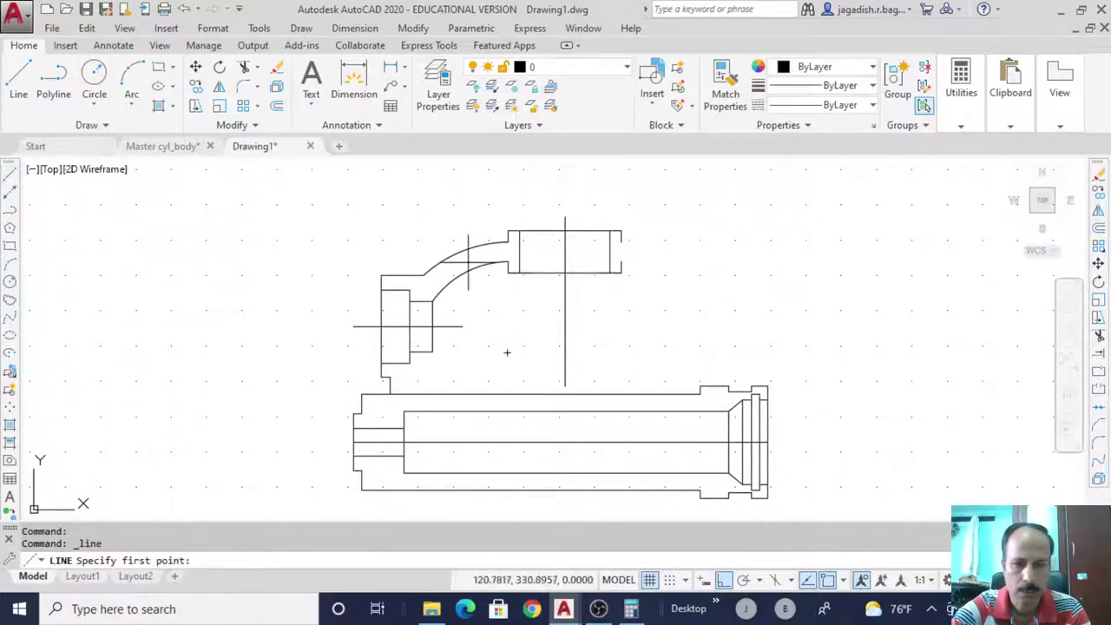
{"action": "left_click", "coordinate": [767, 386]}
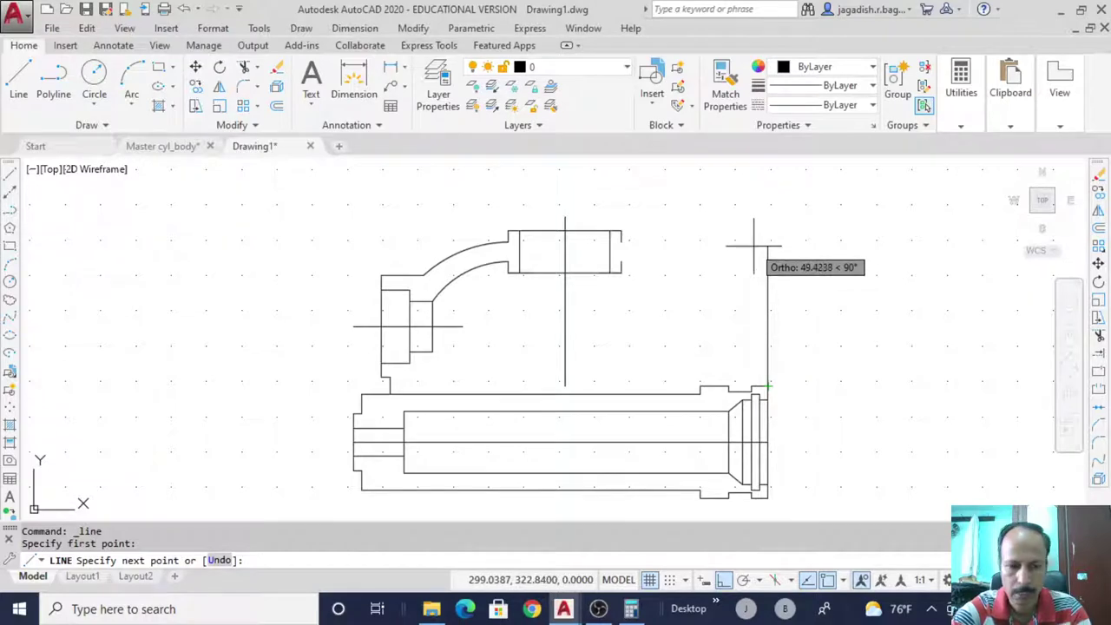
{"action": "key", "text": "Escape"}
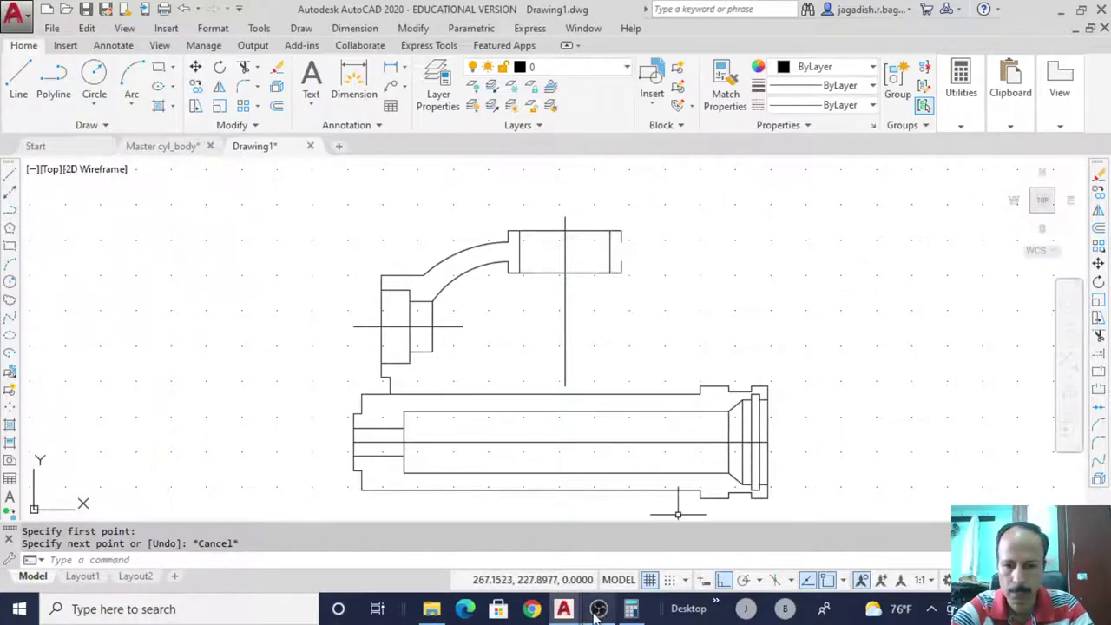
Recheck Master cyl_body.dwg, and in Drawing1.dwg draw a vertical line from the flanged end's upper outer corner to above the top boss
{"action": "mouse_move", "coordinate": [563, 608]}
{"action": "left_click", "coordinate": [515, 552]}
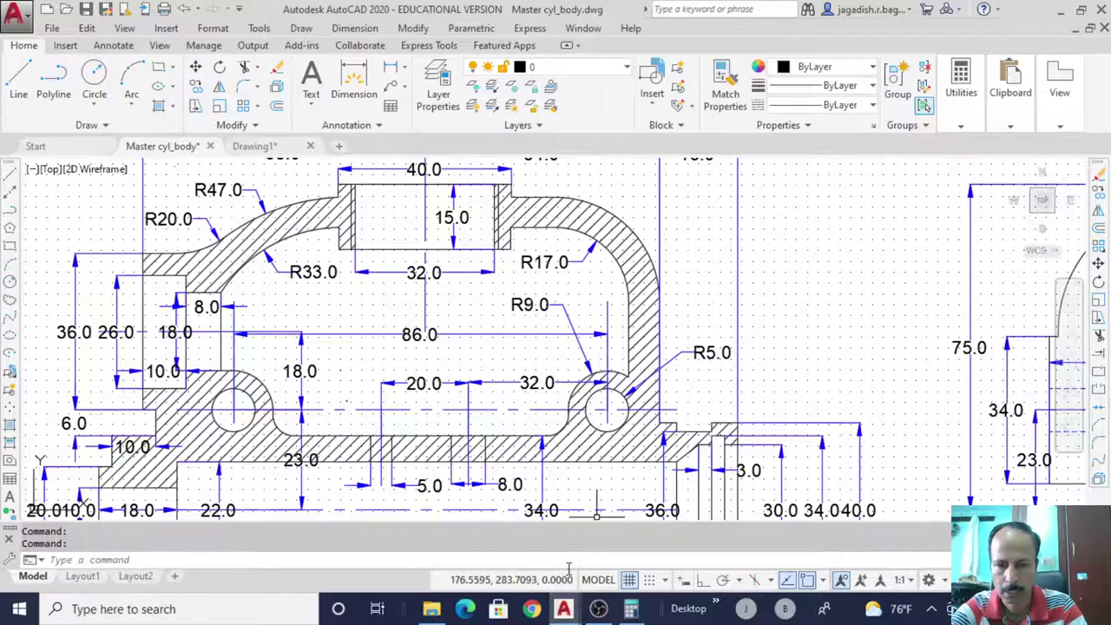
{"action": "mouse_move", "coordinate": [564, 609]}
{"action": "left_click", "coordinate": [634, 548]}
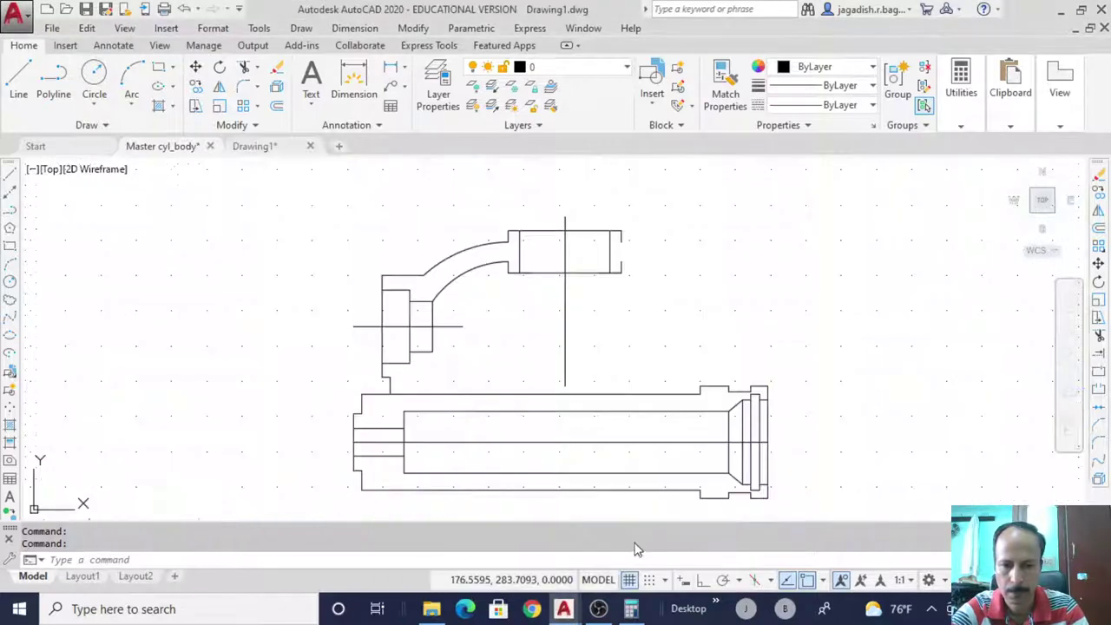
{"action": "left_click", "coordinate": [10, 174]}
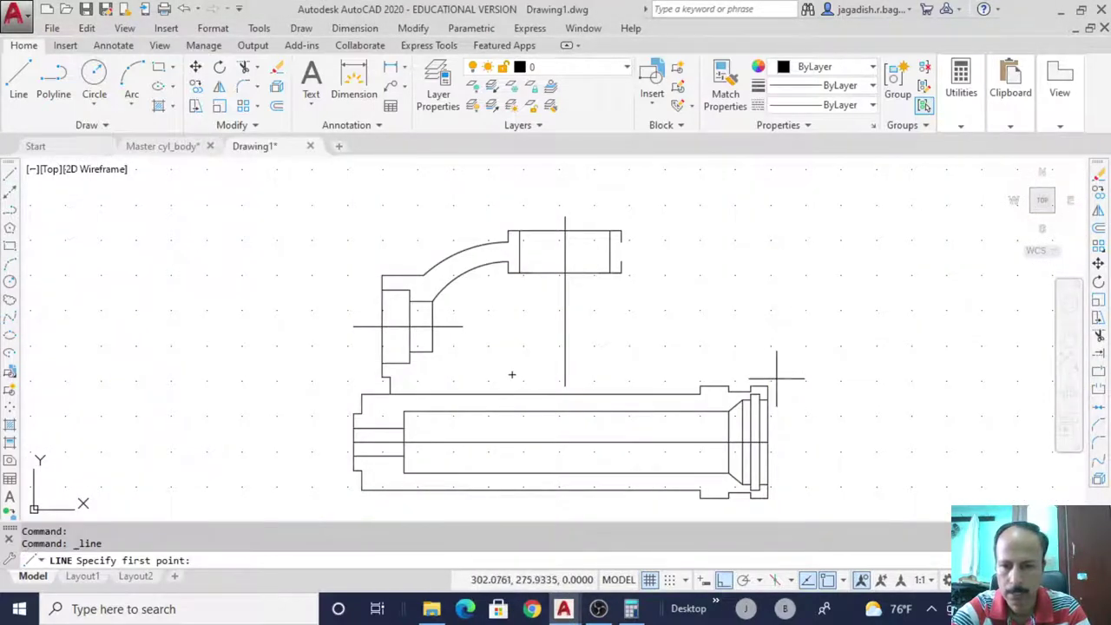
{"action": "left_click", "coordinate": [767, 386]}
{"action": "left_click", "coordinate": [786, 210]}
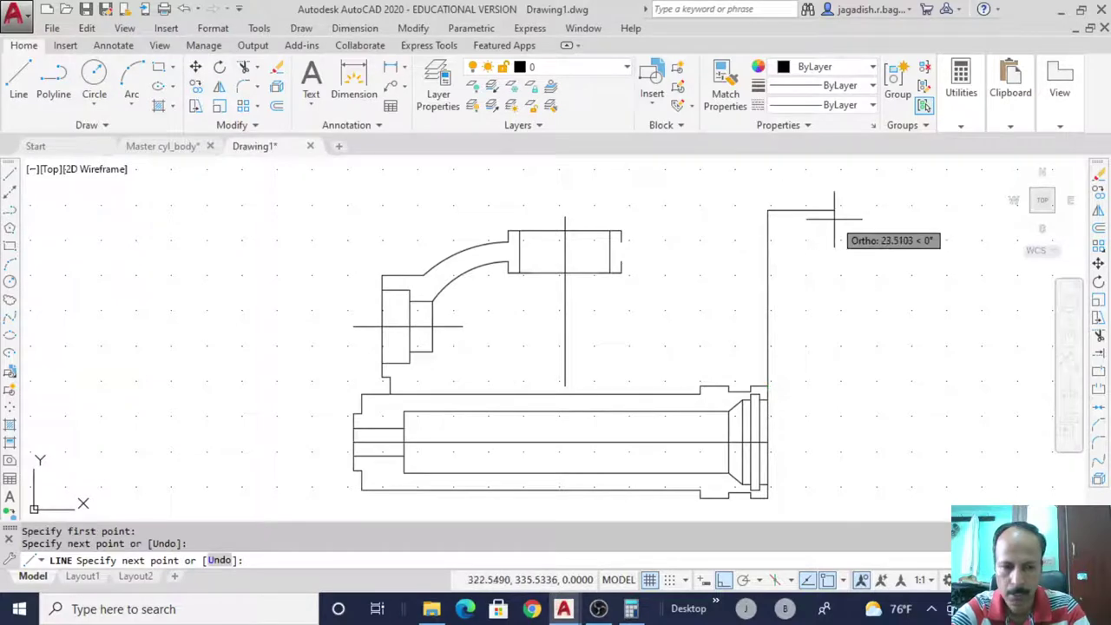
{"action": "key", "text": "Escape"}
Offset the vertical line at the flanged end by 18 towards the top boss, and erase the original line
{"action": "type", "text": "o"}
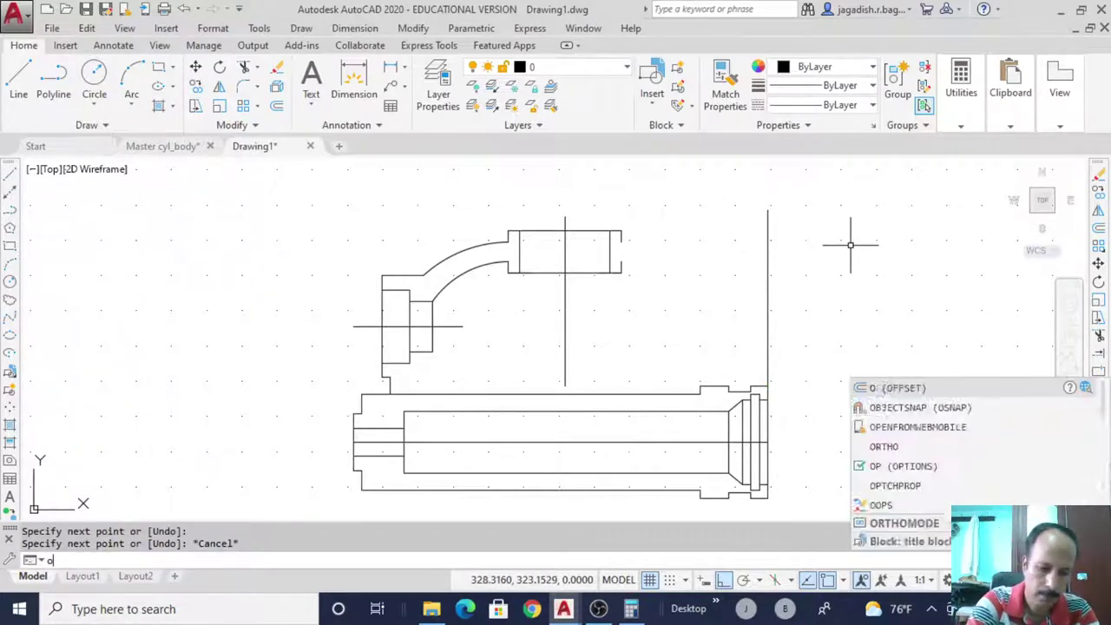
{"action": "type", "text": "ffset"}
{"action": "key", "text": "Return"}
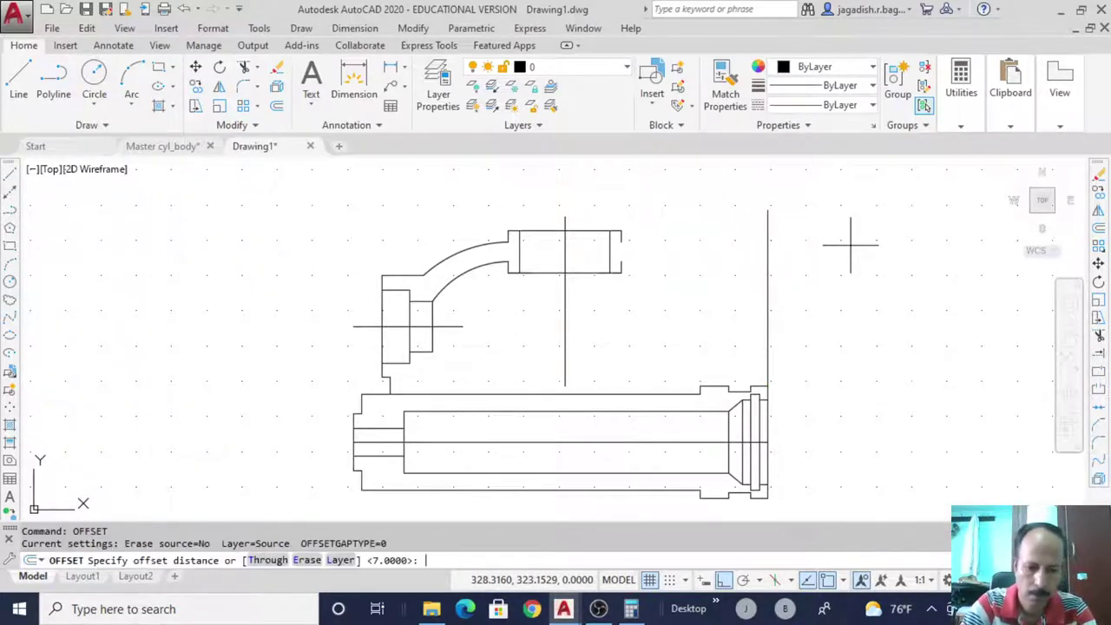
{"action": "type", "text": "18"}
{"action": "key", "text": "Return"}
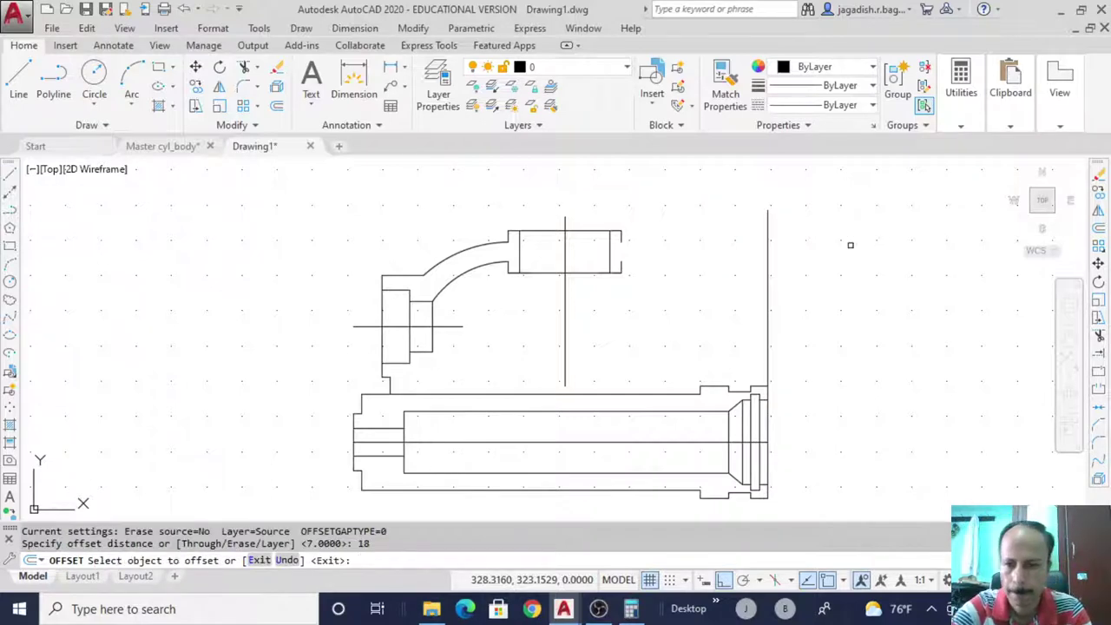
{"action": "left_click", "coordinate": [768, 321]}
{"action": "left_click", "coordinate": [743, 344]}
{"action": "right_click", "coordinate": [744, 345]}
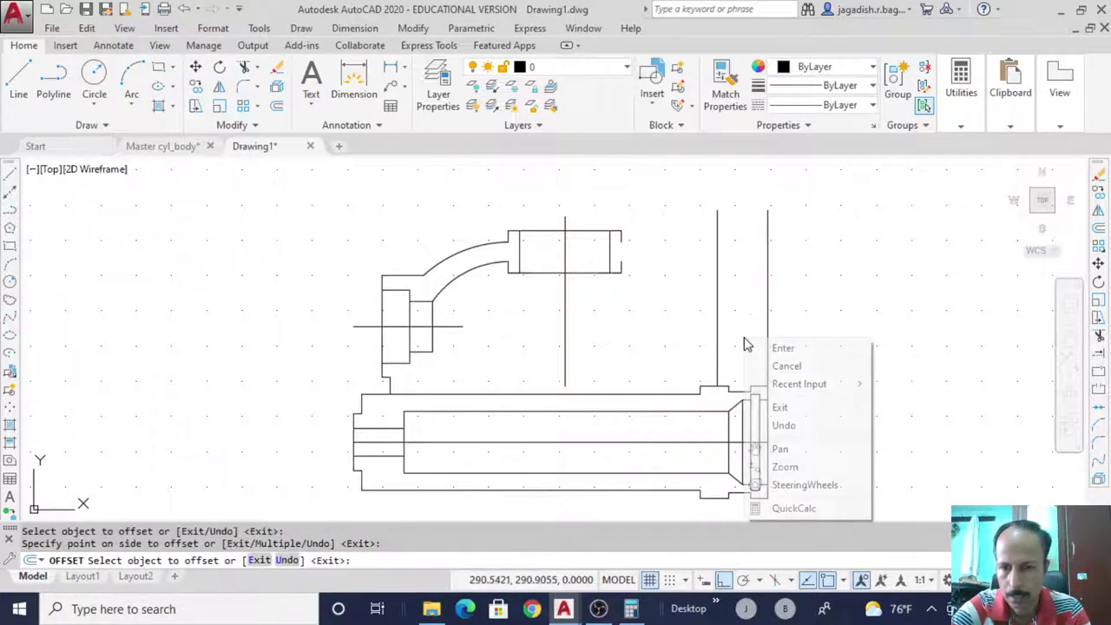
{"action": "left_click", "coordinate": [753, 347]}
{"action": "left_click", "coordinate": [768, 330]}
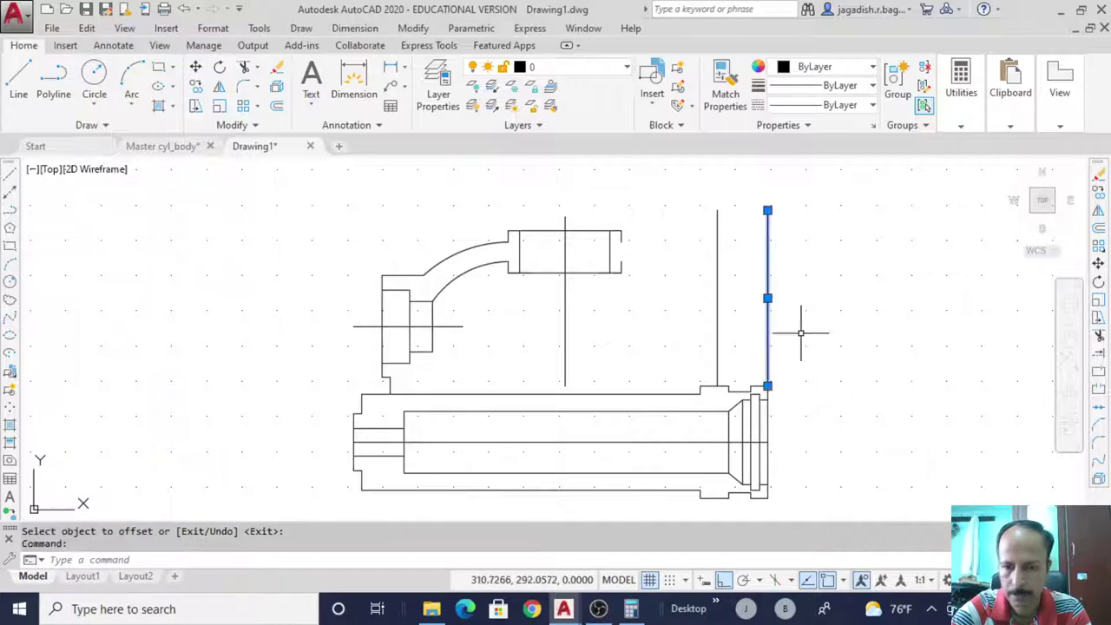
{"action": "key", "text": "Delete"}
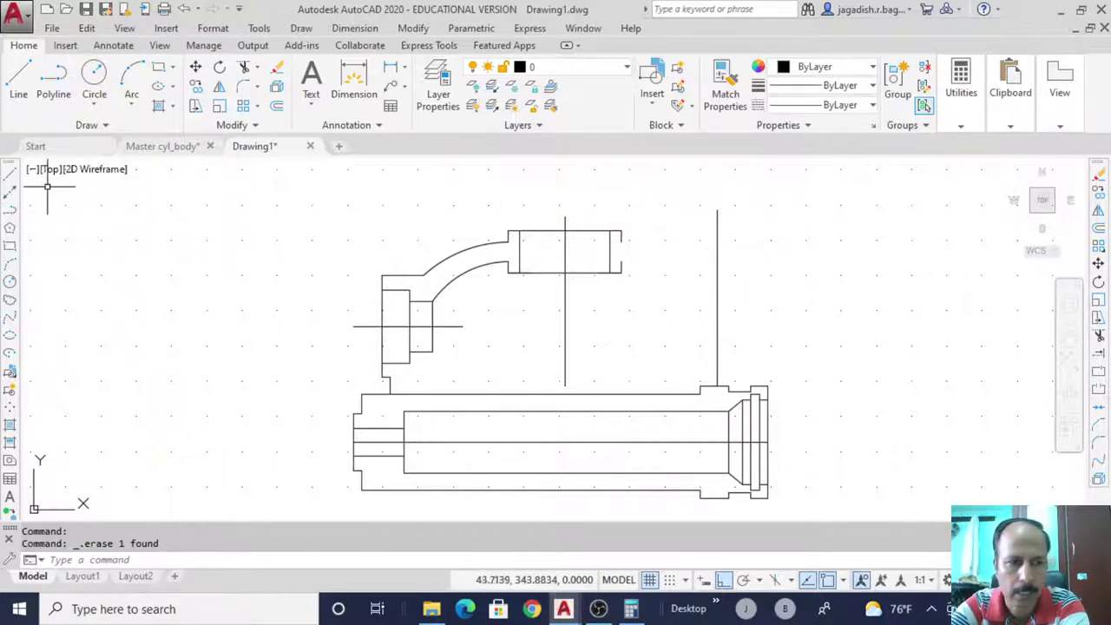
Draw a horizontal line from the lower end of the mirrored boss's upper outer edge to beyond the offset vertical line
{"action": "left_click", "coordinate": [9, 176]}
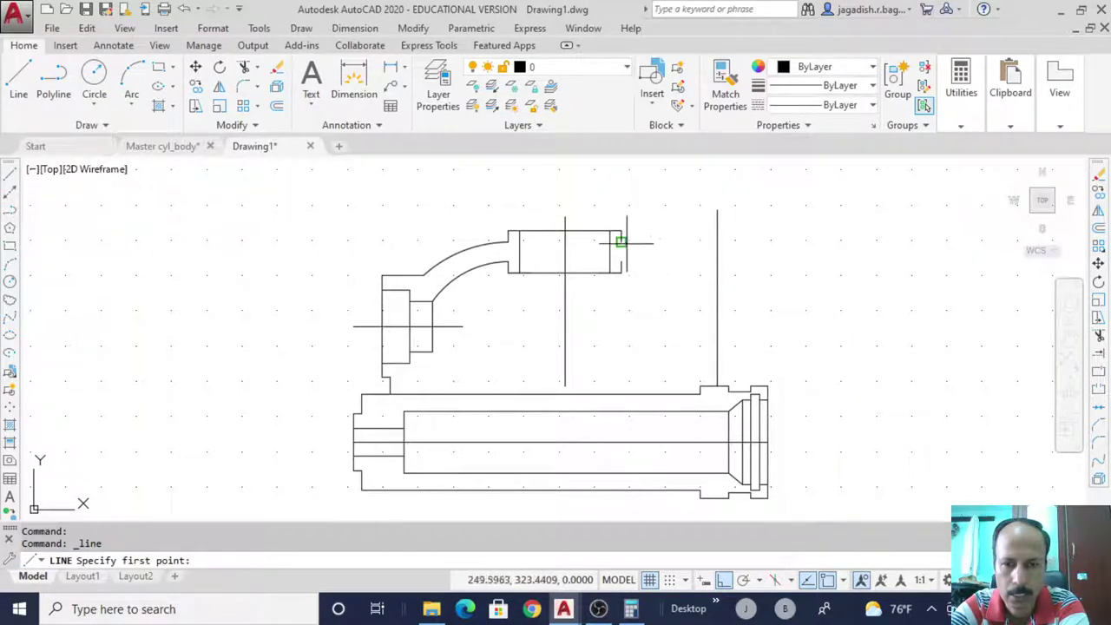
{"action": "left_click", "coordinate": [621, 241]}
{"action": "left_click", "coordinate": [771, 242]}
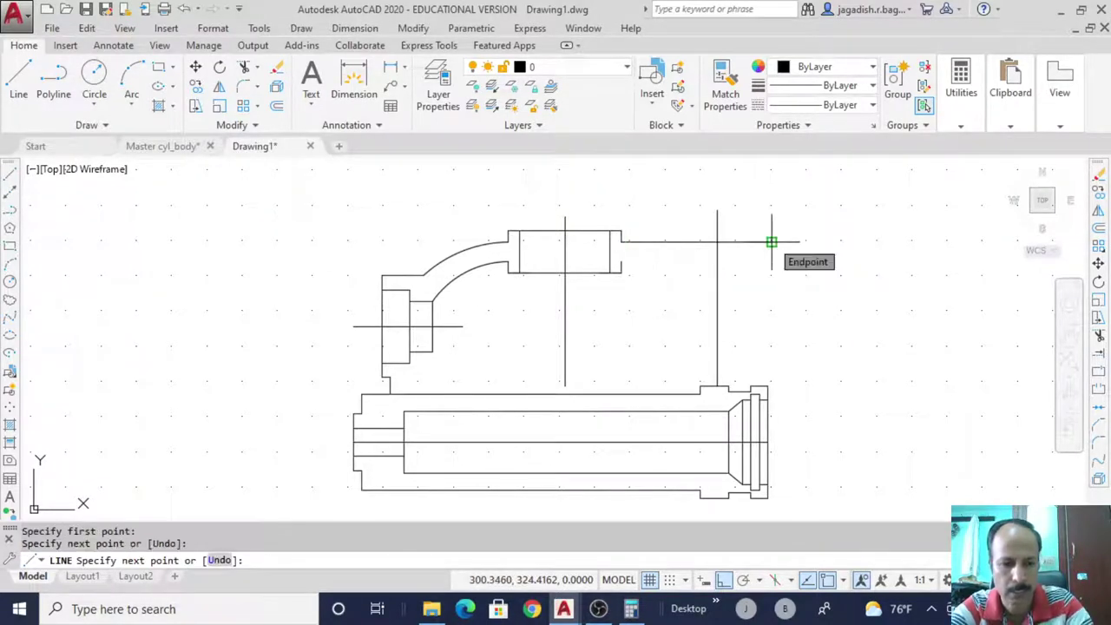
{"action": "key", "text": "Escape"}
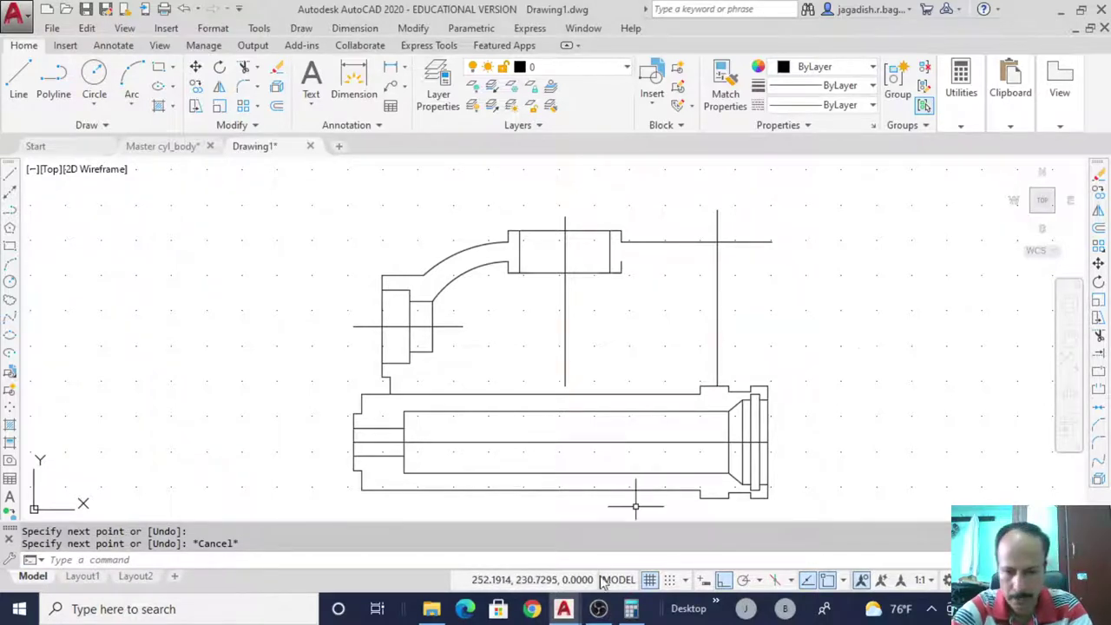
Check the wall radius in Master cyl_body.dwg, and in Drawing1.dwg fillet the corner between the horizontal and vertical outer lines with radius 17
{"action": "mouse_move", "coordinate": [563, 608]}
{"action": "left_click", "coordinate": [536, 558]}
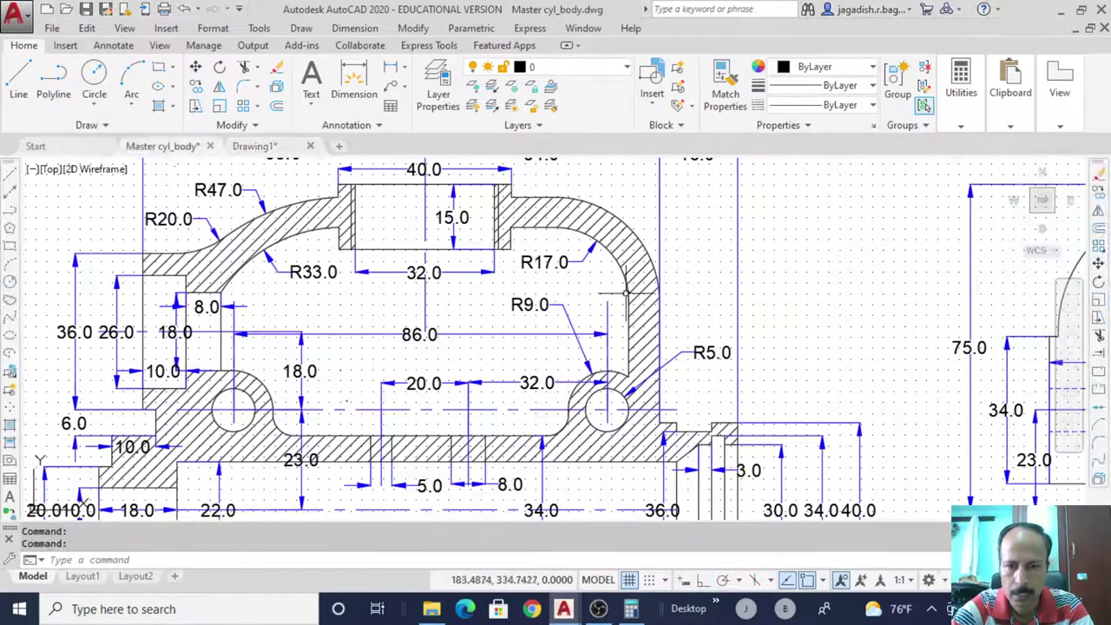
{"action": "mouse_move", "coordinate": [570, 614]}
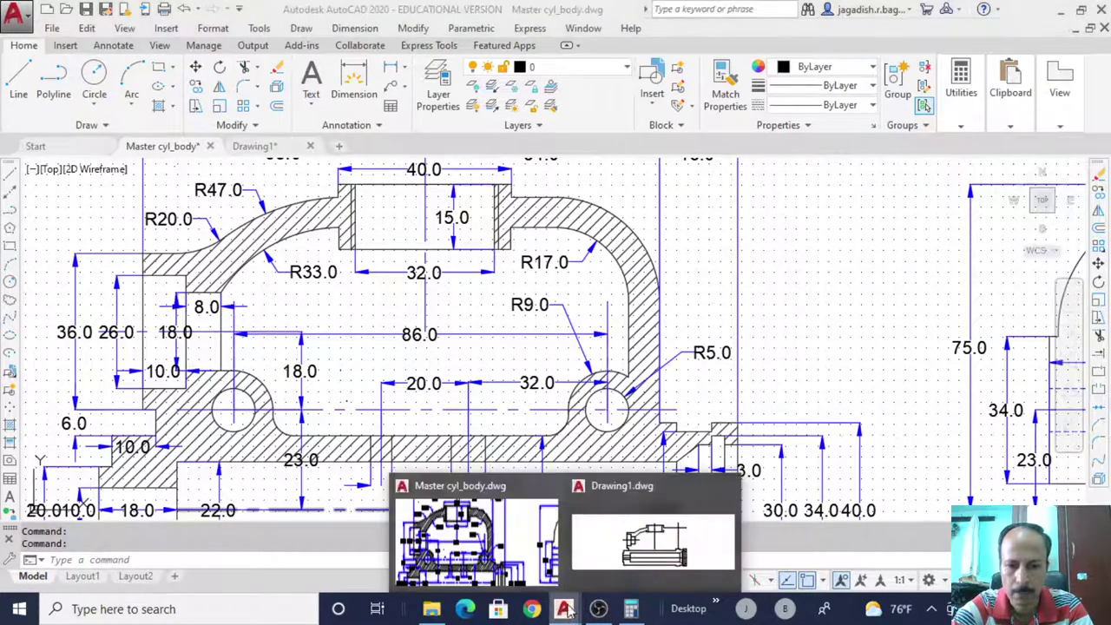
{"action": "left_click", "coordinate": [642, 543]}
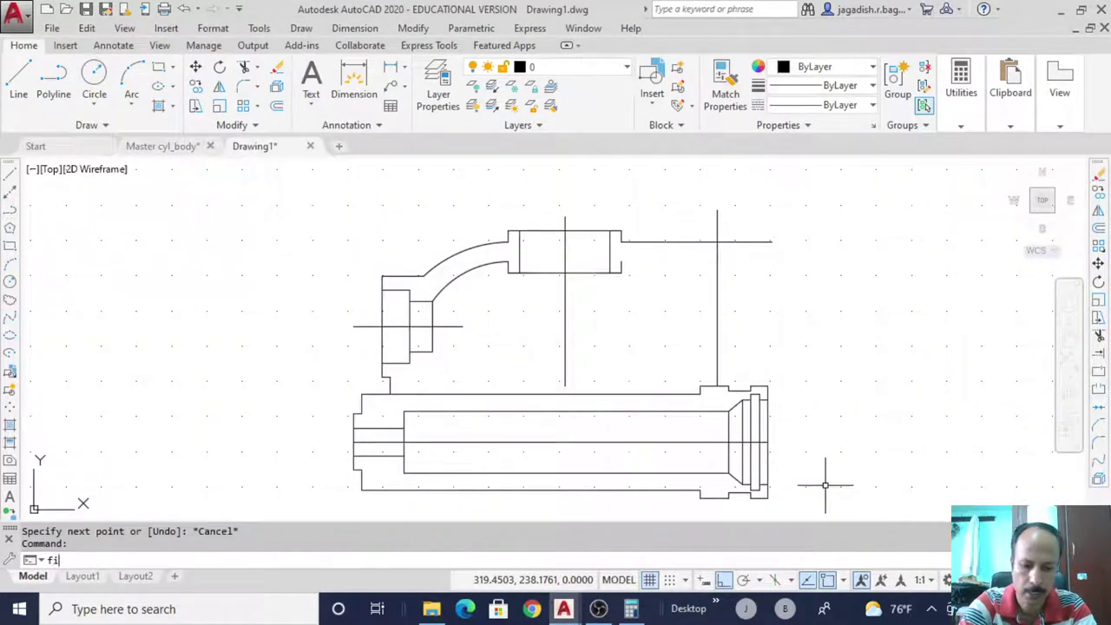
{"action": "type", "text": "fillet"}
{"action": "key", "text": "Return"}
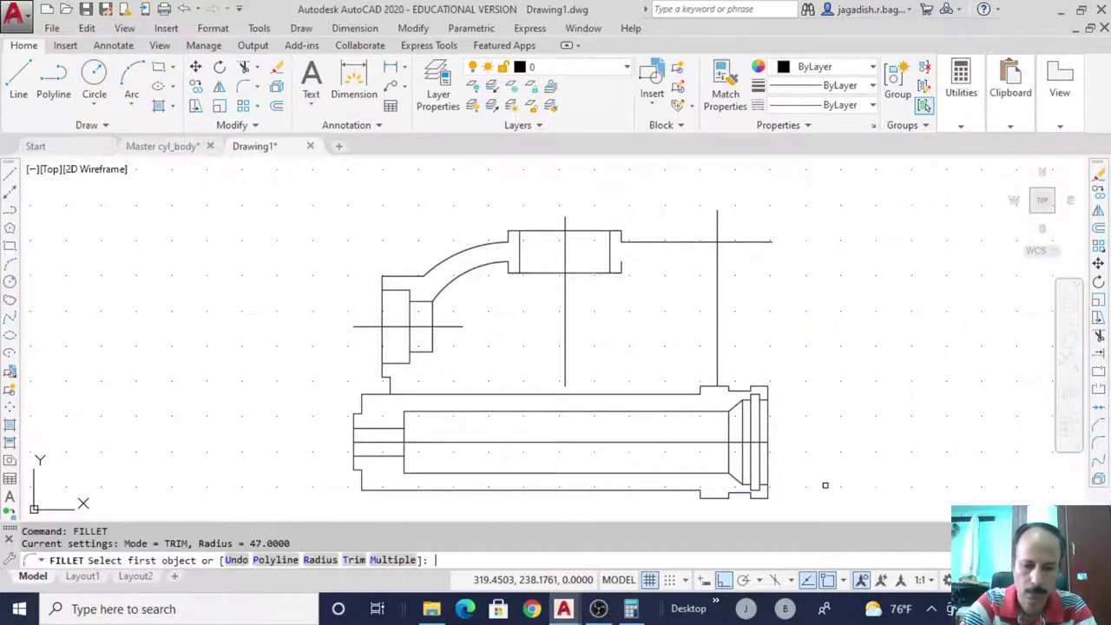
{"action": "type", "text": "r"}
{"action": "key", "text": "Return"}
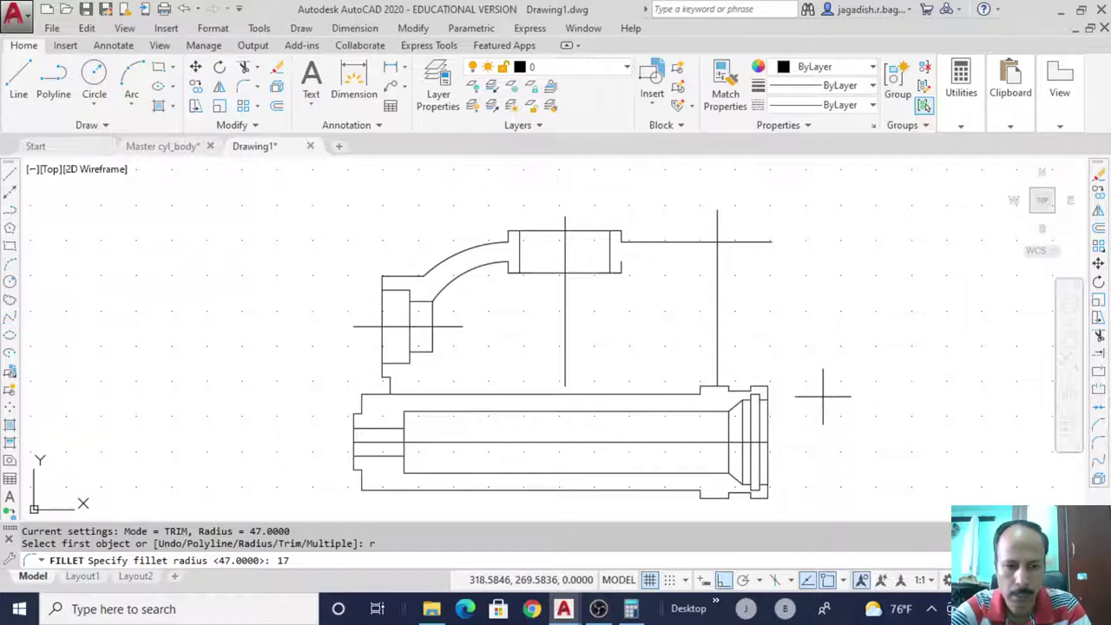
{"action": "key", "text": "Return"}
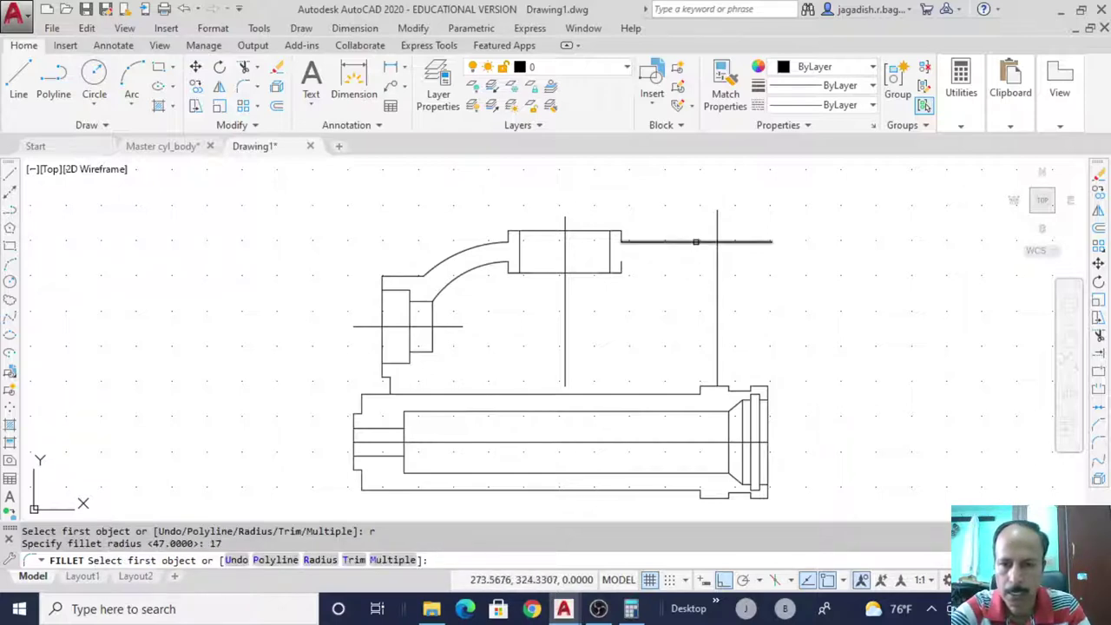
{"action": "left_click", "coordinate": [697, 242]}
{"action": "left_click", "coordinate": [714, 265]}
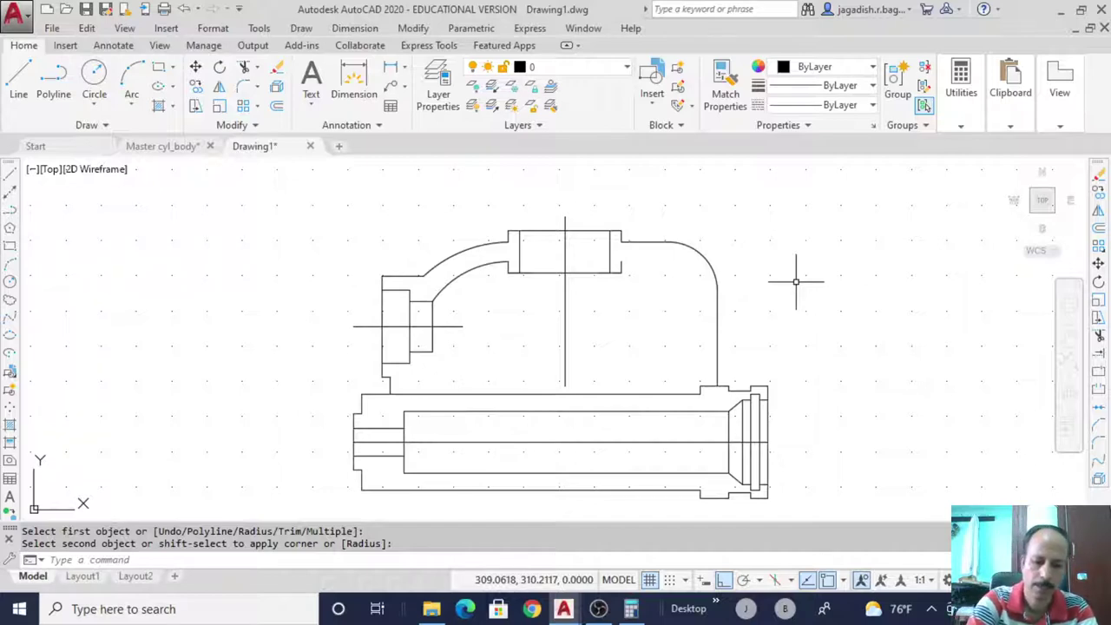
Try to offset the outer corner arc inward by 7, and undo the offset
{"action": "type", "text": "e"}
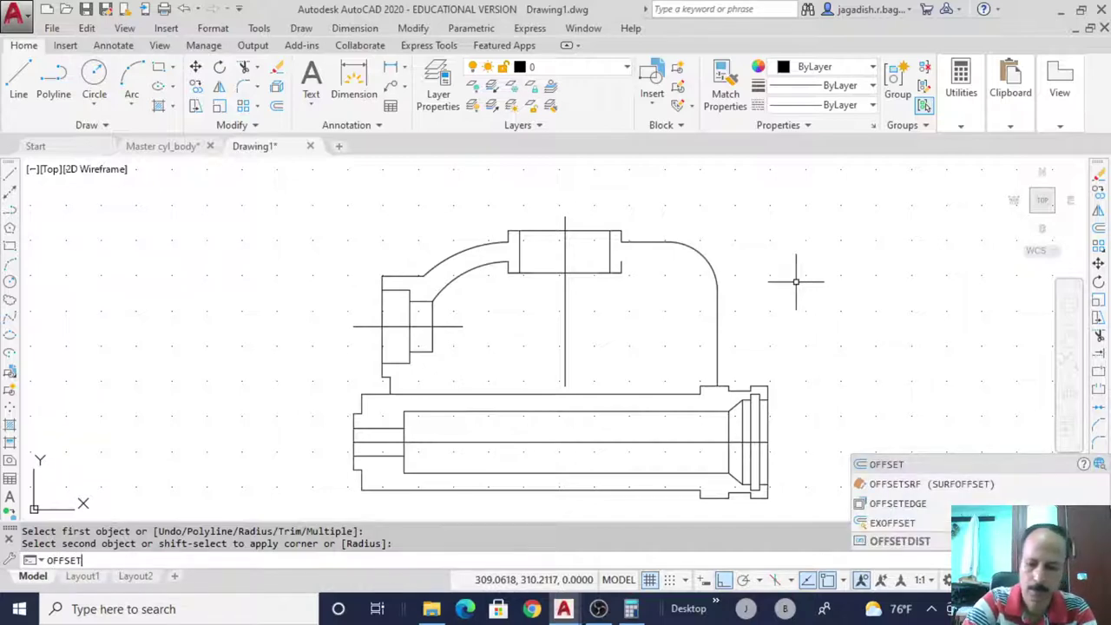
{"action": "key", "text": "Return"}
{"action": "key", "text": "Return"}
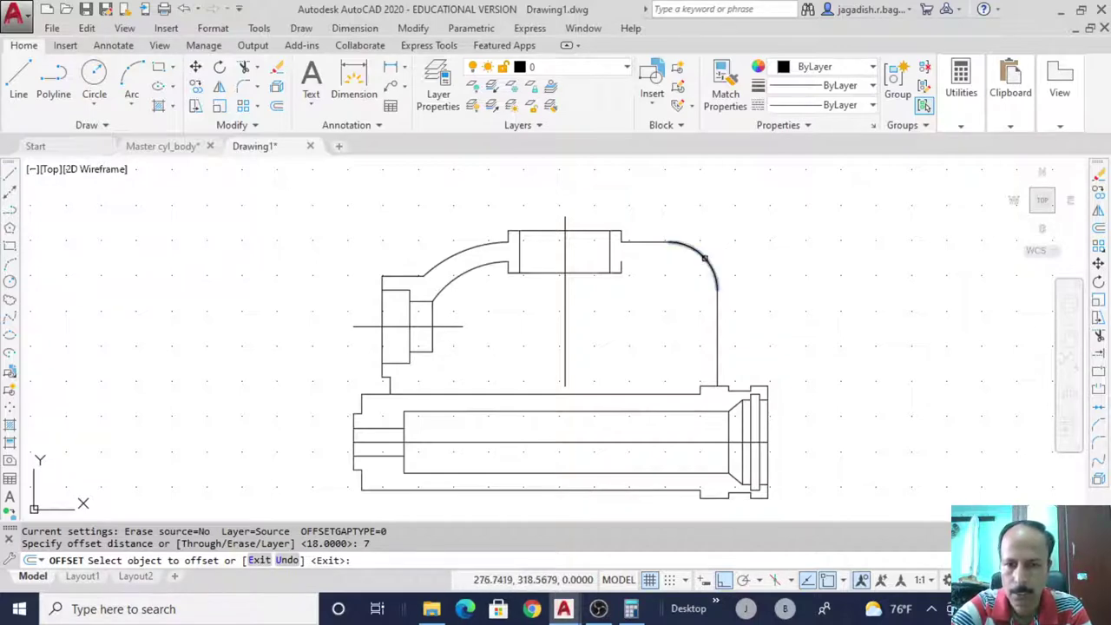
{"action": "left_click", "coordinate": [701, 252]}
{"action": "left_click", "coordinate": [668, 289]}
{"action": "right_click", "coordinate": [822, 295]}
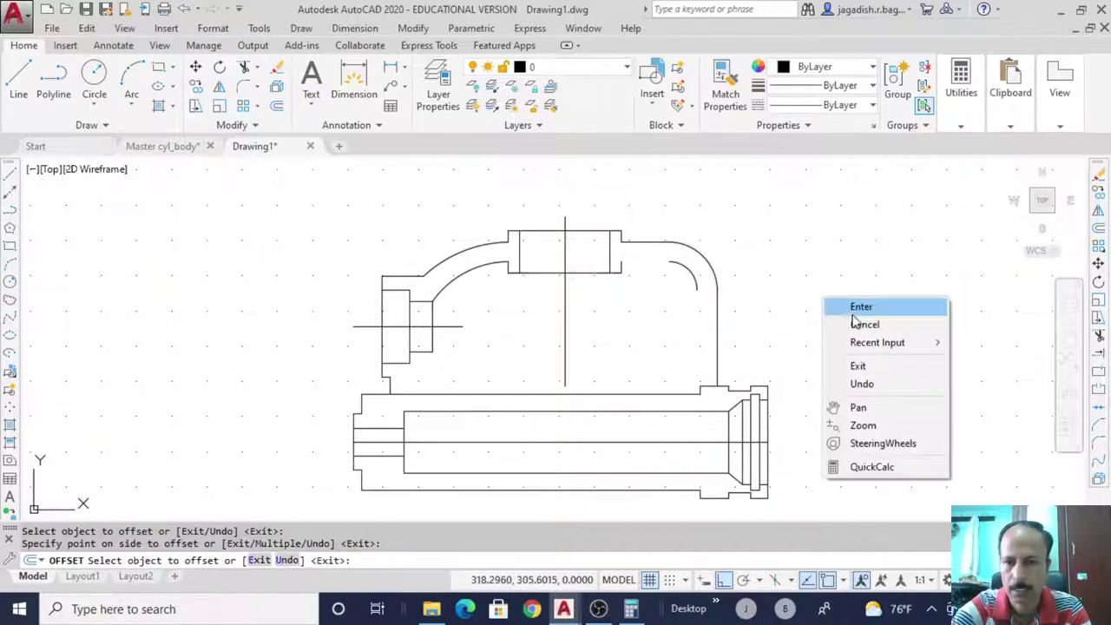
{"action": "left_click", "coordinate": [861, 307]}
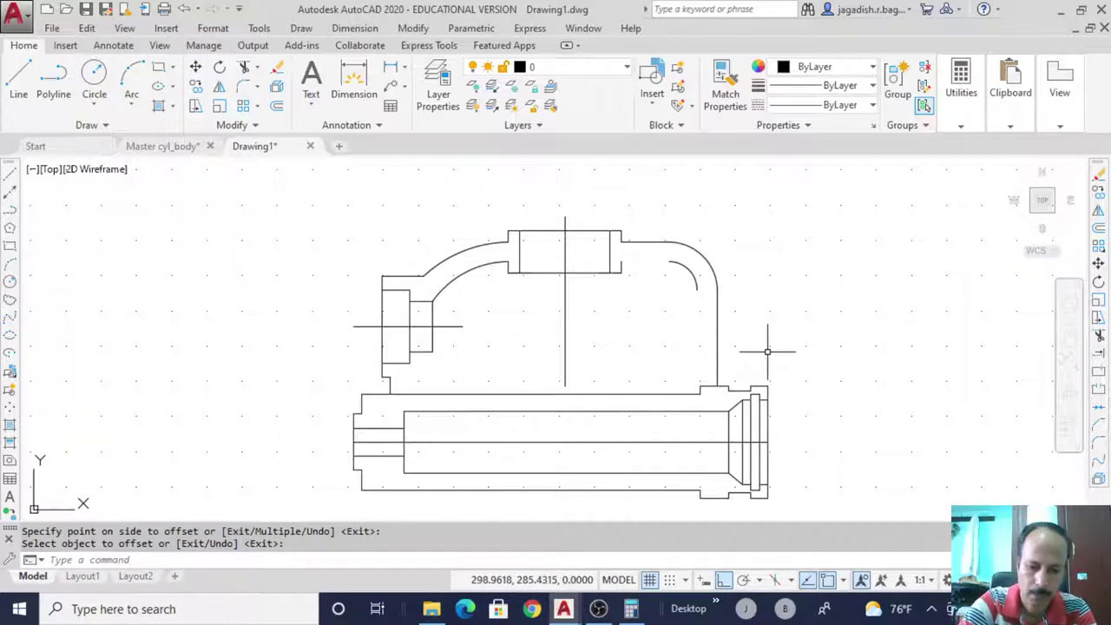
{"action": "key", "text": "Return"}
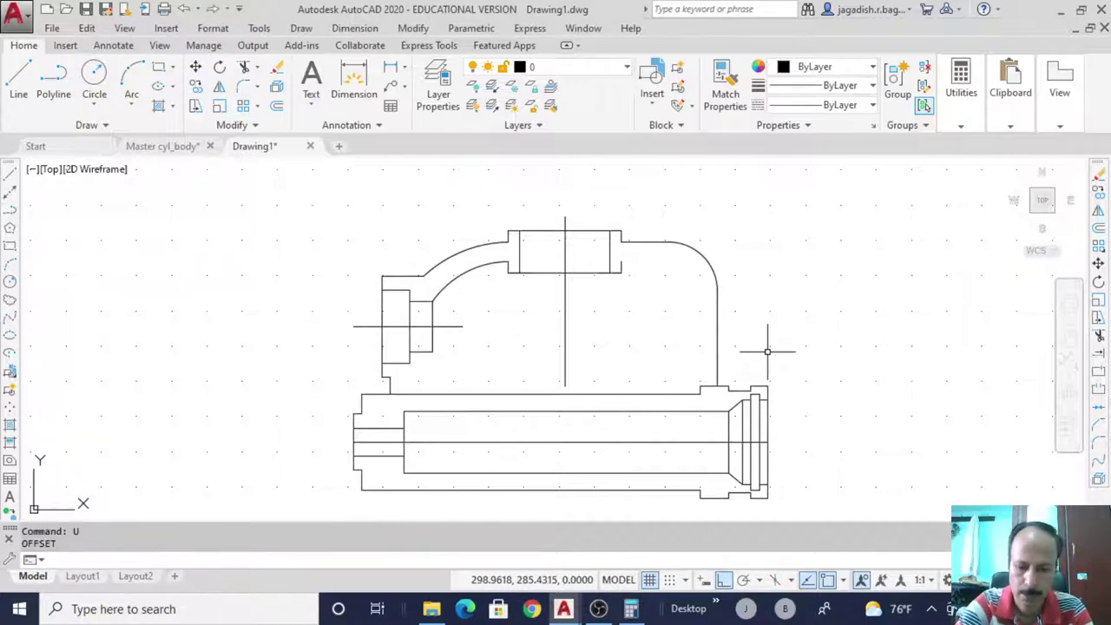
Offset the outer corner arc, the vertical wall line and the horizontal line beside the top boss inward by 7
{"action": "type", "text": "offset"}
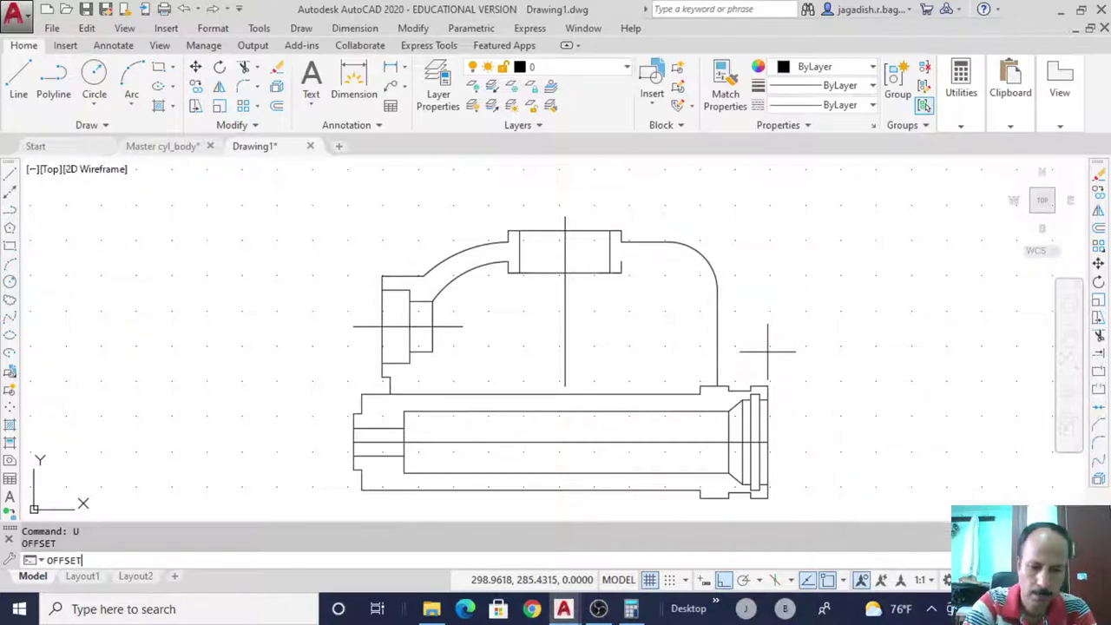
{"action": "key", "text": "Return"}
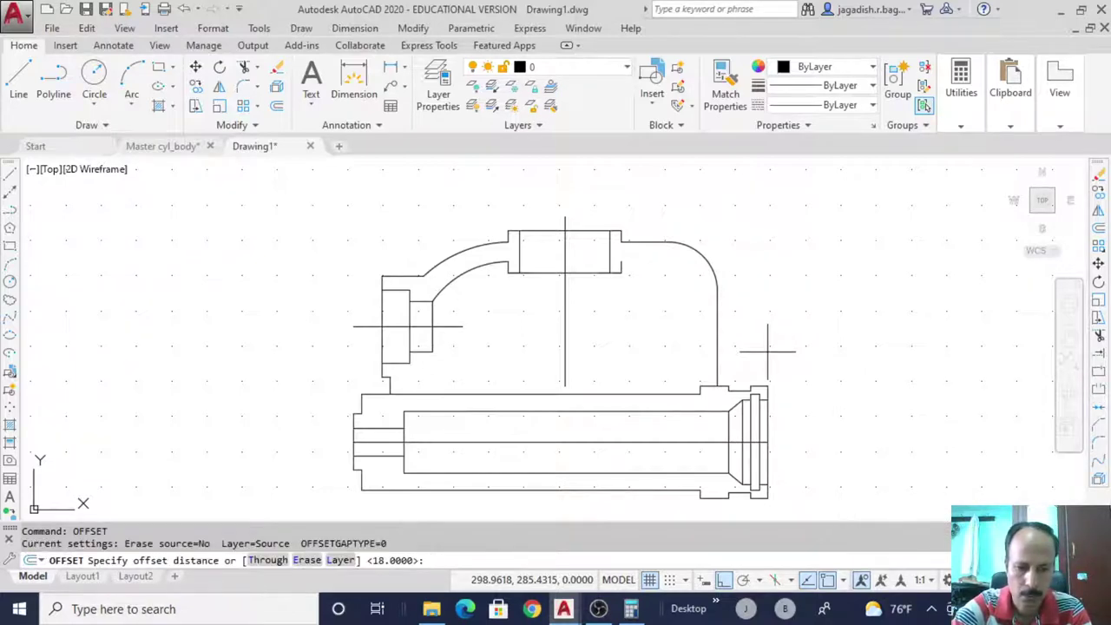
{"action": "type", "text": "7"}
{"action": "key", "text": "Return"}
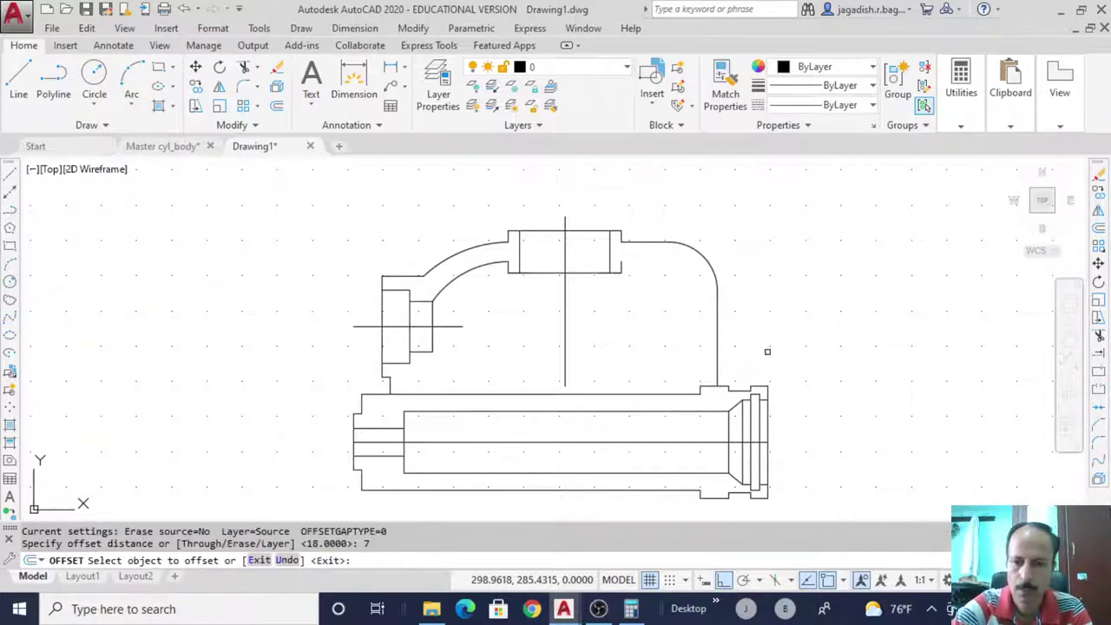
{"action": "left_click", "coordinate": [694, 250]}
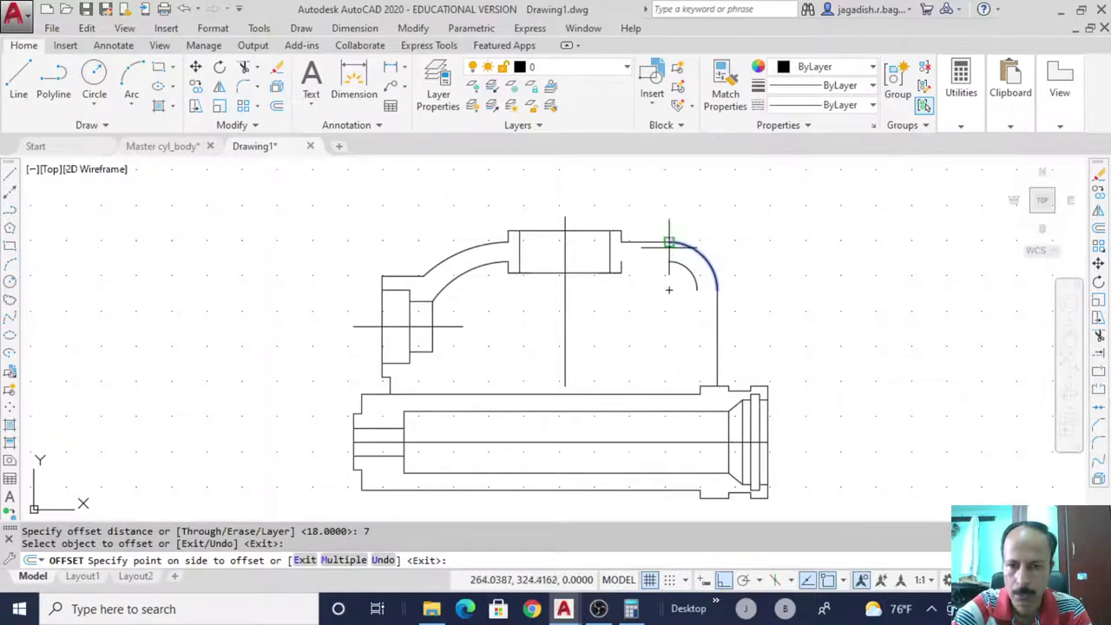
{"action": "left_click", "coordinate": [666, 288]}
{"action": "left_click", "coordinate": [717, 315]}
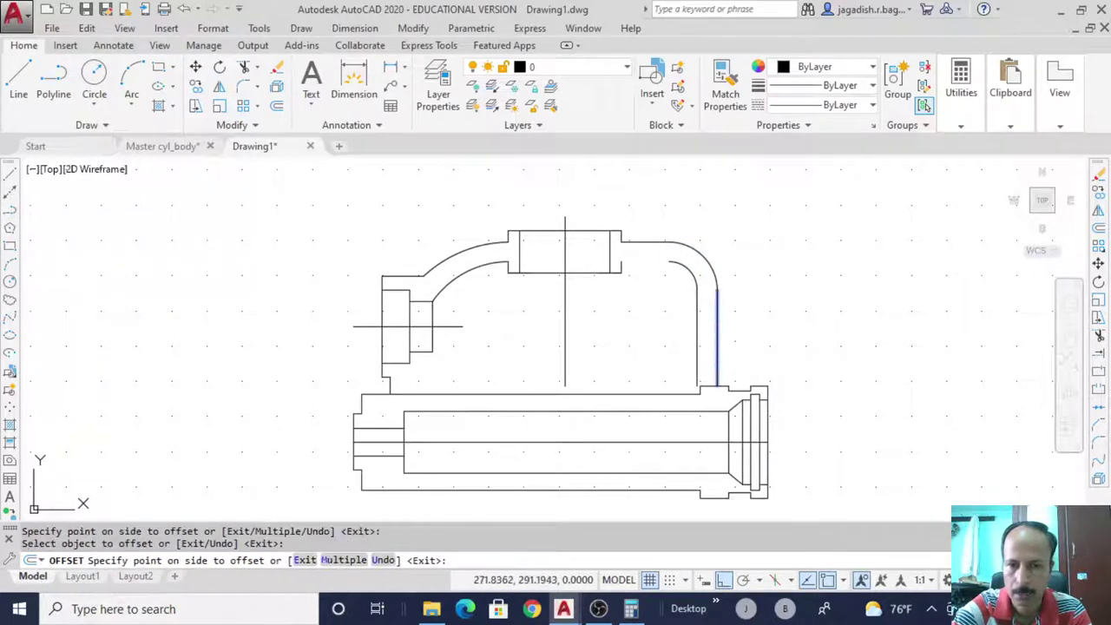
{"action": "left_click", "coordinate": [686, 304]}
{"action": "left_click", "coordinate": [640, 243]}
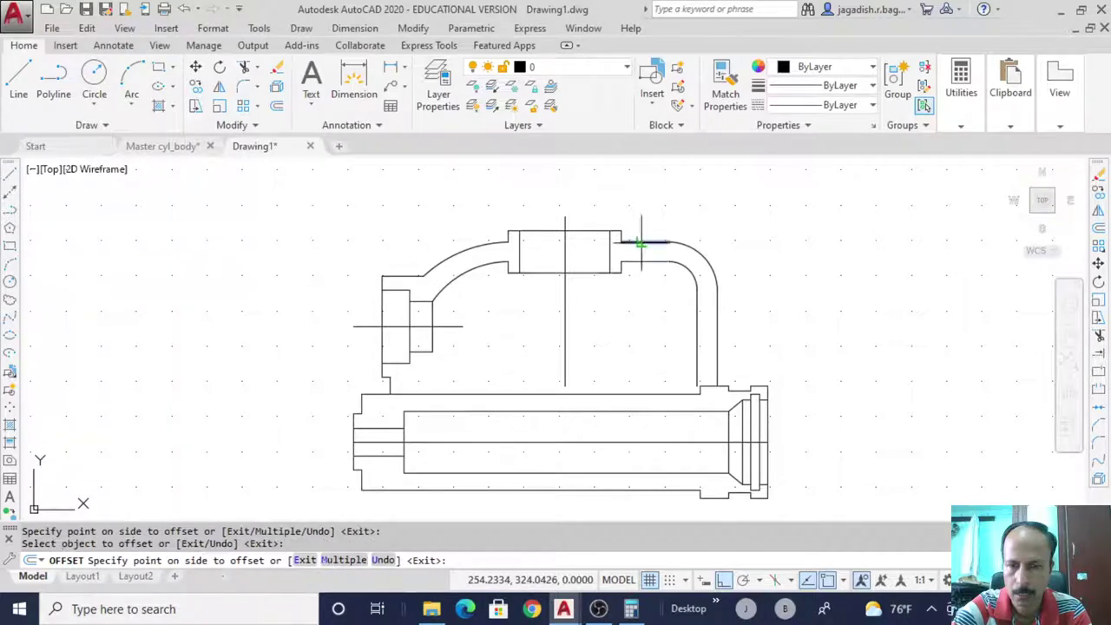
{"action": "left_click", "coordinate": [640, 272]}
{"action": "right_click", "coordinate": [821, 265]}
{"action": "left_click", "coordinate": [857, 275]}
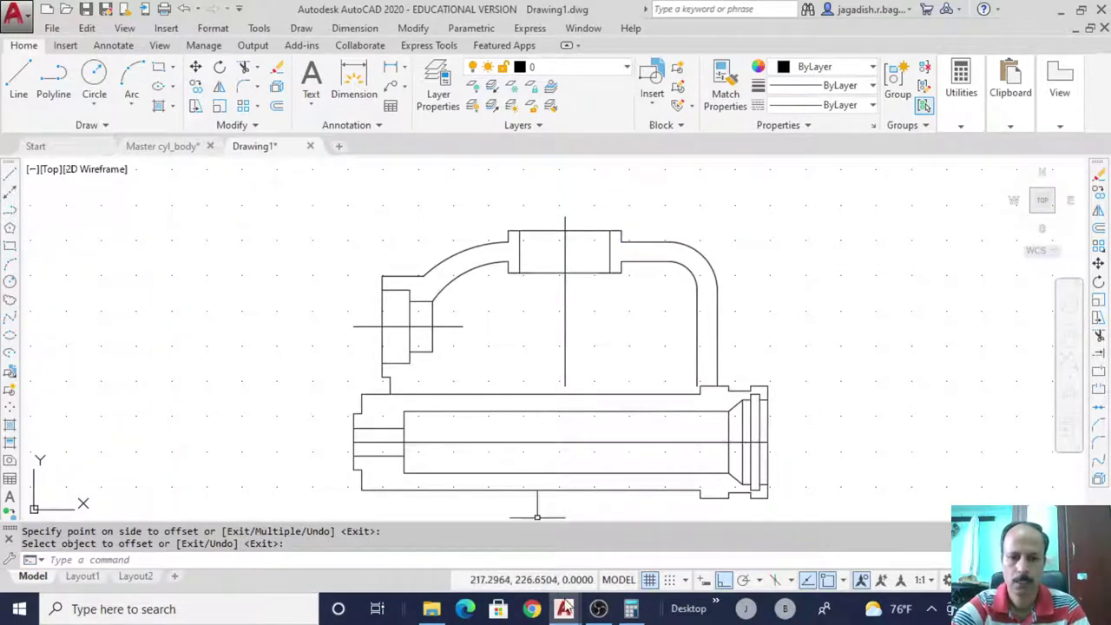
In Master cyl_body.dwg, measure the horizontal distance from the centre of the hole nearer the flanged end to the inner wall line
{"action": "mouse_move", "coordinate": [563, 609]}
{"action": "left_click", "coordinate": [501, 528]}
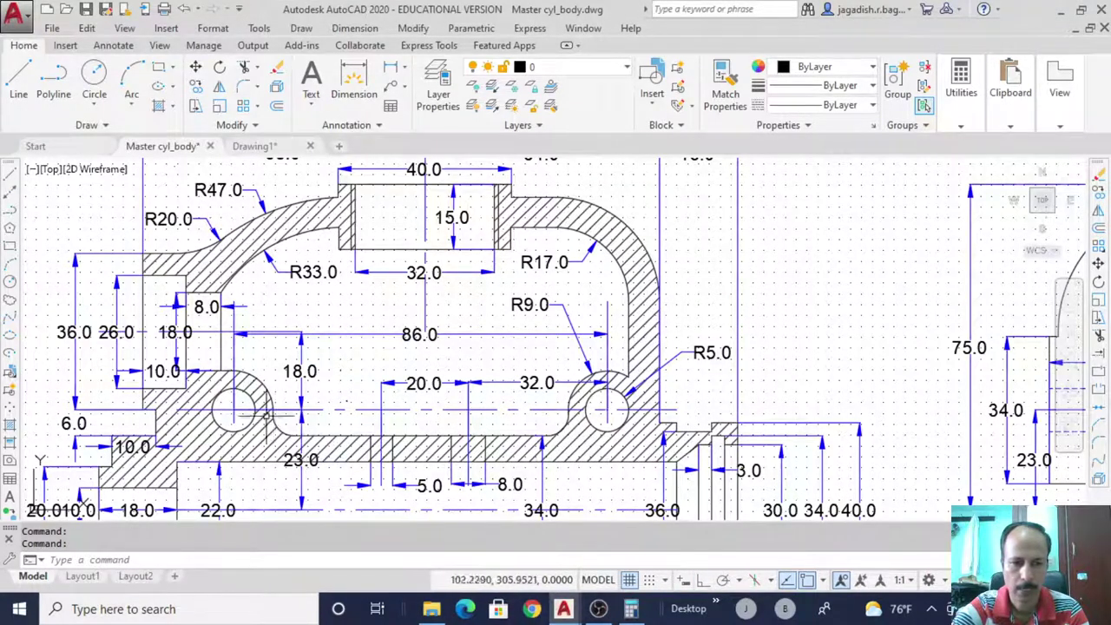
{"action": "mouse_move", "coordinate": [479, 378]}
{"action": "middle_mouse_down"}
{"action": "mouse_move", "coordinate": [660, 319]}
{"action": "mouse_move", "coordinate": [724, 282]}
{"action": "middle_mouse_up"}
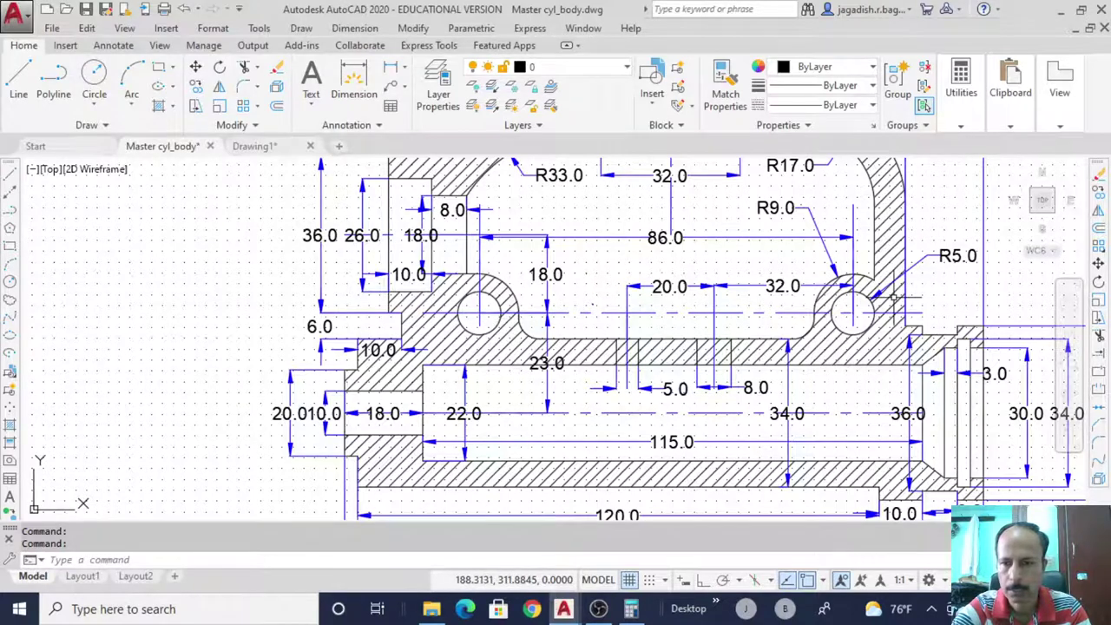
{"action": "middle_click_drag", "start_coordinate": [869, 245], "coordinate": [697, 264]}
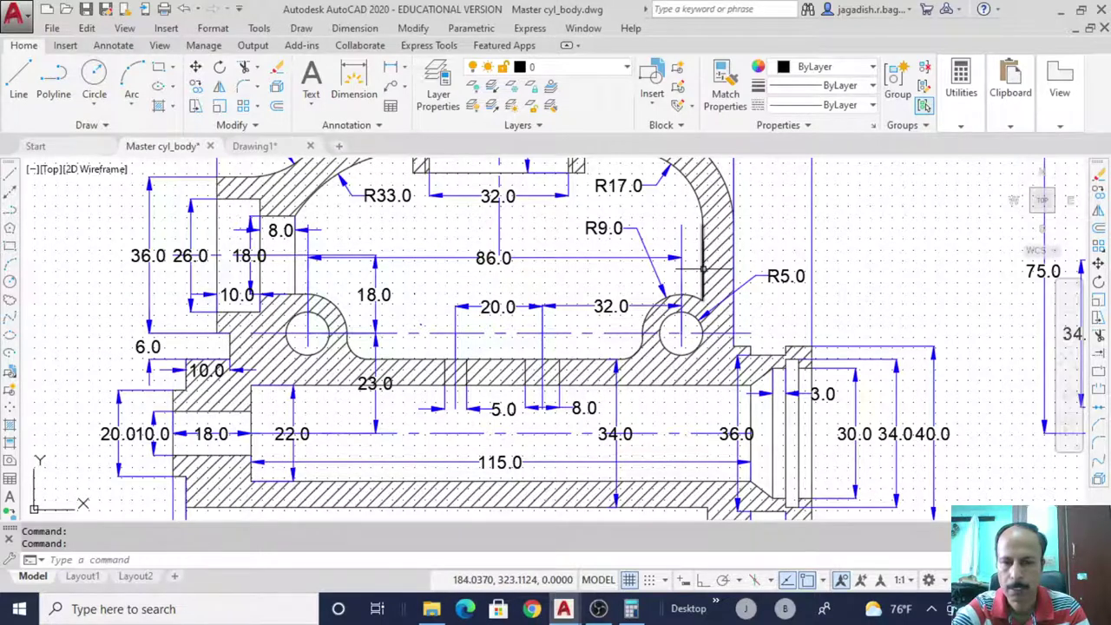
{"action": "left_click", "coordinate": [392, 68]}
{"action": "left_click", "coordinate": [682, 332]}
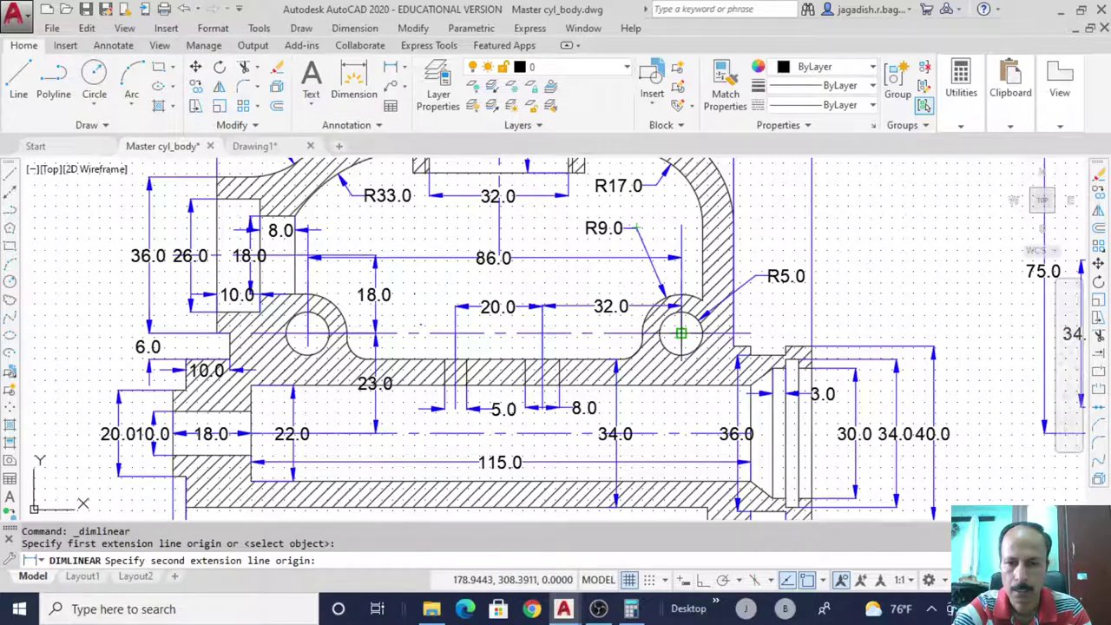
{"action": "left_click", "coordinate": [701, 281]}
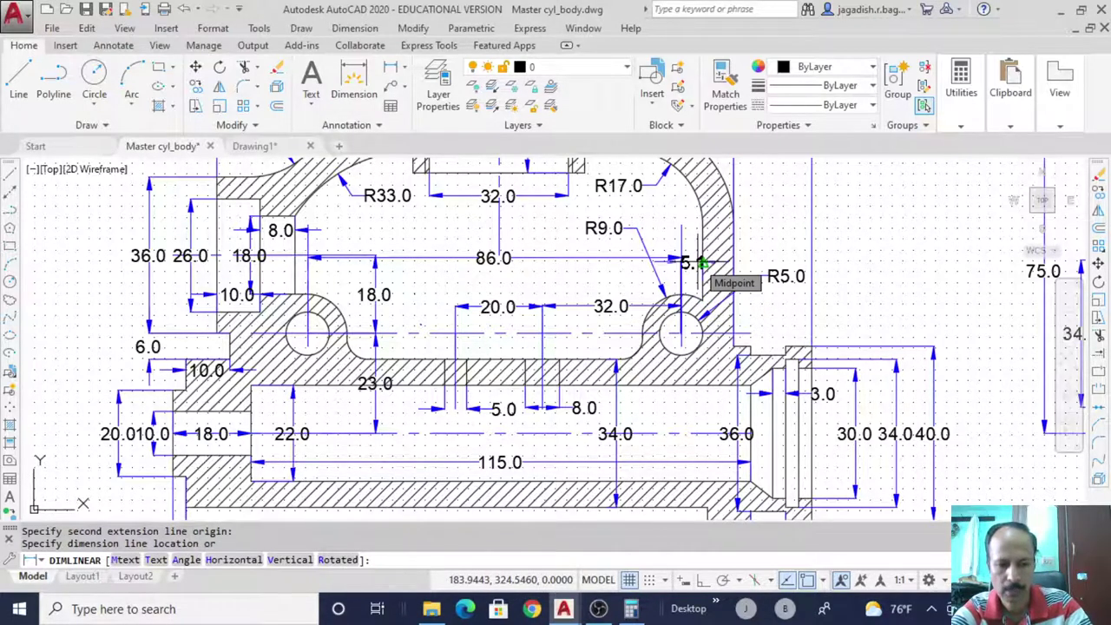
{"action": "key", "text": "Escape"}
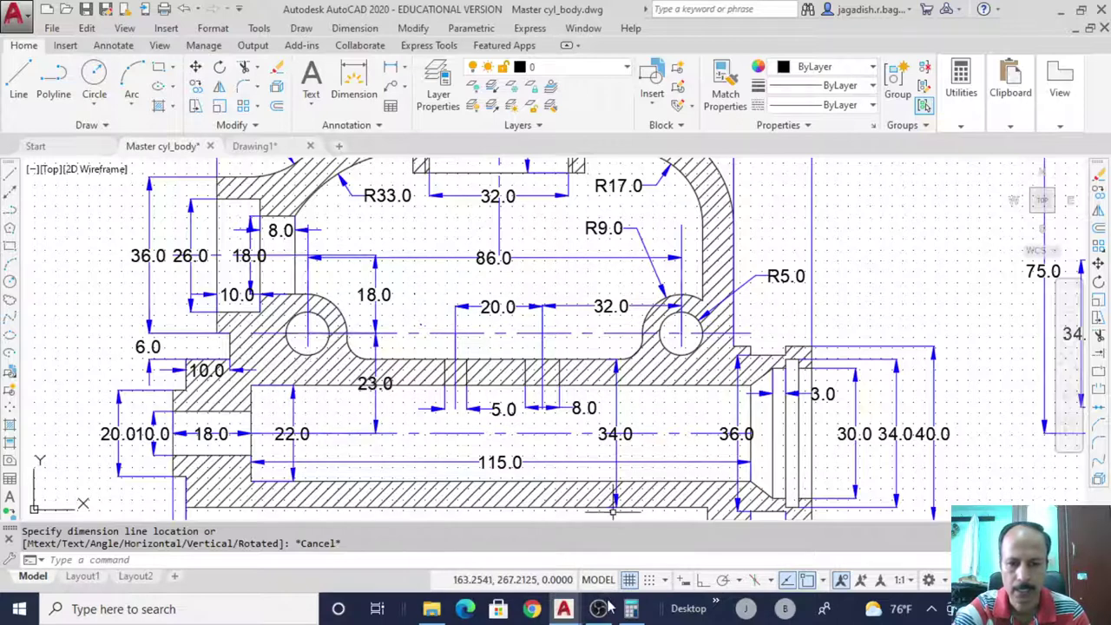
In Drawing1.dwg, offset the vertical inner wall line by 5 towards the top boss
{"action": "mouse_move", "coordinate": [590, 599]}
{"action": "left_click", "coordinate": [651, 538]}
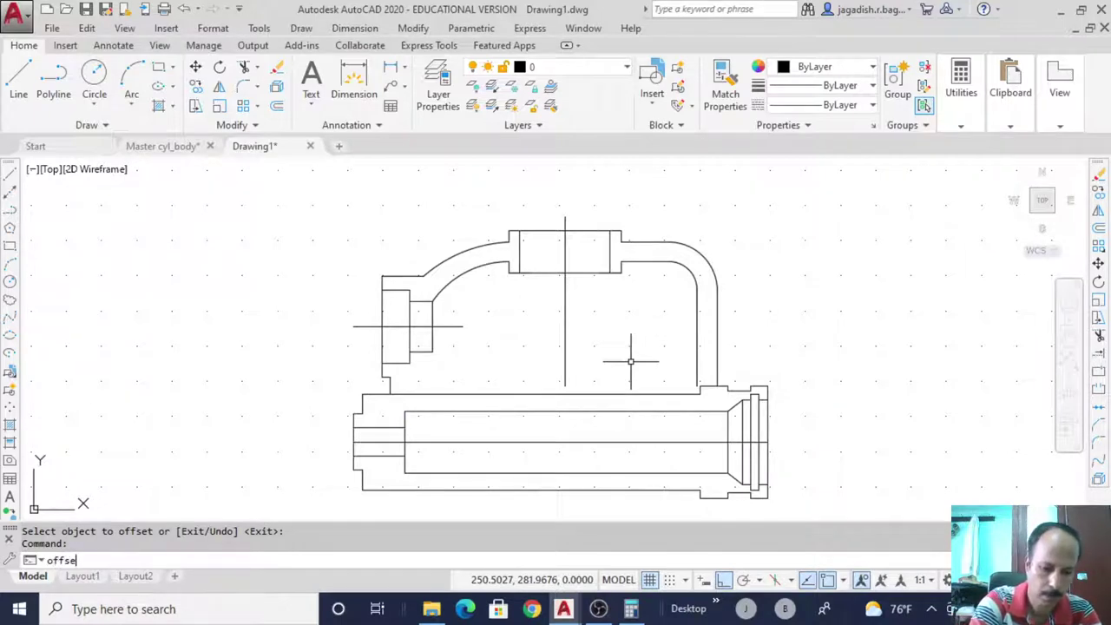
{"action": "type", "text": "t"}
{"action": "key", "text": "Return"}
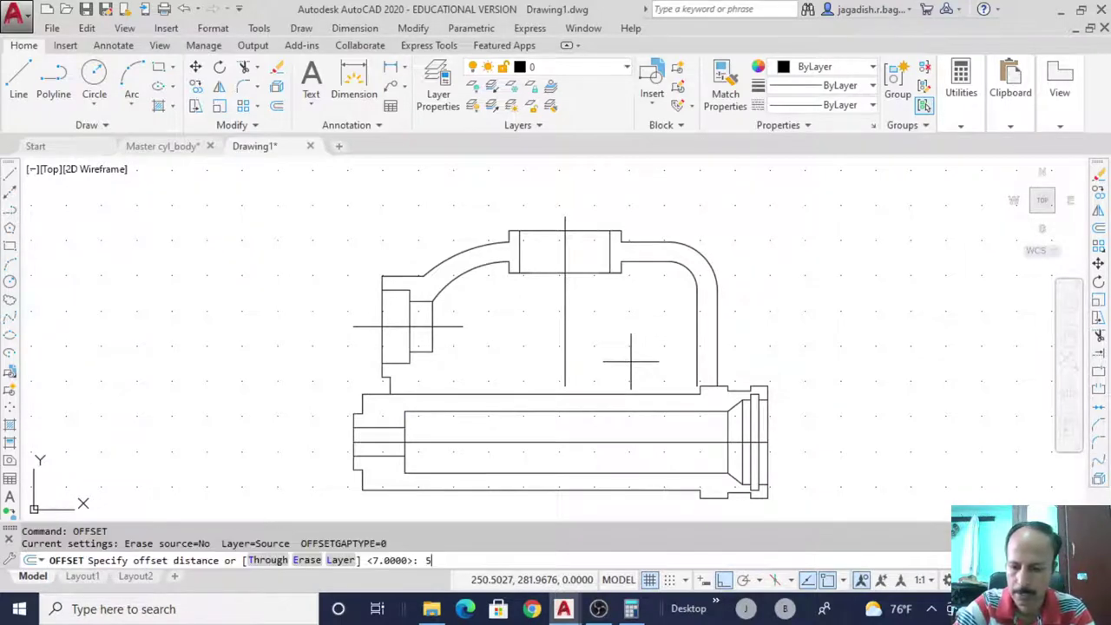
{"action": "type", "text": "5"}
{"action": "key", "text": "Return"}
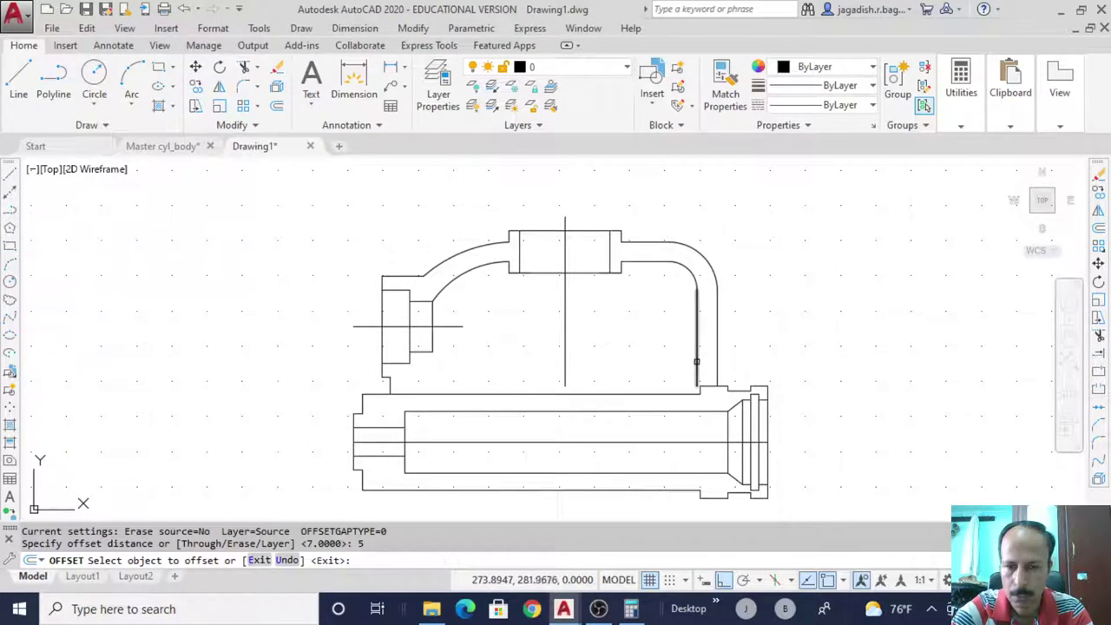
{"action": "left_click", "coordinate": [700, 356]}
{"action": "left_click", "coordinate": [650, 368]}
{"action": "right_click", "coordinate": [649, 360]}
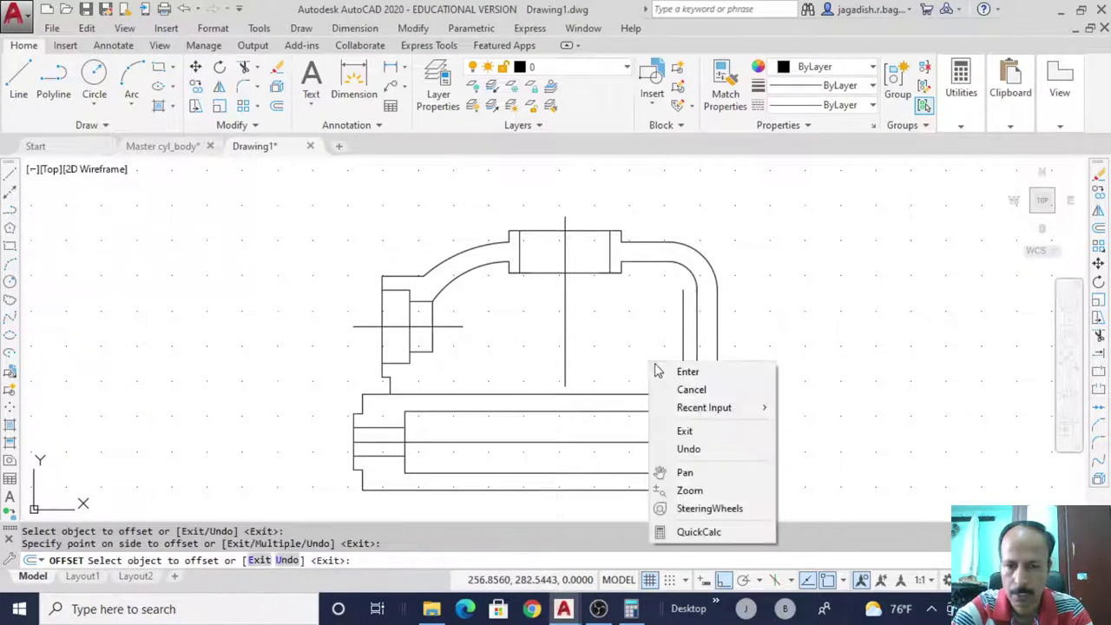
{"action": "left_click", "coordinate": [672, 370]}
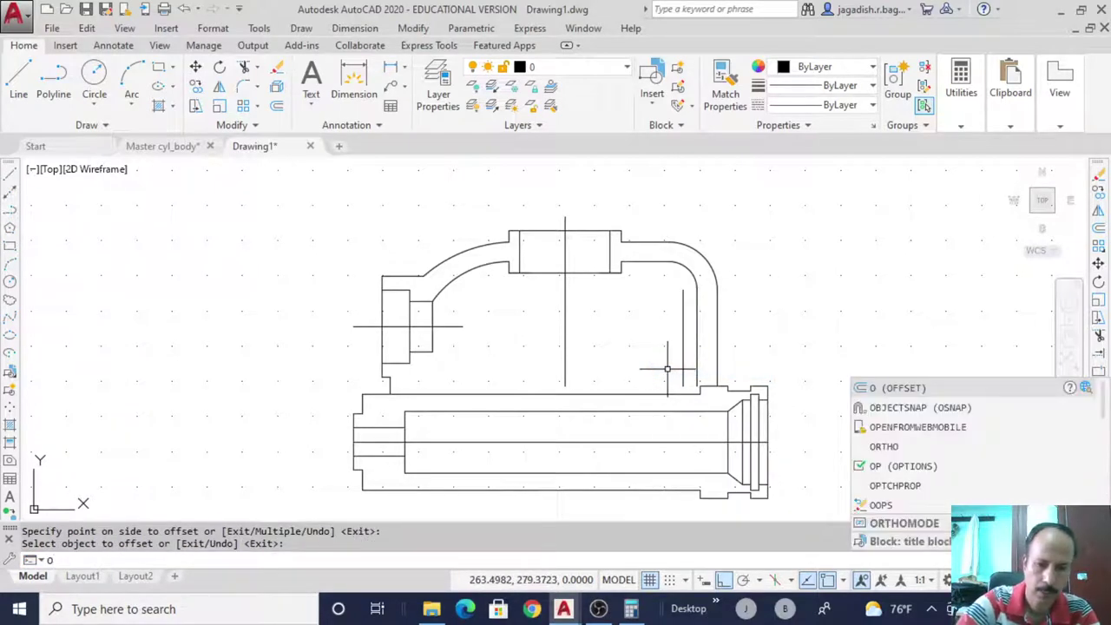
{"action": "key", "text": "Escape"}
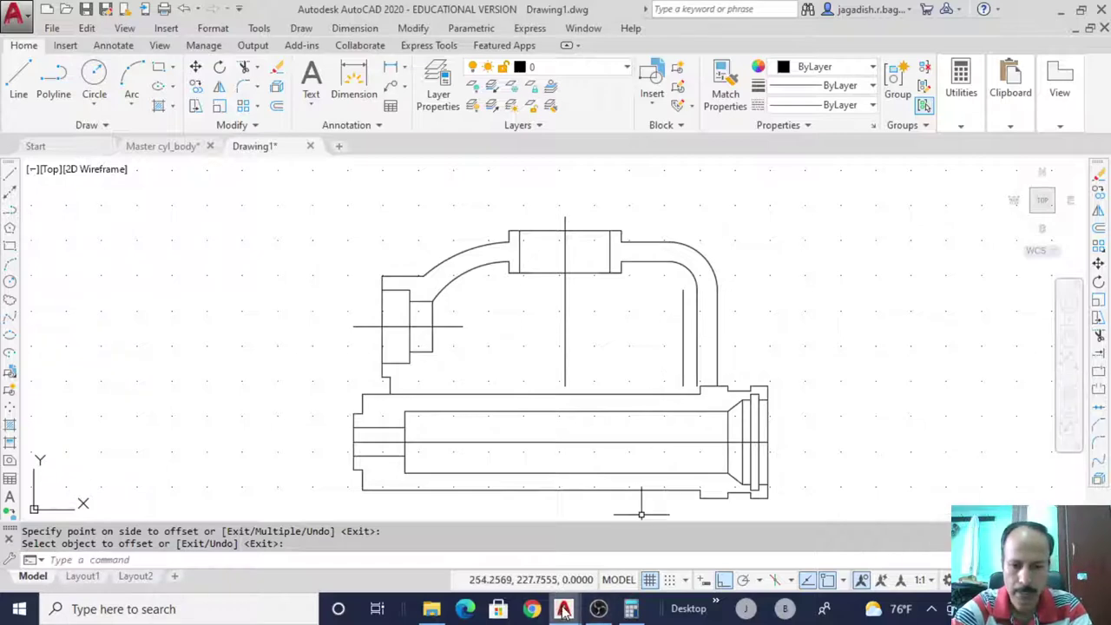
Recheck the hole dimensions in Master cyl_body.dwg, and return to Drawing1.dwg
{"action": "mouse_move", "coordinate": [563, 608]}
{"action": "left_click", "coordinate": [556, 562]}
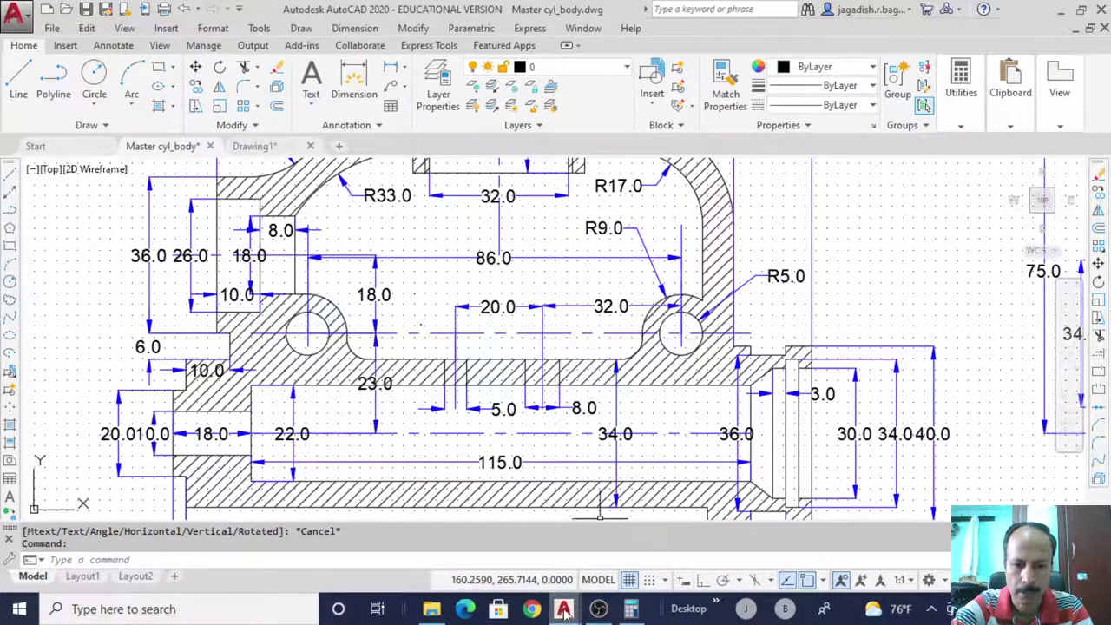
{"action": "mouse_move", "coordinate": [563, 608]}
{"action": "left_click", "coordinate": [607, 578]}
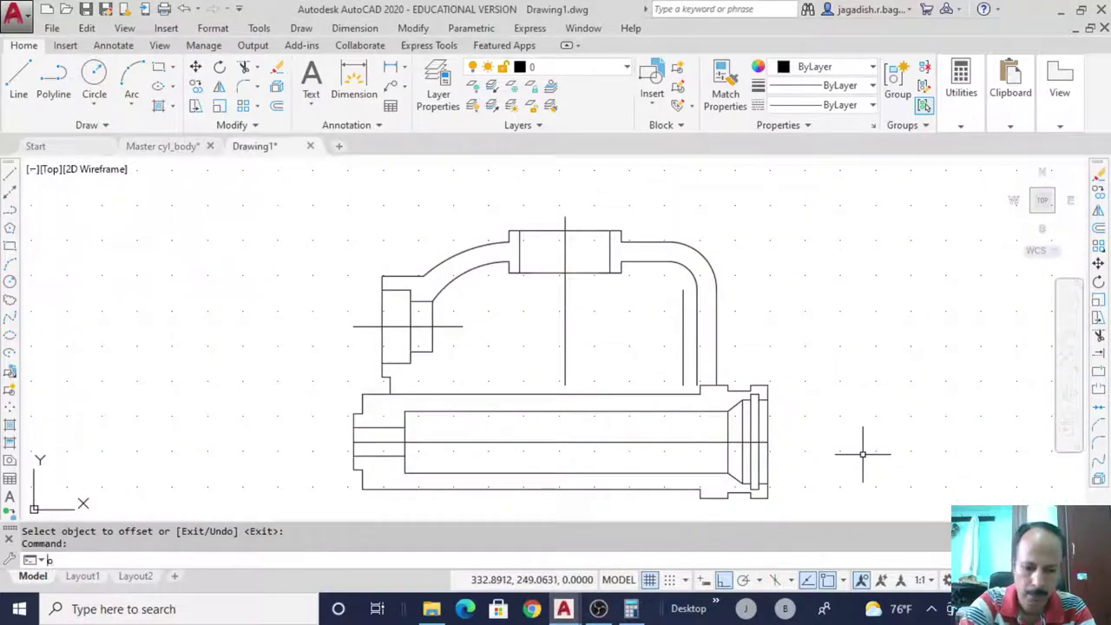
{"action": "type", "text": "LAYER"}
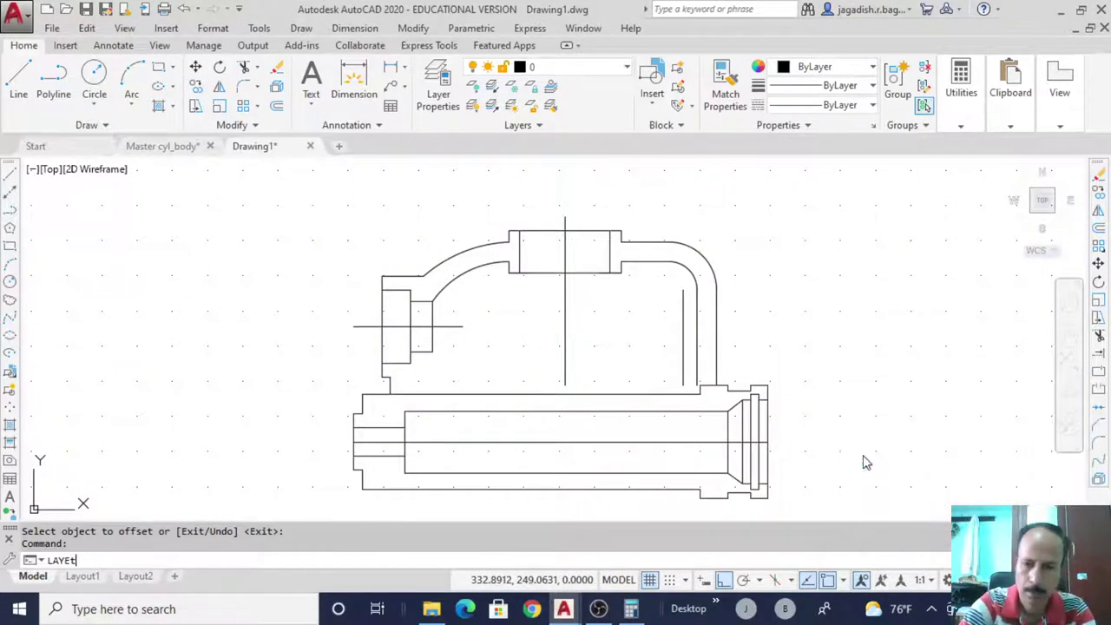
{"action": "key", "text": "Return"}
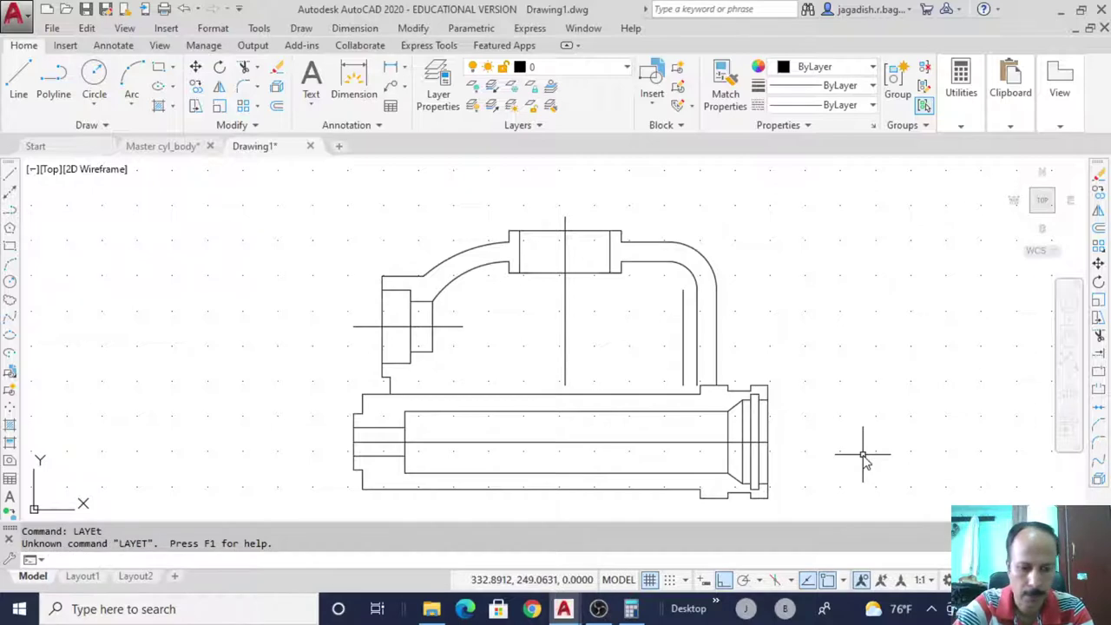
Offset the vertical hole centre line beside the inner wall by 86 towards the stepped side boss
{"action": "type", "text": "o"}
{"action": "key", "text": "BackSpace"}
{"action": "type", "text": "LAYEt"}
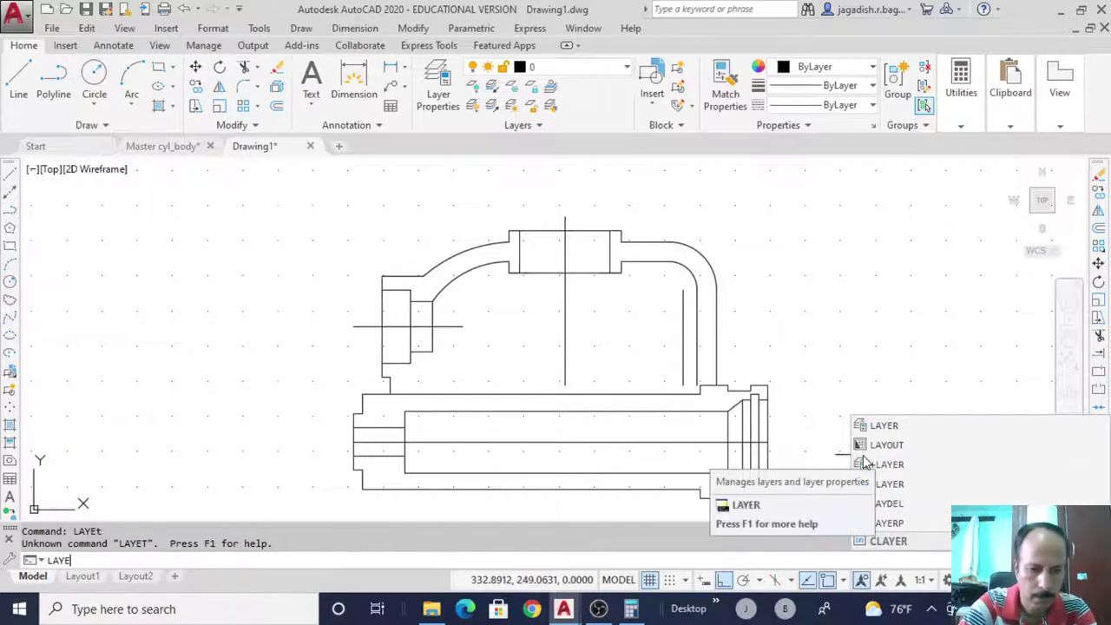
{"action": "key", "text": "BackSpace"}
{"action": "key", "text": "BackSpace"}
{"action": "key", "text": "BackSpace"}
{"action": "key", "text": "BackSpace"}
{"action": "type", "text": "off"}
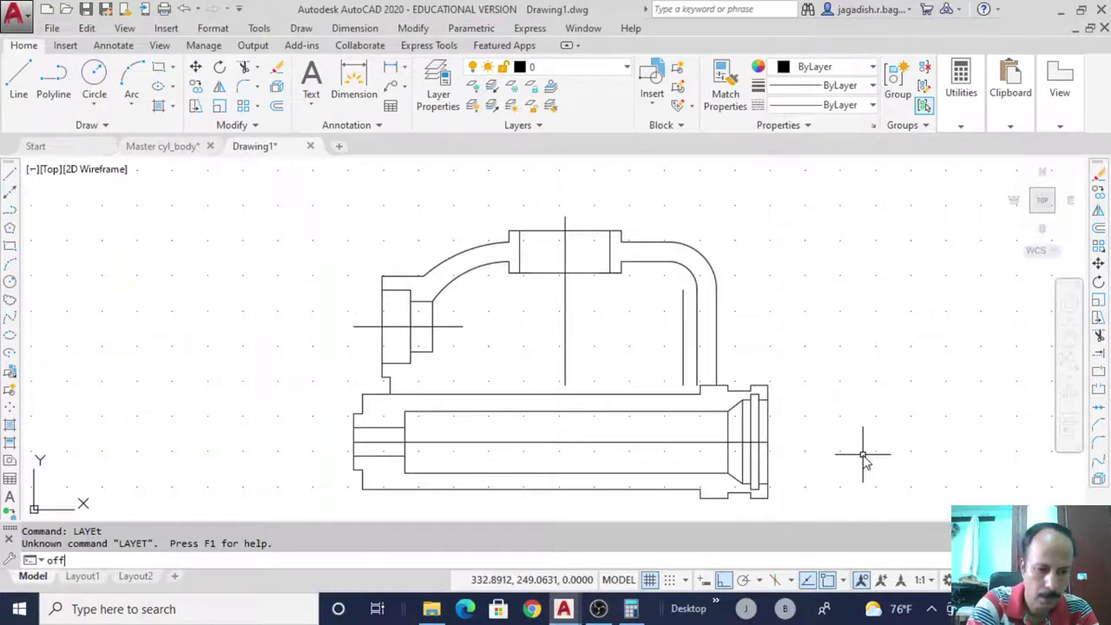
{"action": "type", "text": "set"}
{"action": "key", "text": "Return"}
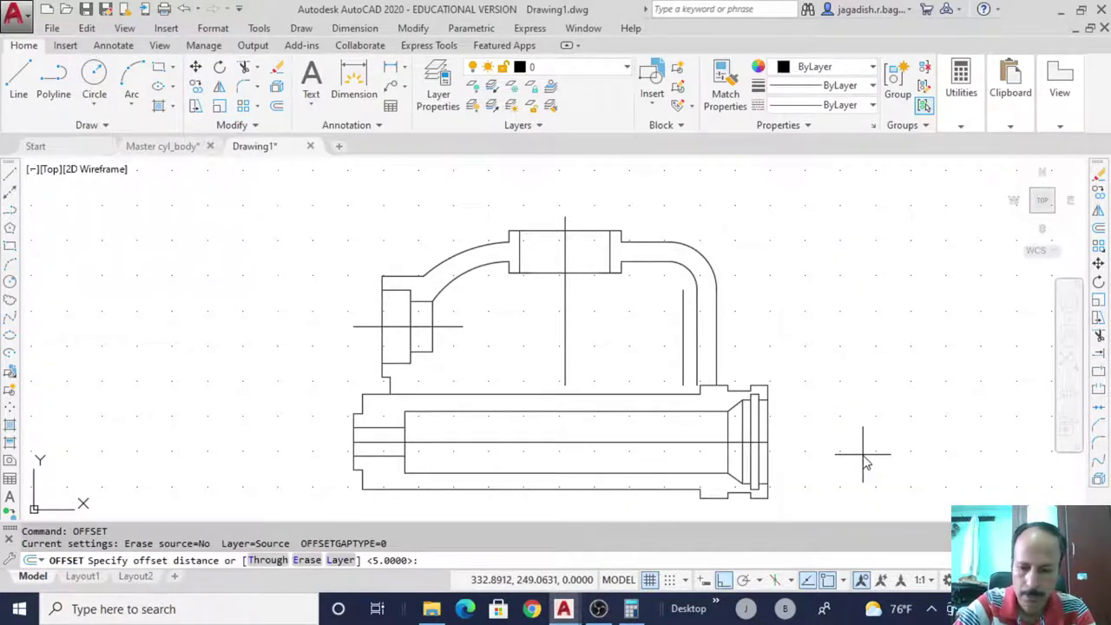
{"action": "type", "text": "86"}
{"action": "key", "text": "Return"}
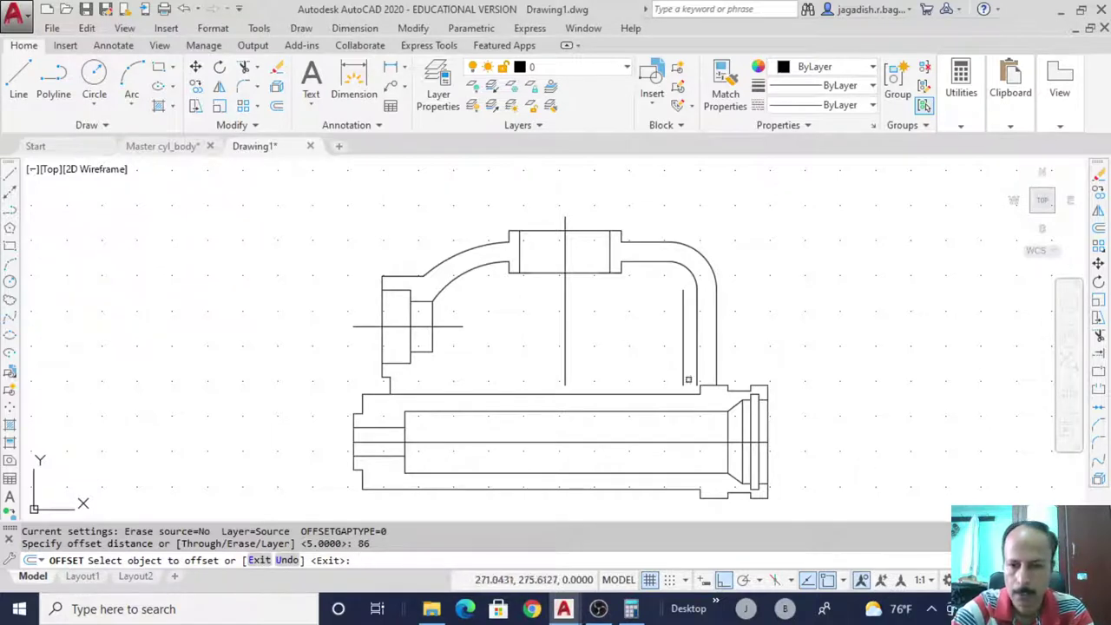
{"action": "left_click", "coordinate": [682, 350]}
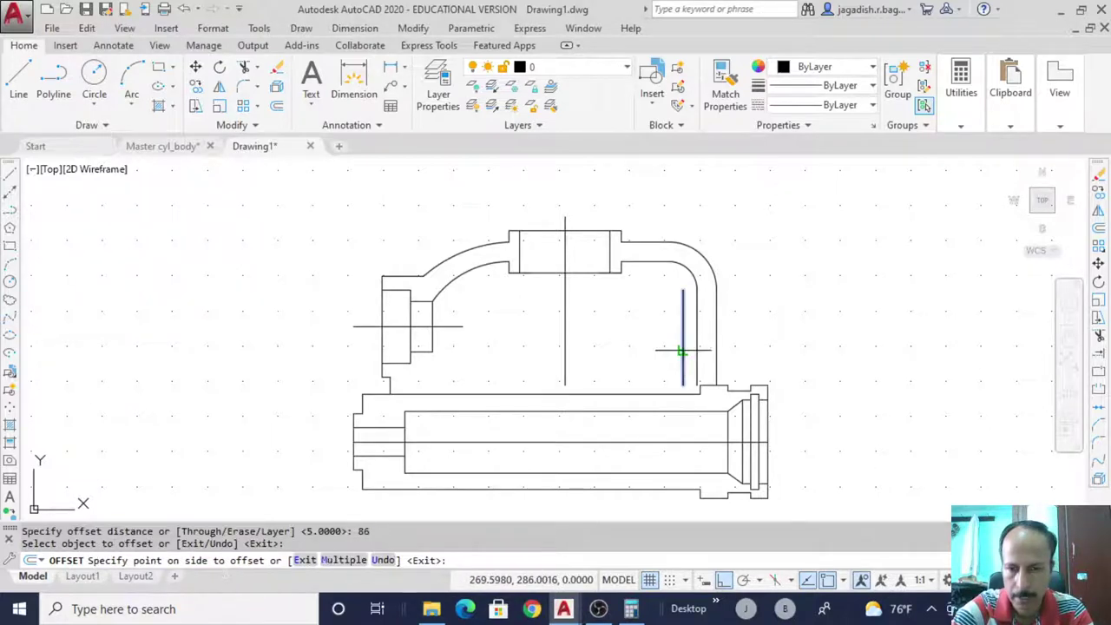
{"action": "left_click", "coordinate": [525, 359]}
{"action": "right_click", "coordinate": [531, 351]}
{"action": "left_click", "coordinate": [533, 354]}
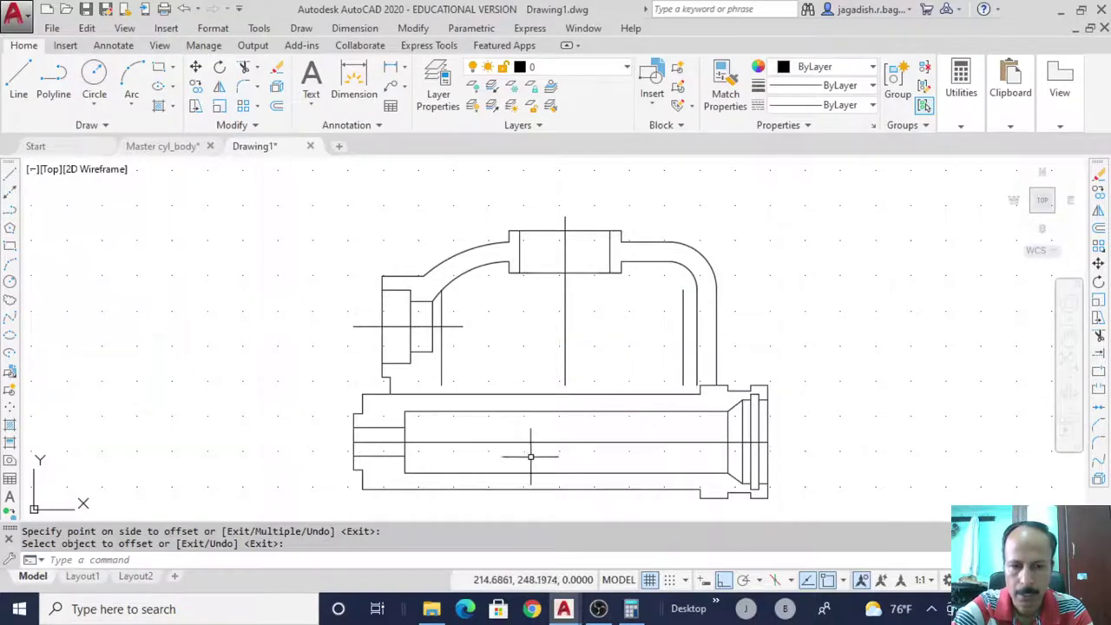
Check the hole height in Master cyl_body.dwg, and in Drawing1.dwg offset the main bore's centre line upward by 23
{"action": "mouse_move", "coordinate": [573, 609]}
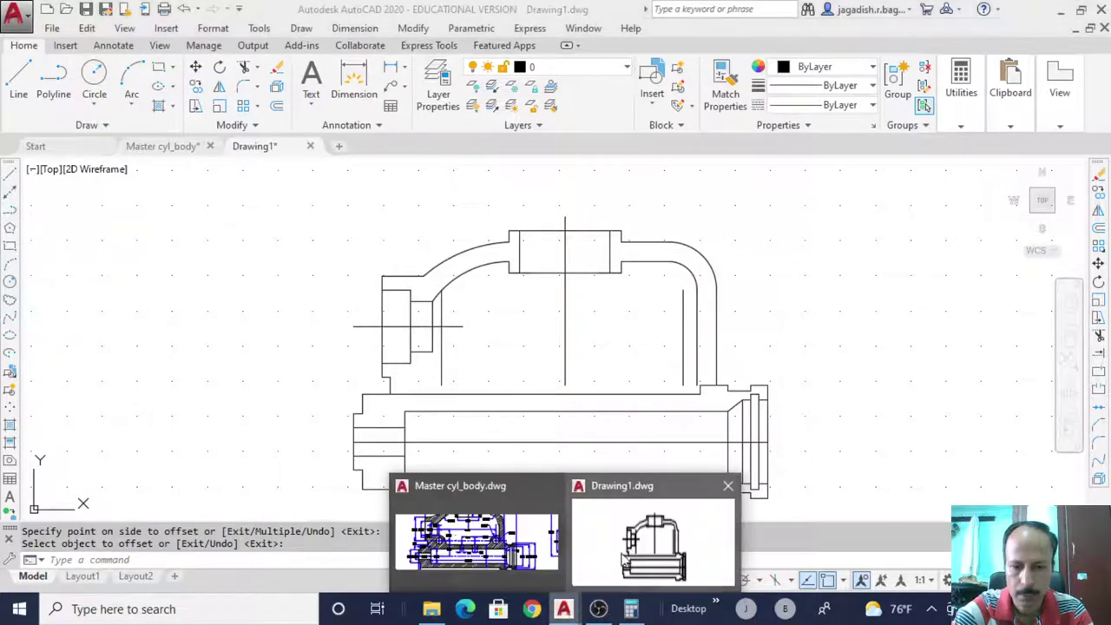
{"action": "left_click", "coordinate": [471, 548]}
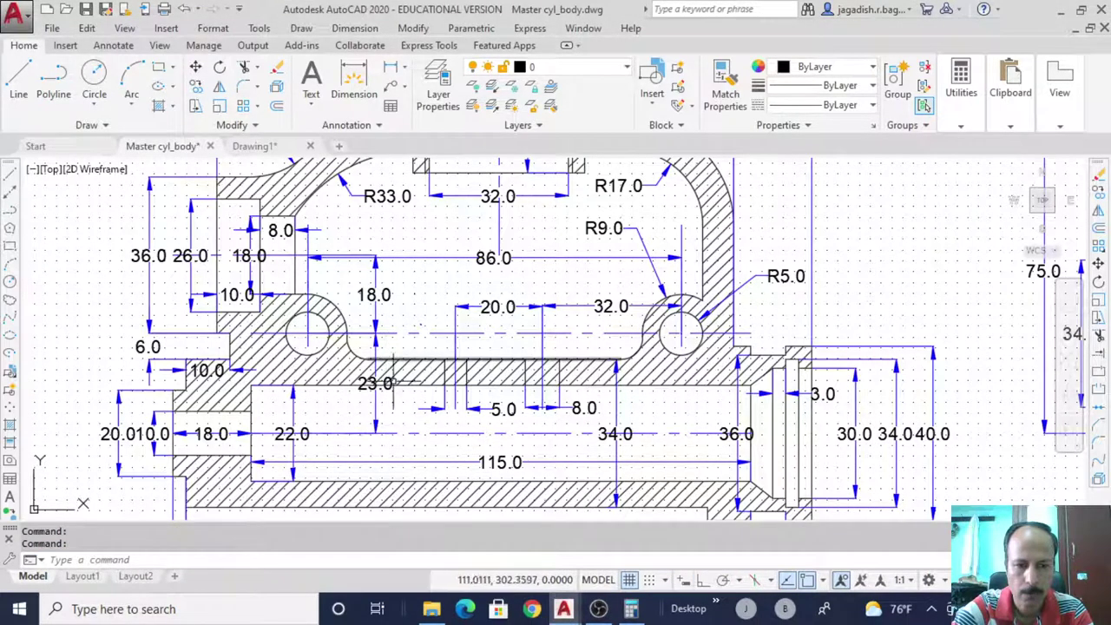
{"action": "mouse_move", "coordinate": [564, 608]}
{"action": "left_click", "coordinate": [653, 562]}
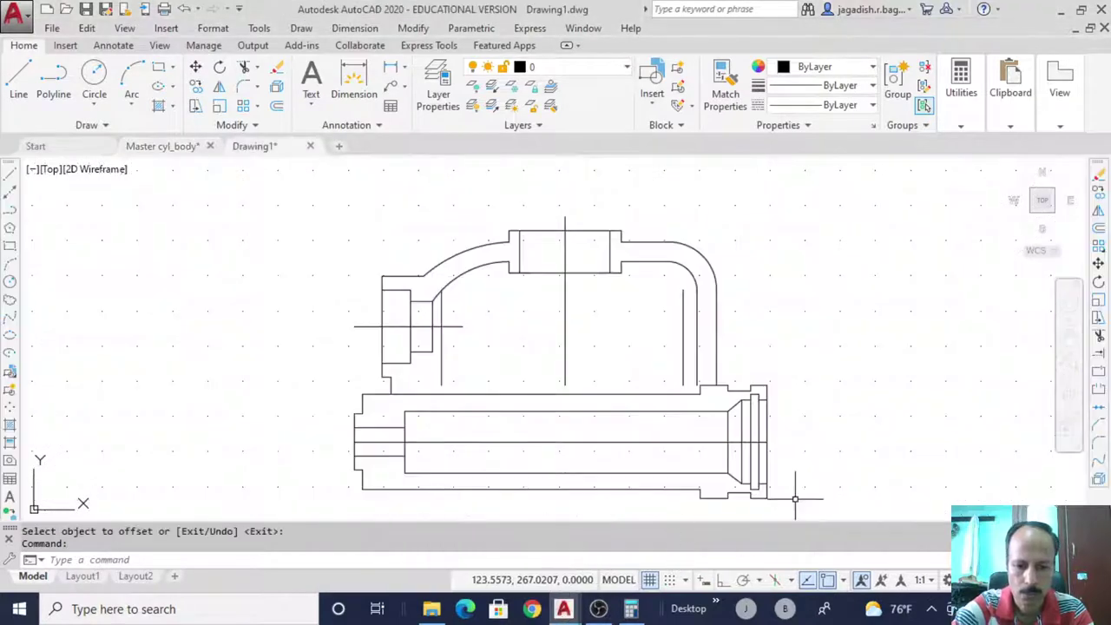
{"action": "type", "text": "offset"}
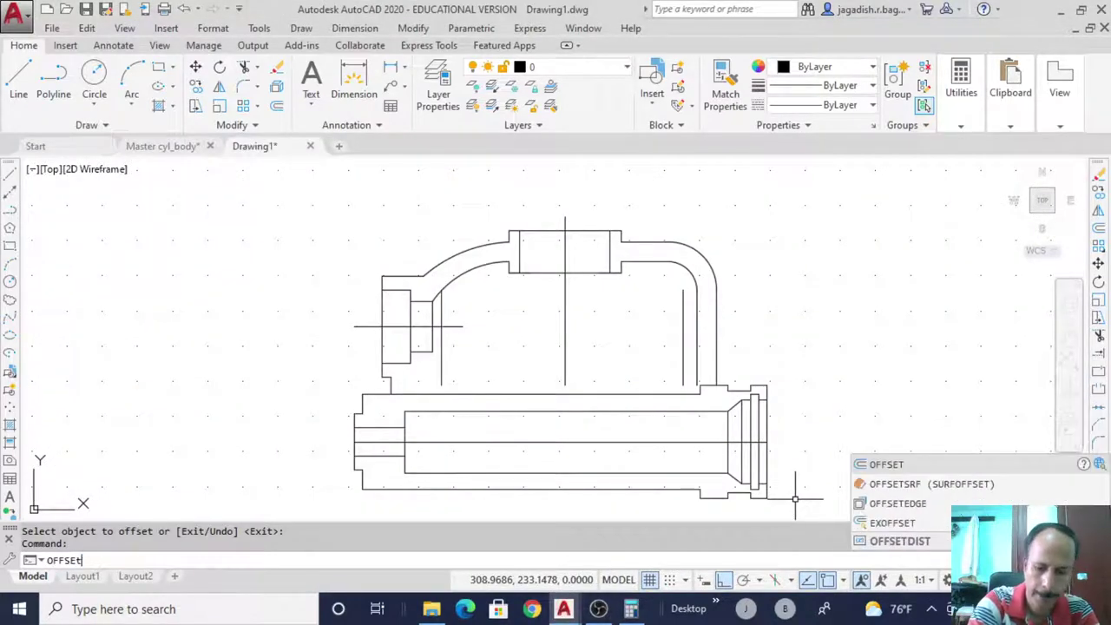
{"action": "key", "text": "Return"}
{"action": "key", "text": "Return"}
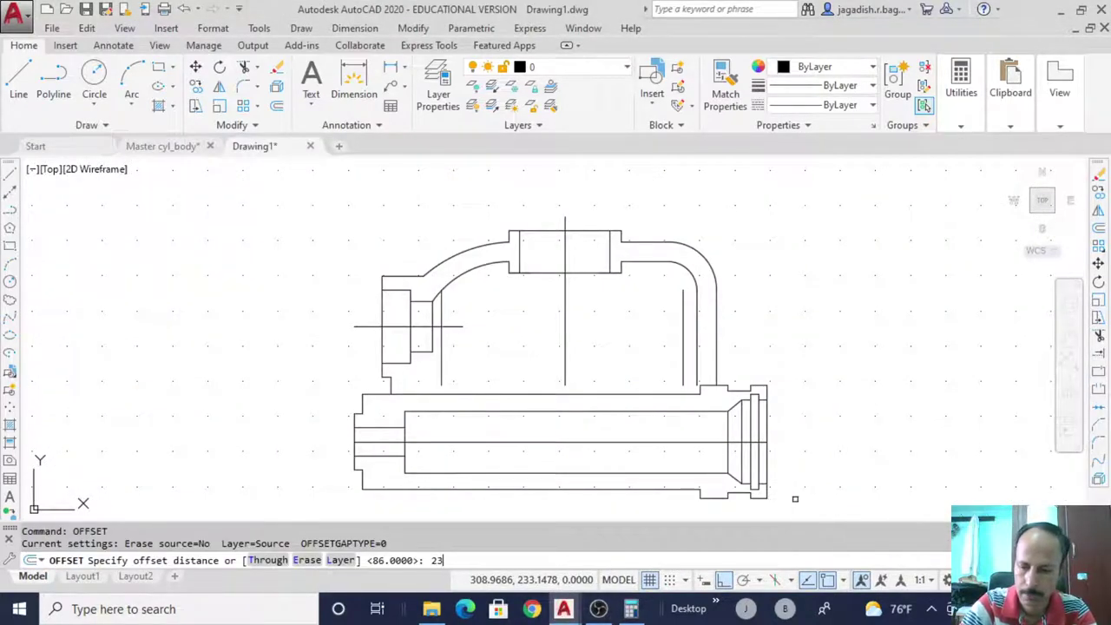
{"action": "type", "text": "23"}
{"action": "key", "text": "Return"}
{"action": "left_click", "coordinate": [617, 444]}
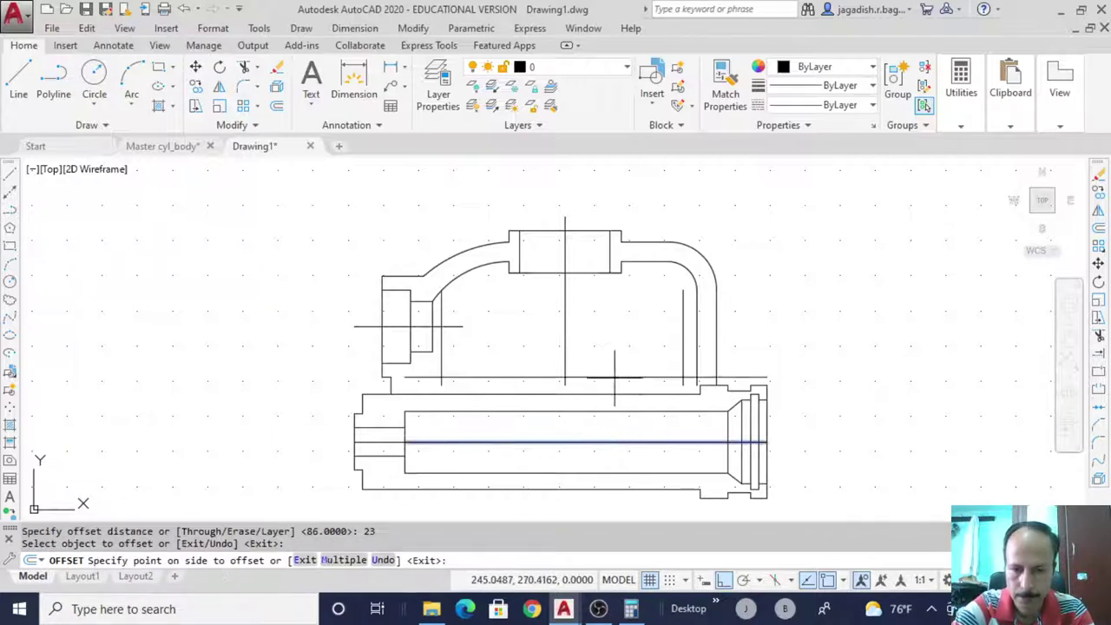
{"action": "left_click", "coordinate": [616, 381]}
{"action": "right_click", "coordinate": [822, 380]}
{"action": "left_click", "coordinate": [826, 384]}
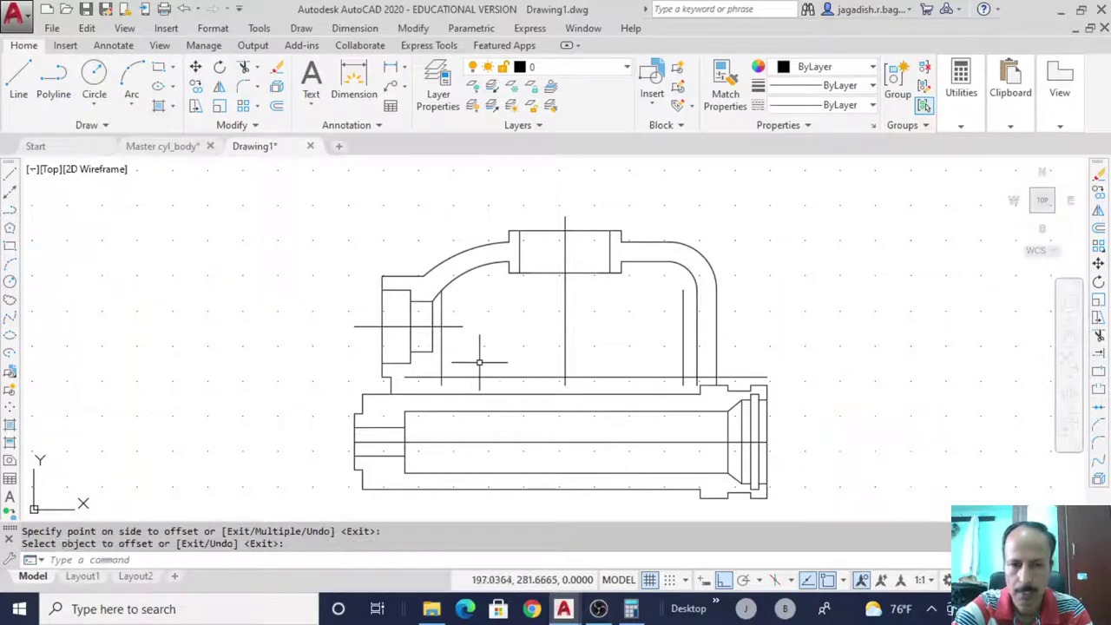
Shorten both vertical hole centre lines by stretching their upper ends down towards the horizontal hole centre line
{"action": "left_click", "coordinate": [441, 347]}
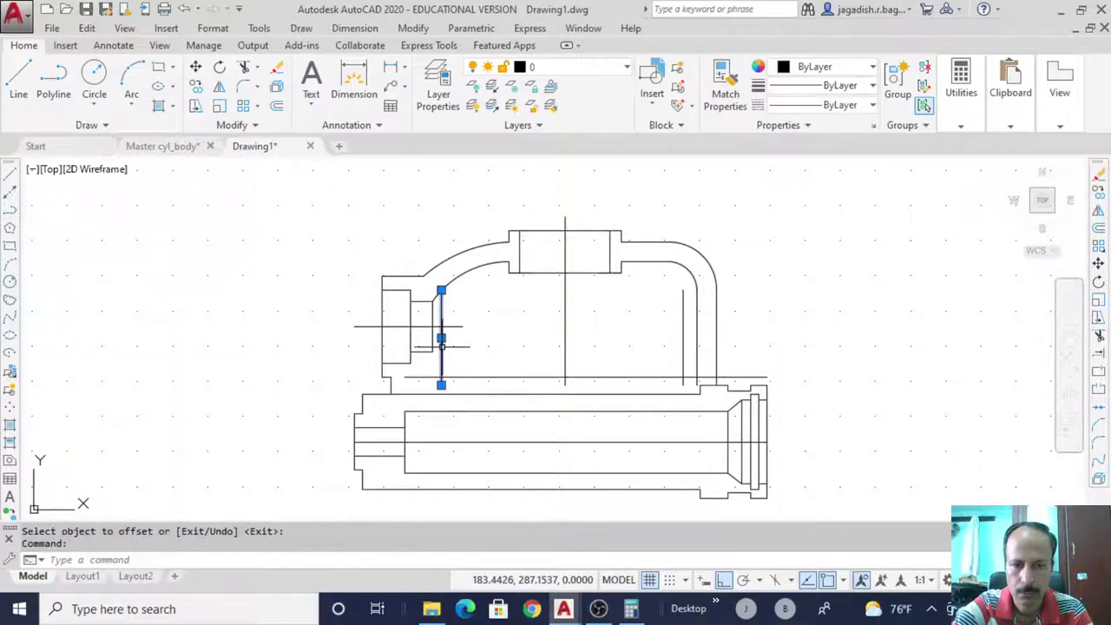
{"action": "left_click", "coordinate": [441, 291]}
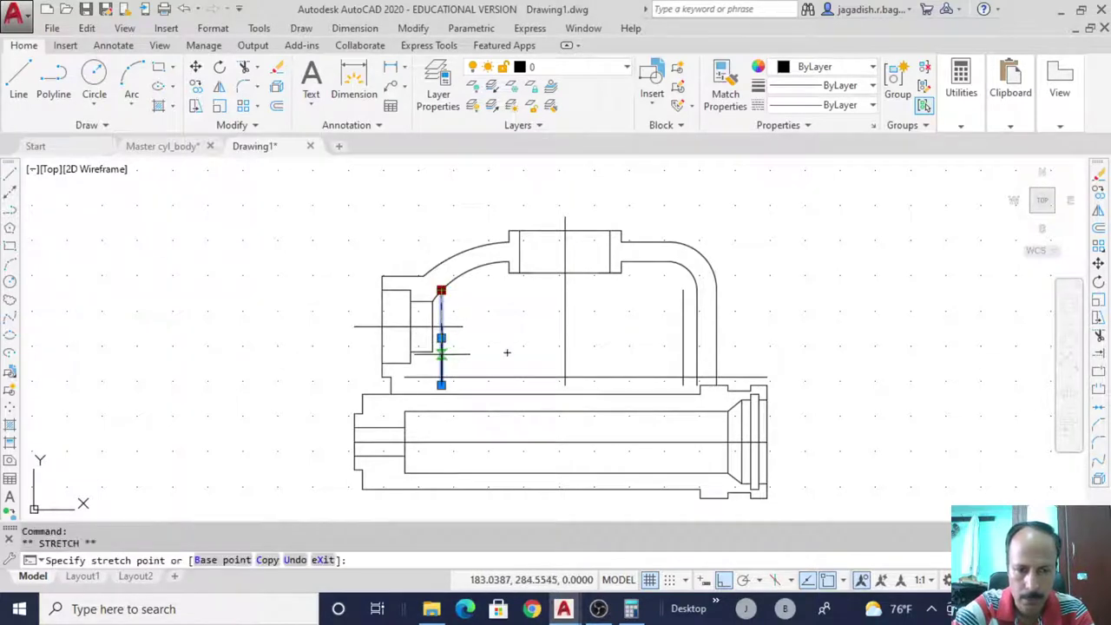
{"action": "left_click", "coordinate": [507, 354]}
{"action": "left_click", "coordinate": [683, 320]}
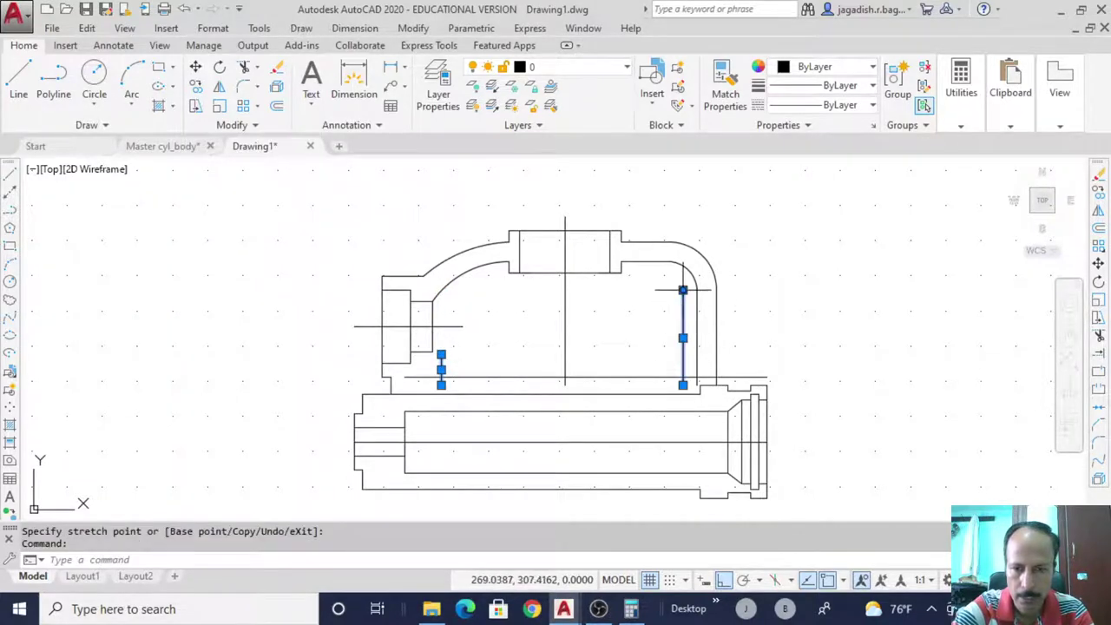
{"action": "left_click", "coordinate": [683, 290]}
{"action": "left_click", "coordinate": [684, 338]}
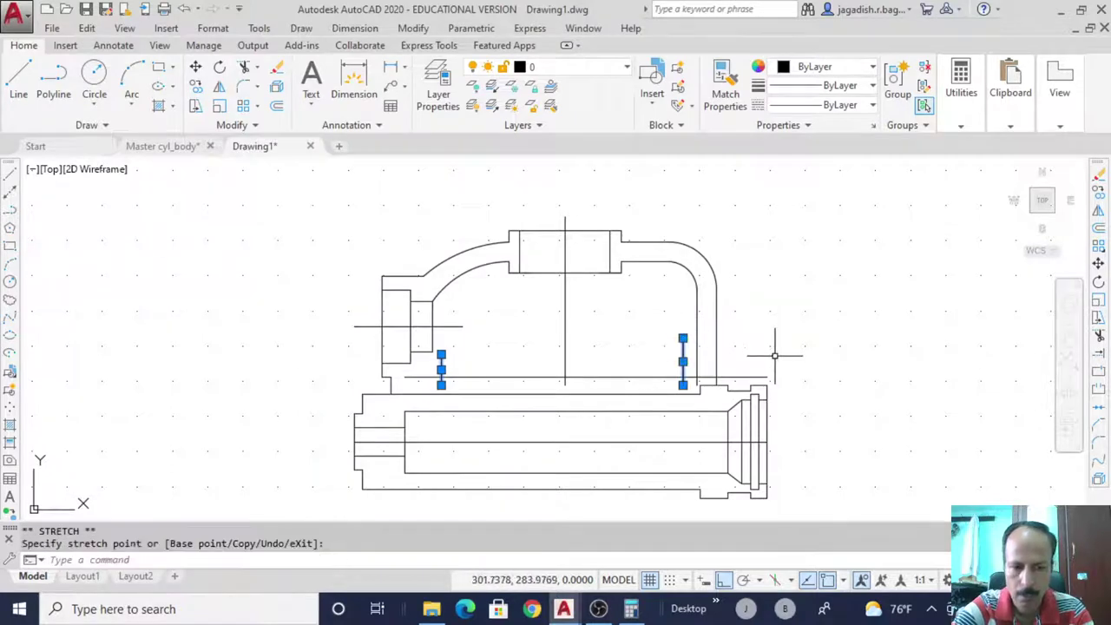
{"action": "key", "text": "Escape"}
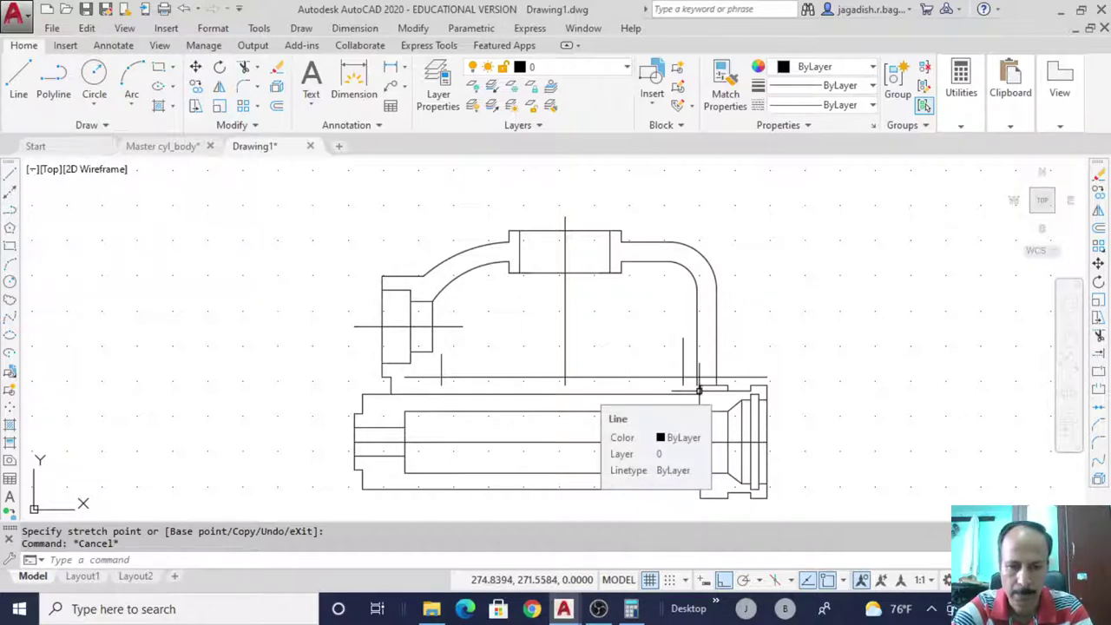
Check the hole radii in Master cyl_body.dwg, and in Drawing1.dwg draw a radius 5 circle at the centre-line intersection nearer the flanged end
{"action": "key", "text": "ctrl+Tab"}
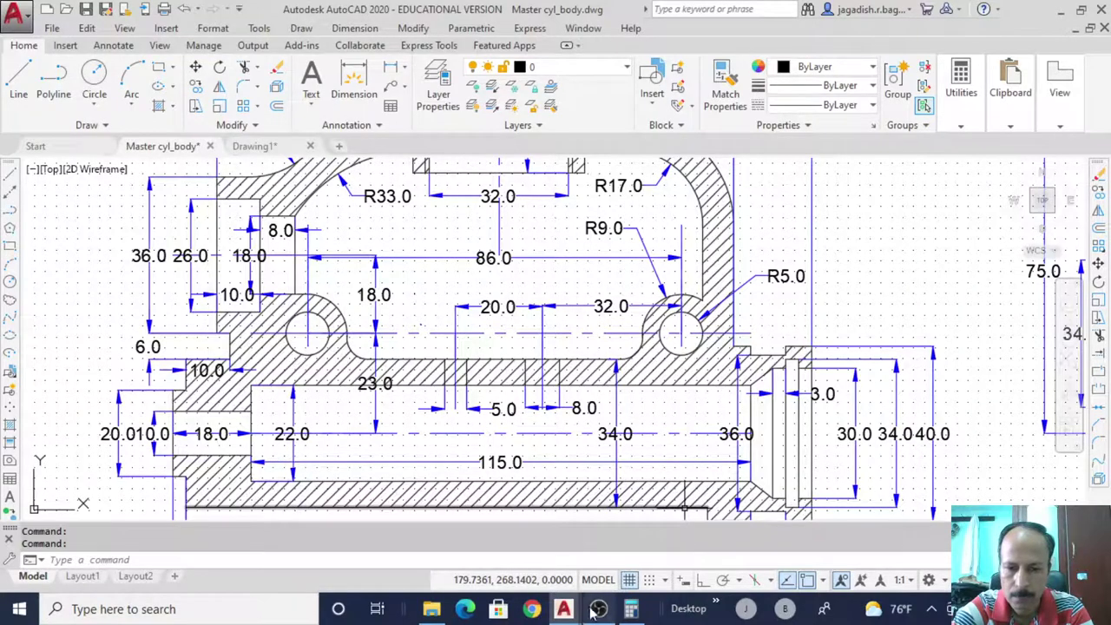
{"action": "mouse_move", "coordinate": [563, 608]}
{"action": "left_click", "coordinate": [651, 534]}
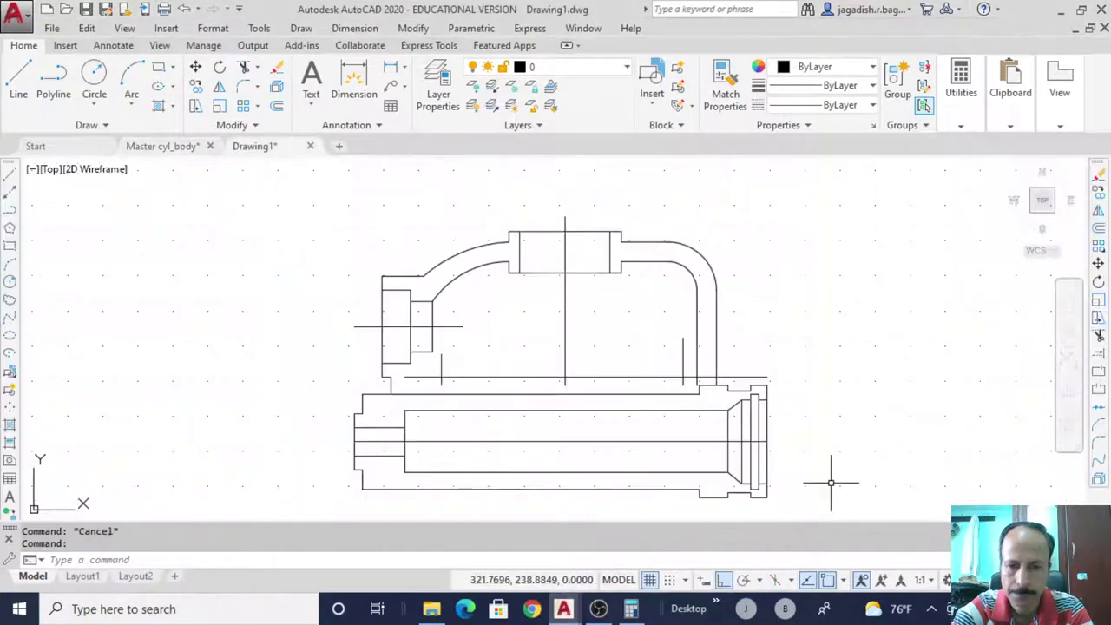
{"action": "type", "text": "cir"}
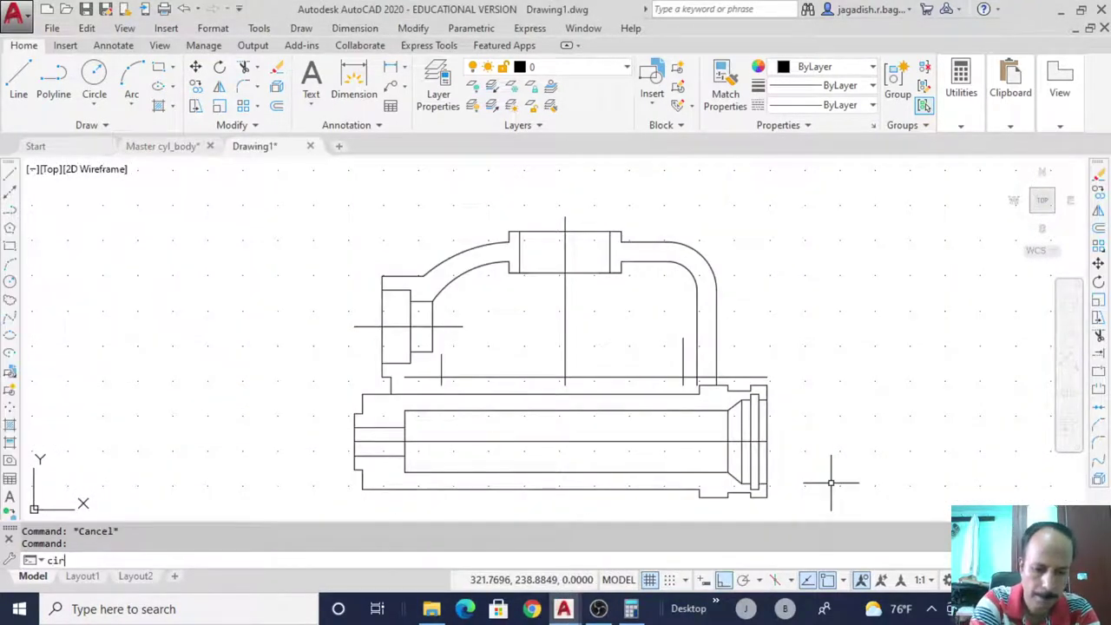
{"action": "type", "text": "cle"}
{"action": "key", "text": "Return"}
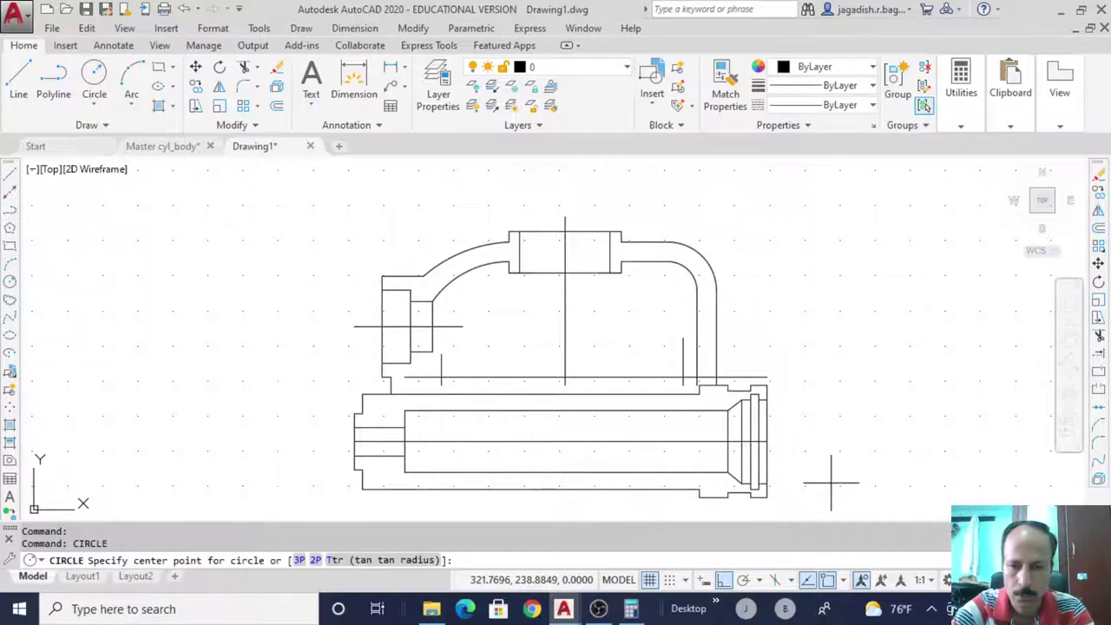
{"action": "left_click", "coordinate": [683, 379]}
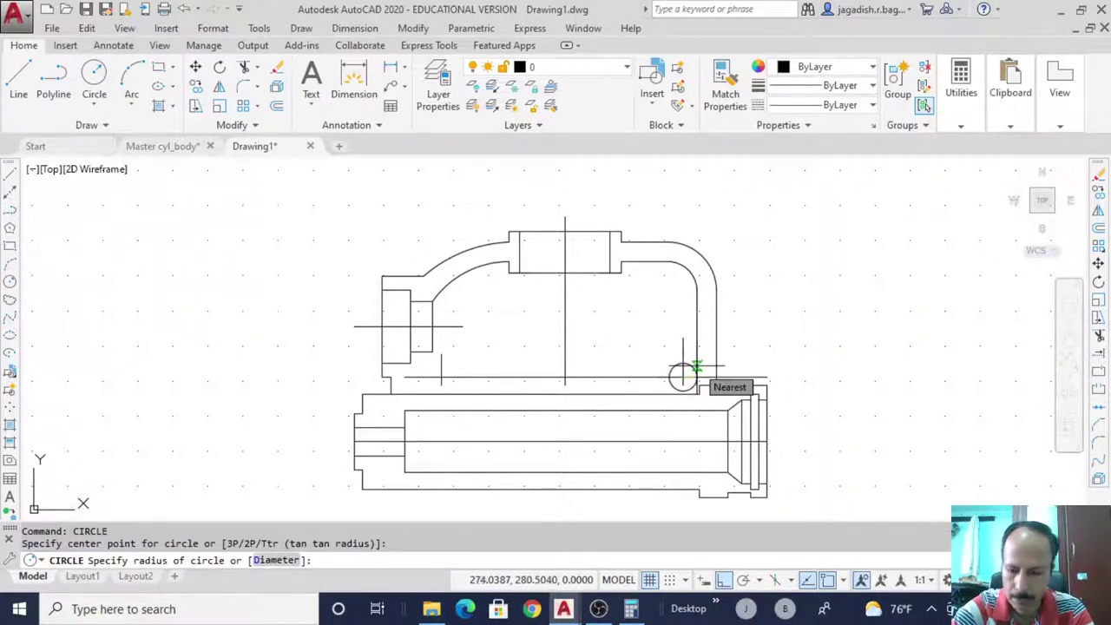
{"action": "type", "text": "5"}
{"action": "key", "text": "Return"}
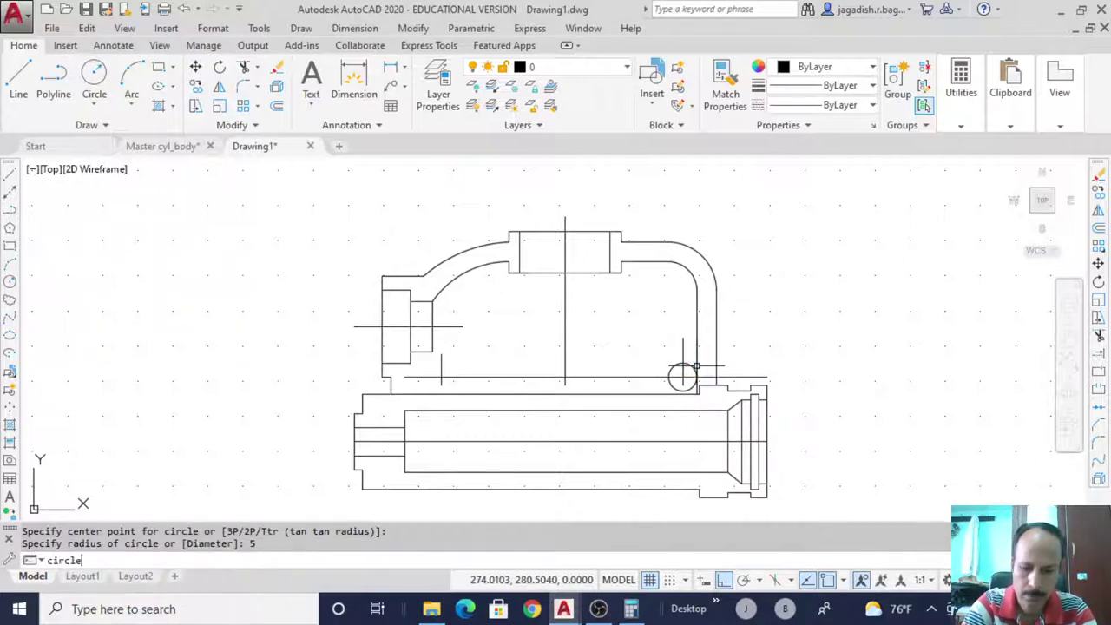
Draw a radius 5 circle at the centre-line intersection below the stepped side boss
{"action": "type", "text": "circle"}
{"action": "key", "text": "Return"}
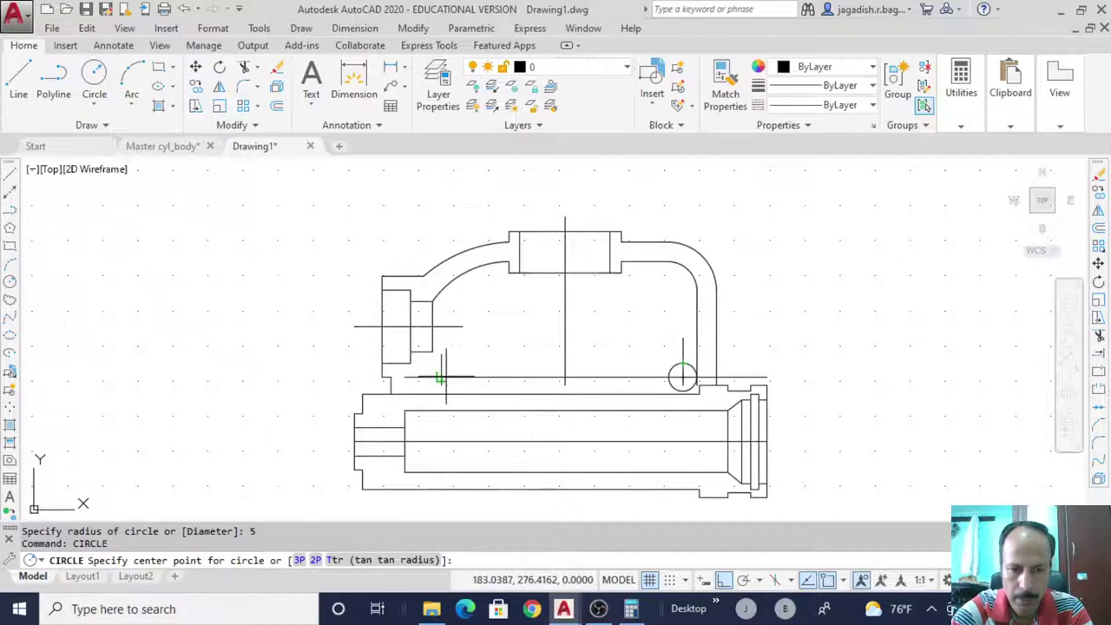
{"action": "left_click", "coordinate": [440, 378]}
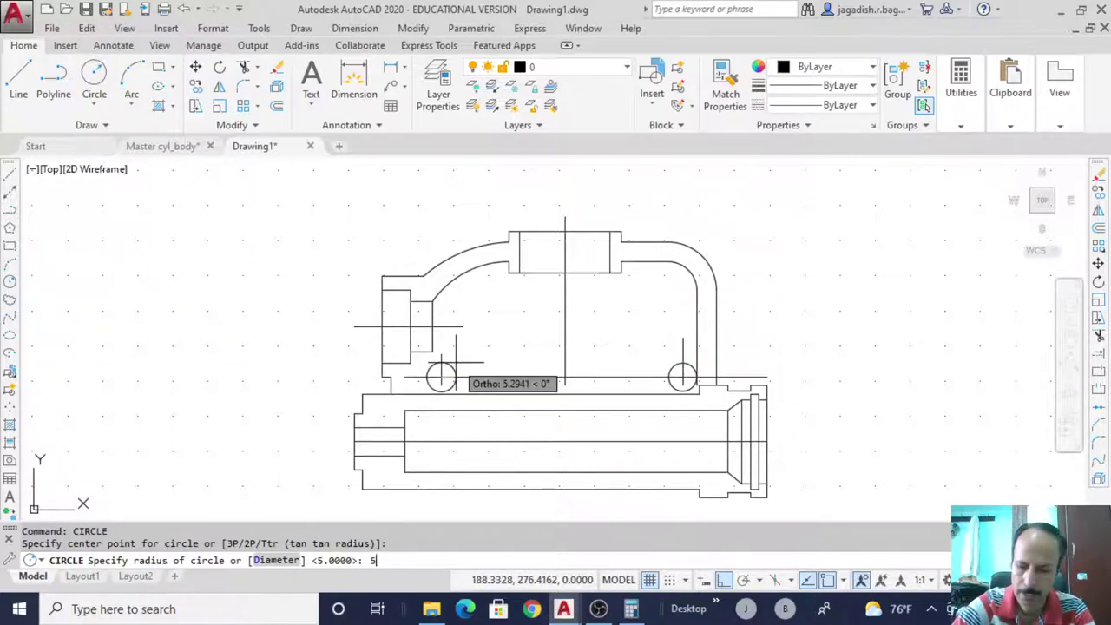
{"action": "type", "text": "5"}
{"action": "key", "text": "Return"}
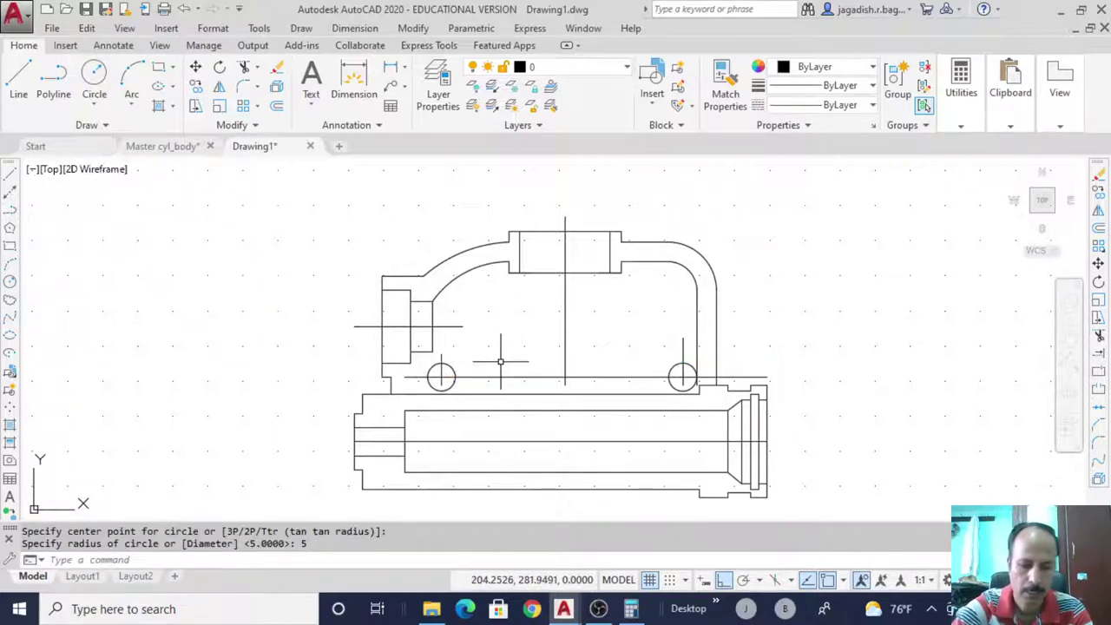
Draw a radius 9 circle concentric with the hole nearer the flanged end
{"action": "type", "text": "circle"}
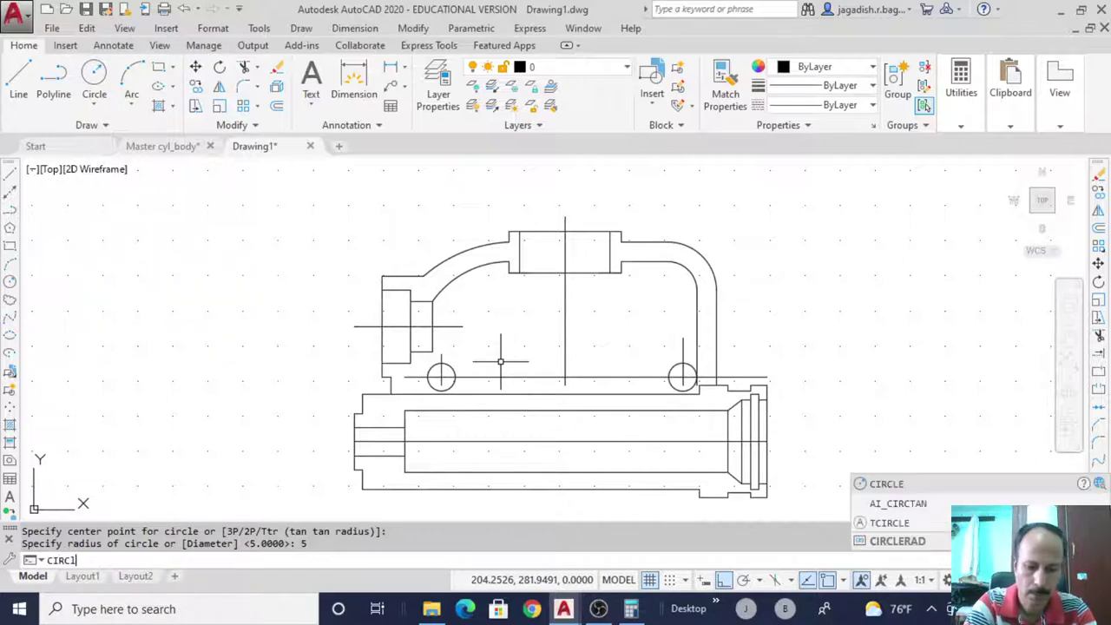
{"action": "key", "text": "Return"}
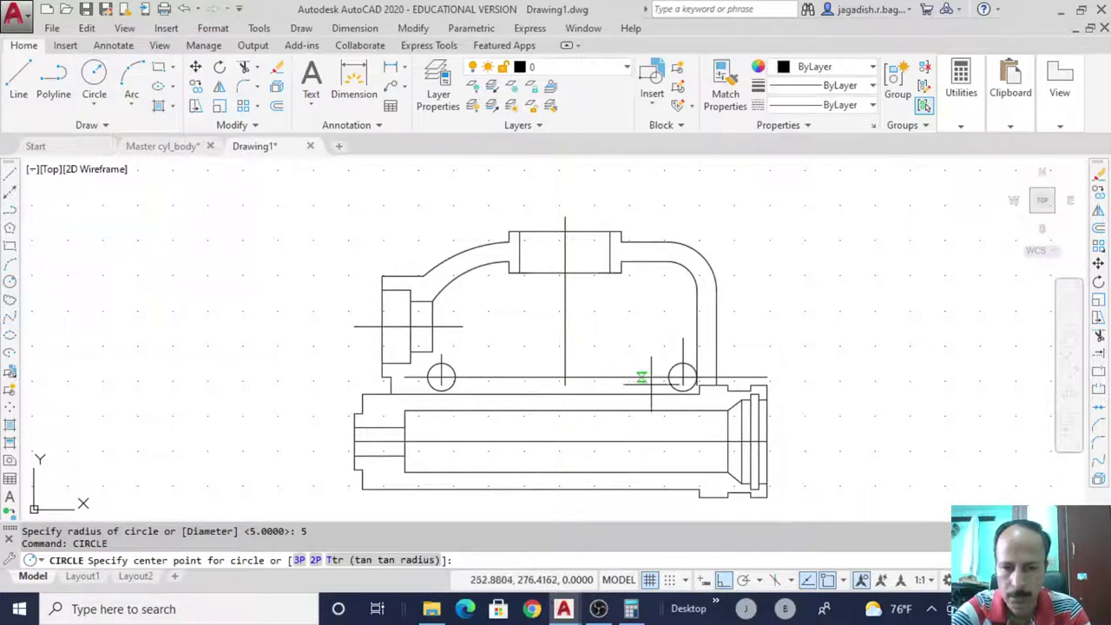
{"action": "left_click", "coordinate": [682, 375]}
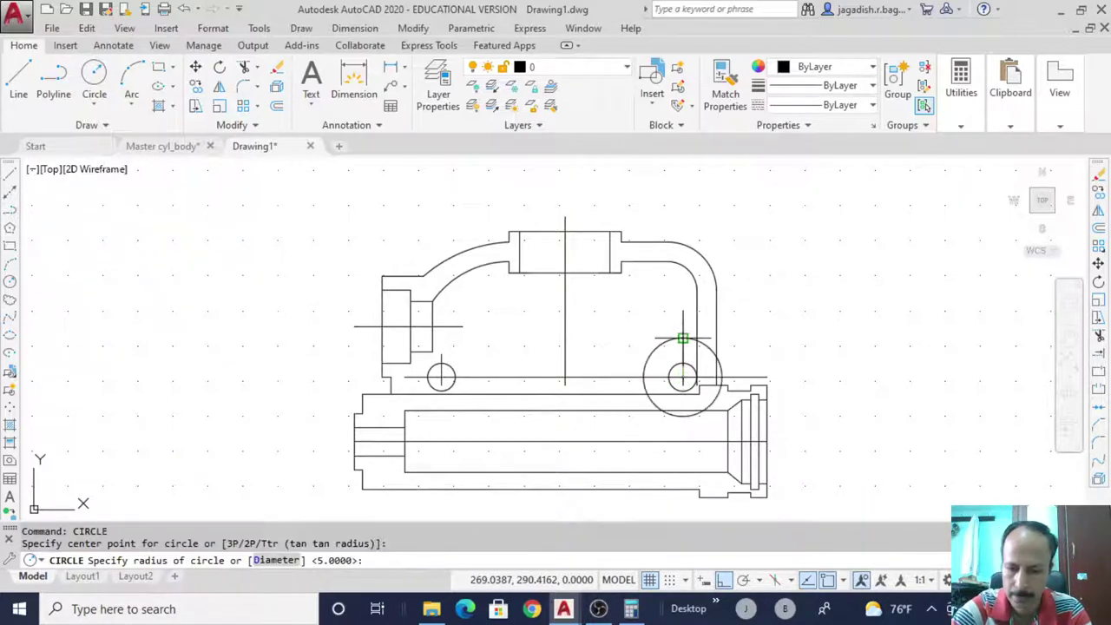
{"action": "type", "text": "9"}
{"action": "key", "text": "Return"}
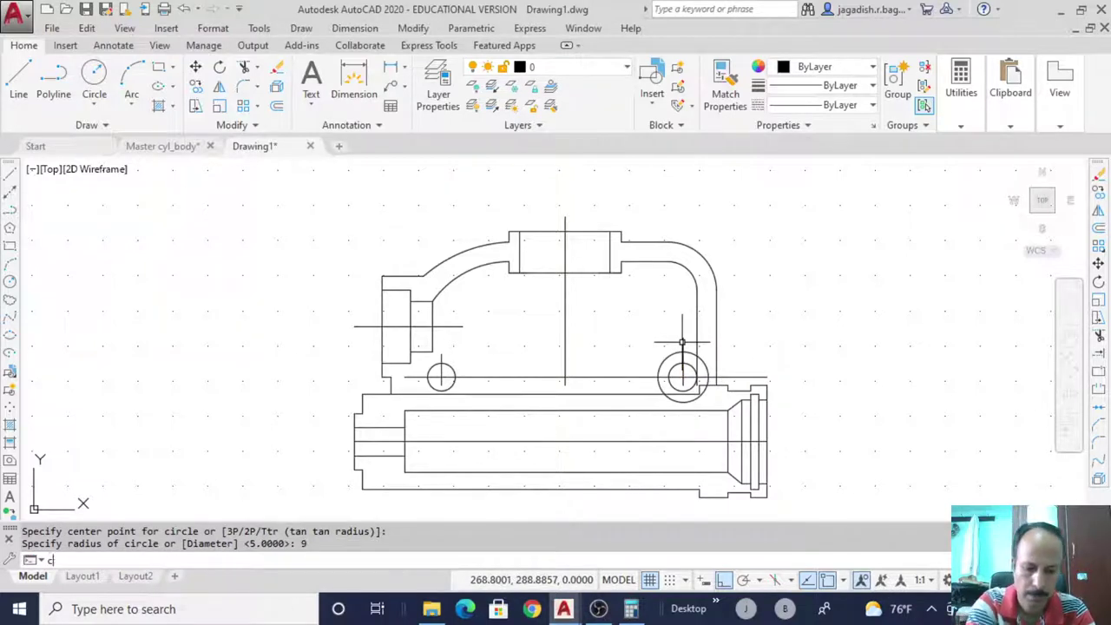
Draw a radius 9 circle concentric with the hole below the stepped side boss
{"action": "type", "text": "circle"}
{"action": "key", "text": "Return"}
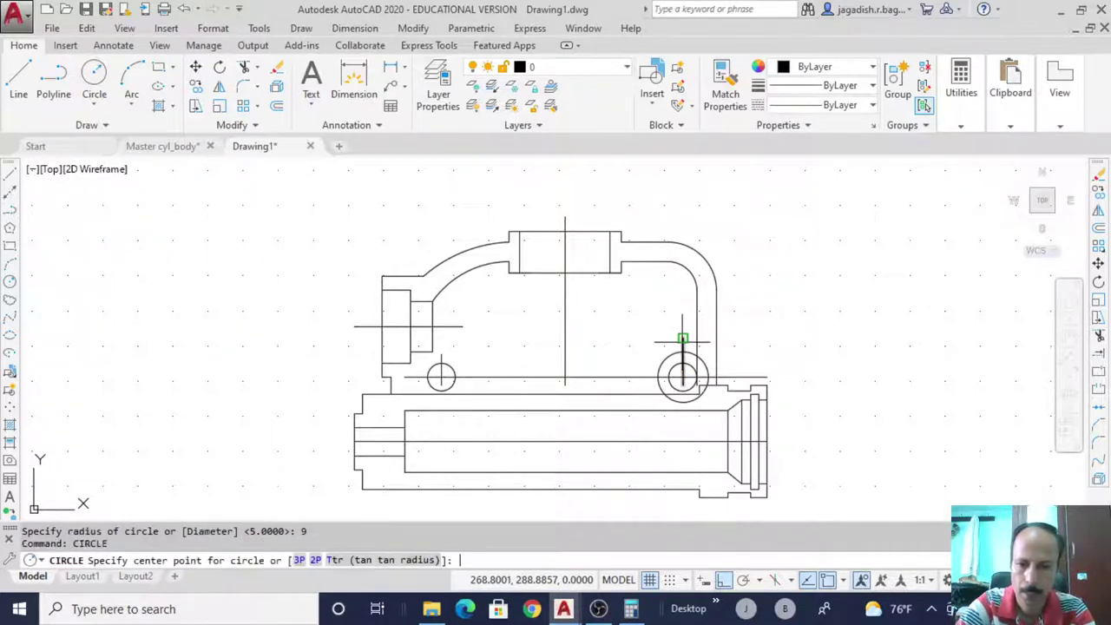
{"action": "left_click", "coordinate": [441, 376]}
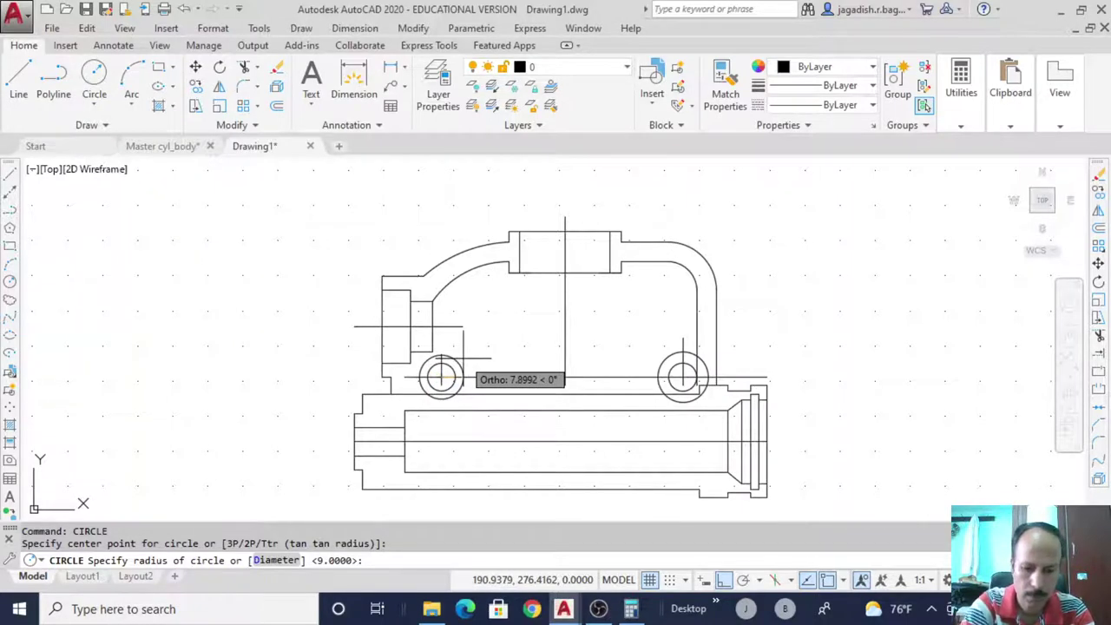
{"action": "key", "text": "Return"}
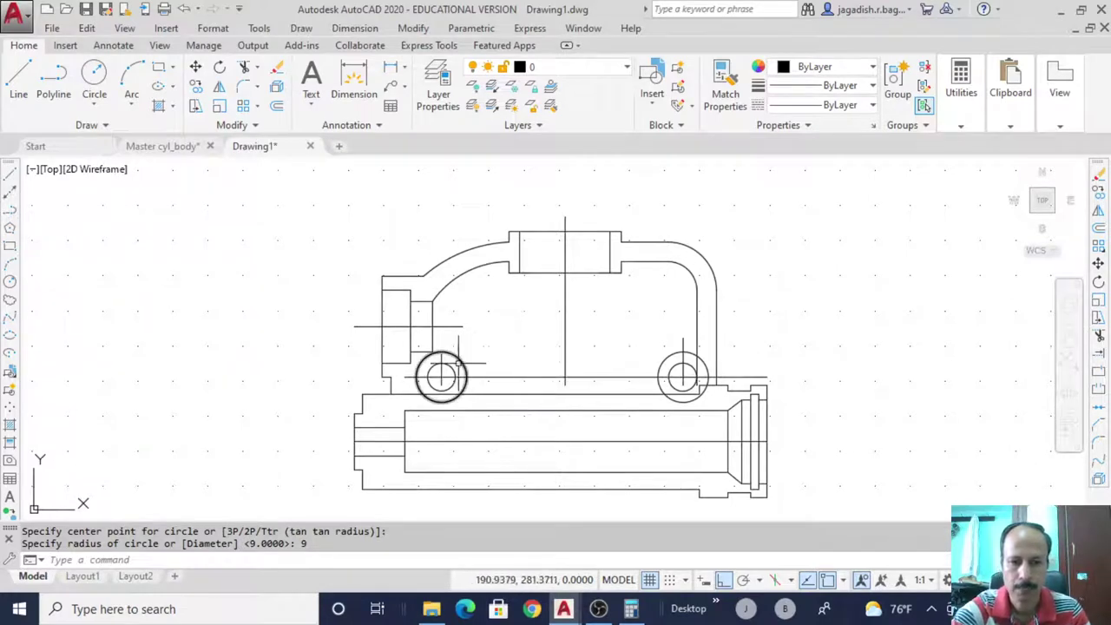
{"action": "scroll", "coordinate": [431, 351], "scroll_direction": "up", "scroll_amount": 4}
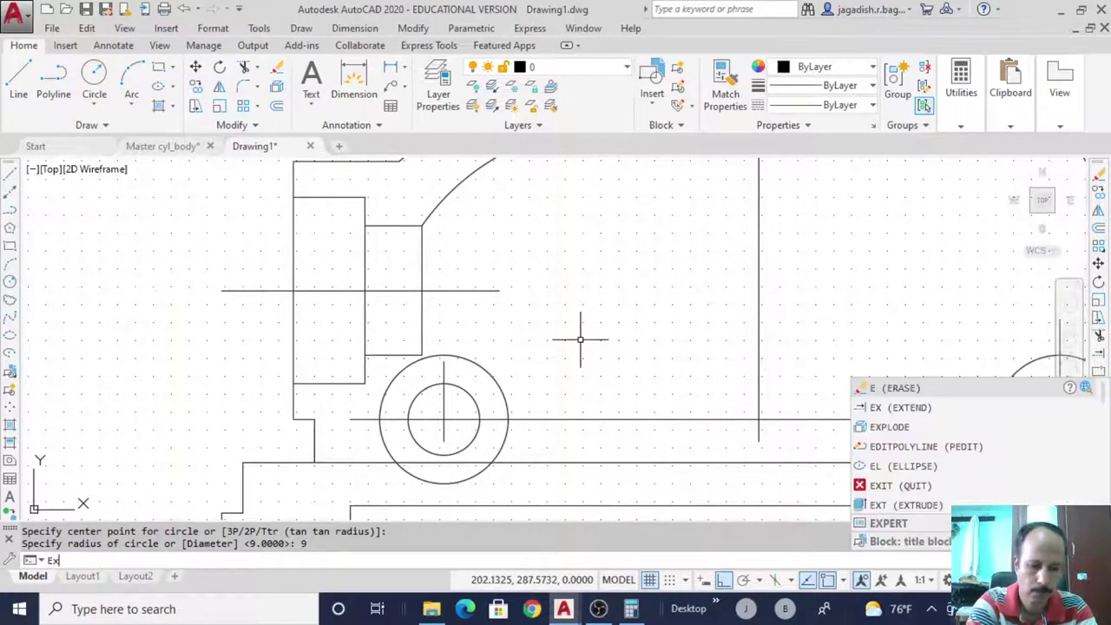
Extend the lower edge of the stepped side boss to meet the radius 9 circle below it
{"action": "type", "text": "xt"}
{"action": "key", "text": "Return"}
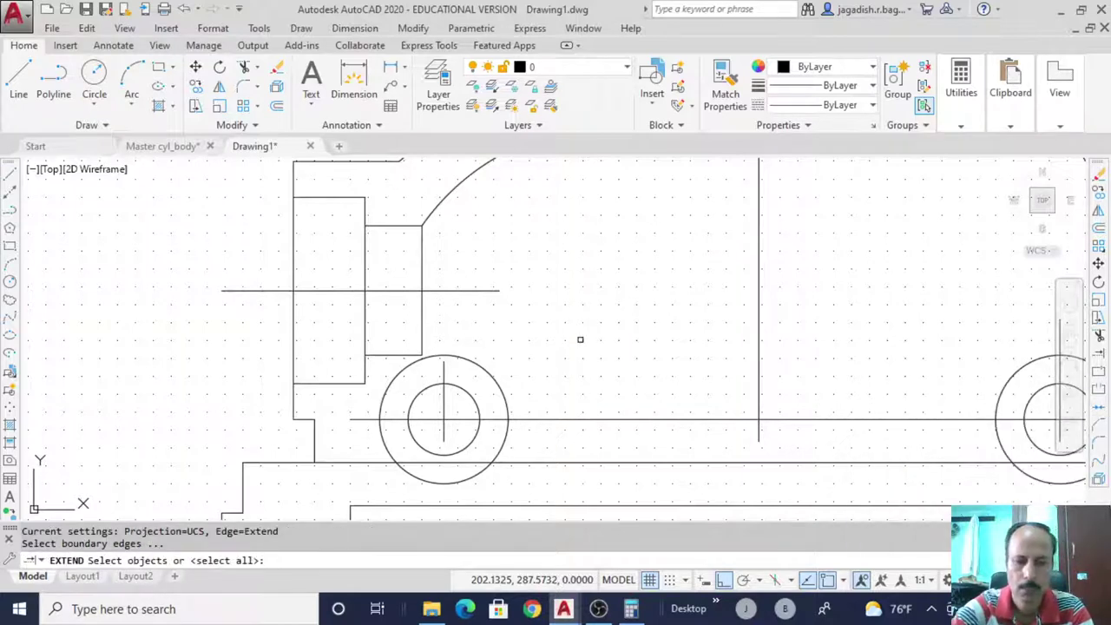
{"action": "left_click", "coordinate": [461, 358]}
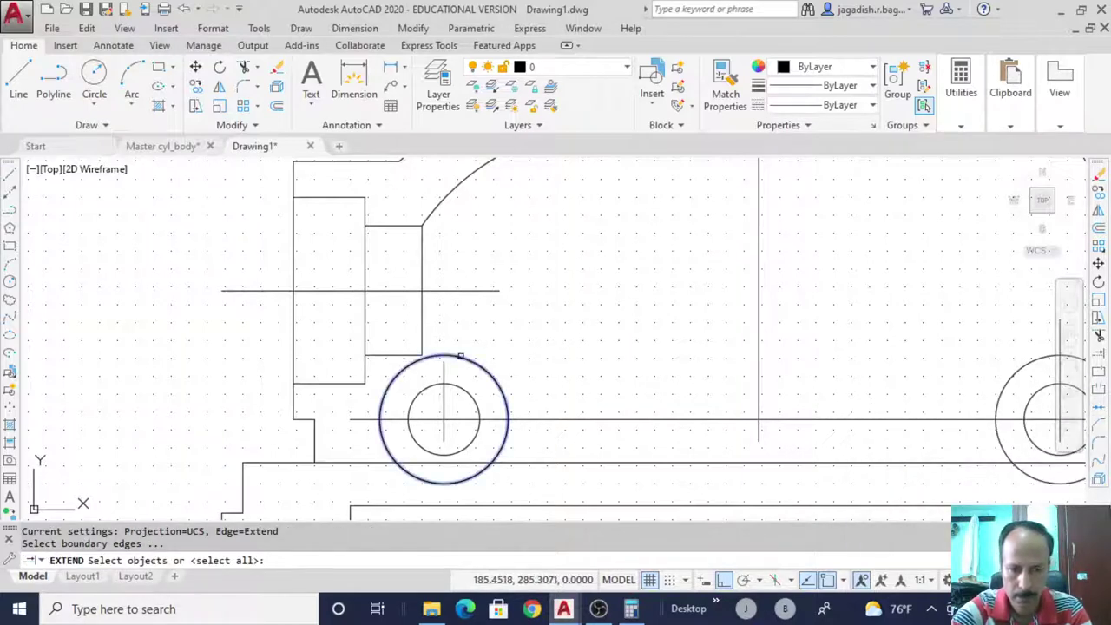
{"action": "key", "text": "Return"}
{"action": "left_click", "coordinate": [401, 355]}
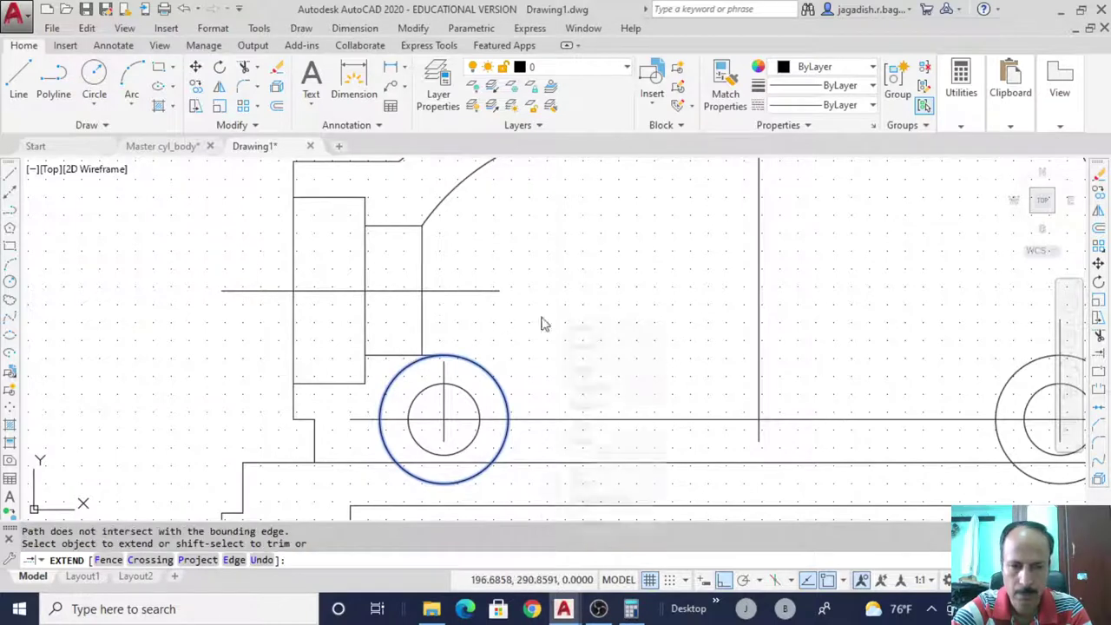
{"action": "right_click", "coordinate": [541, 317]}
{"action": "left_click", "coordinate": [579, 327]}
{"action": "mouse_move", "coordinate": [642, 375]}
{"action": "middle_mouse_down"}
{"action": "mouse_move", "coordinate": [599, 354]}
{"action": "mouse_move", "coordinate": [570, 287]}
{"action": "middle_mouse_up"}
{"action": "left_click", "coordinate": [571, 338]}
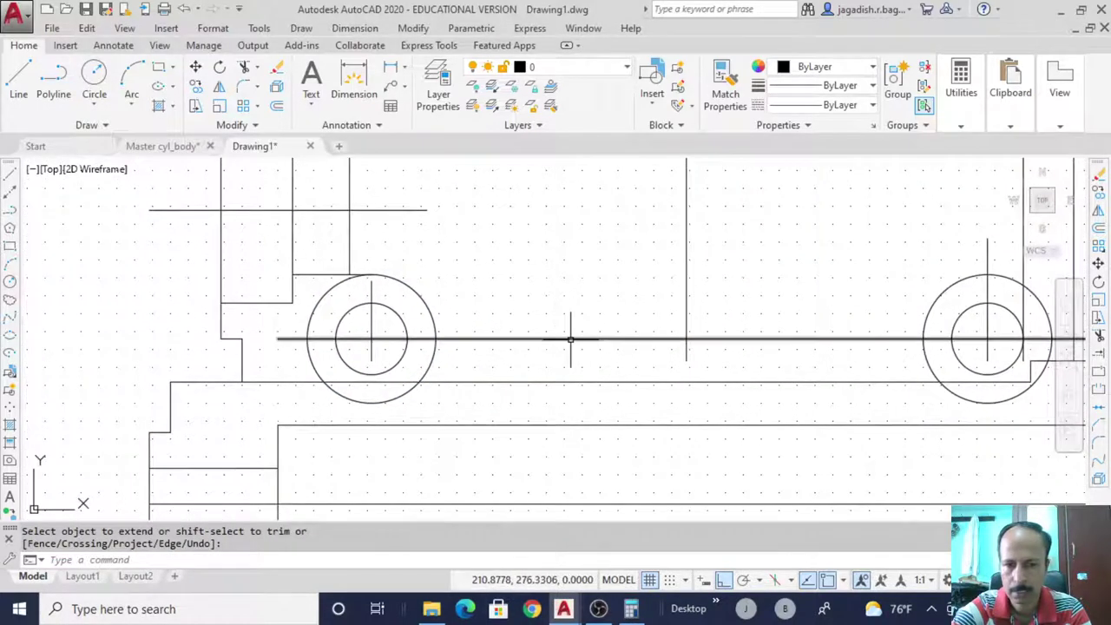
{"action": "key", "text": "Return"}
{"action": "key", "text": "Escape"}
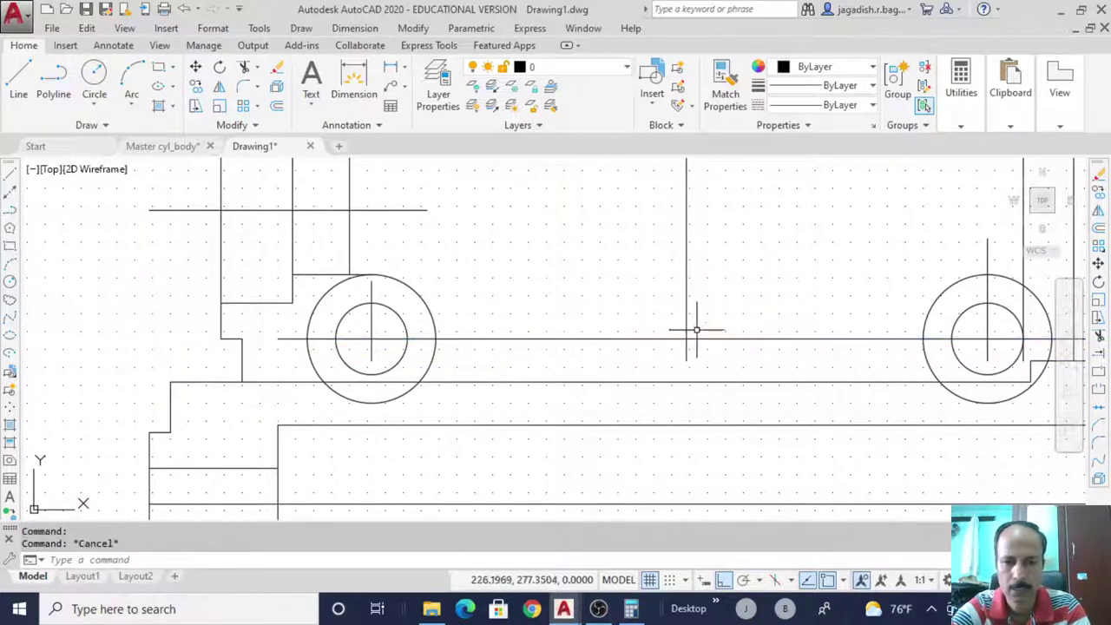
Load the CENTER linetype from acad.lin into the drawing
{"action": "left_click", "coordinate": [857, 108]}
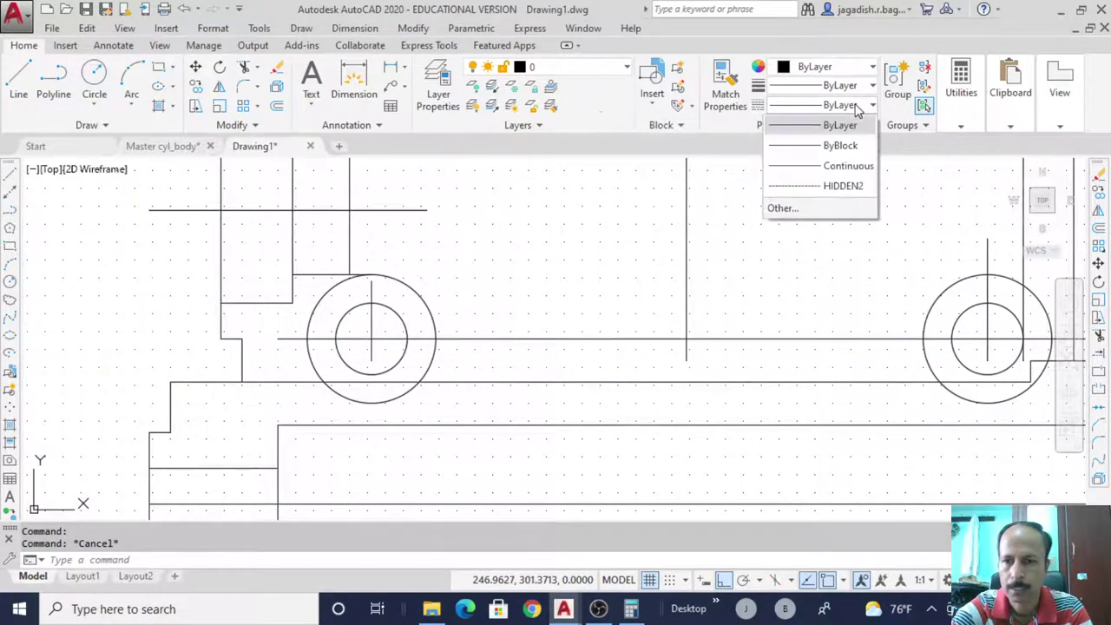
{"action": "left_click", "coordinate": [807, 208]}
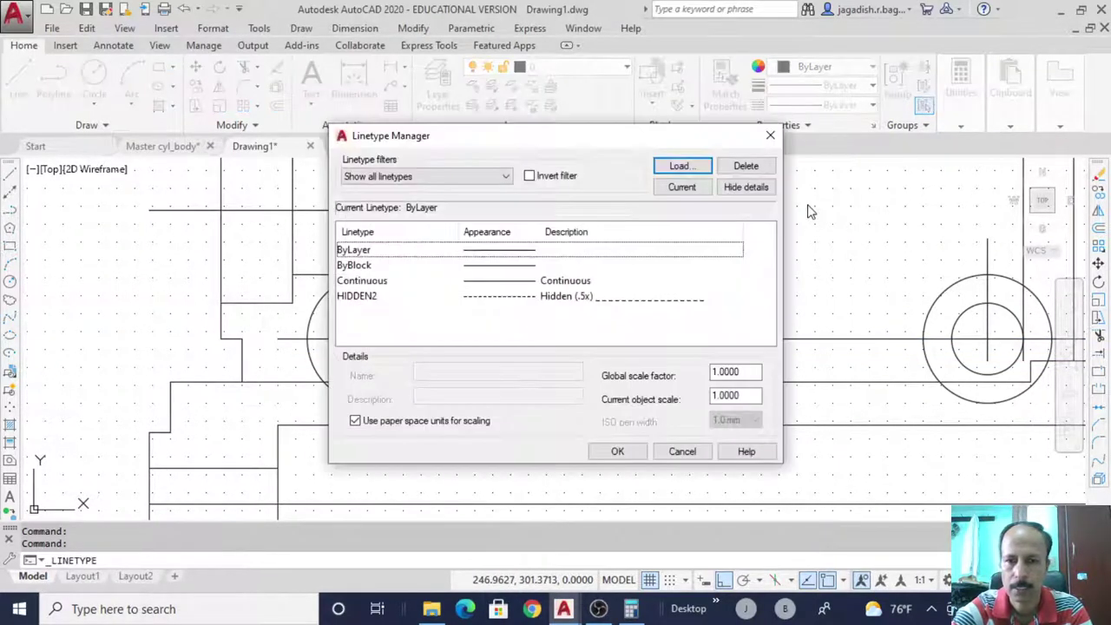
{"action": "left_click", "coordinate": [681, 166]}
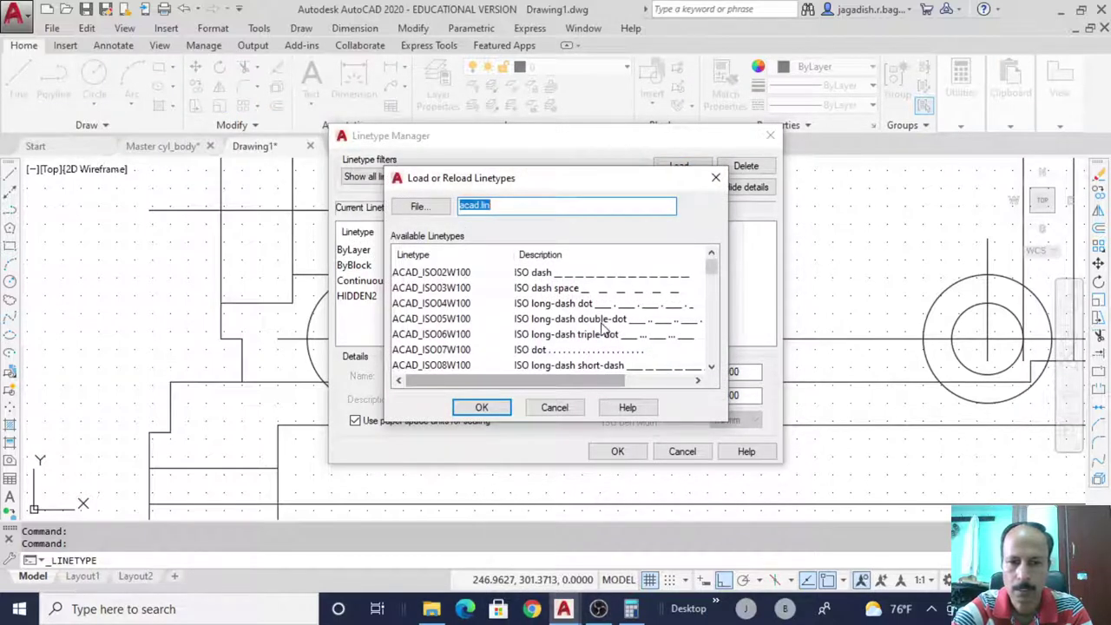
{"action": "scroll", "coordinate": [605, 326], "scroll_direction": "down", "scroll_amount": 3}
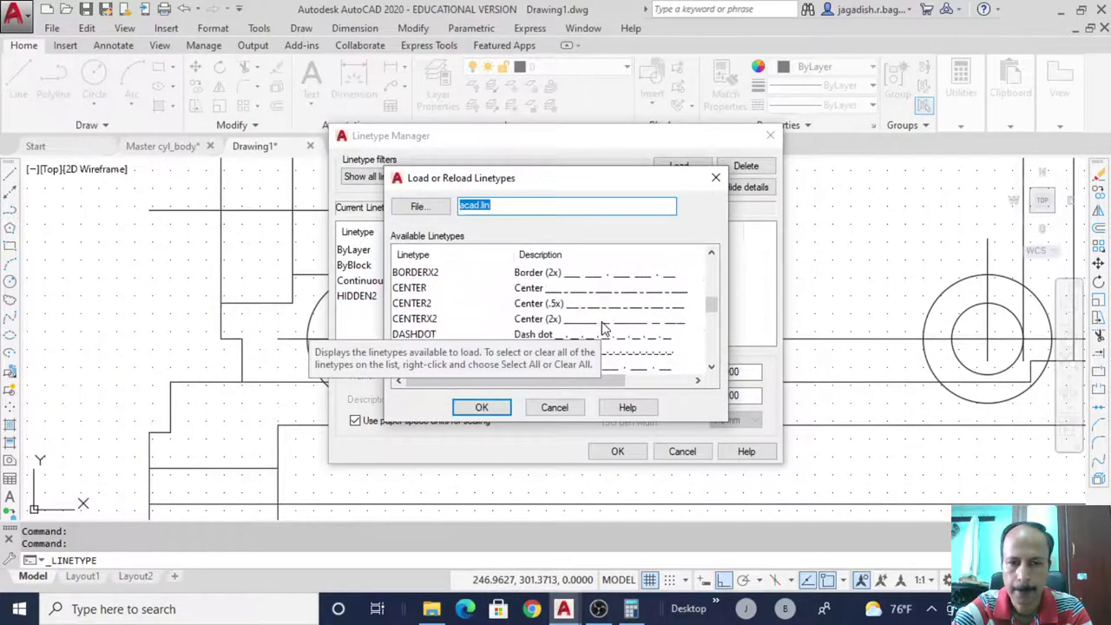
{"action": "left_click", "coordinate": [547, 293]}
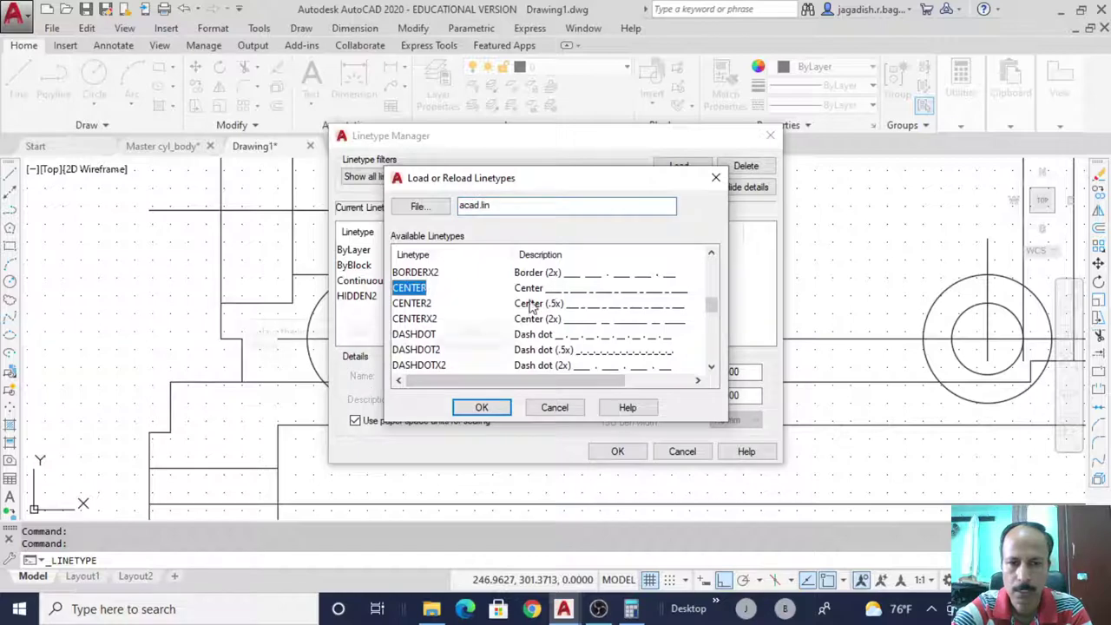
{"action": "left_click", "coordinate": [484, 408]}
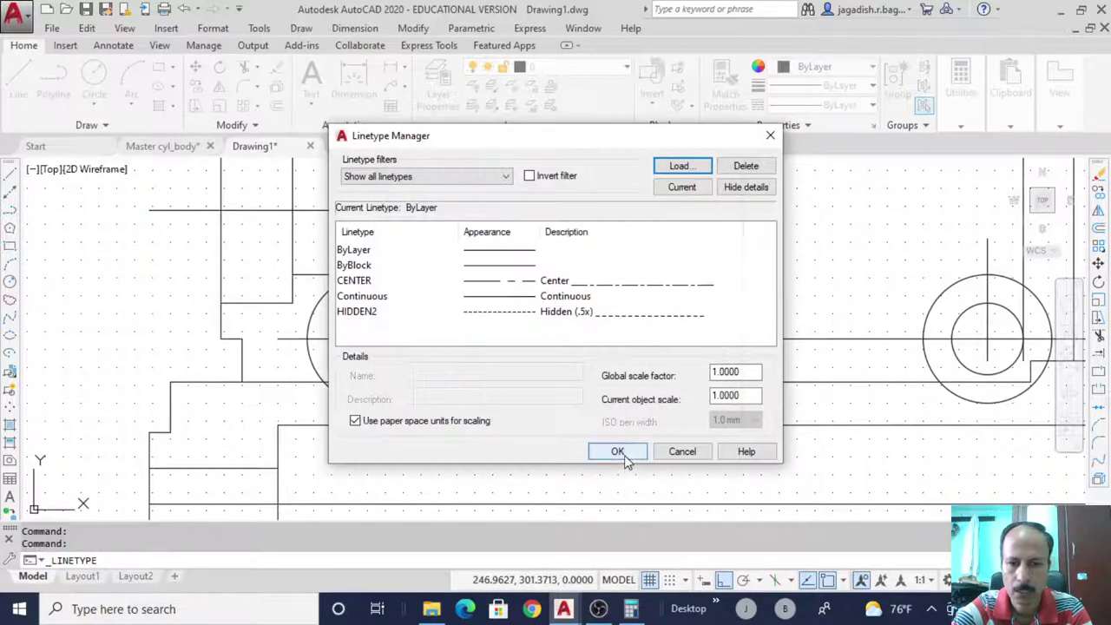
{"action": "left_click", "coordinate": [617, 452]}
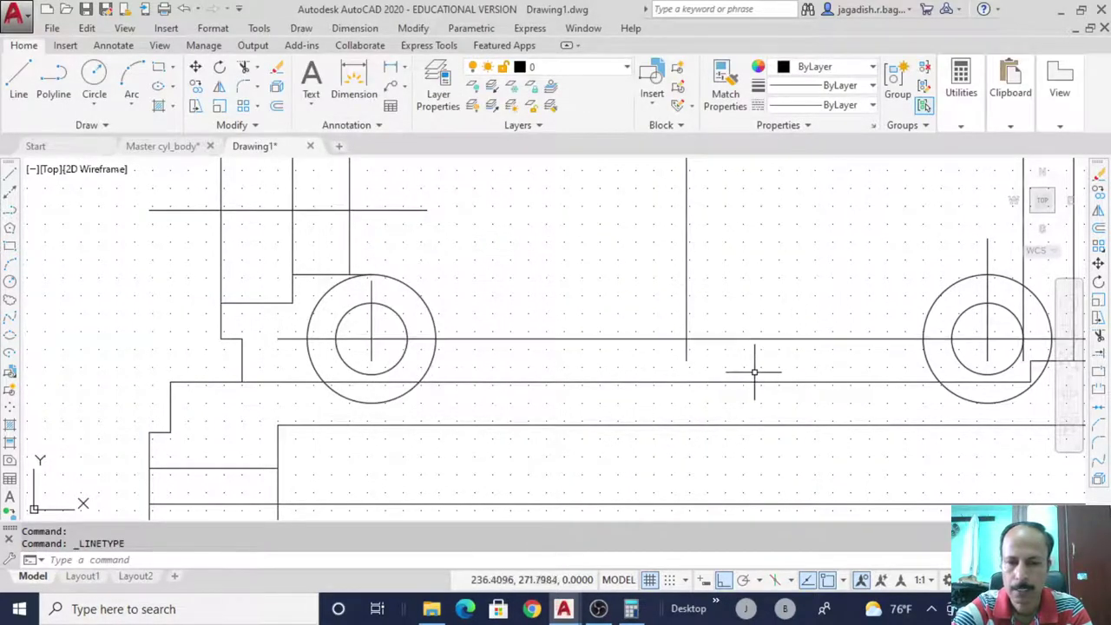
Set all the centre lines of the bore, bosses and holes to the CENTER linetype and the colour cyan
{"action": "scroll", "coordinate": [754, 372], "scroll_direction": "down", "scroll_amount": 8}
{"action": "scroll", "coordinate": [752, 372], "scroll_direction": "up", "scroll_amount": 5}
{"action": "left_click", "coordinate": [728, 323]}
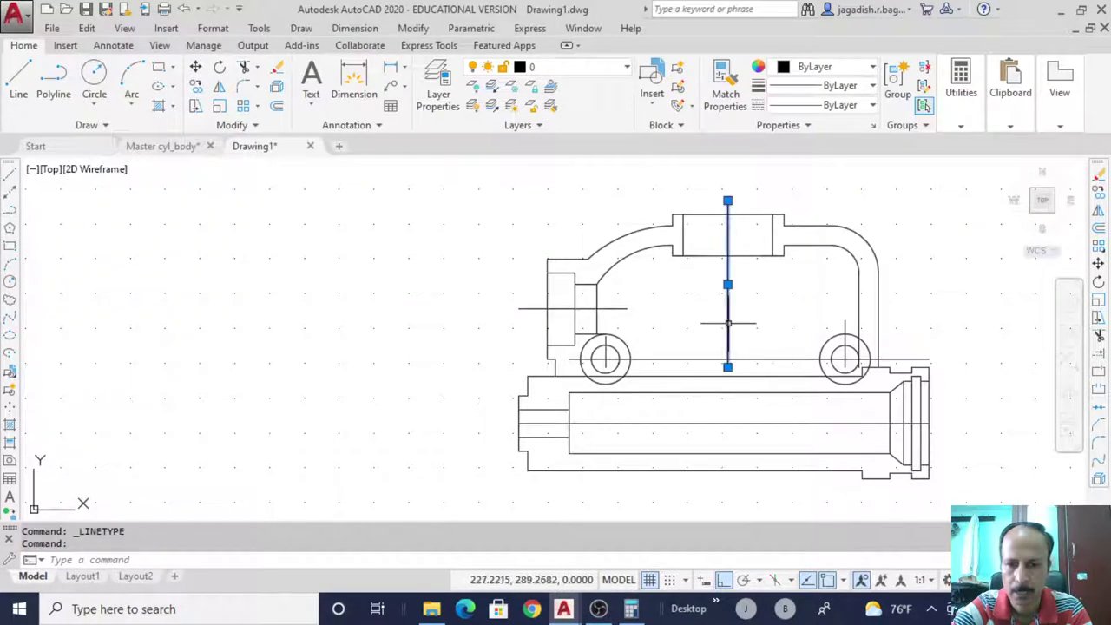
{"action": "left_click", "coordinate": [624, 309]}
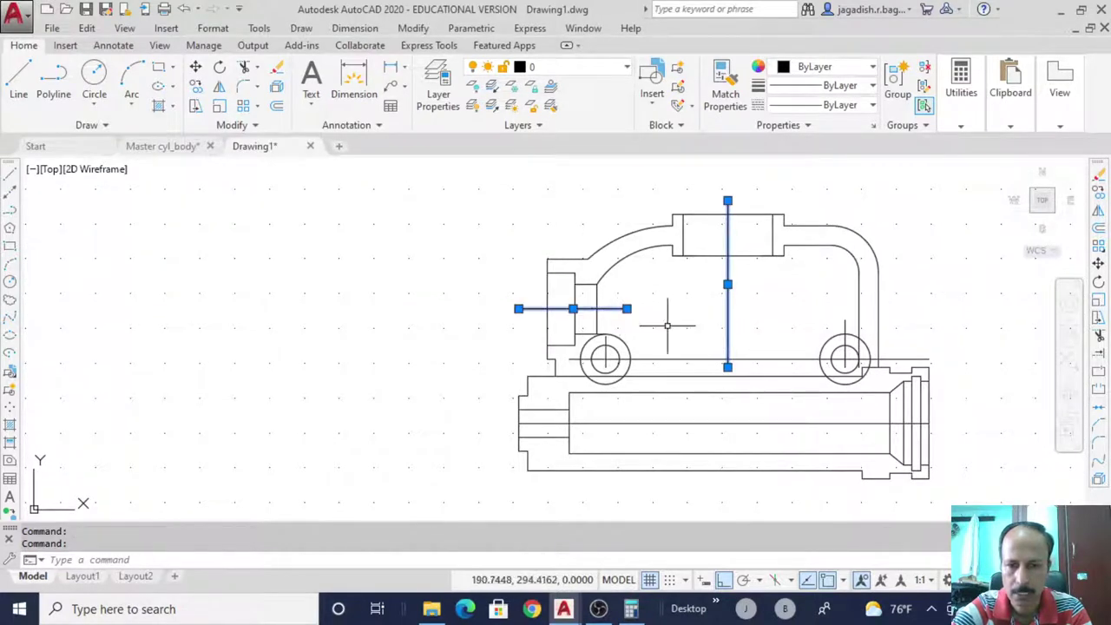
{"action": "left_click", "coordinate": [695, 424]}
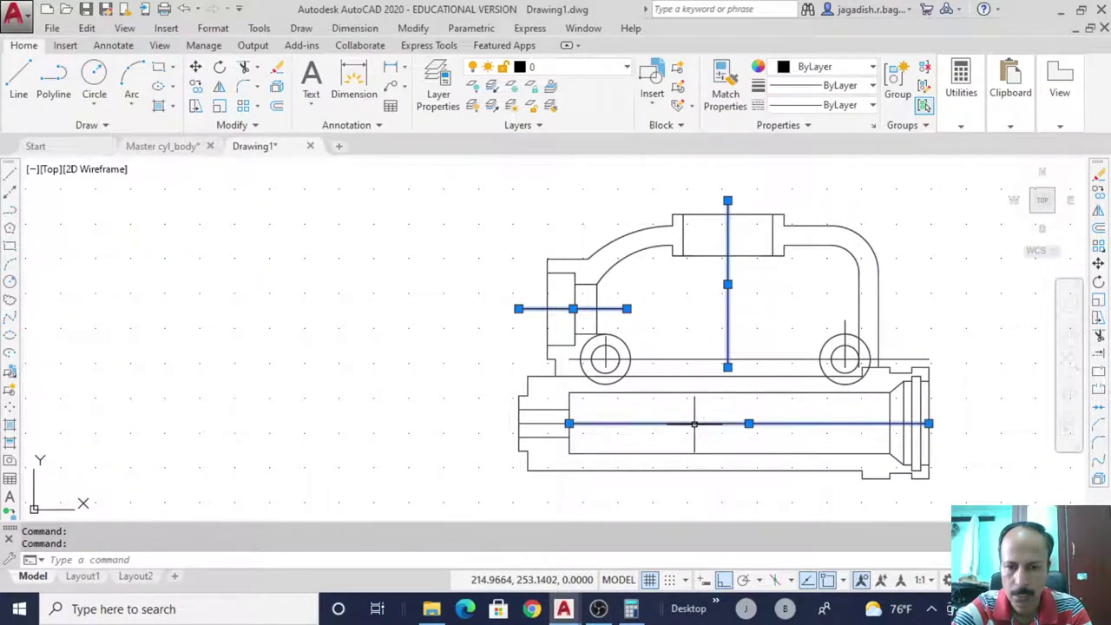
{"action": "left_click", "coordinate": [551, 414]}
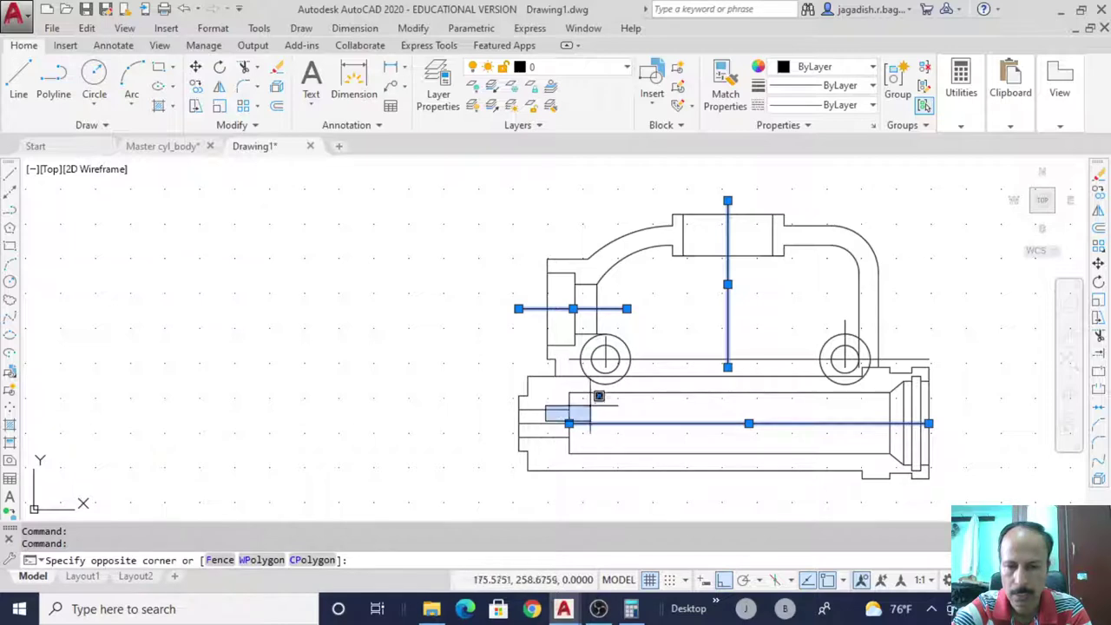
{"action": "left_click", "coordinate": [540, 429]}
{"action": "left_click", "coordinate": [694, 358]}
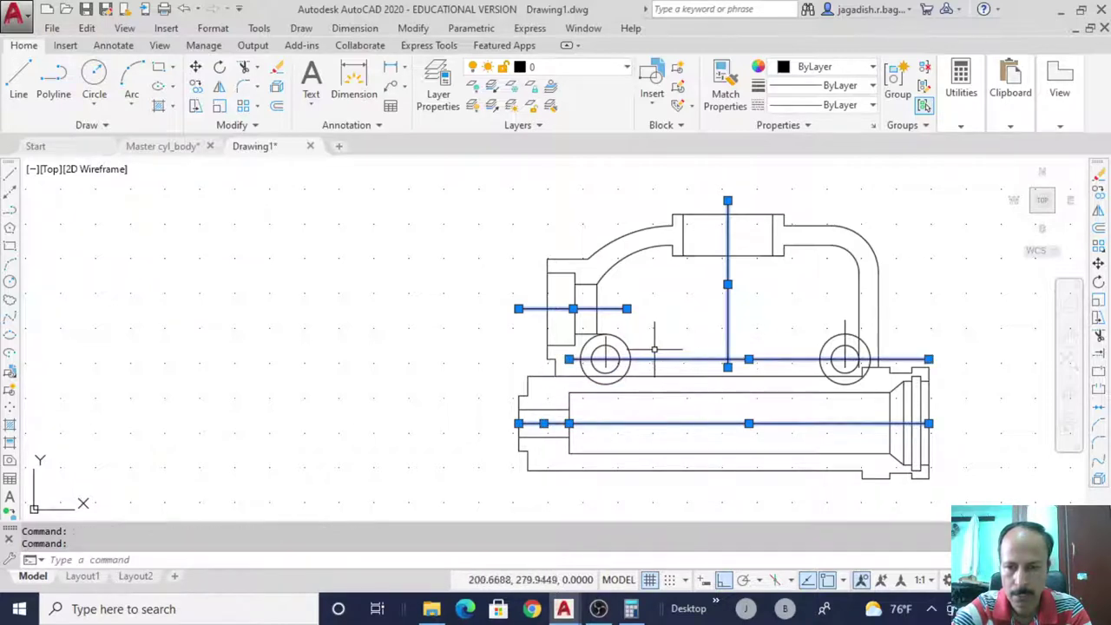
{"action": "left_click", "coordinate": [843, 323]}
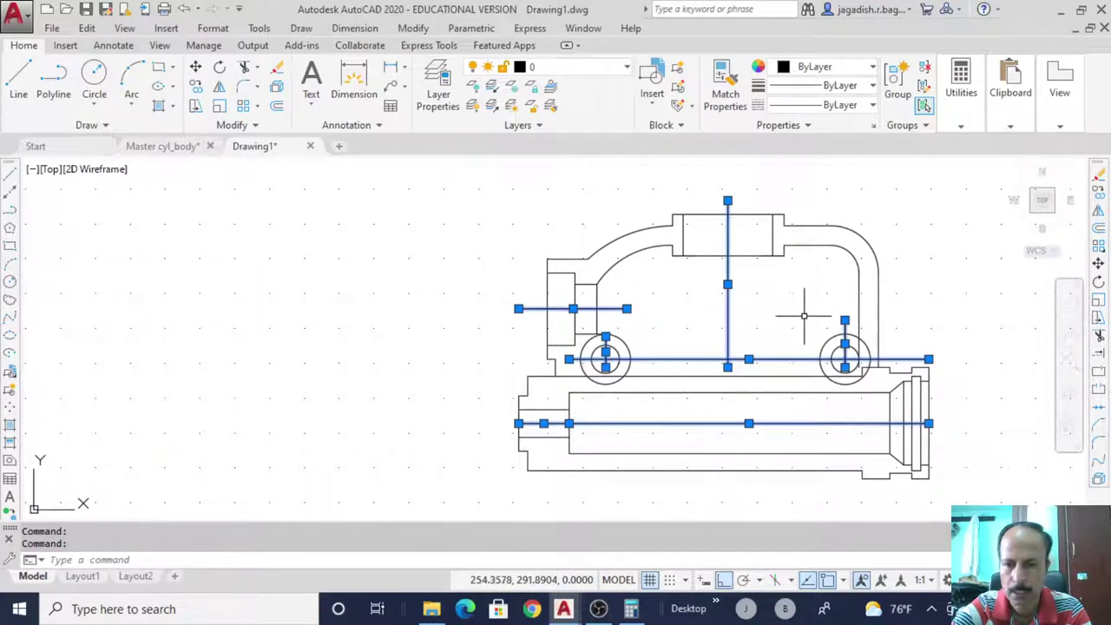
{"action": "left_click", "coordinate": [830, 105]}
{"action": "left_click", "coordinate": [840, 165]}
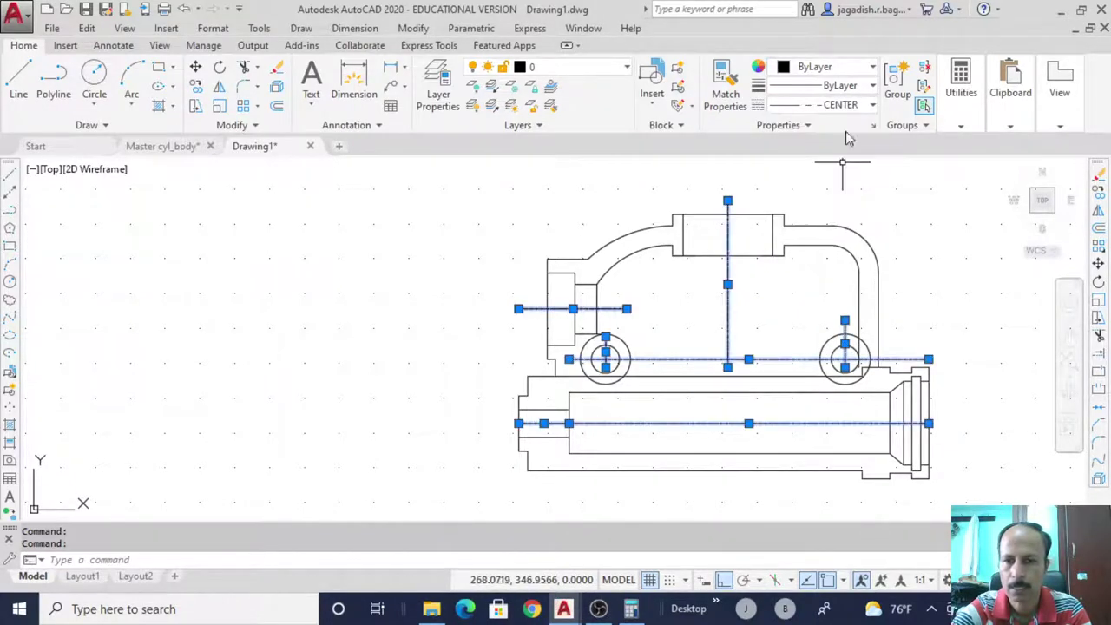
{"action": "left_click", "coordinate": [826, 68]}
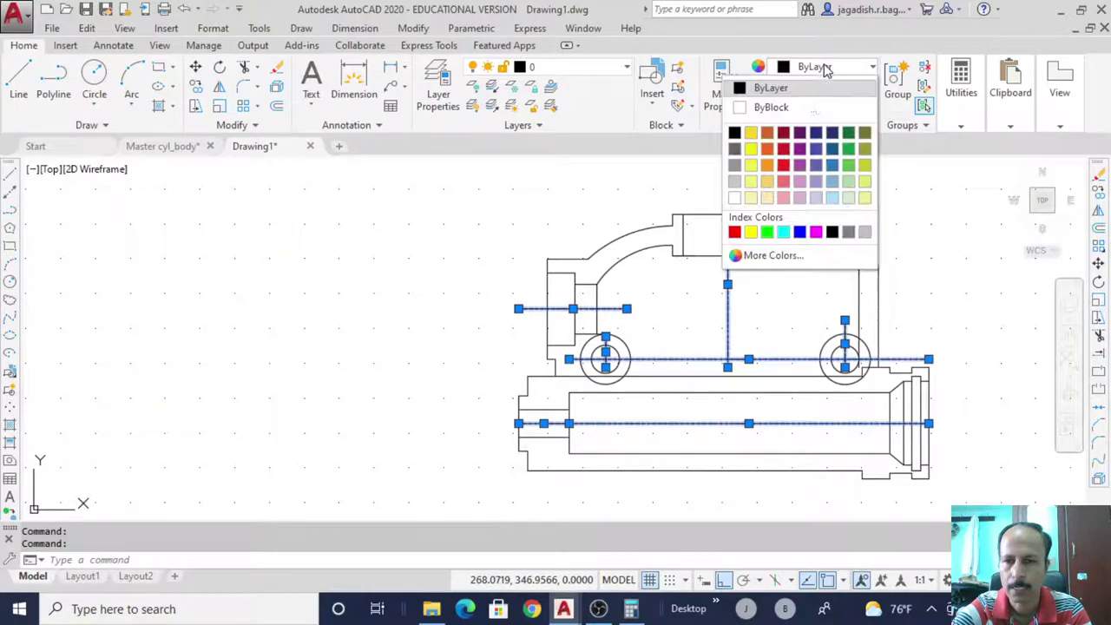
{"action": "left_click", "coordinate": [775, 230]}
Set the linetype scale of the selected centre lines to 10
{"action": "right_click", "coordinate": [784, 310]}
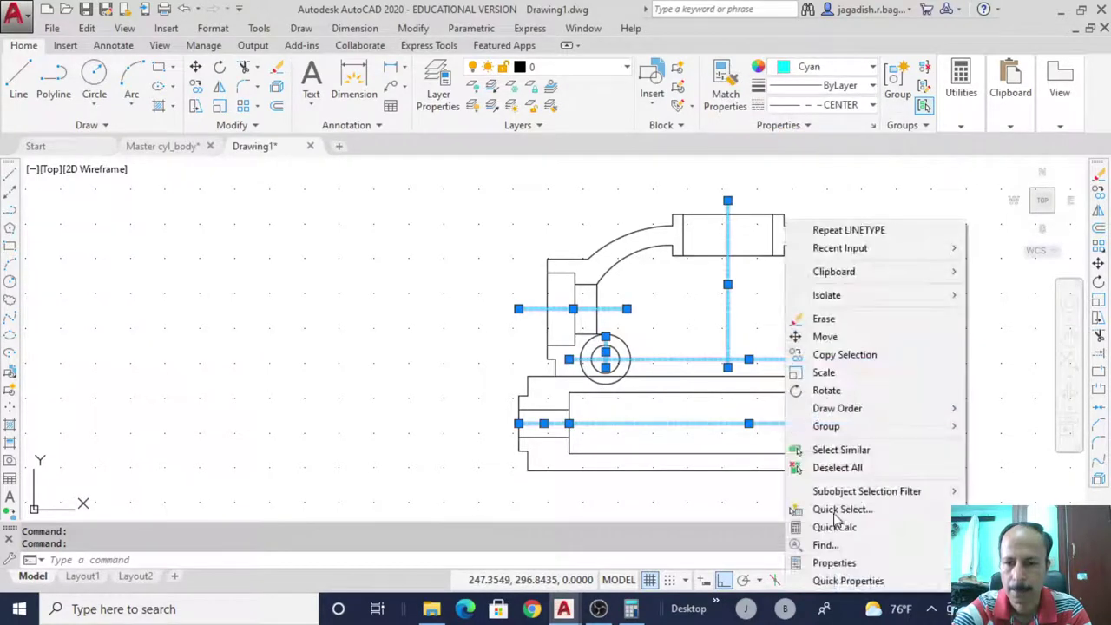
{"action": "left_click", "coordinate": [833, 564]}
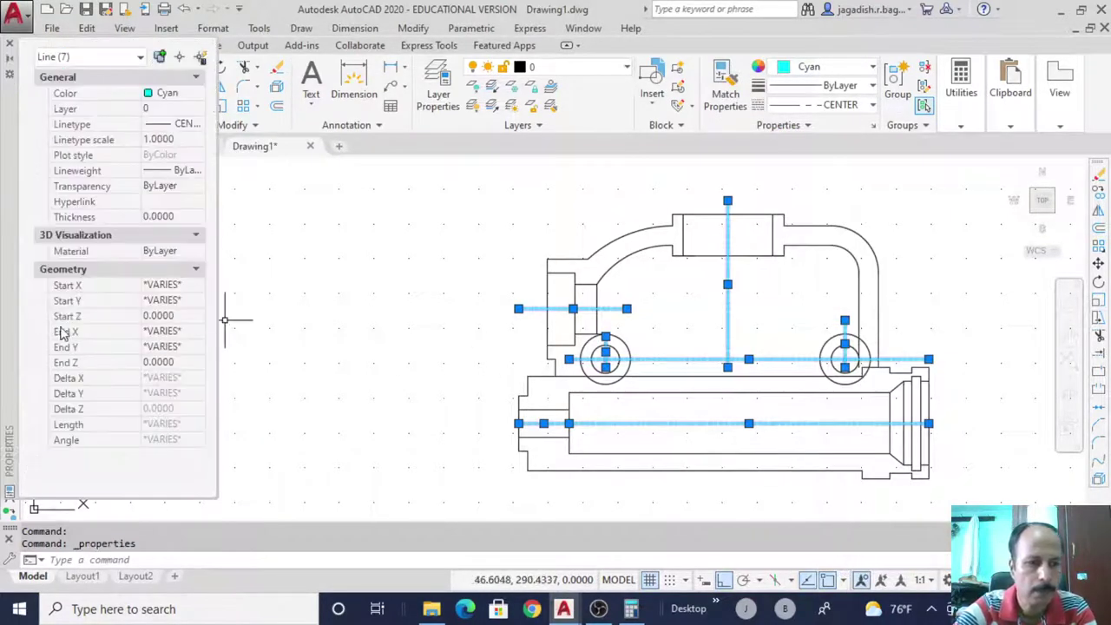
{"action": "left_click", "coordinate": [201, 143]}
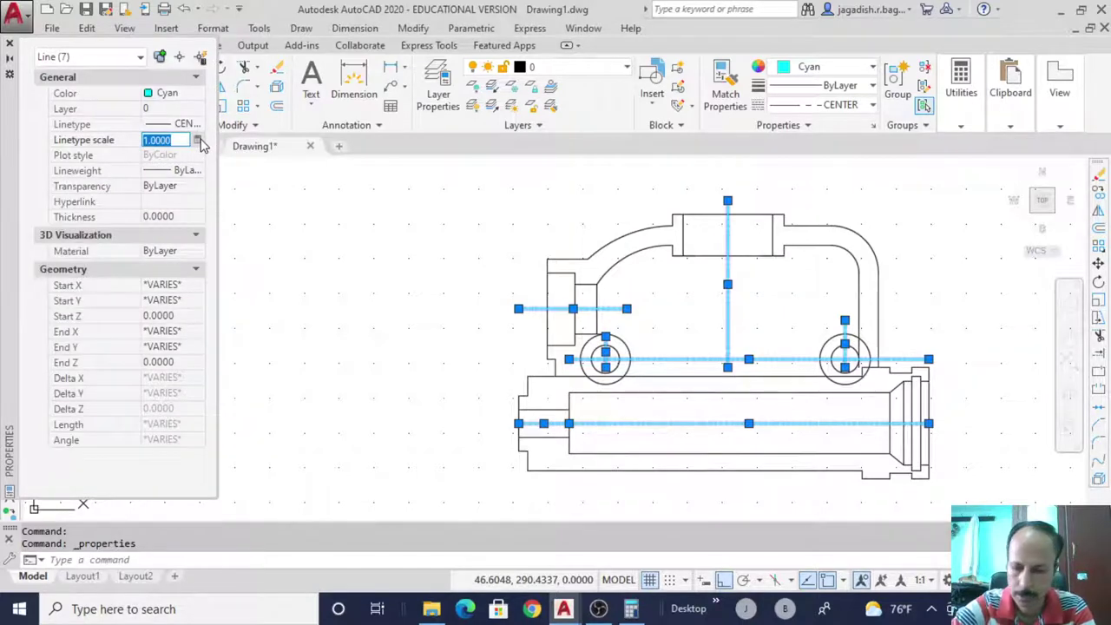
{"action": "type", "text": "10.0000"}
{"action": "key", "text": "Return"}
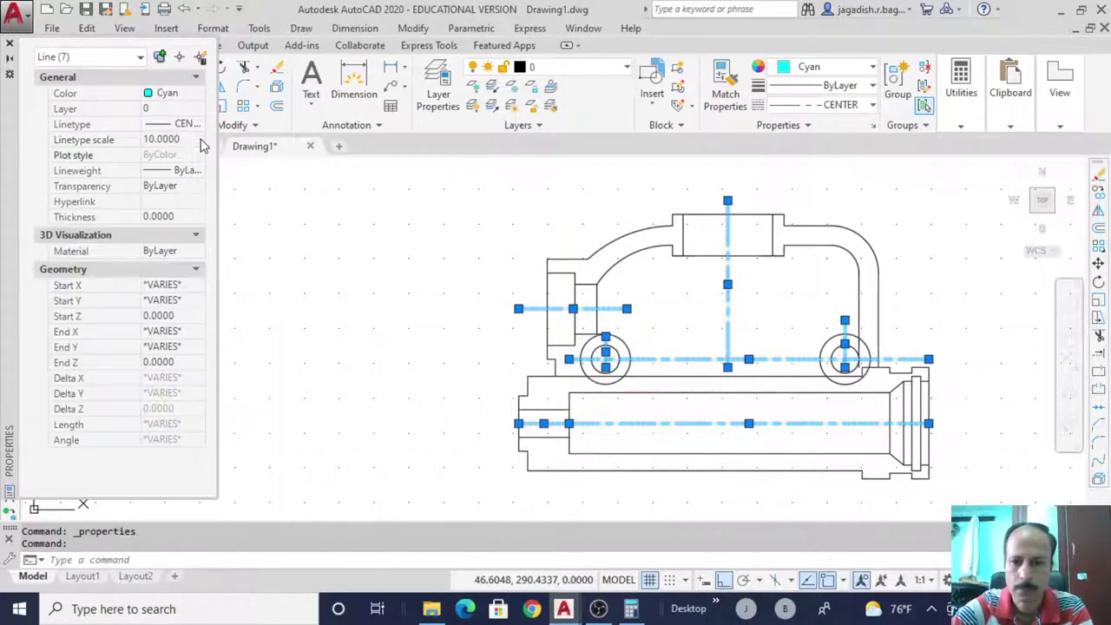
{"action": "left_click", "coordinate": [10, 45]}
{"action": "key", "text": "Escape"}
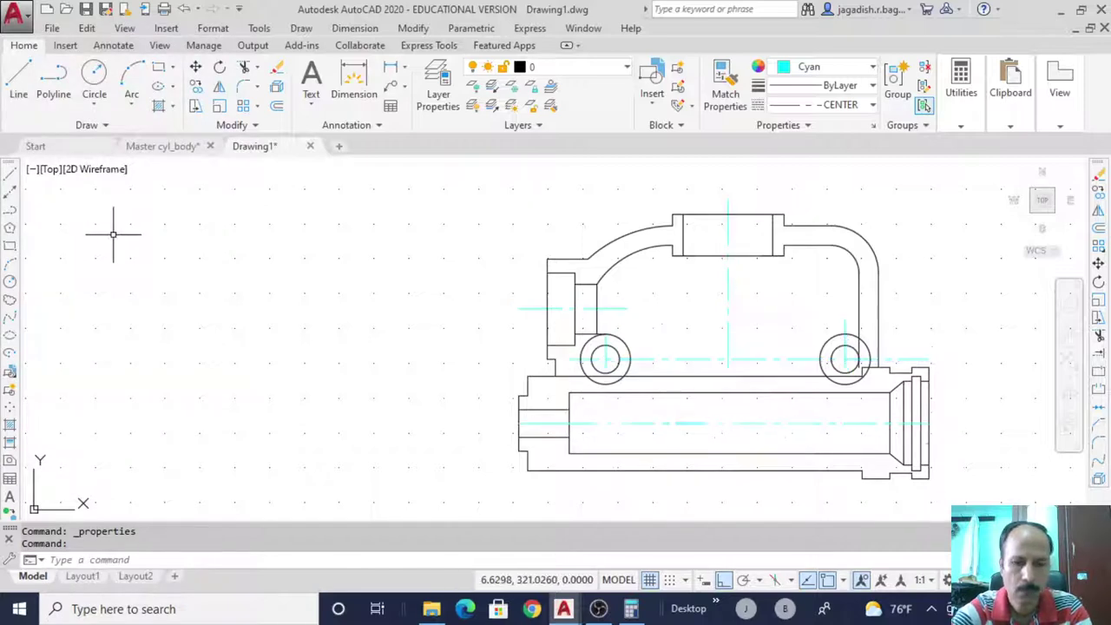
Trim the radius 9 circle below the stepped side boss against the boss's lower edge and the cylinder's upper outer line
{"action": "middle_click_drag", "start_coordinate": [958, 342], "coordinate": [799, 330]}
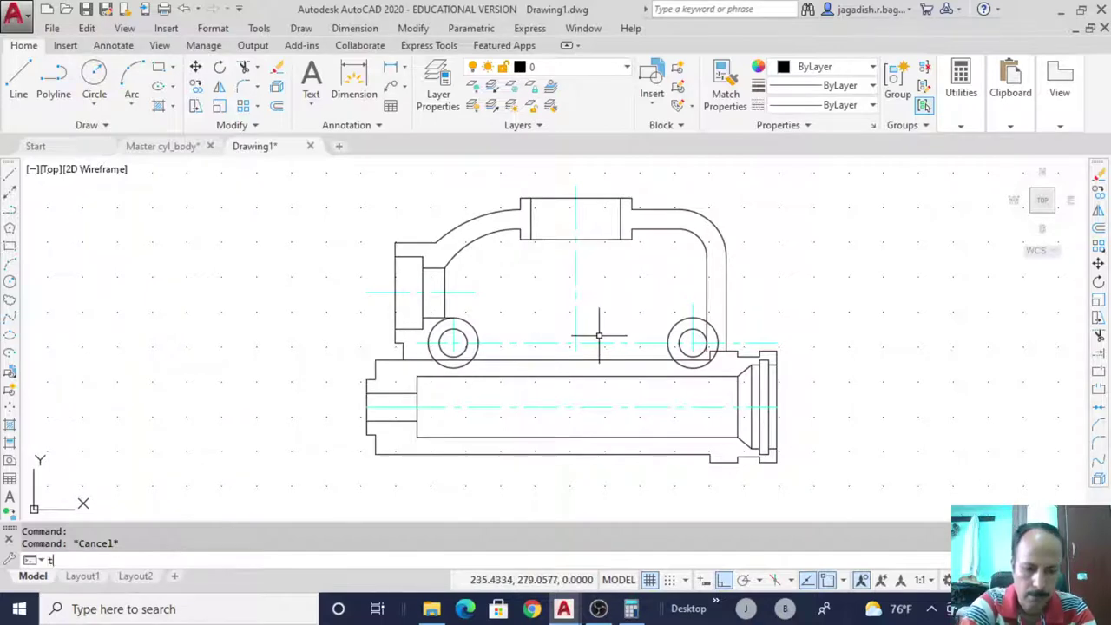
{"action": "type", "text": "trim"}
{"action": "key", "text": "Return"}
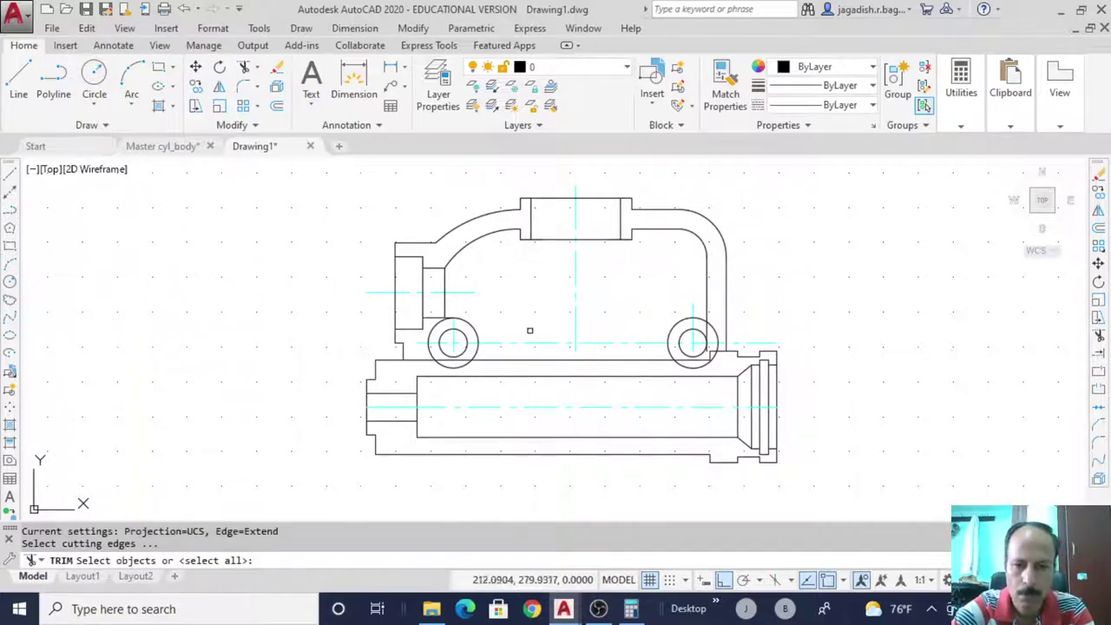
{"action": "scroll", "coordinate": [529, 330], "scroll_direction": "up", "scroll_amount": 2}
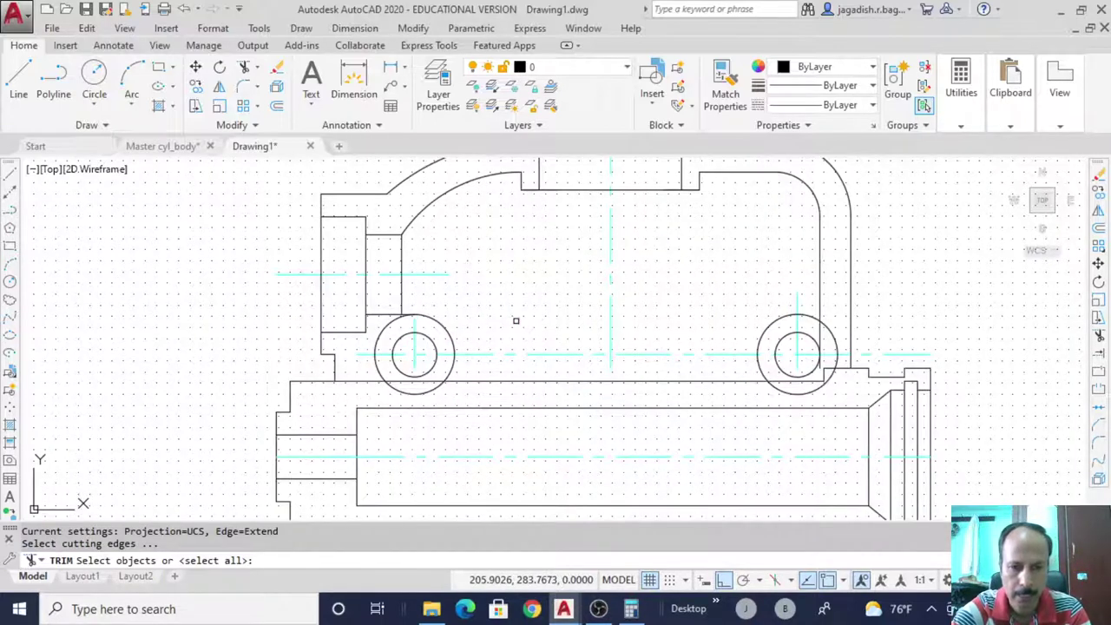
{"action": "left_click", "coordinate": [385, 314]}
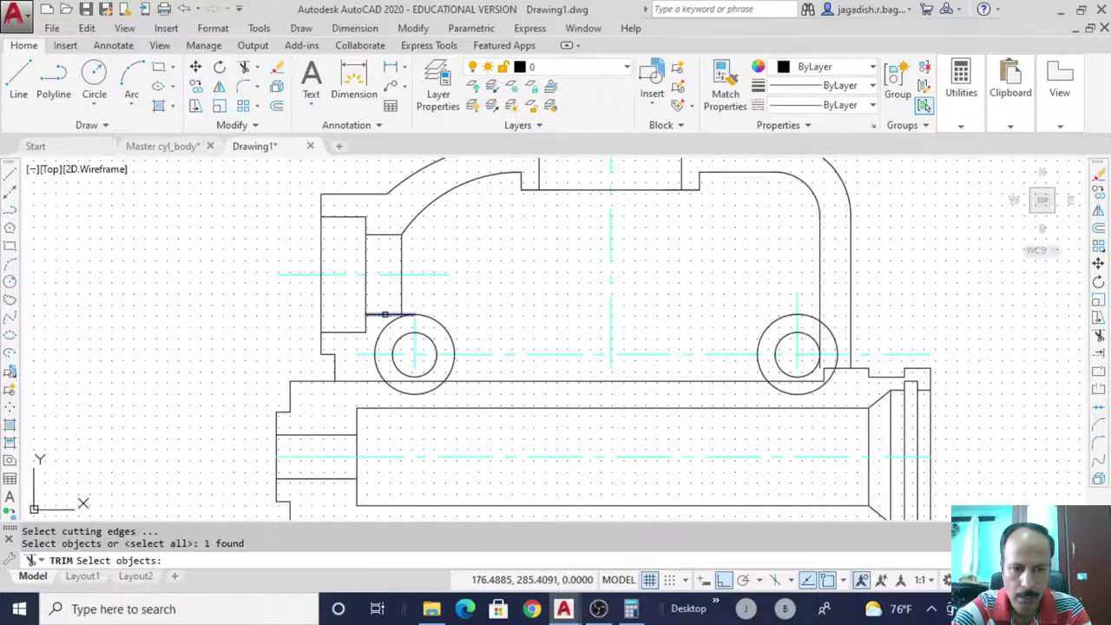
{"action": "left_click", "coordinate": [498, 381]}
{"action": "key", "text": "Return"}
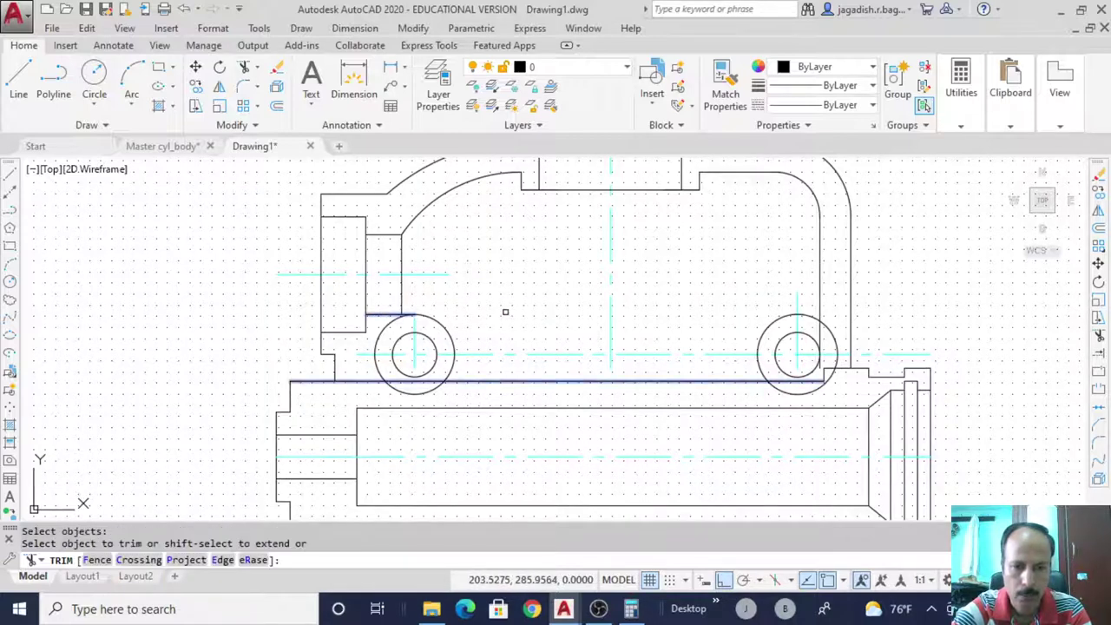
{"action": "left_click", "coordinate": [386, 328]}
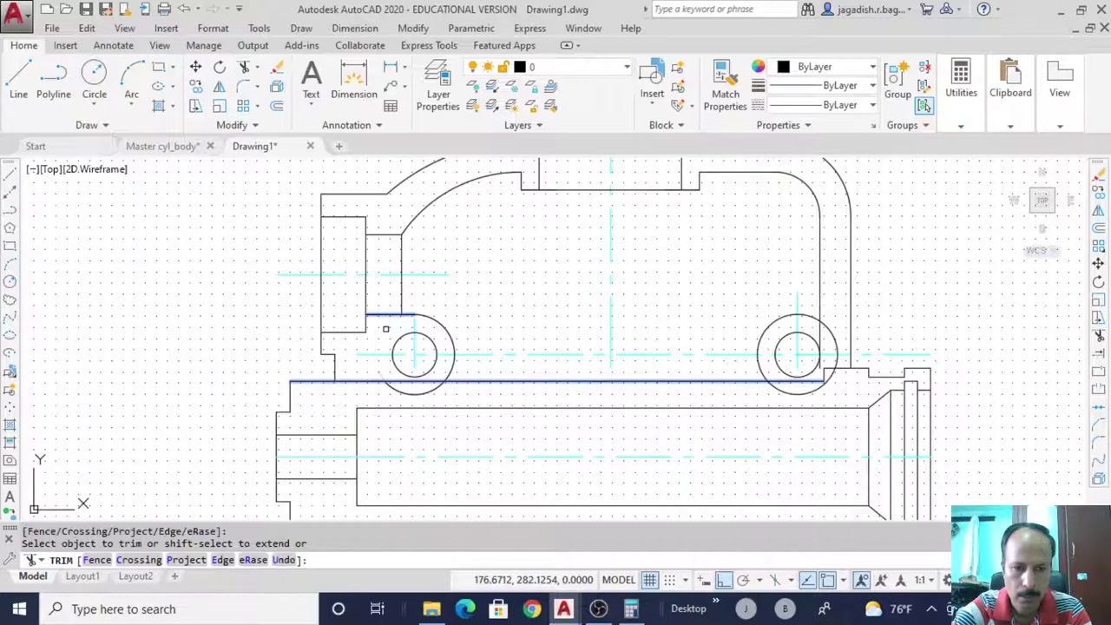
{"action": "left_click", "coordinate": [375, 361]}
{"action": "left_click", "coordinate": [432, 389]}
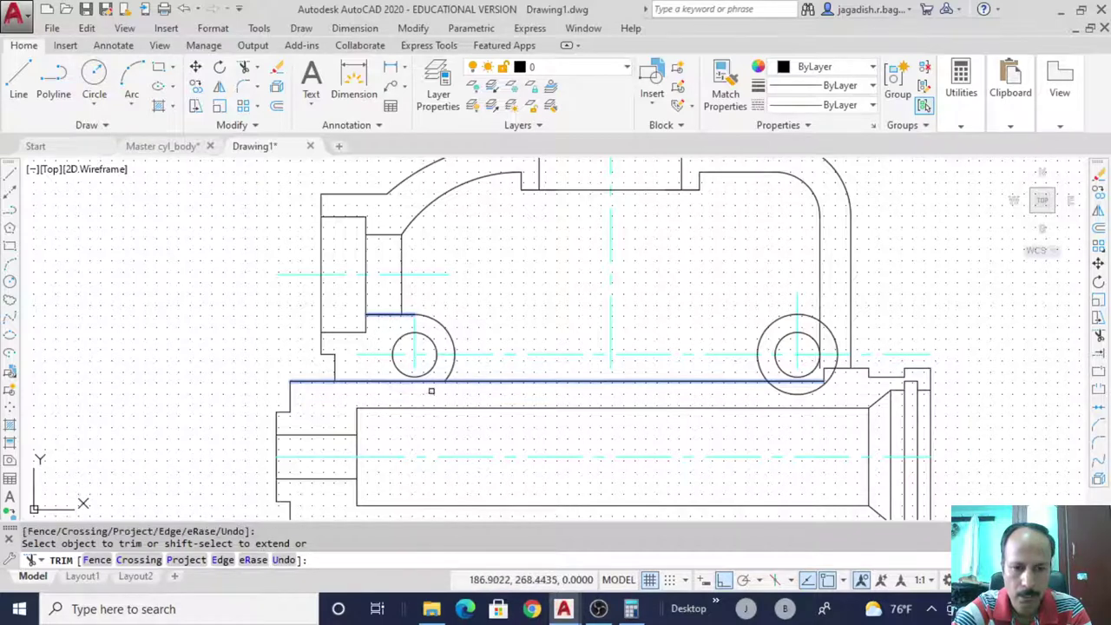
{"action": "left_click", "coordinate": [469, 381]}
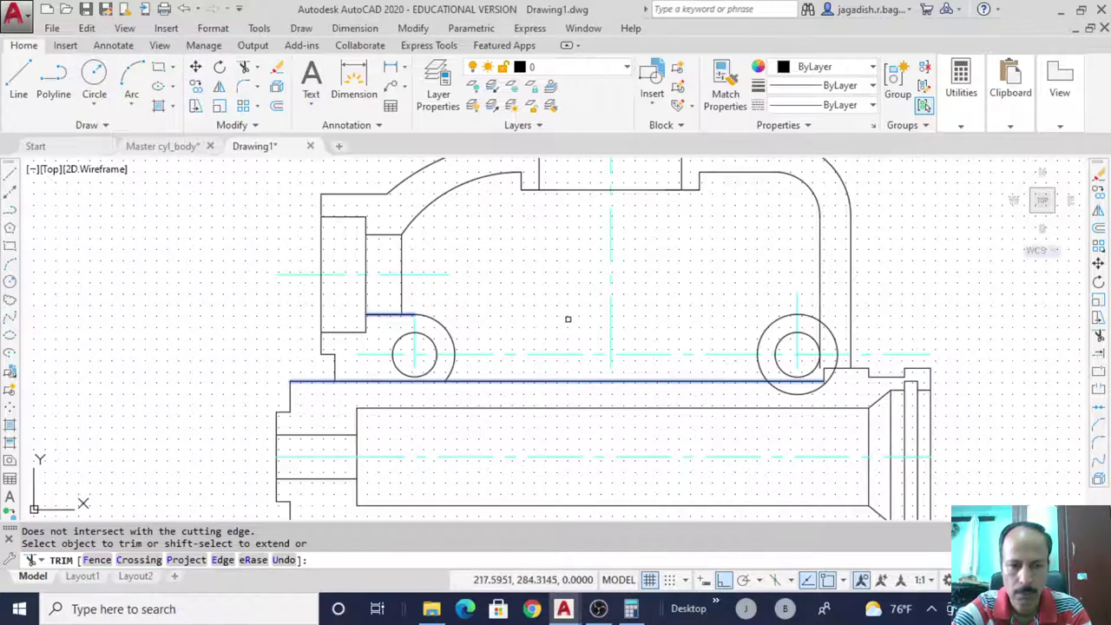
{"action": "key", "text": "Escape"}
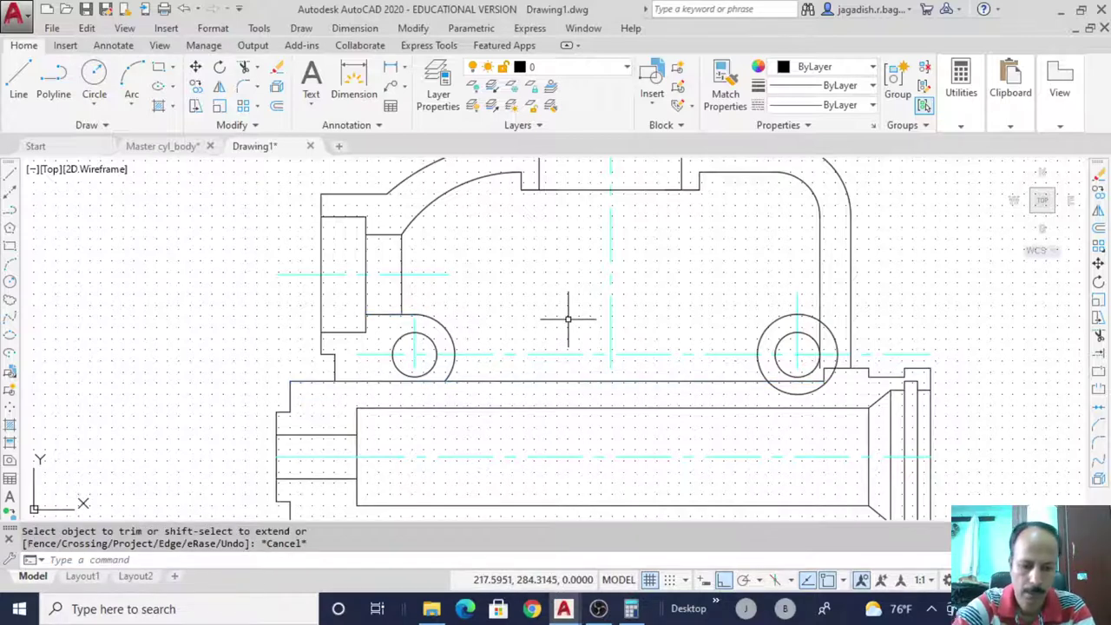
Trim the radius 9 circle nearer the flanged end against the vertical inner wall line and the cylinder's upper outer line
{"action": "type", "text": "tr"}
{"action": "key", "text": "Return"}
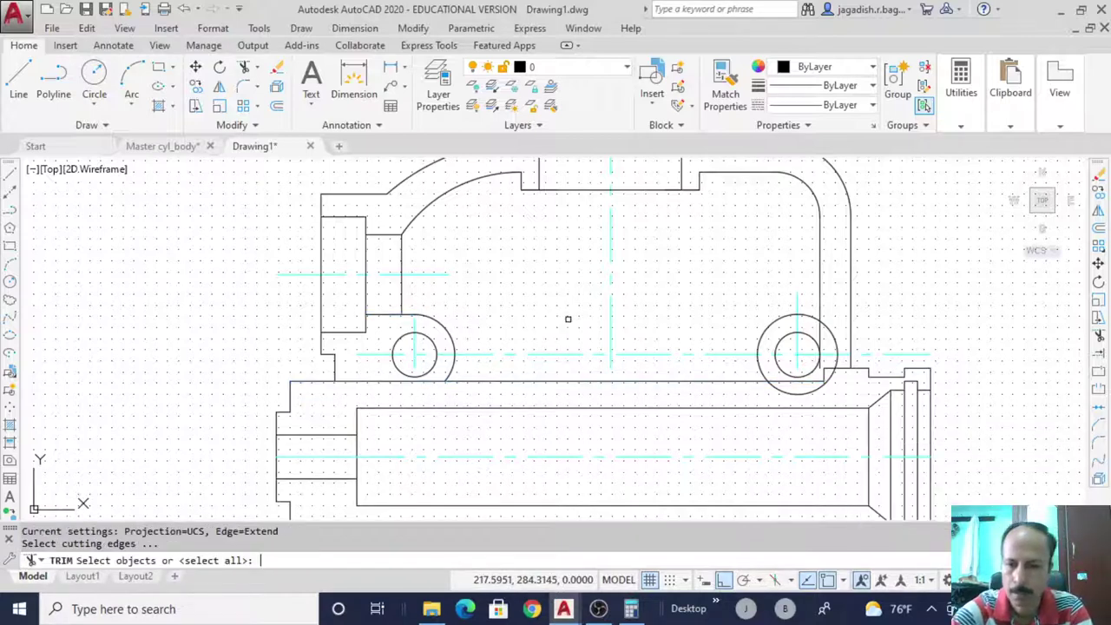
{"action": "left_click", "coordinate": [796, 405]}
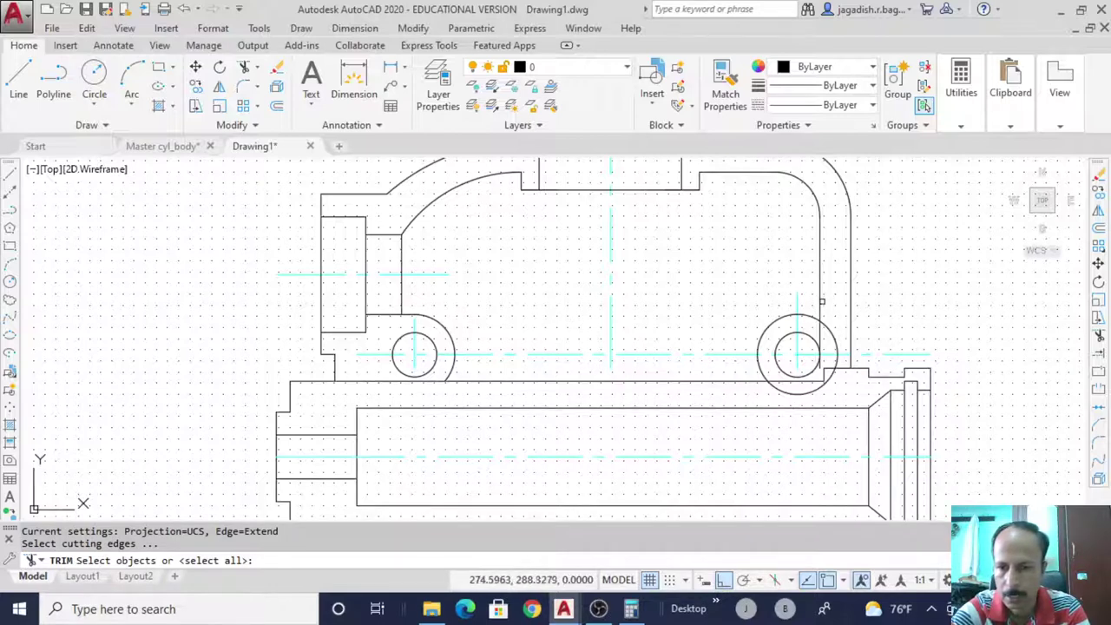
{"action": "left_click", "coordinate": [821, 302]}
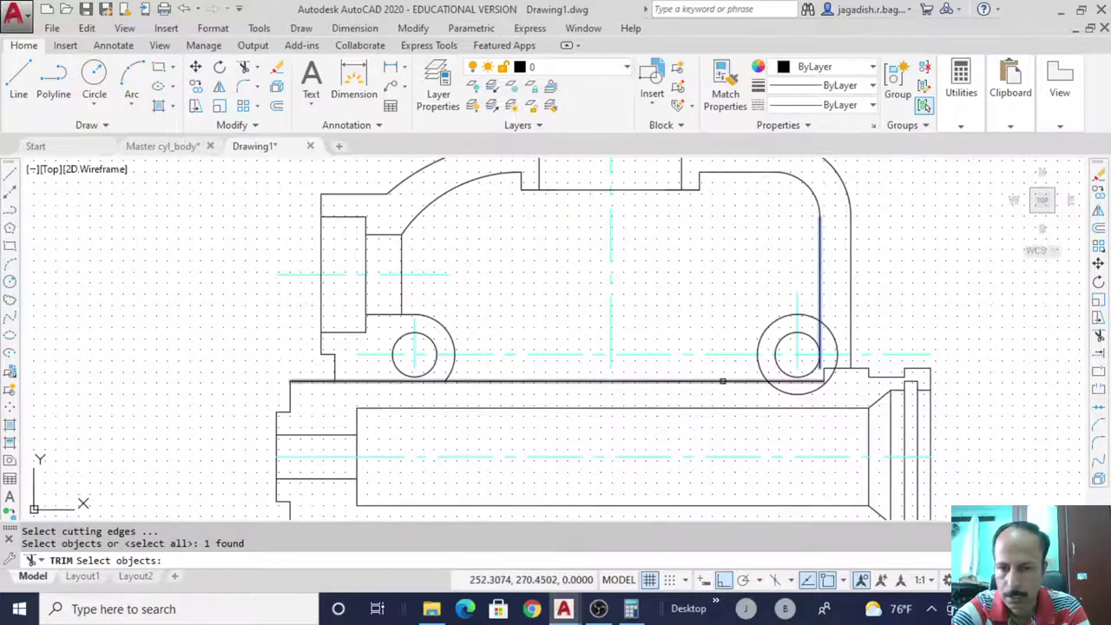
{"action": "left_click", "coordinate": [722, 380]}
{"action": "key", "text": "Return"}
{"action": "left_click", "coordinate": [835, 342]}
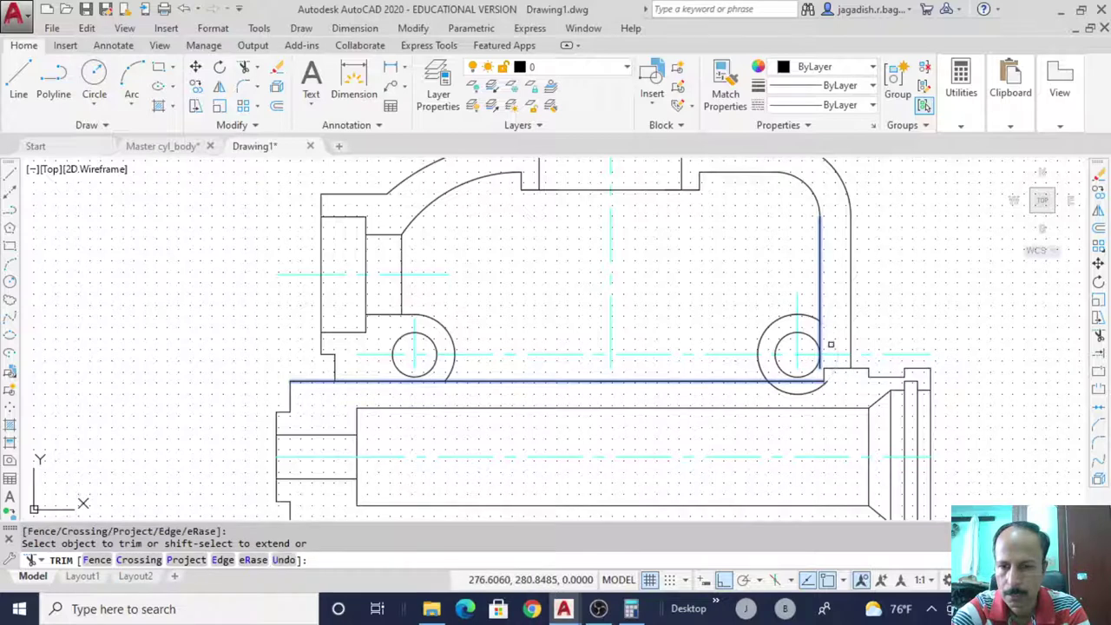
{"action": "left_click", "coordinate": [794, 392]}
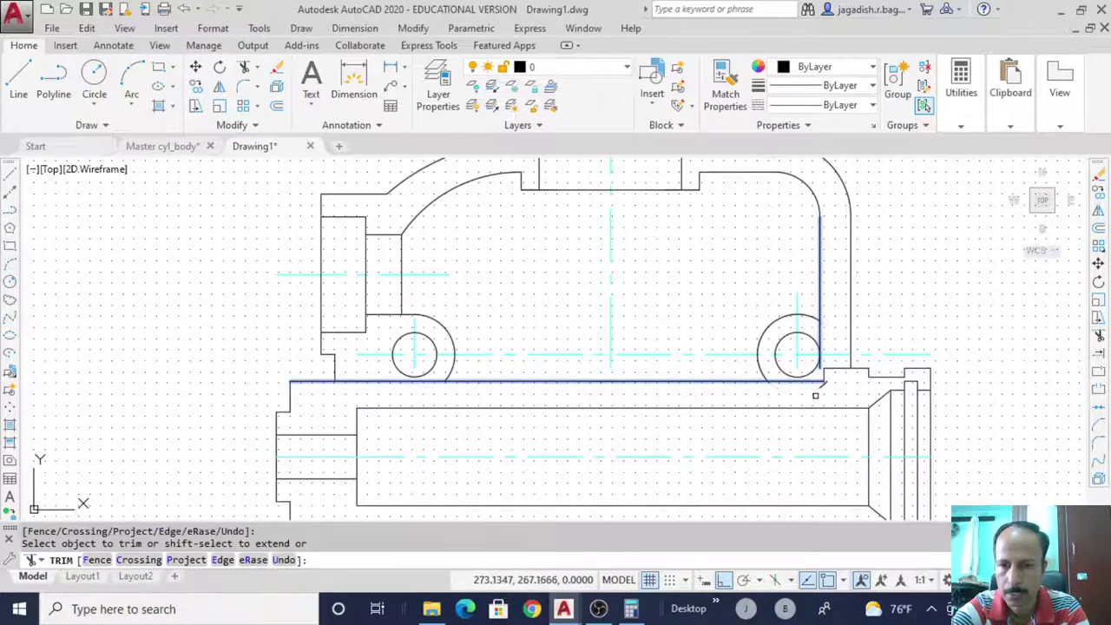